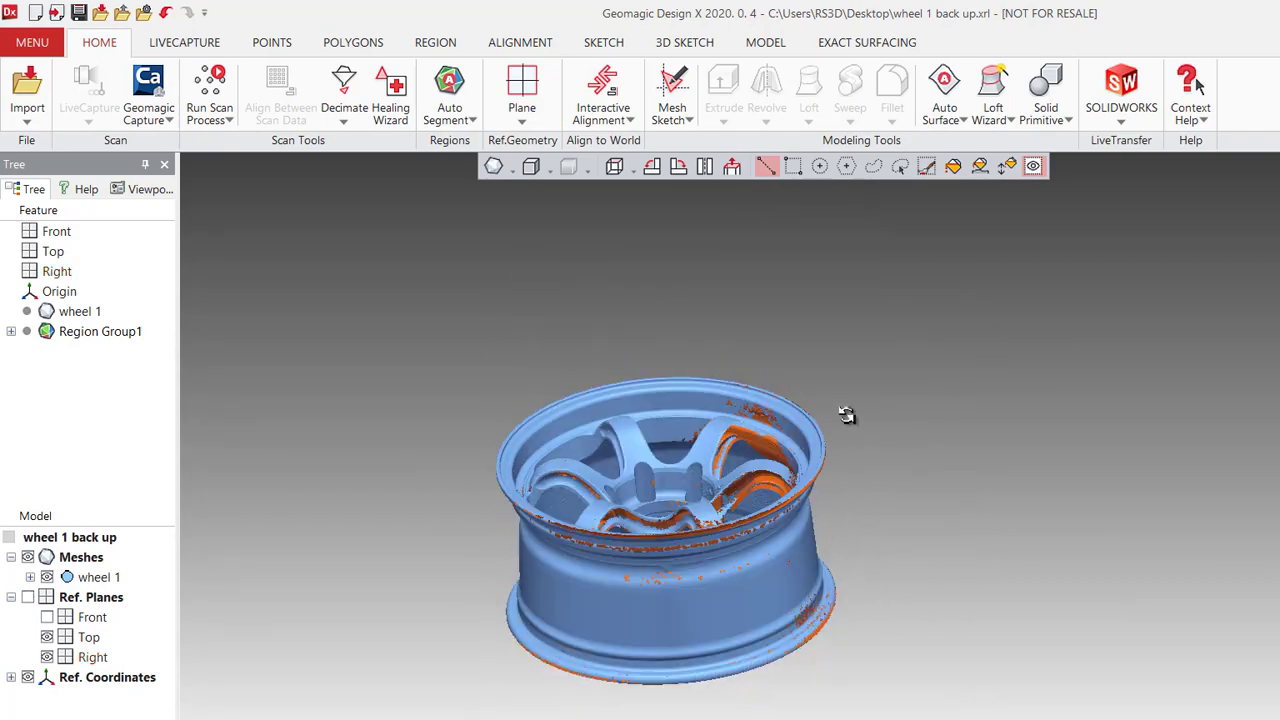
Display the reference planes and the coloured regions on the wheel mesh.
scroll(664, 475, "up", 5)
right_click_drag(660, 474, 863, 480)
scroll(876, 449, "down", 3)
scroll(876, 449, "down", 3)
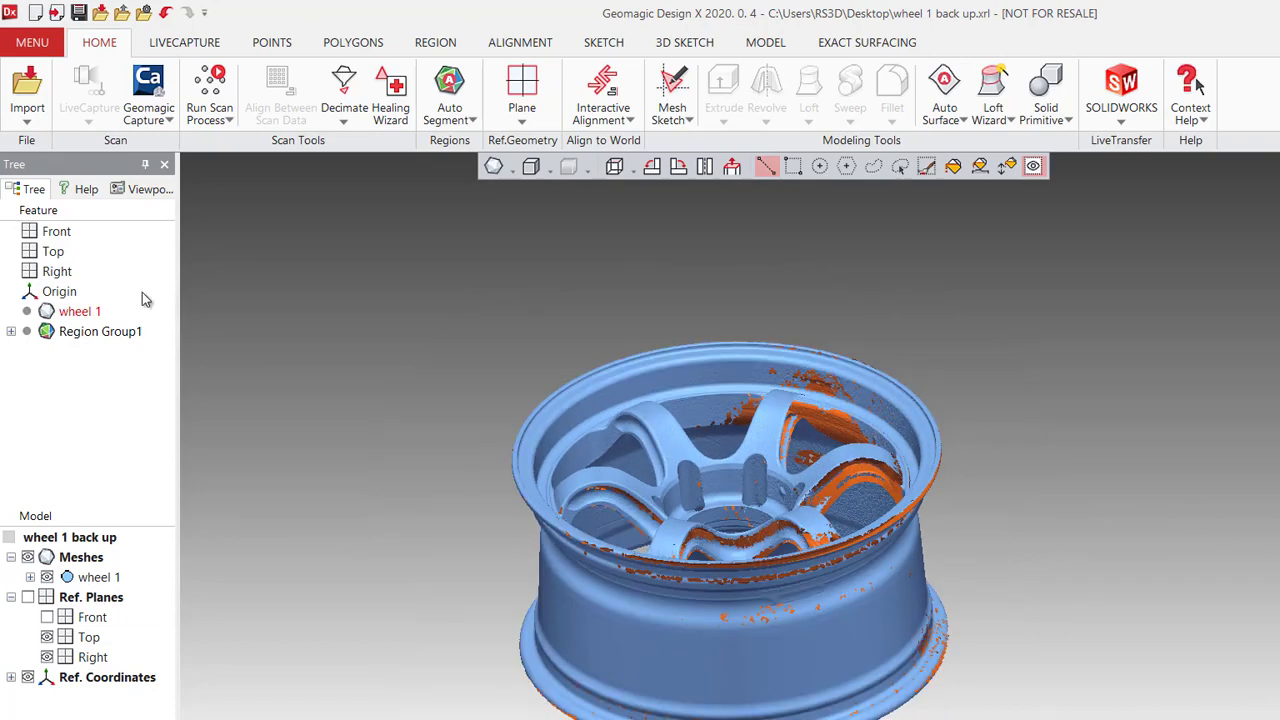
left_click(27, 597)
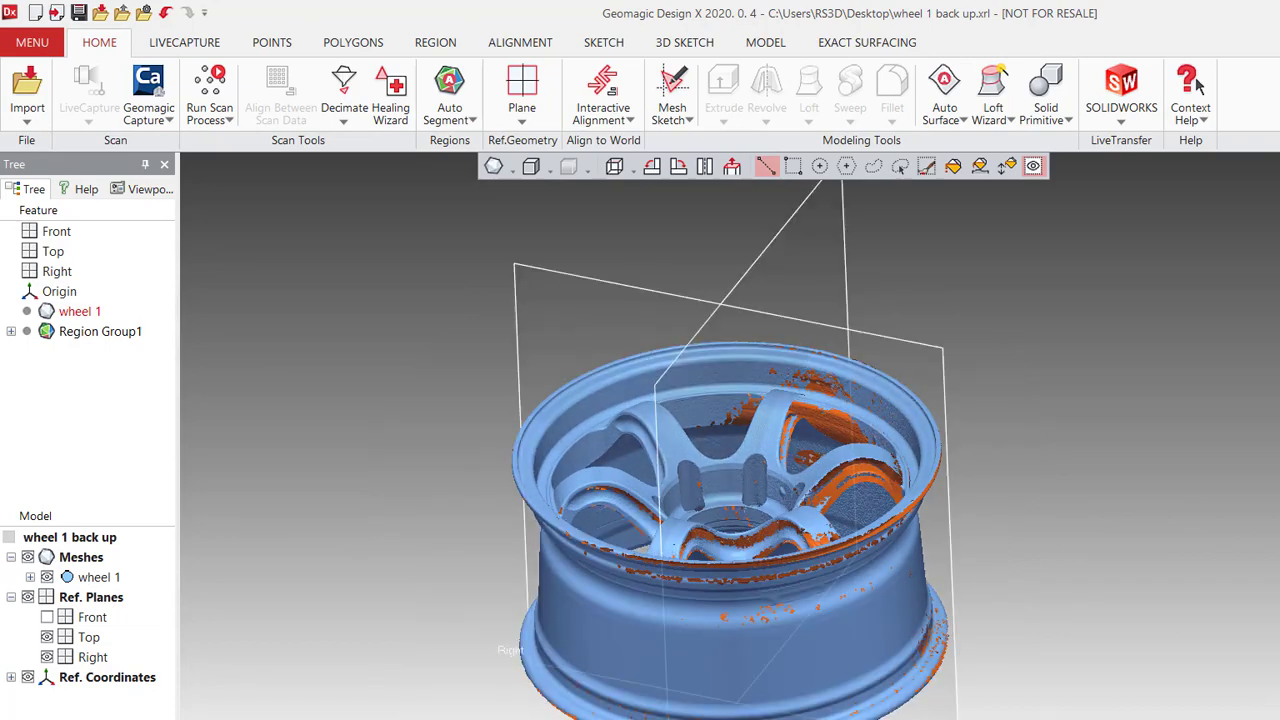
key("alt+1")
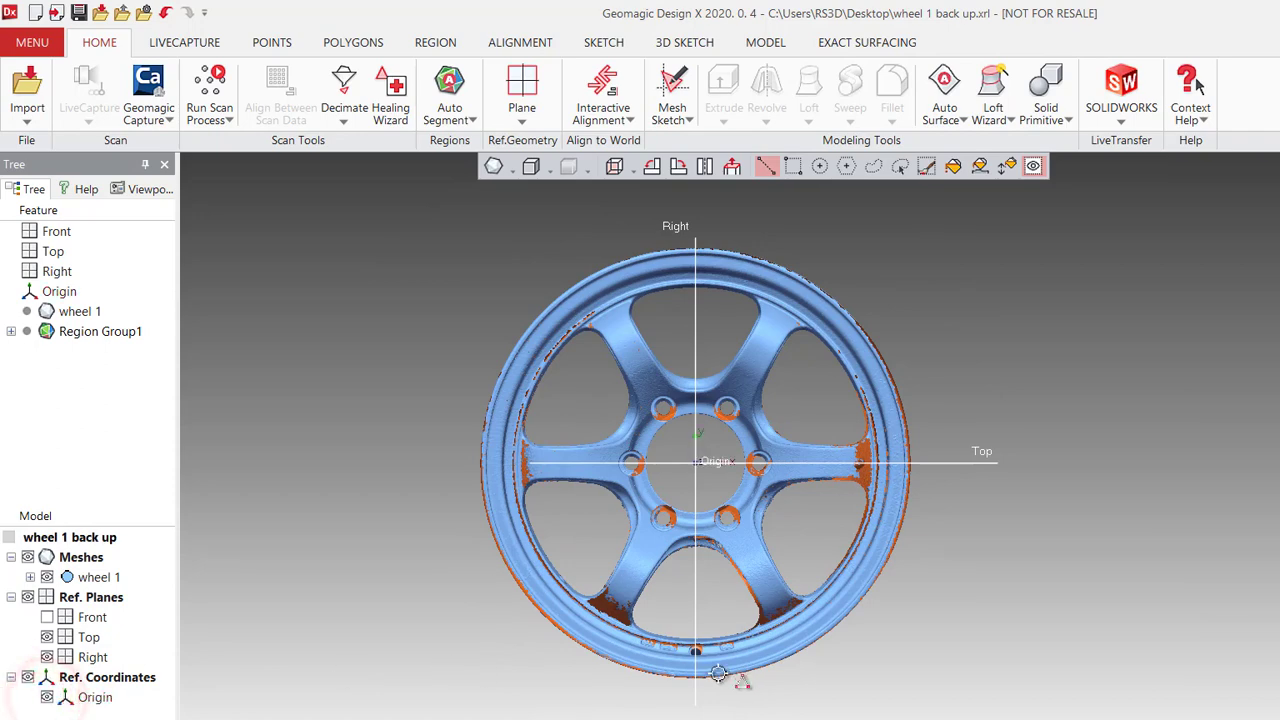
right_click_drag(729, 674, 669, 437)
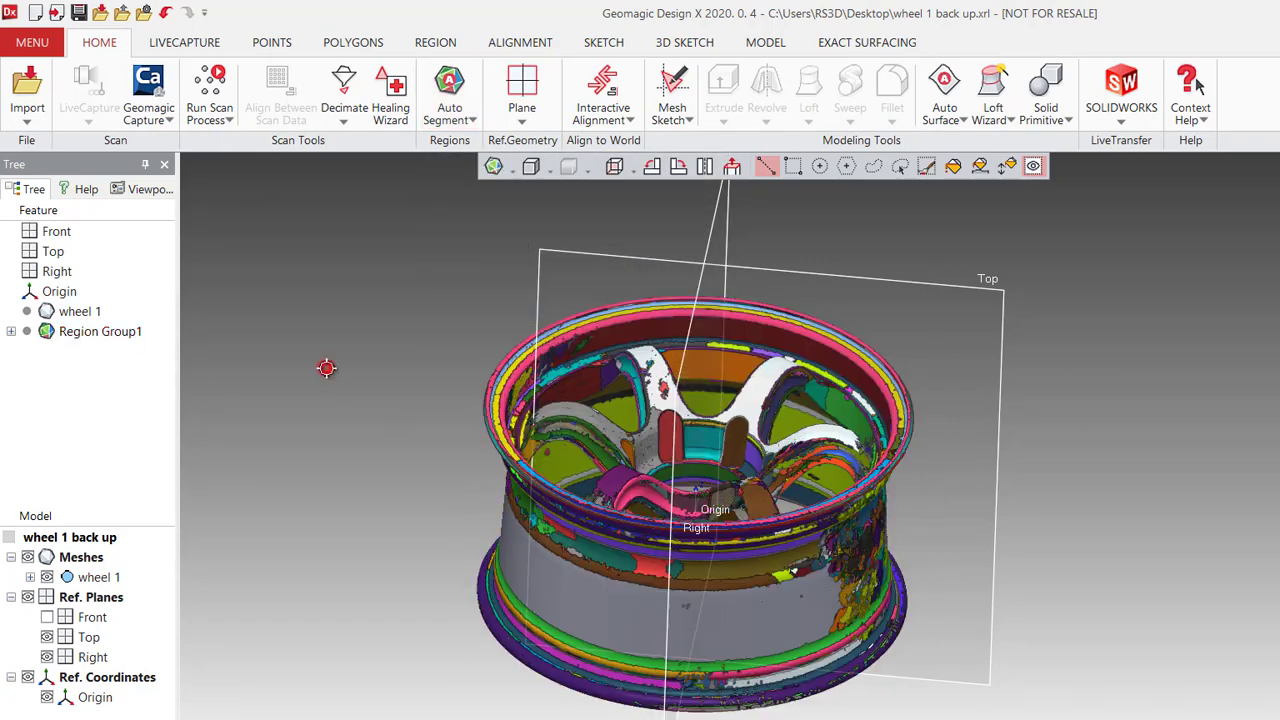
mouse_move(323, 366)
right_mouse_down()
mouse_move(531, 277)
mouse_move(578, 399)
mouse_move(577, 386)
right_mouse_up()
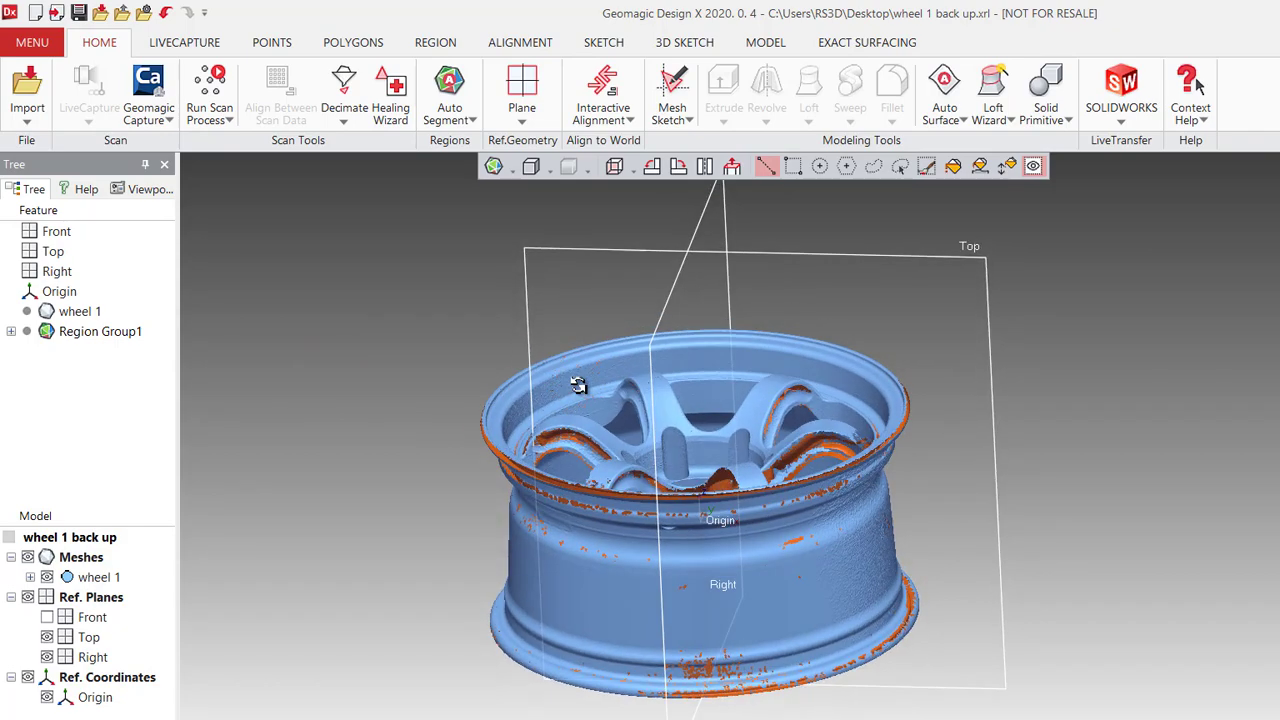
right_click_drag(566, 266, 675, 470)
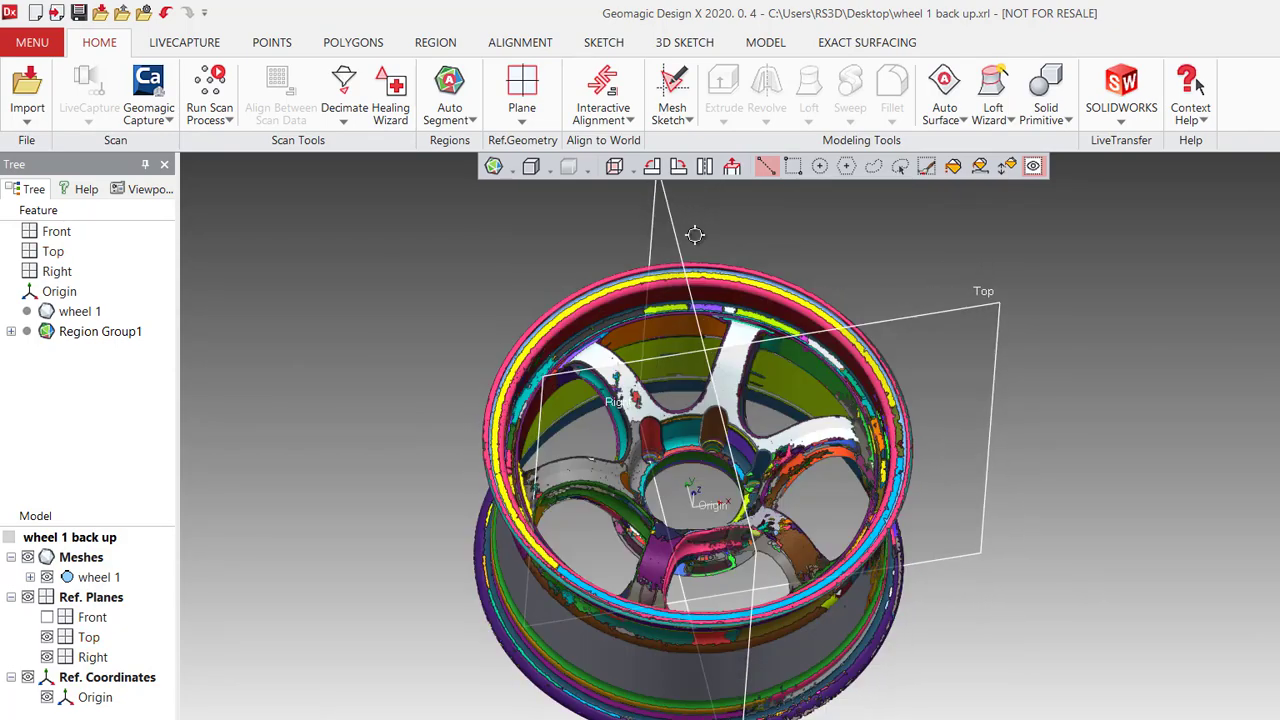
Add a reference vector at the intersection of the Top and Right planes.
left_click(519, 114)
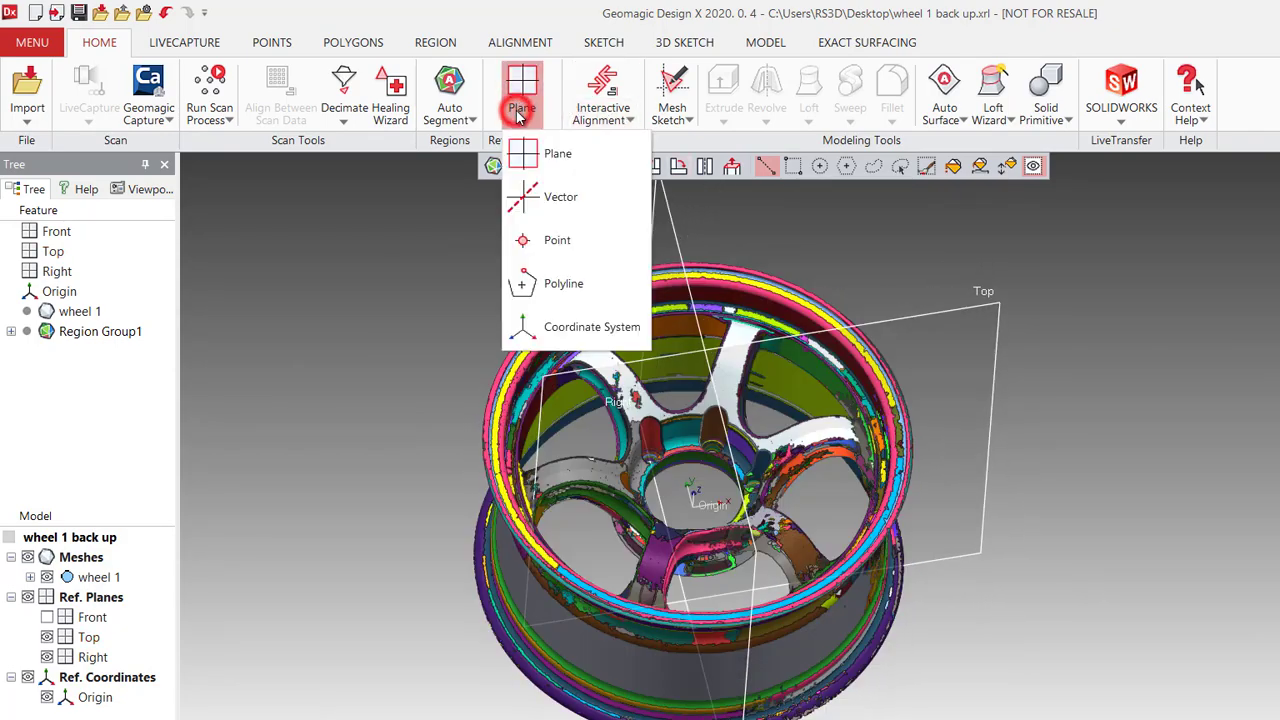
left_click(550, 202)
left_click(915, 321)
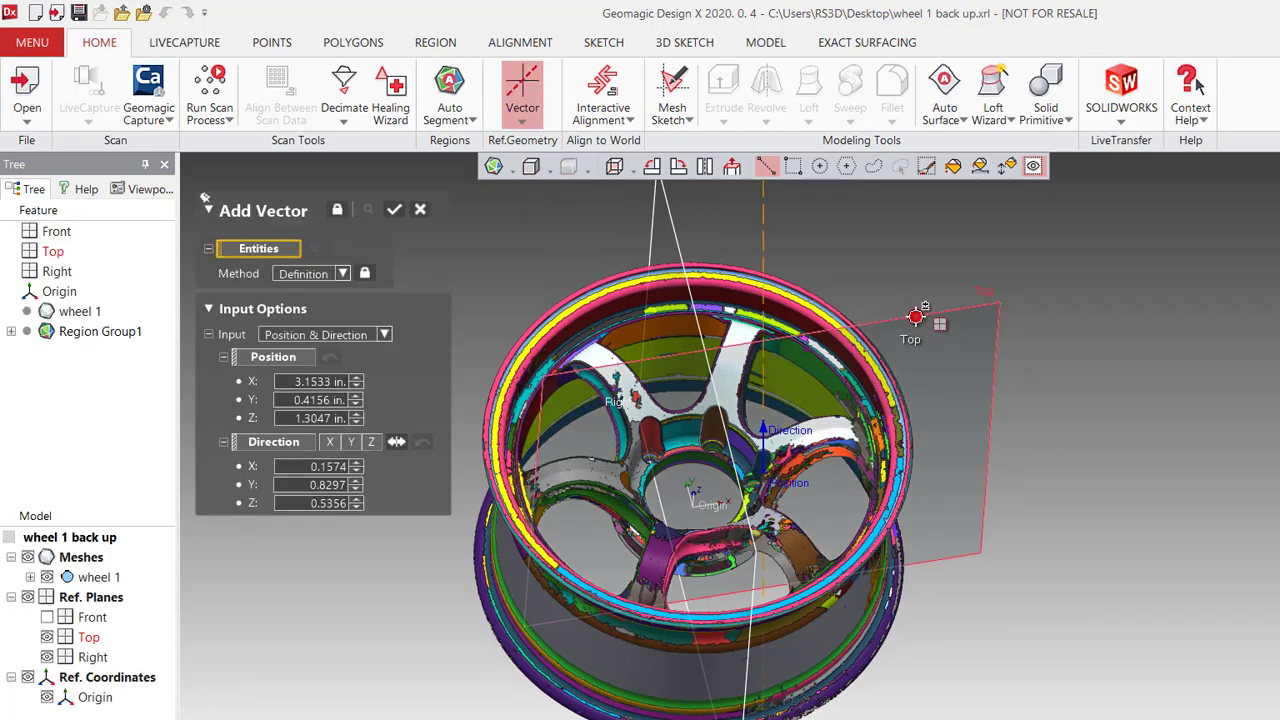
left_click(663, 218)
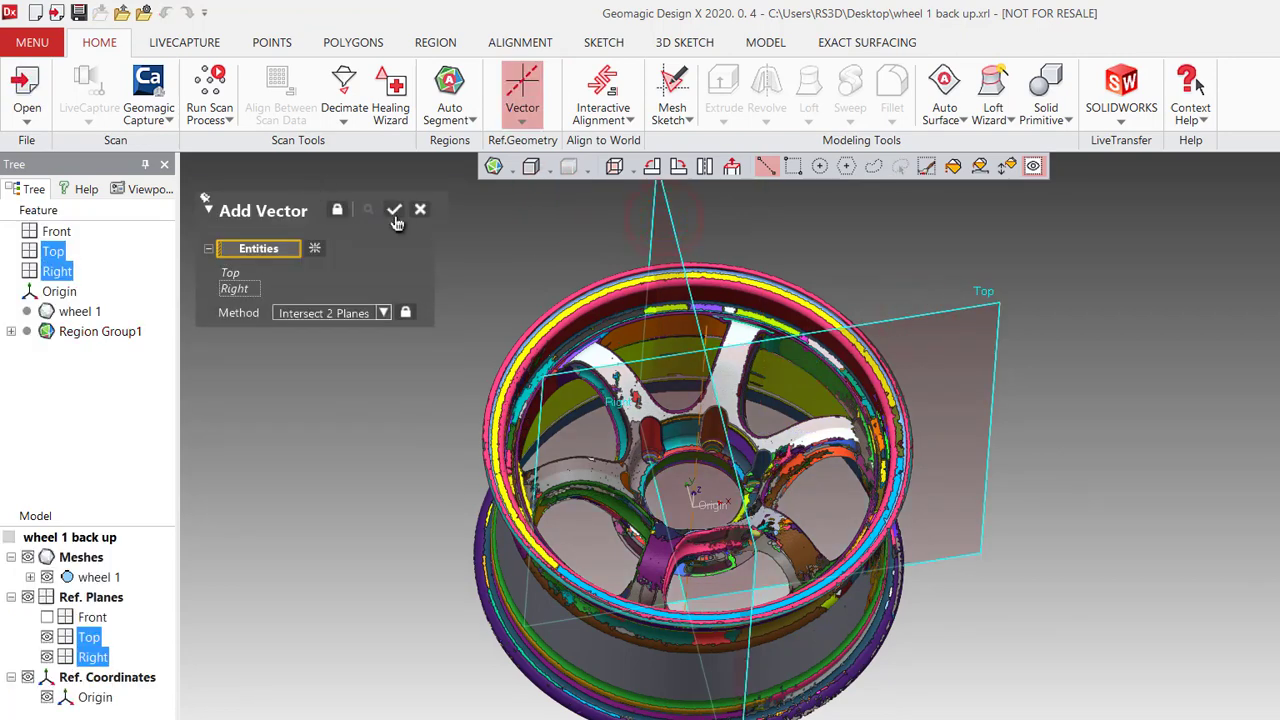
left_click(394, 210)
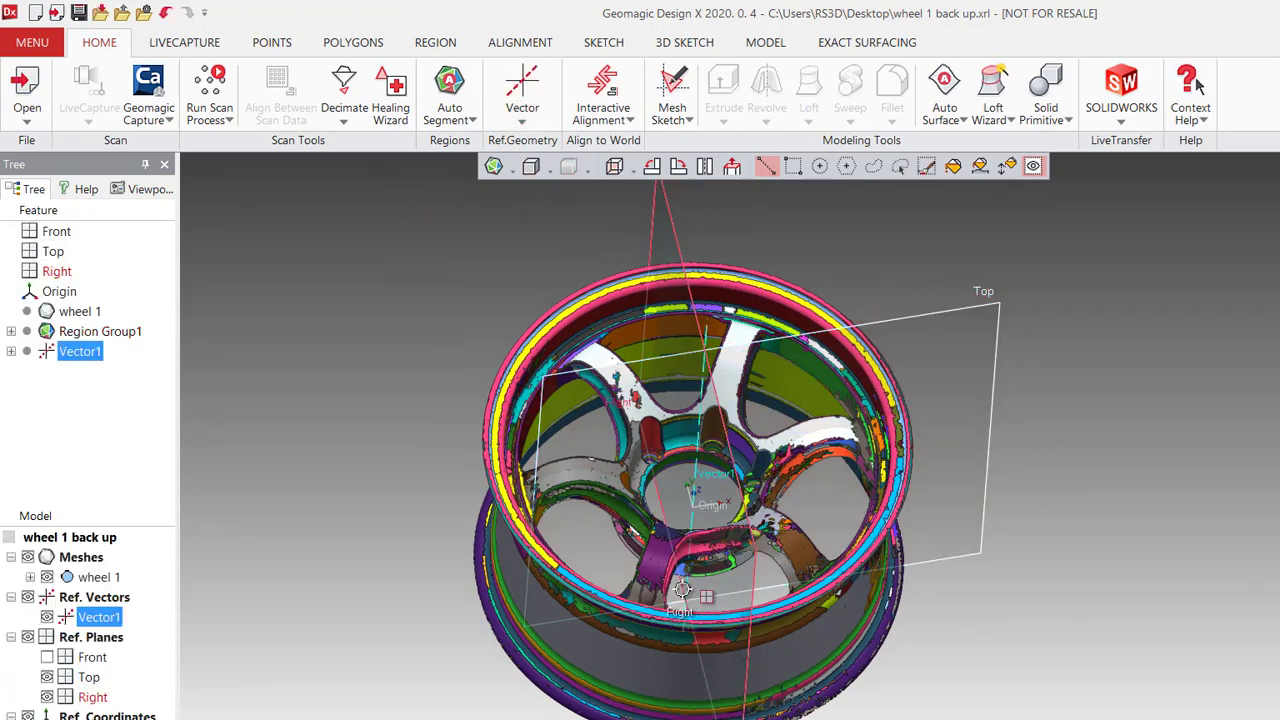
Set up a new reference plane with the Rotation method, using the wheel's centre vector and the Right plane as entities.
left_click(764, 42)
left_click(592, 108)
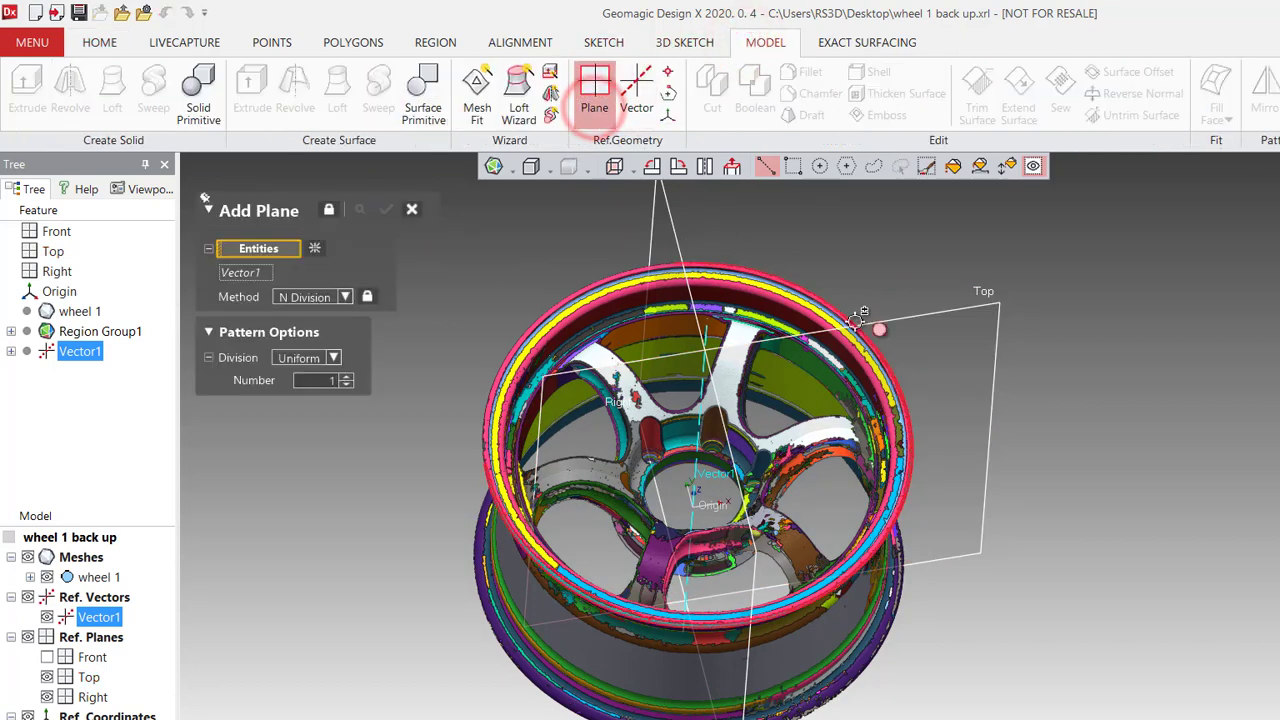
left_click(319, 299)
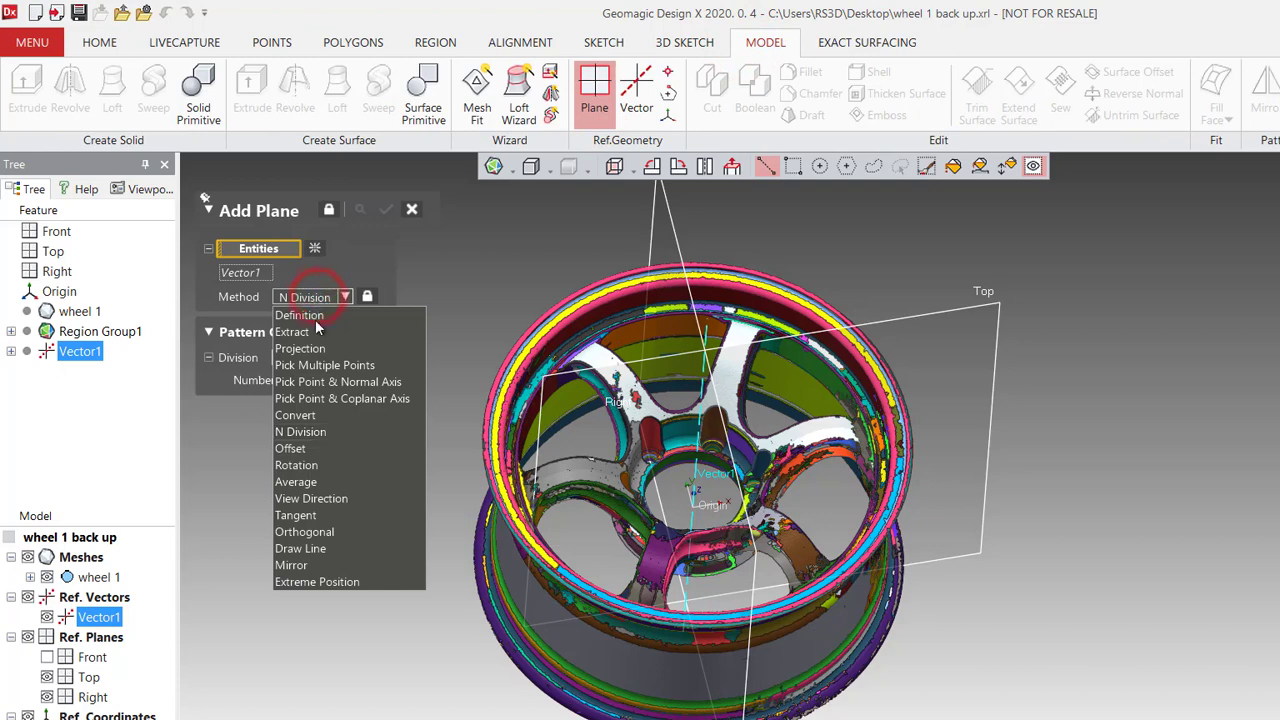
left_click(303, 466)
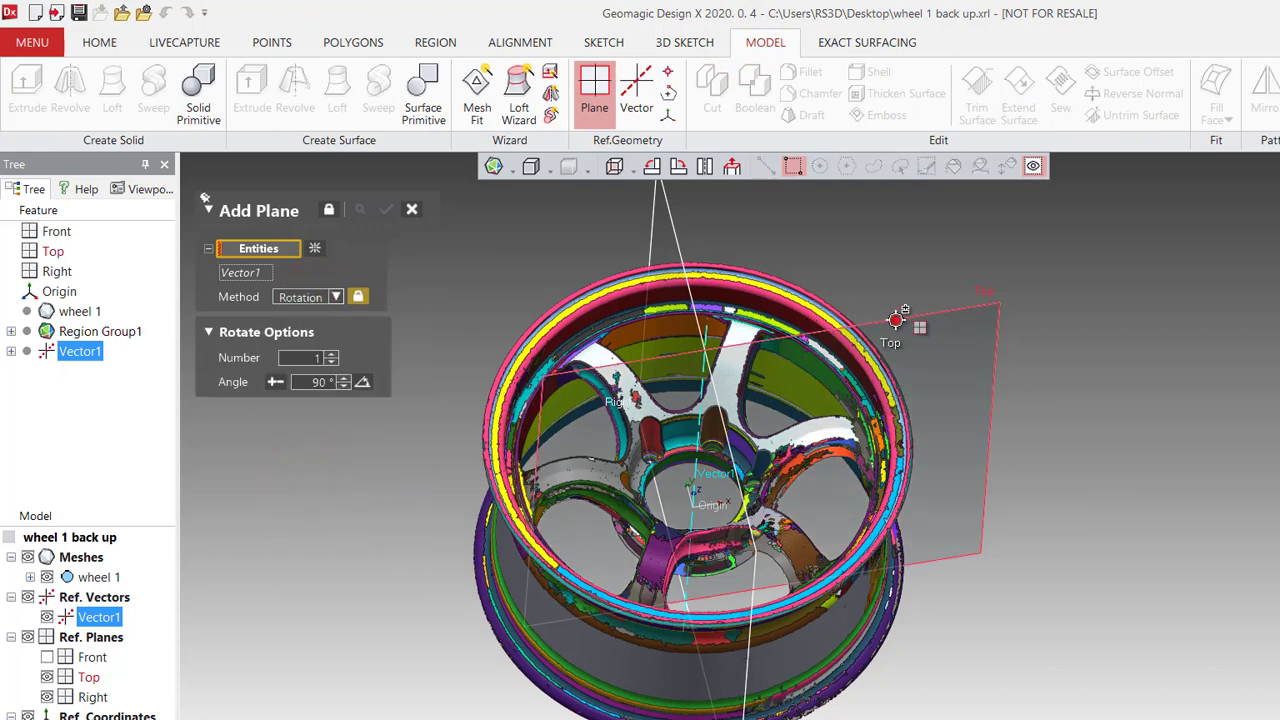
left_click(895, 315)
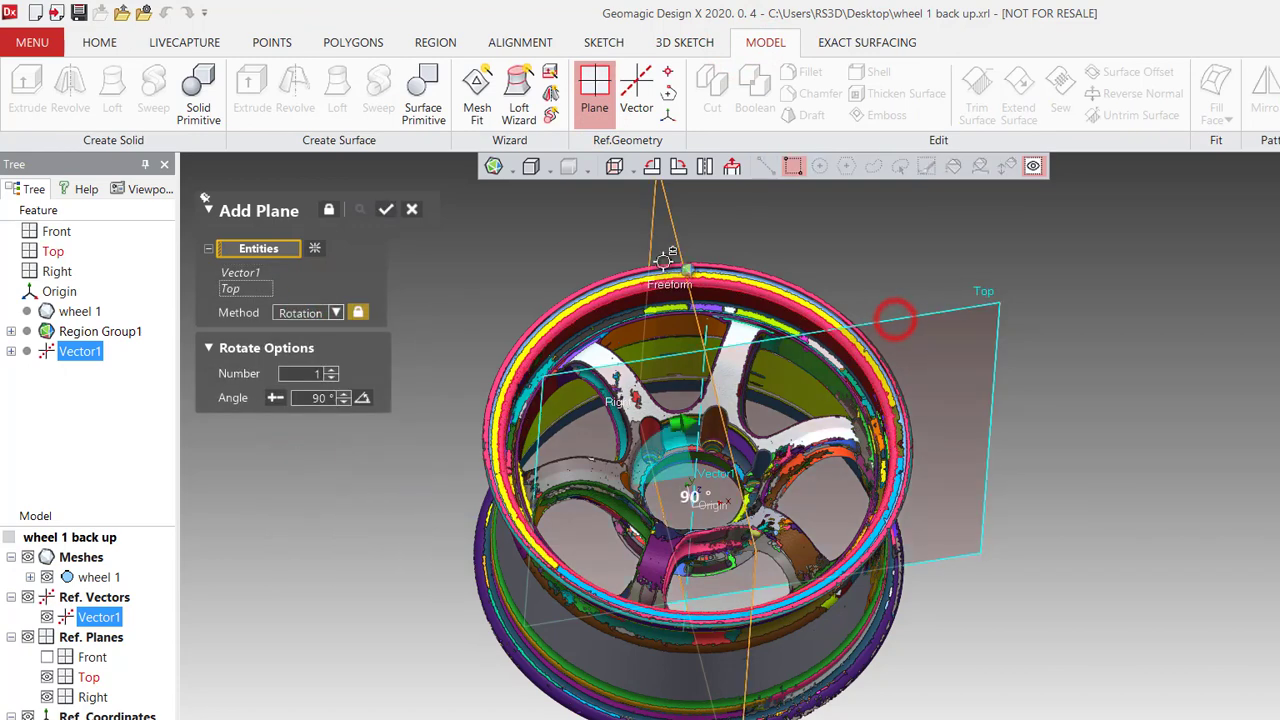
left_click(716, 257)
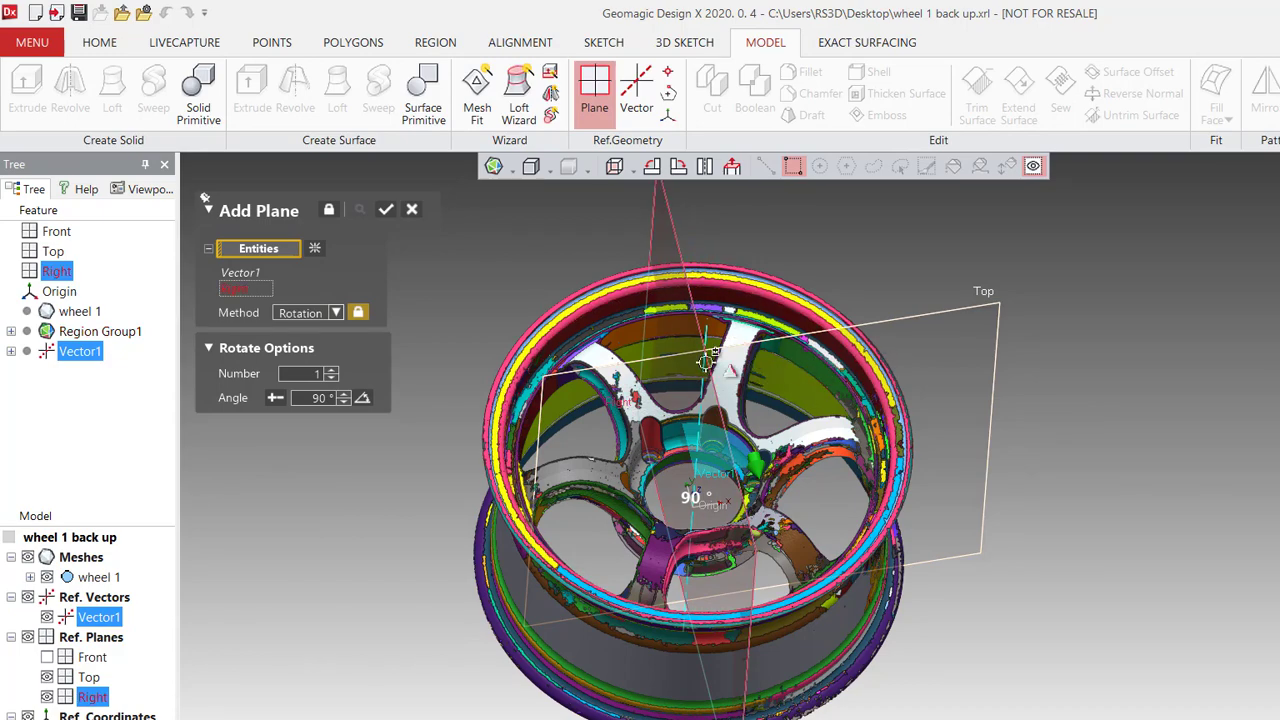
Set the new plane's rotation angle to 150° so it runs along a spoke and through the bolt holes, and create it.
right_click_drag(889, 352, 759, 470)
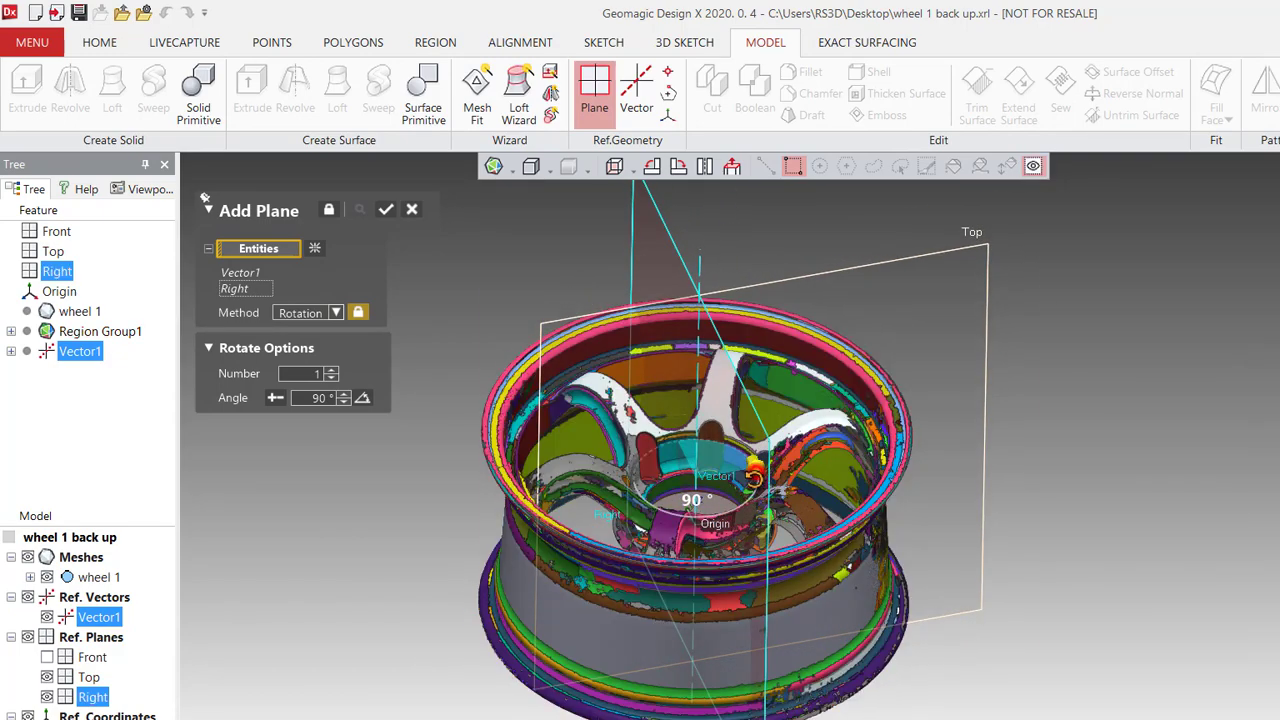
left_click_drag(754, 477, 749, 505)
key("alt+1")
scroll(739, 507, "up", 3)
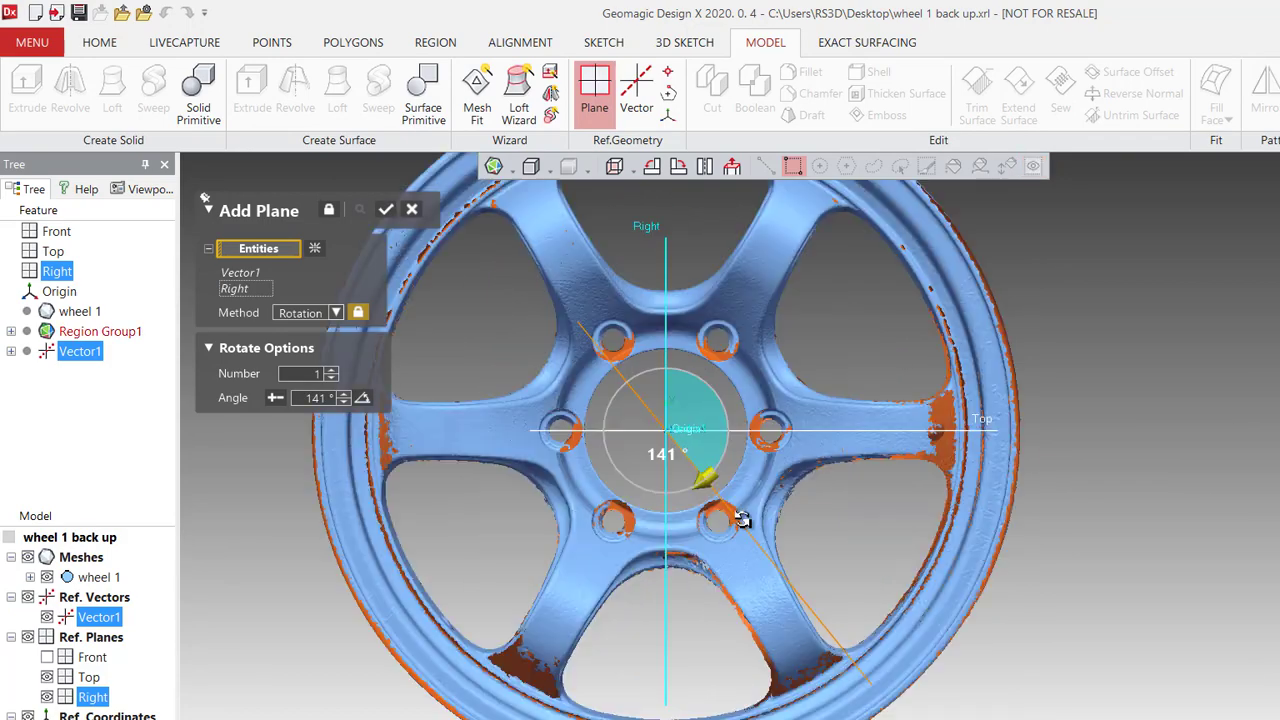
key("ctrl+2")
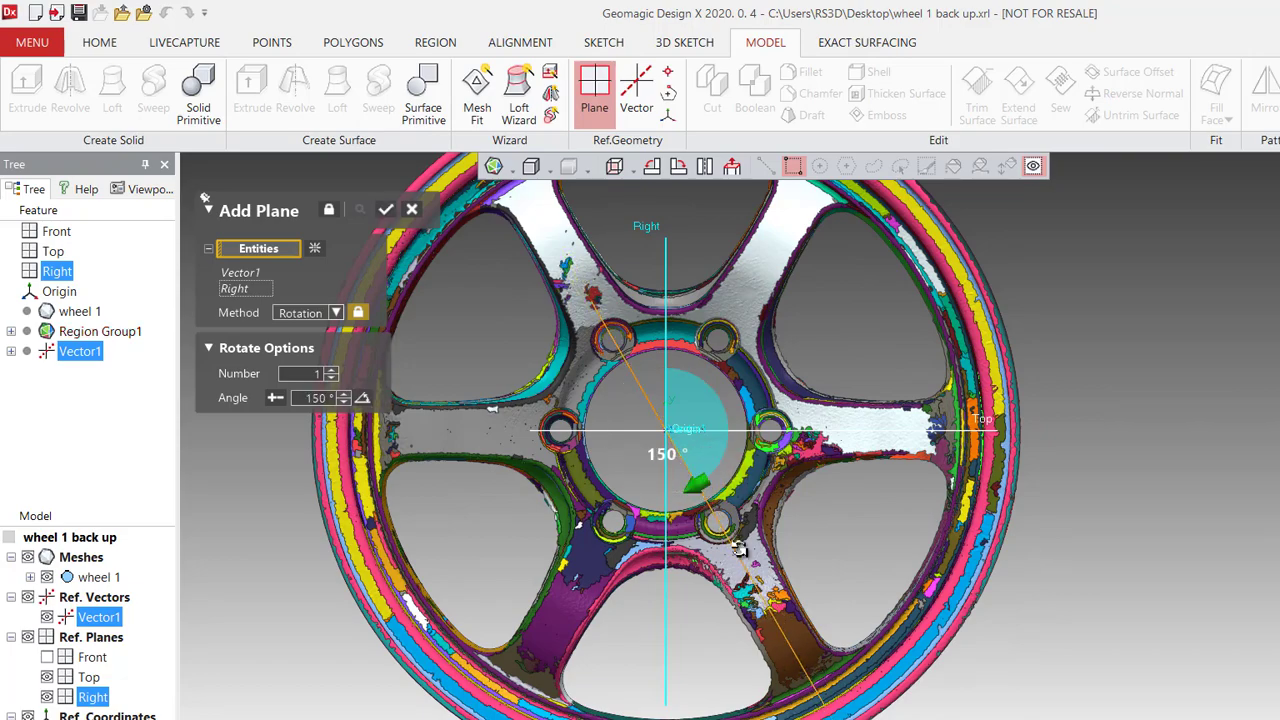
right_click_drag(738, 548, 845, 419)
right_click_drag(800, 510, 735, 567)
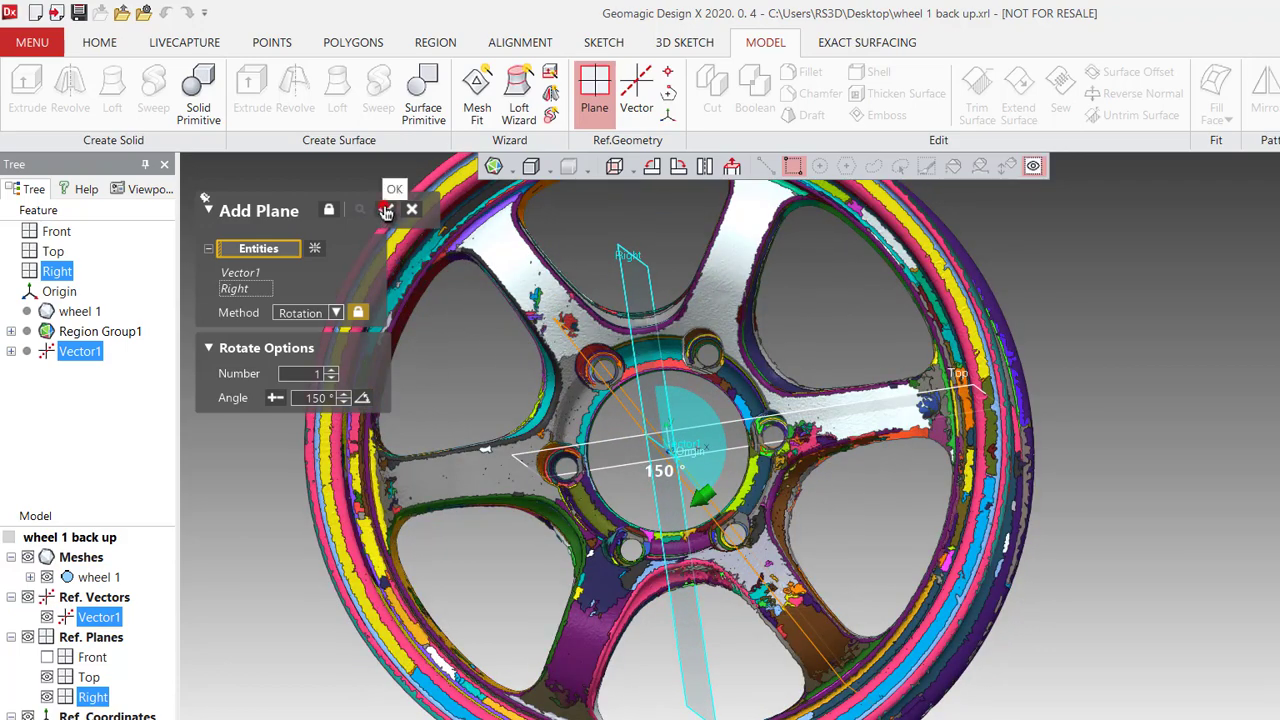
left_click(386, 211)
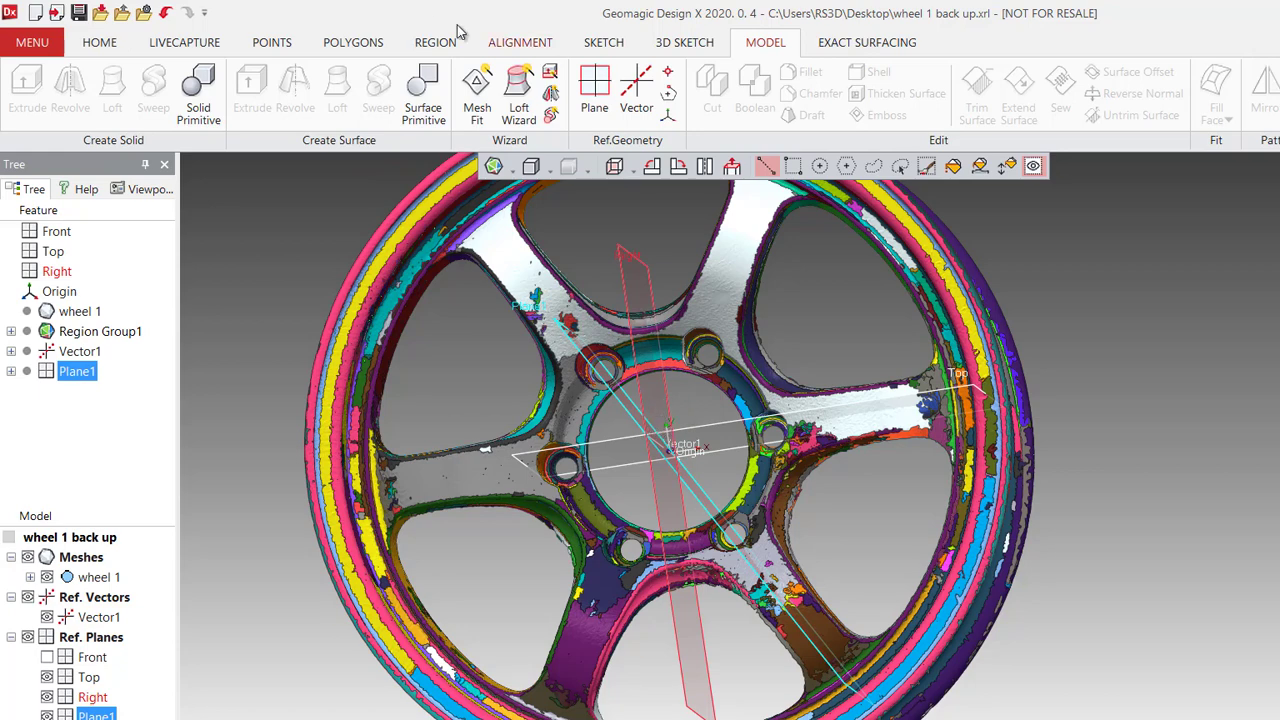
Create a planar mesh sketch of the wheel on Plane1 with the section at 0 in. offset from the base plane.
left_click(603, 42)
left_click(44, 119)
left_click(80, 152)
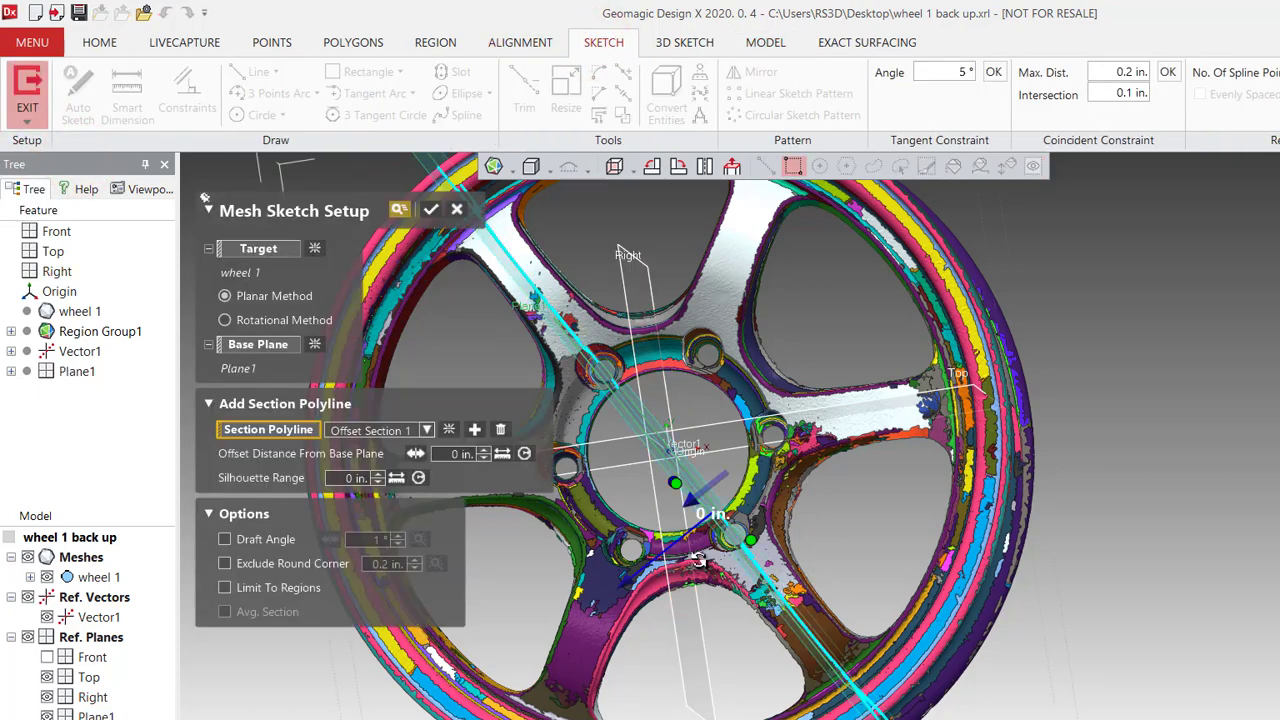
right_click_drag(814, 330, 445, 332)
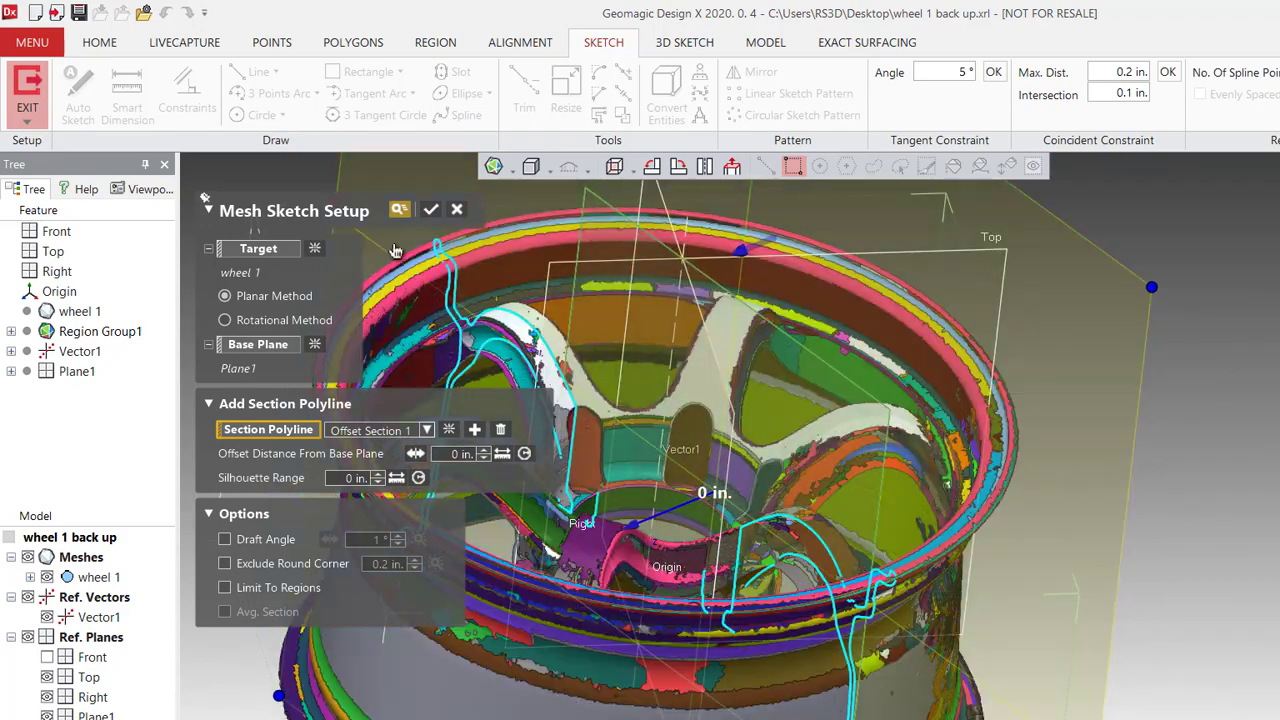
left_click(436, 212)
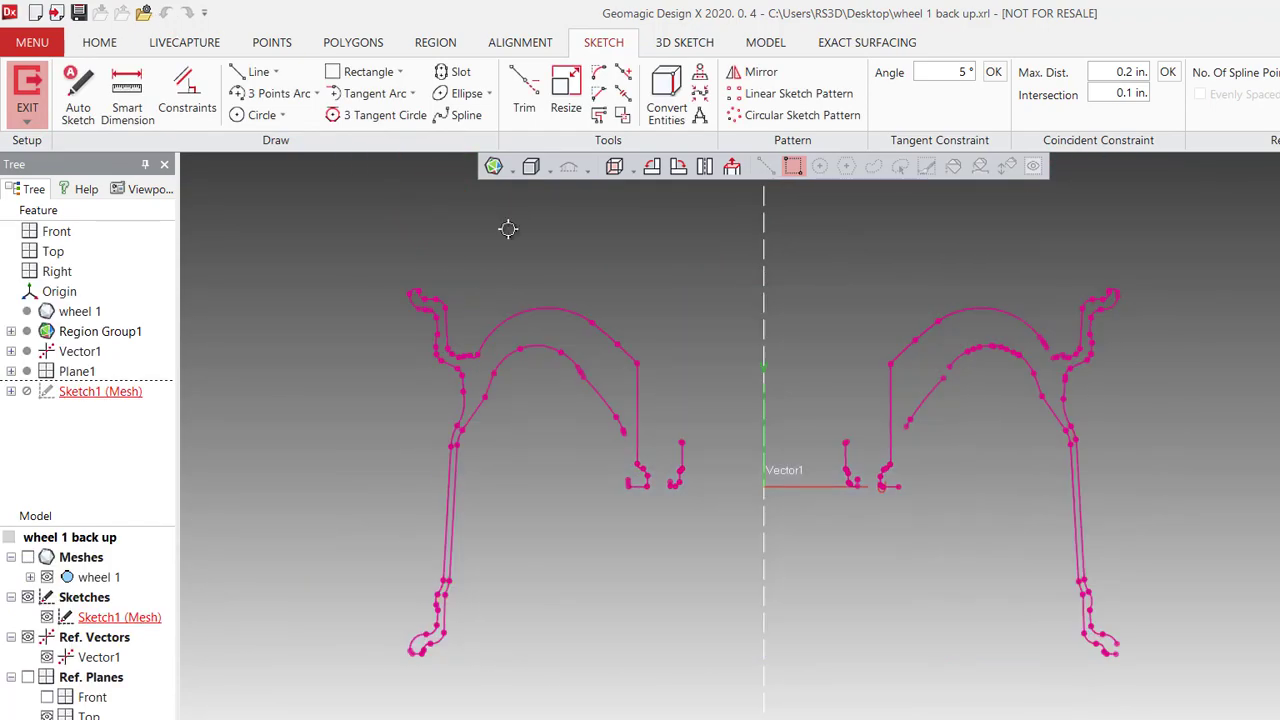
Fit a sketch line to the long vertical section segment beside the hub on the wheel's left half.
left_click(250, 72)
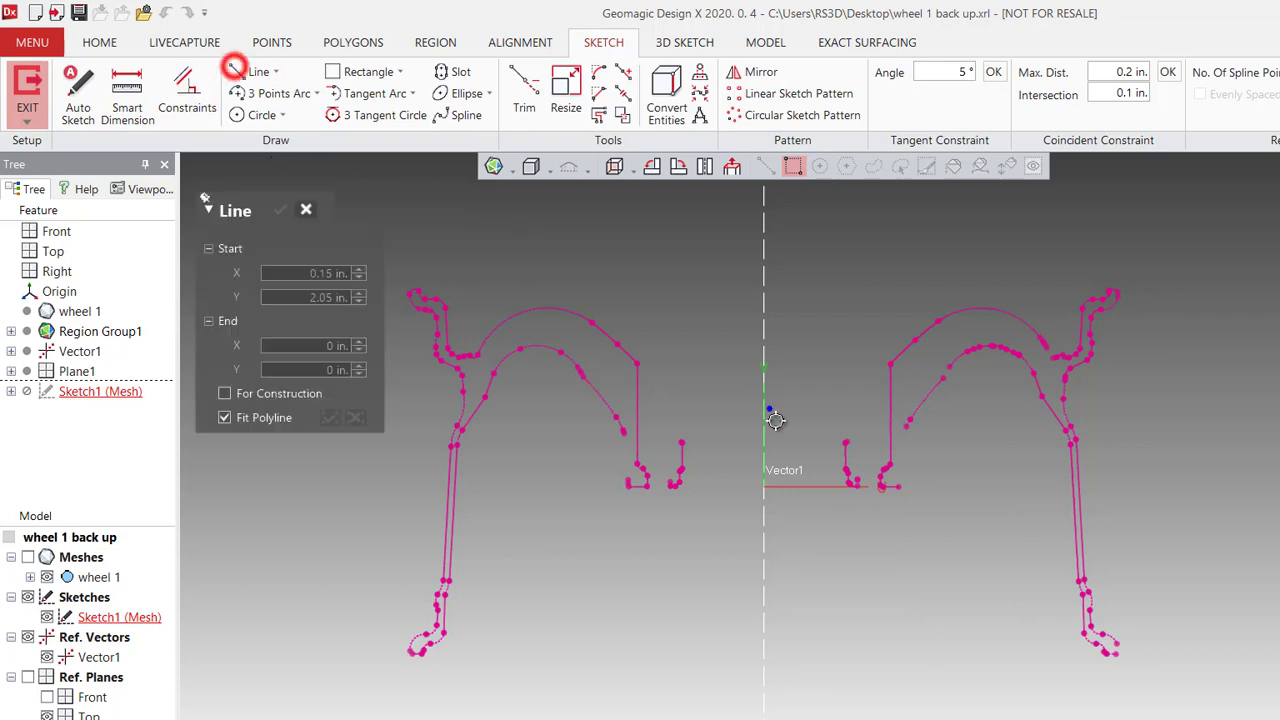
left_click(637, 388)
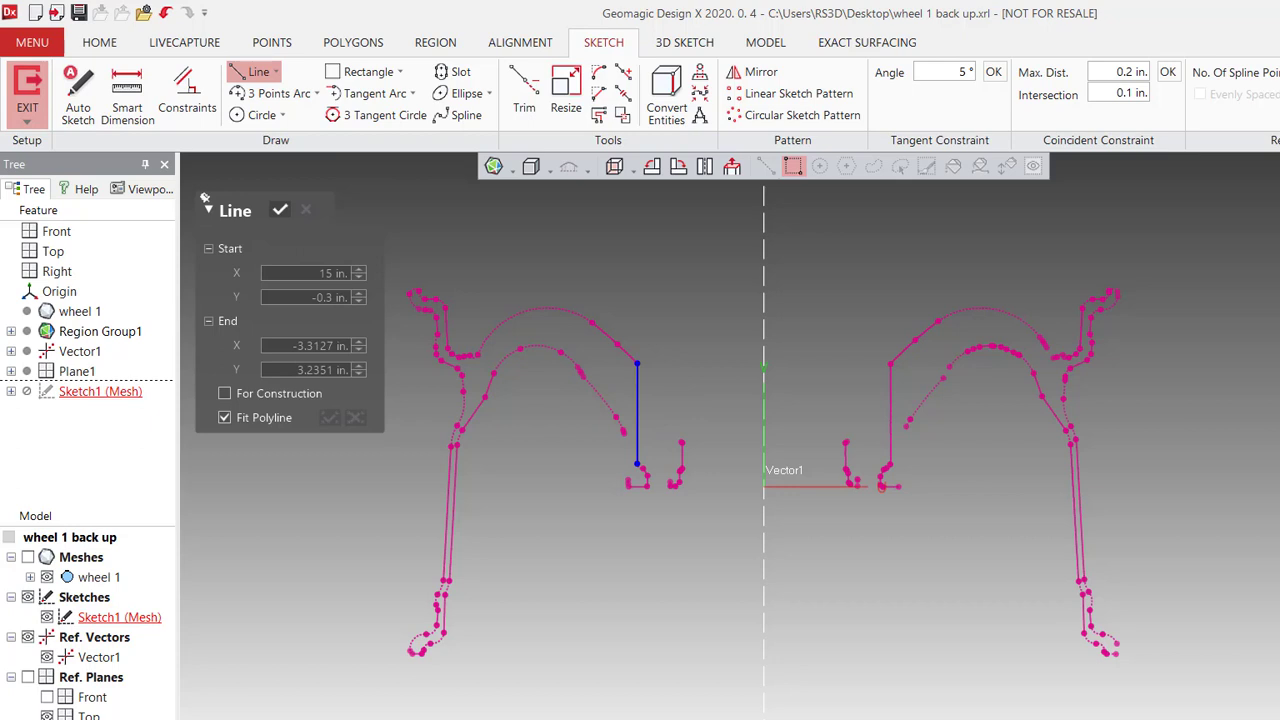
key("Escape")
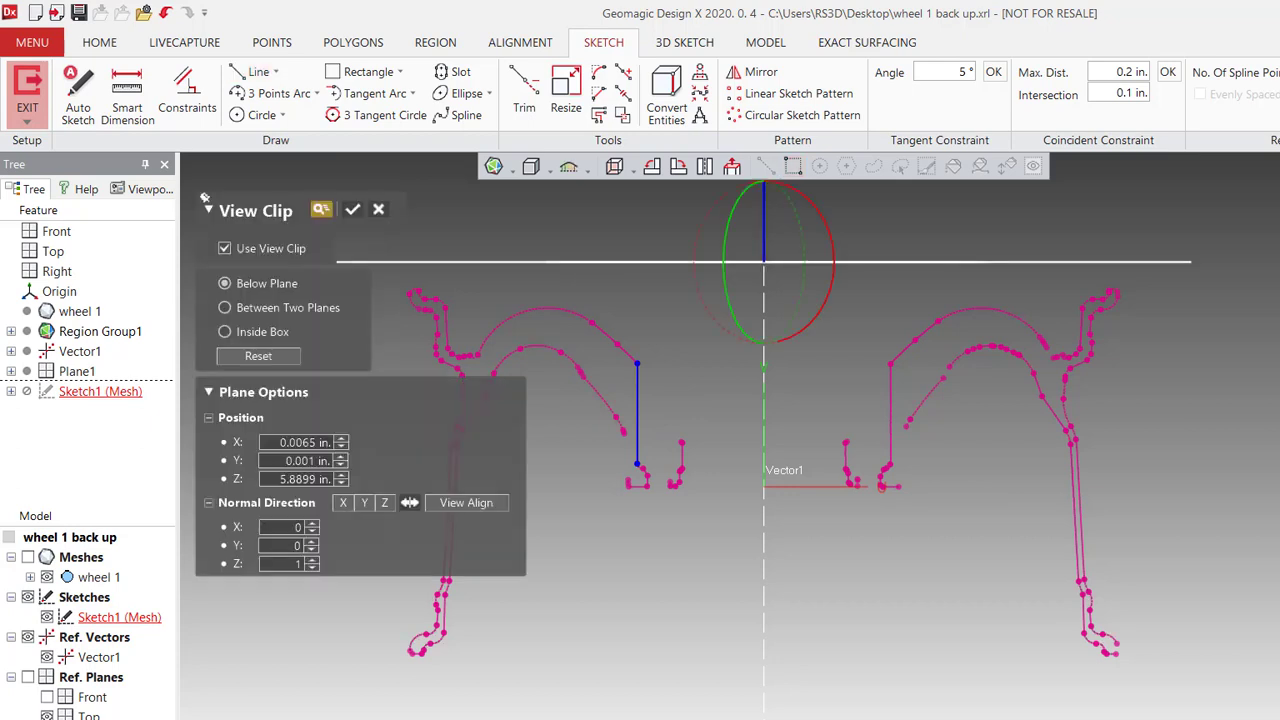
Show the mesh in the sketch and set the view clip's normal direction to Y.
key("ctrl+1")
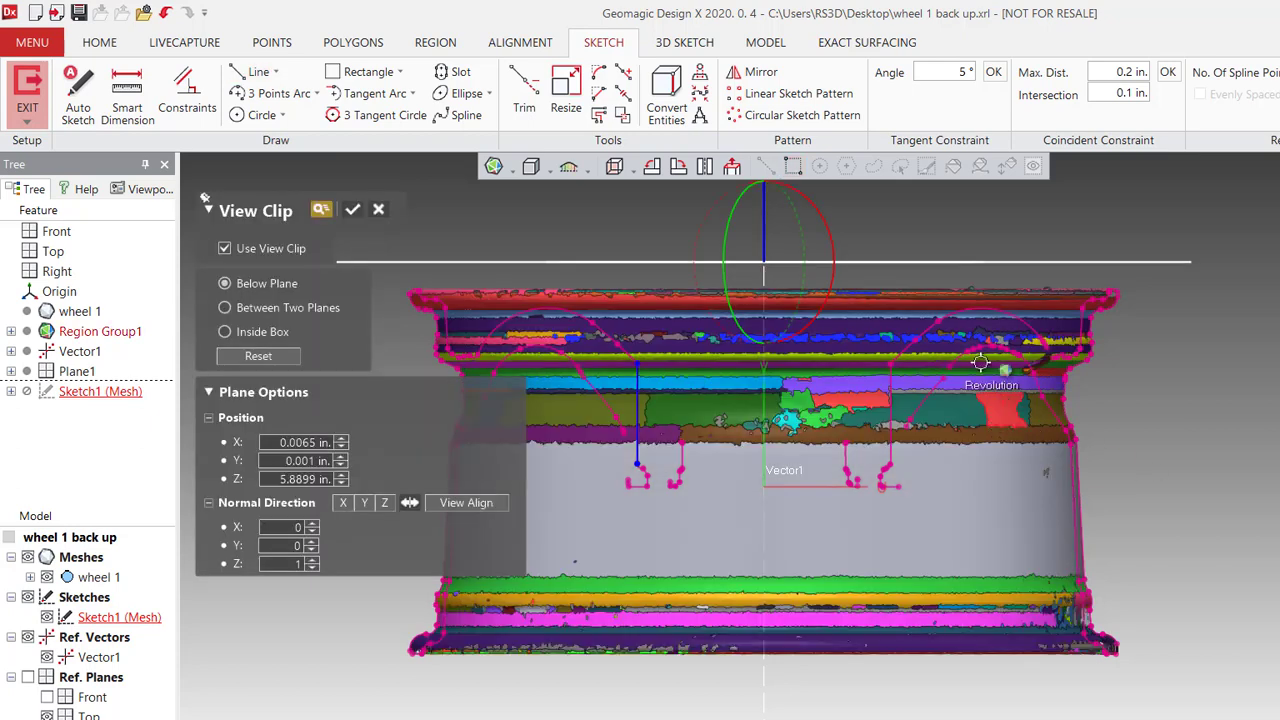
left_click(366, 503)
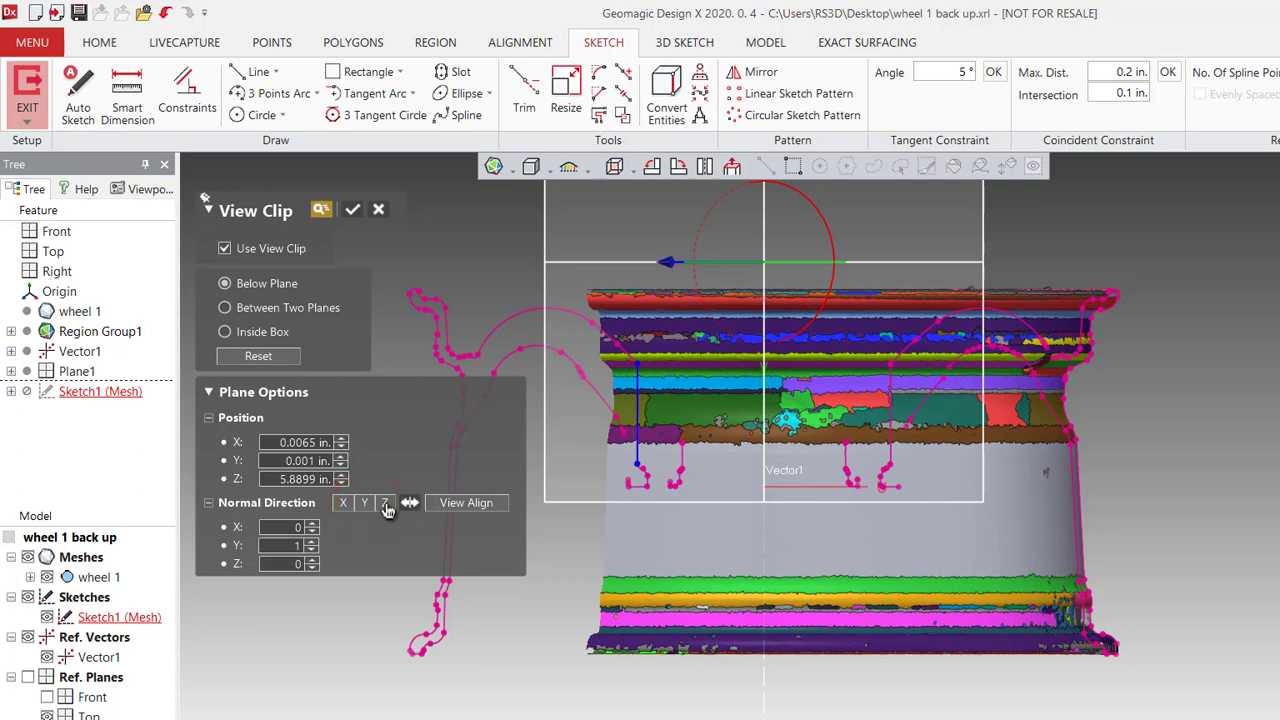
left_click(385, 503)
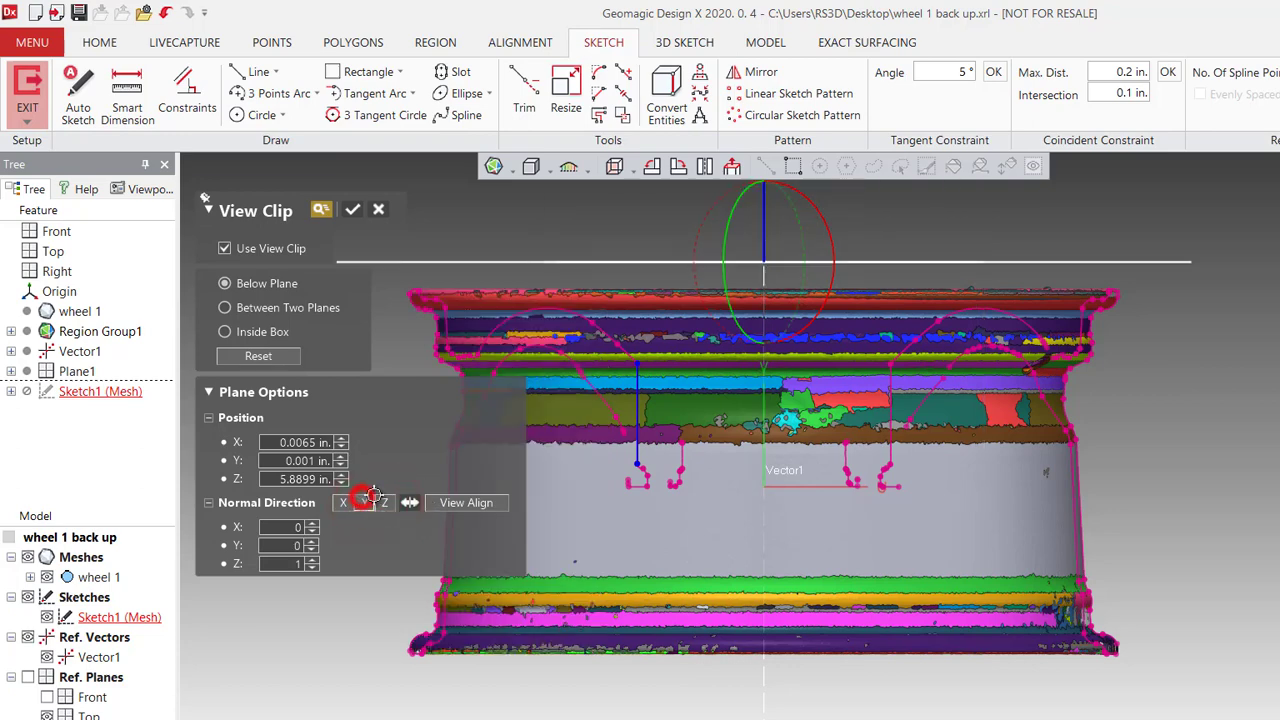
left_click(366, 502)
right_click_drag(592, 290, 560, 633)
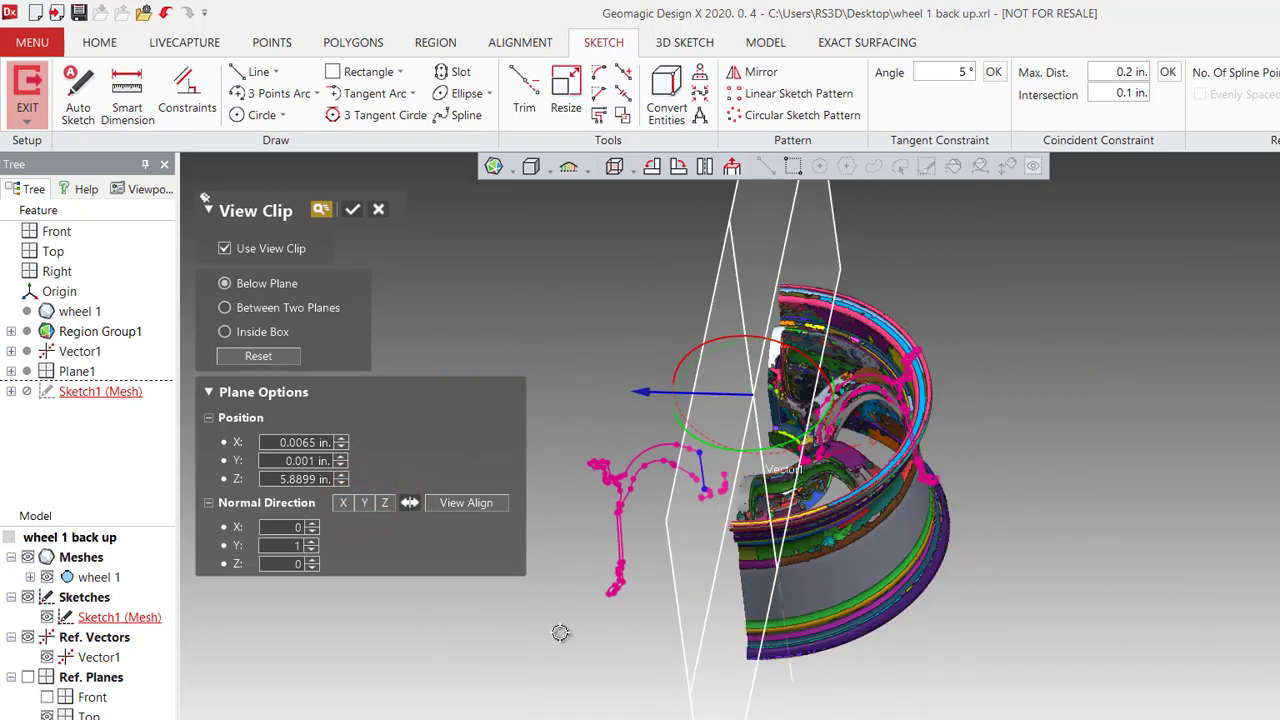
Show the reference planes and align the view clip to Plane1 so the mesh is cut along the sketch section.
key("ctrl+0")
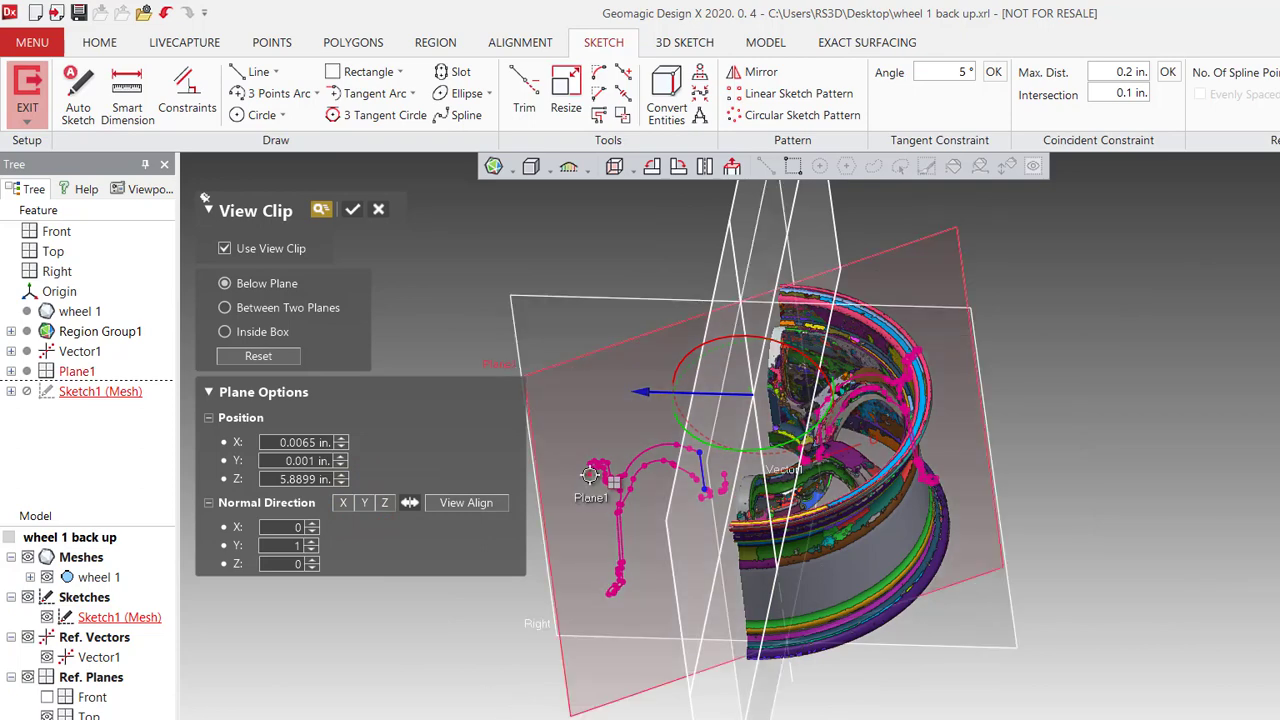
key("ctrl+2")
right_click_drag(703, 328, 760, 449)
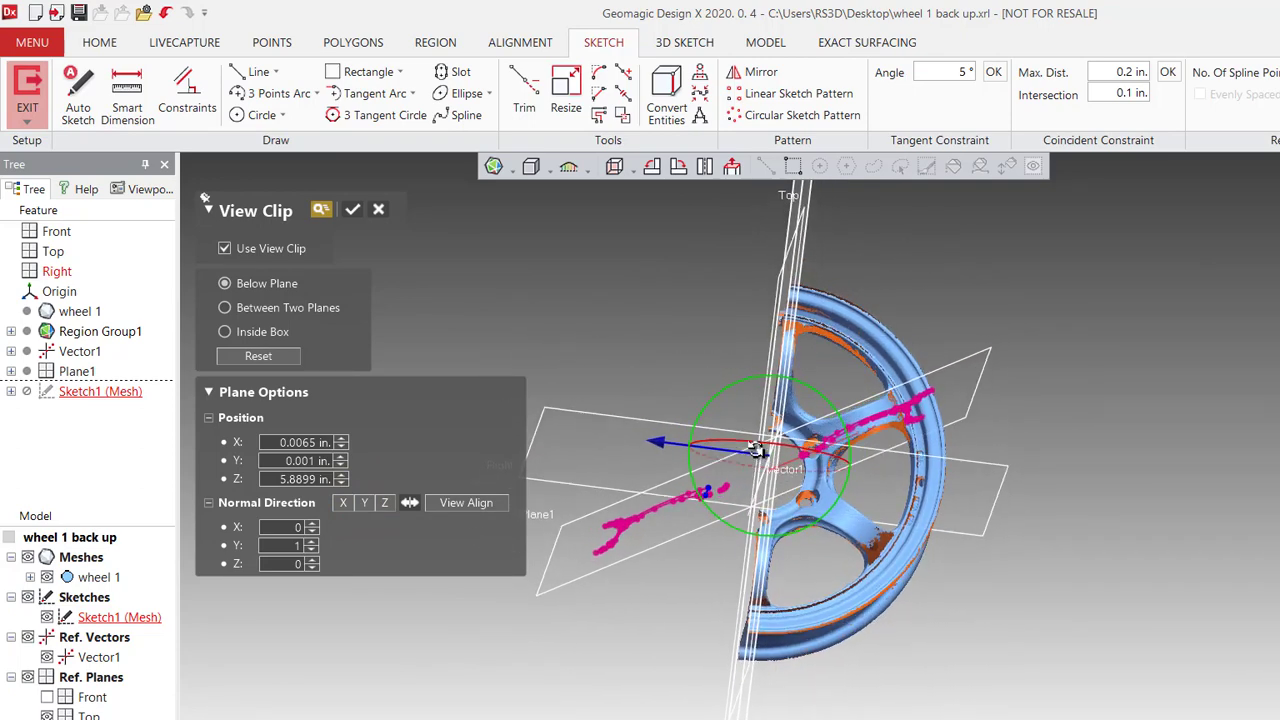
key("ctrl+2")
left_click_drag(611, 467, 465, 261)
left_click(352, 211)
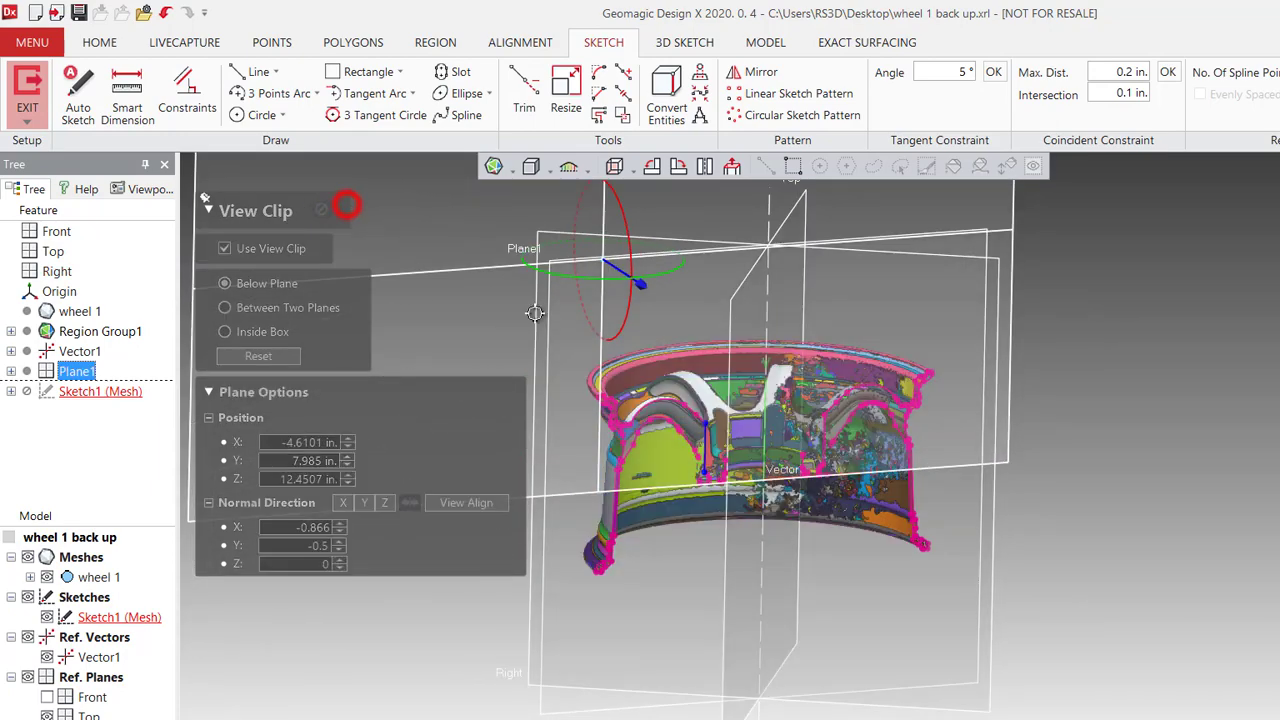
Auto-sketch the section curves of the upper rim lip and the outer spoke arch on the wheel's left half.
left_click(734, 166)
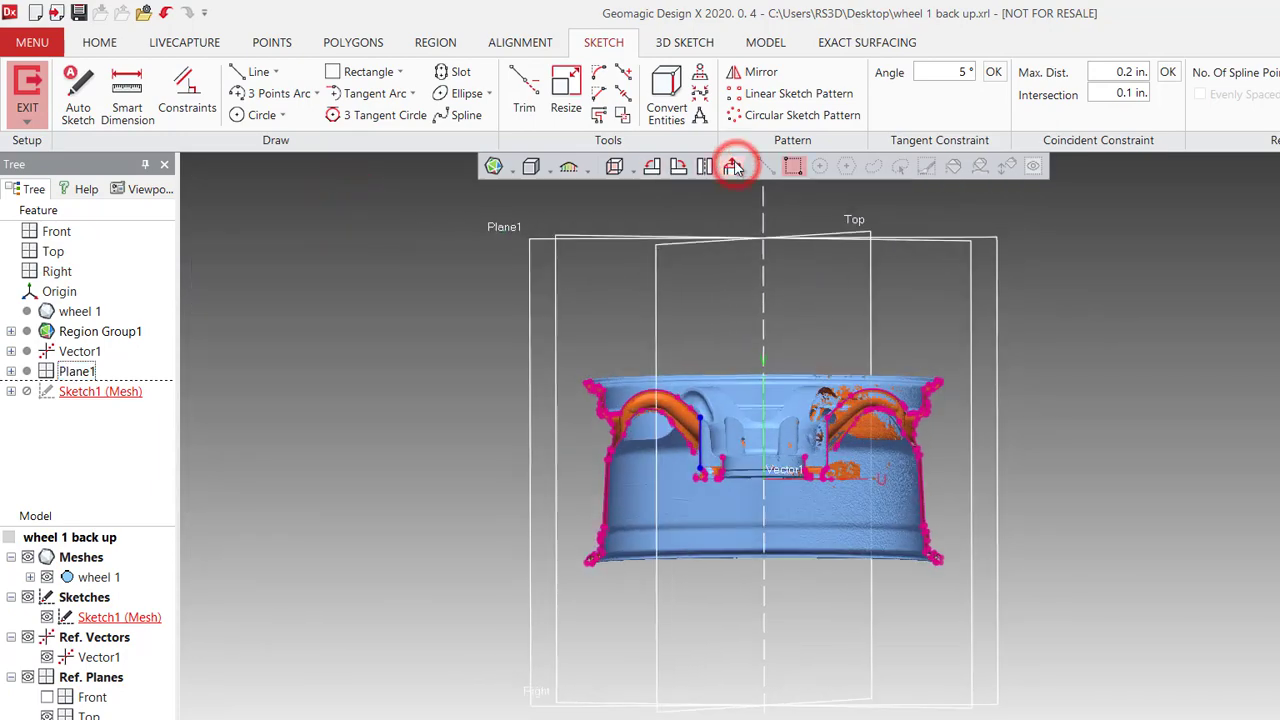
scroll(586, 426, "up", 5)
mouse_move(483, 210)
left_mouse_down()
mouse_move(713, 516)
mouse_move(735, 437)
left_mouse_up()
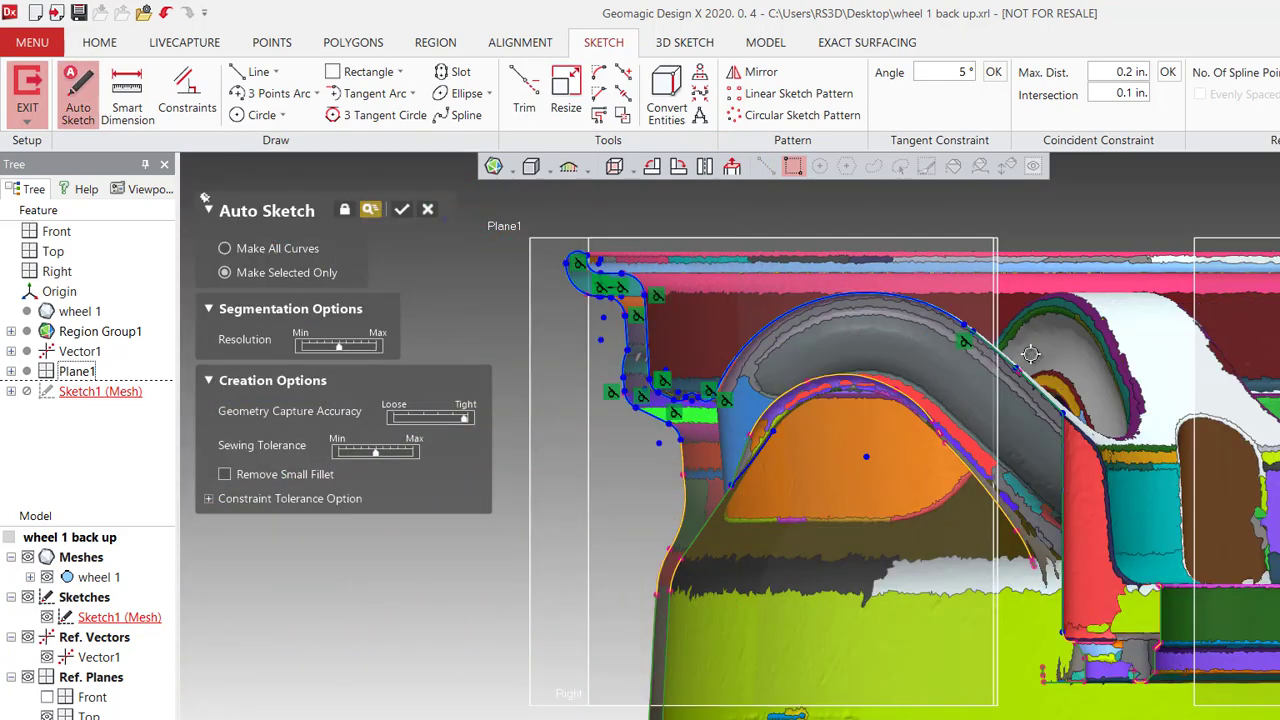
left_click(557, 437)
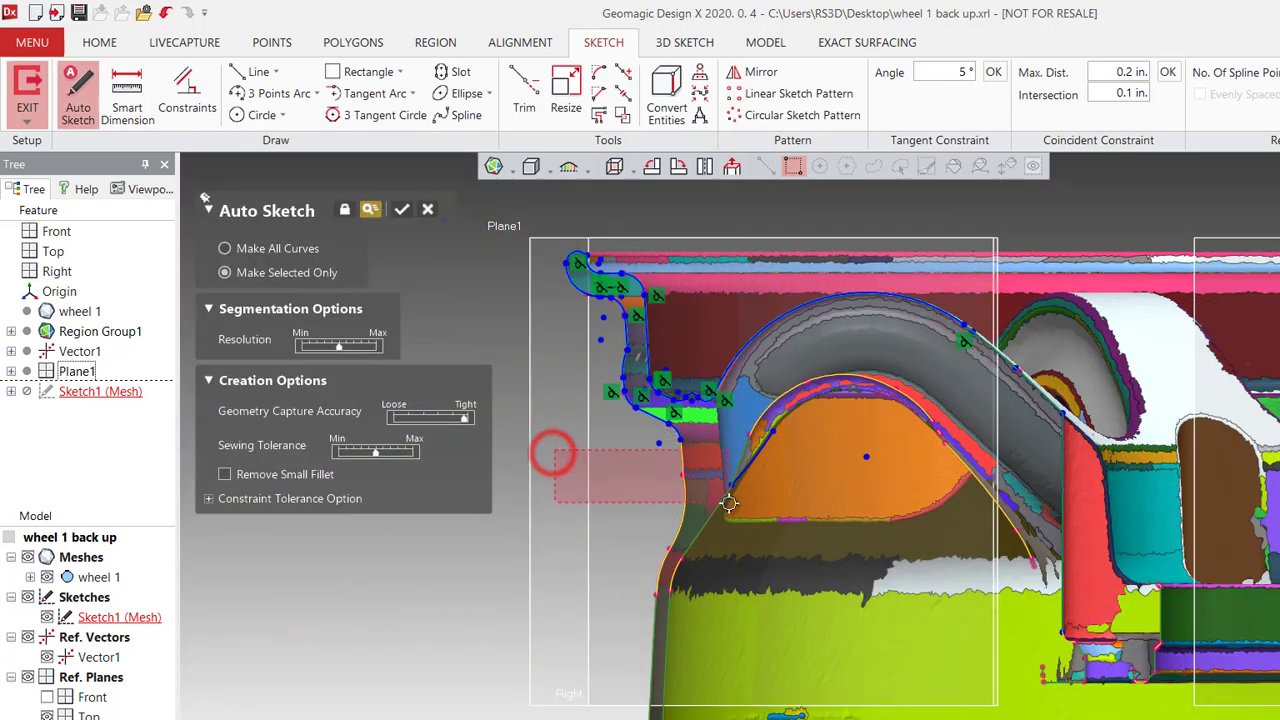
Add the barrel section curves down to the lower rim lip to the auto-sketch and accept it.
left_click_drag(604, 553, 743, 696)
scroll(742, 690, "down", 5)
scroll(712, 646, "up", 4)
left_click_drag(596, 616, 822, 719)
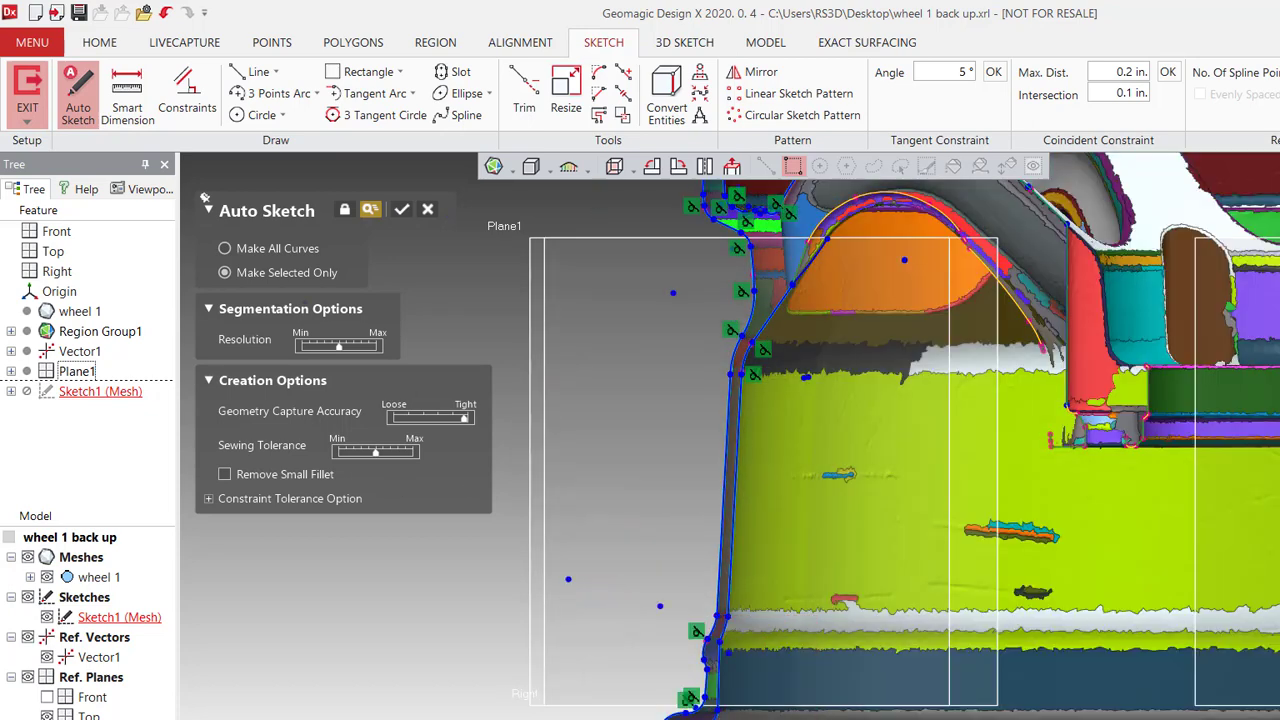
left_click(402, 209)
Hide the mesh and delete the poorly fitted corner arc on the inner side of the lower rim lip.
scroll(700, 560, "down", 3)
scroll(730, 525, "up", 6)
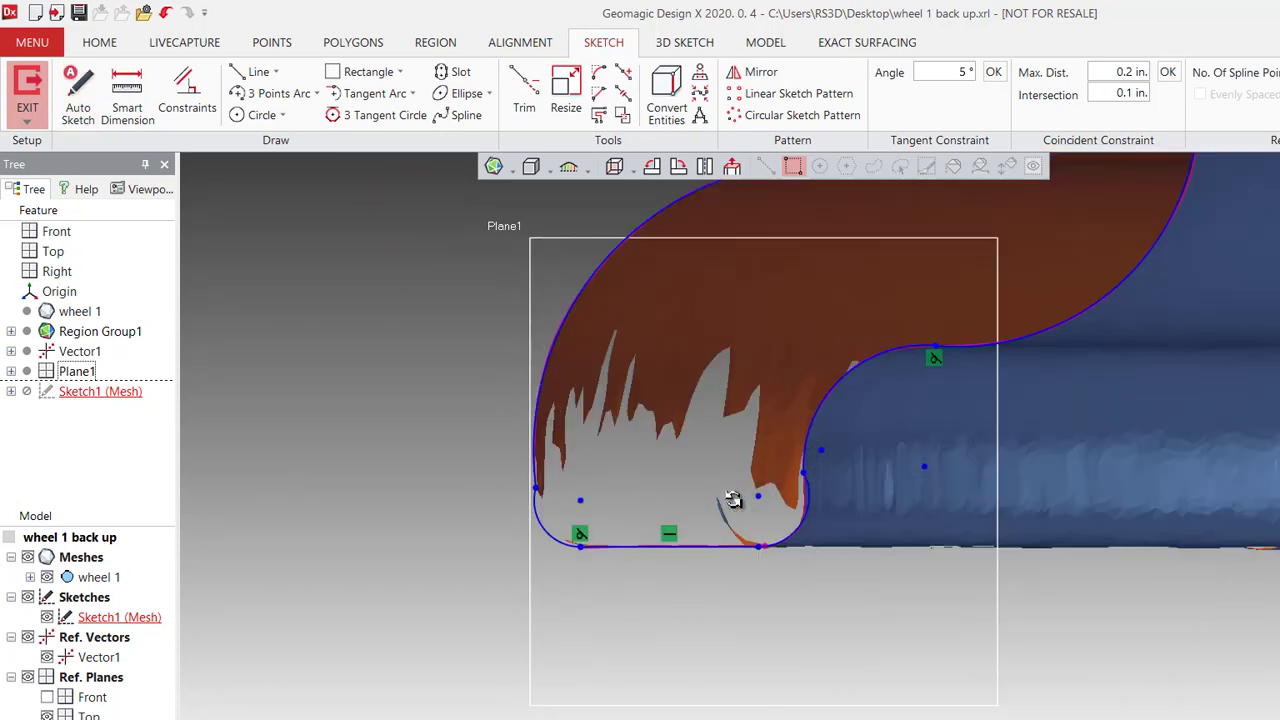
key("ctrl+1")
scroll(765, 472, "down", 3)
scroll(800, 497, "up", 5)
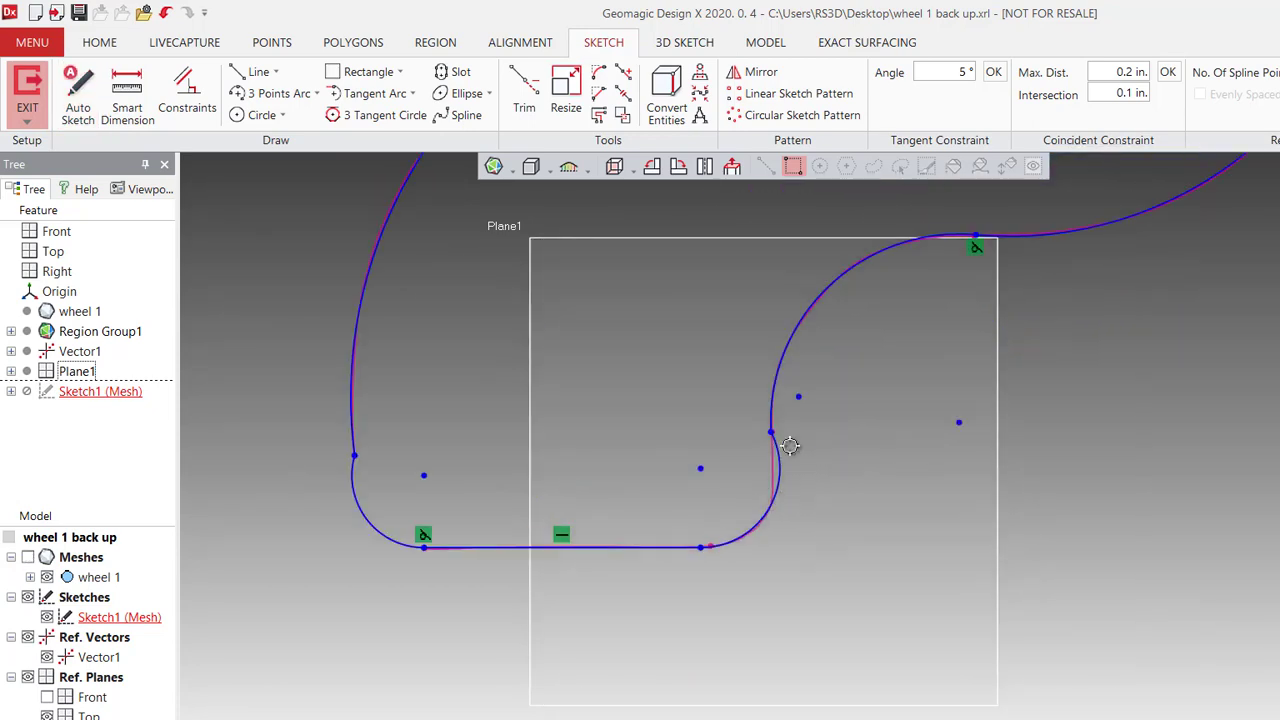
left_click(778, 456)
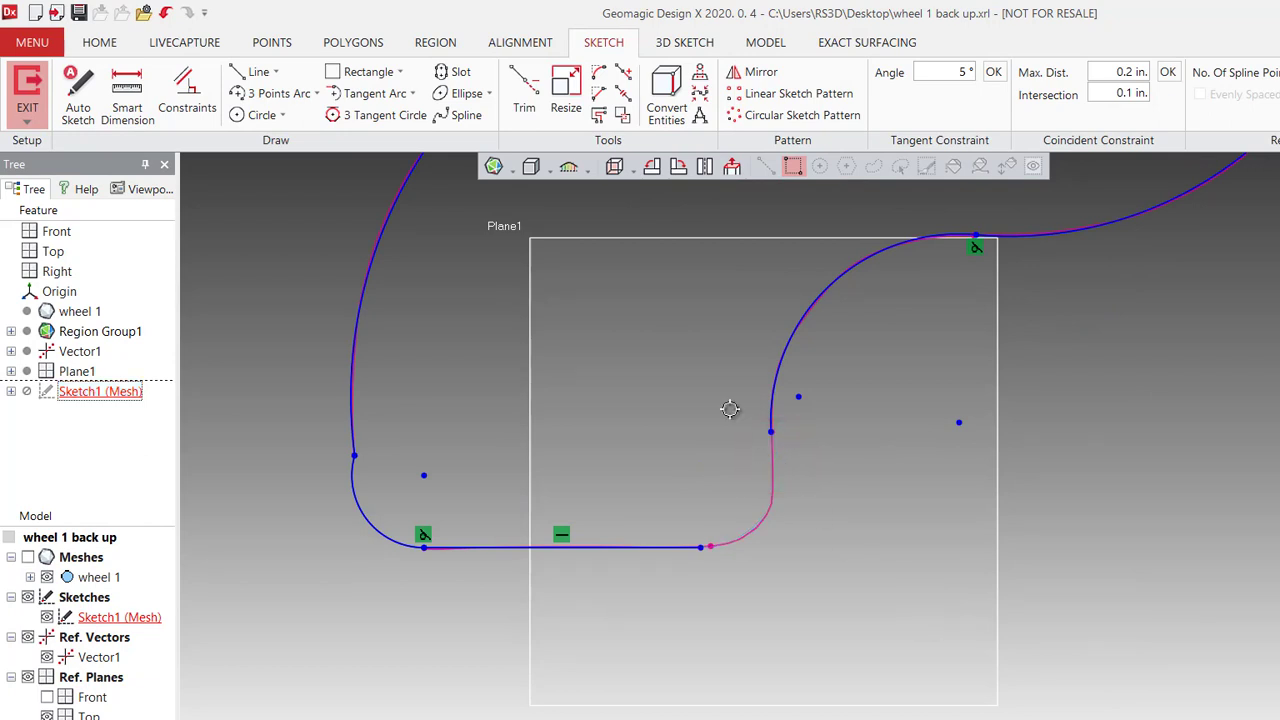
Corner-trim the lower lip's horizontal line and the adjacent inner arc so they meet.
left_click(524, 88)
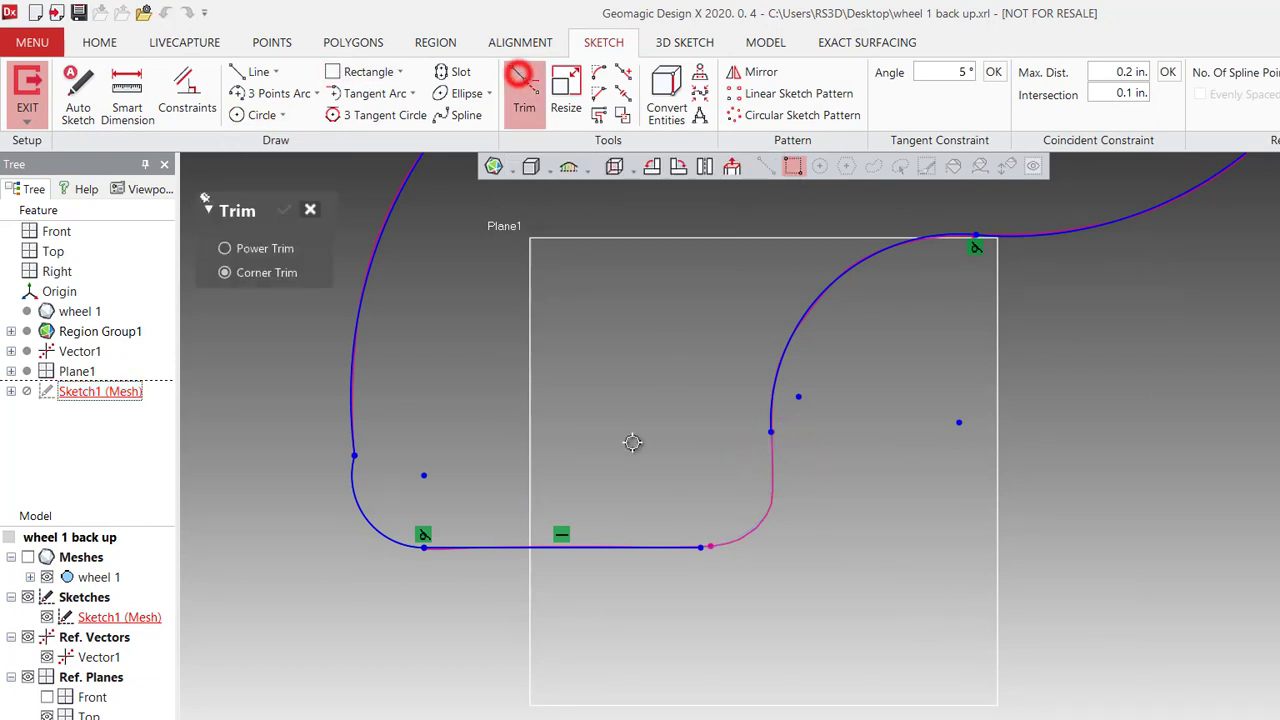
left_click(690, 549)
left_click(776, 407)
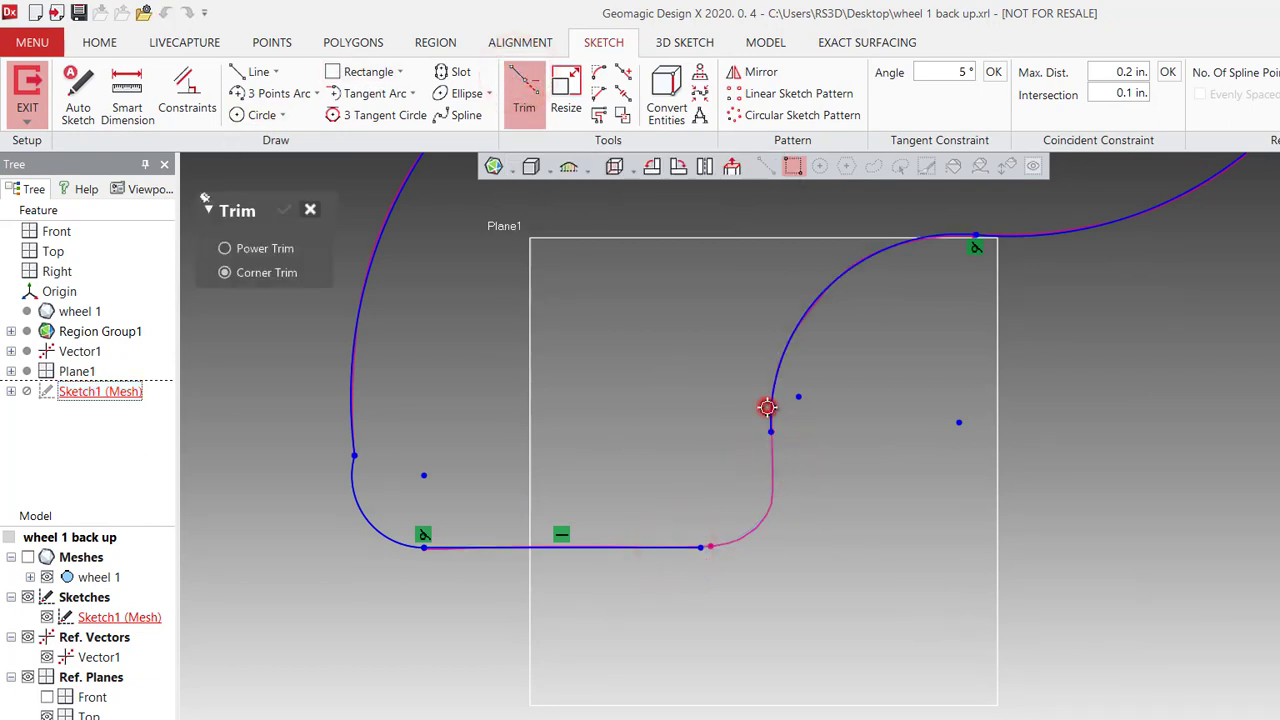
left_click(666, 545)
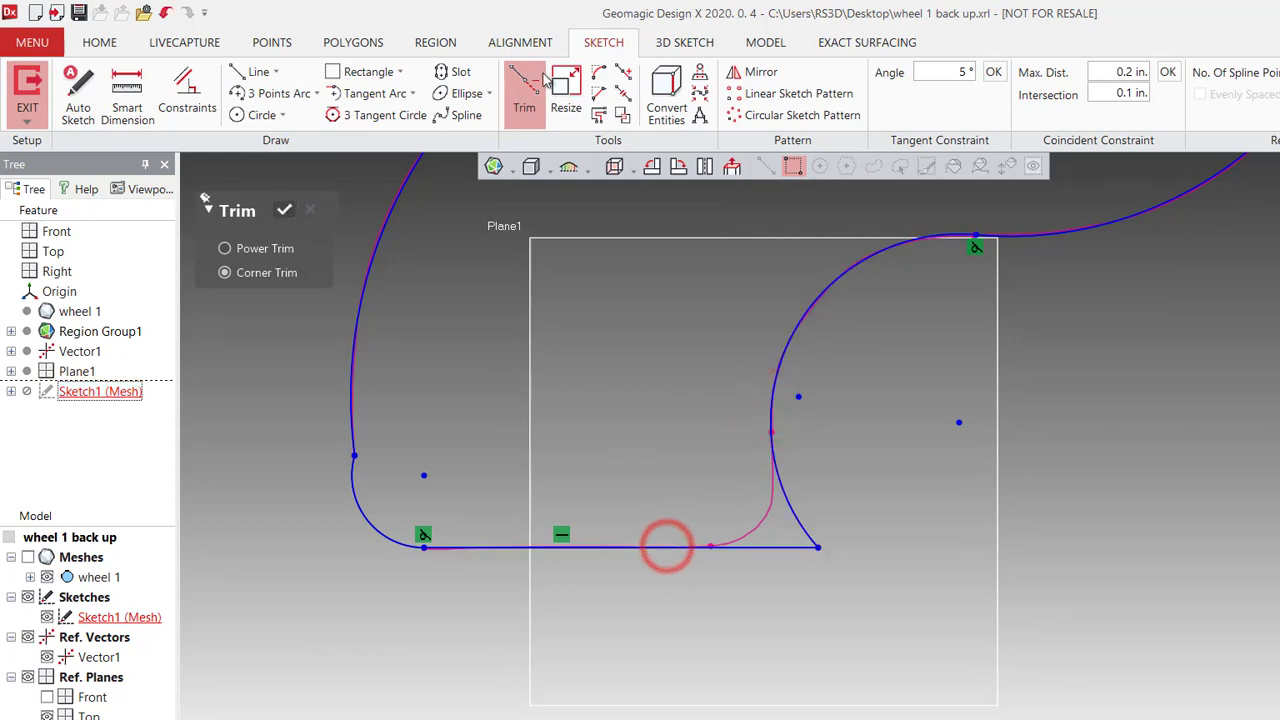
Fillet the trimmed corner of the lower rim lip so it follows the mesh section, without a specified radius.
left_click(598, 78)
left_click(786, 480)
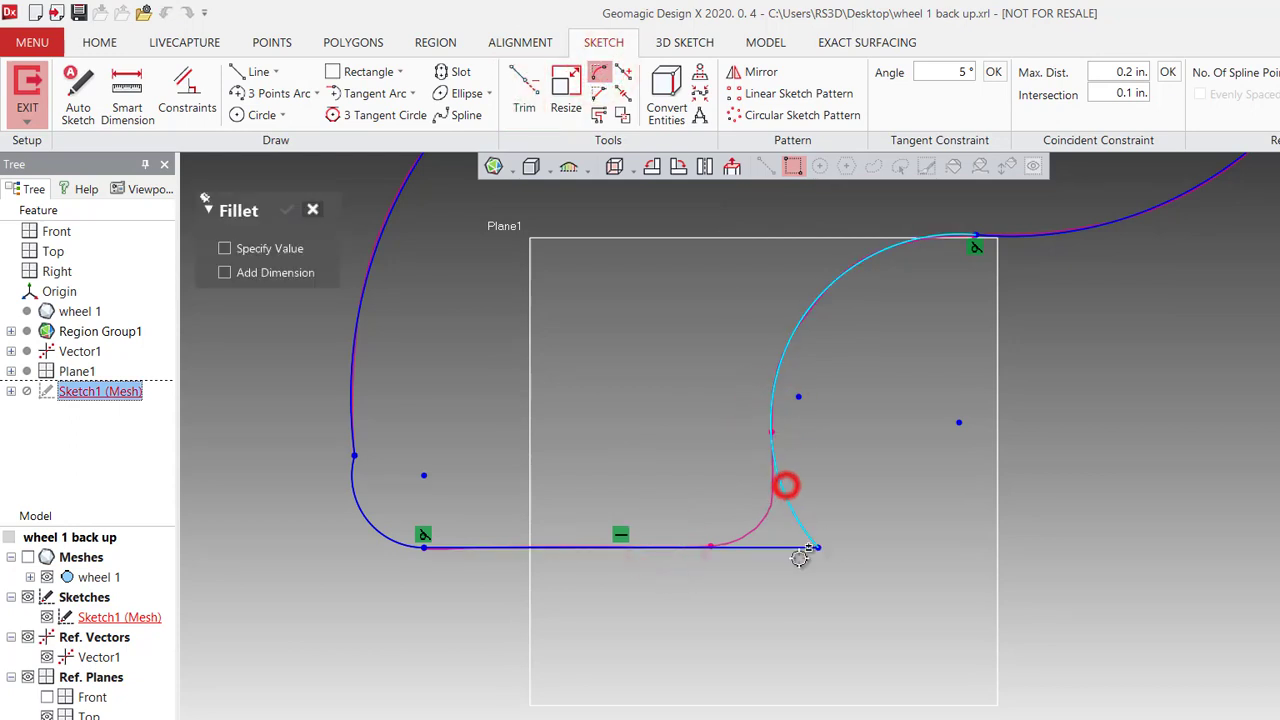
left_click_drag(765, 546, 710, 547)
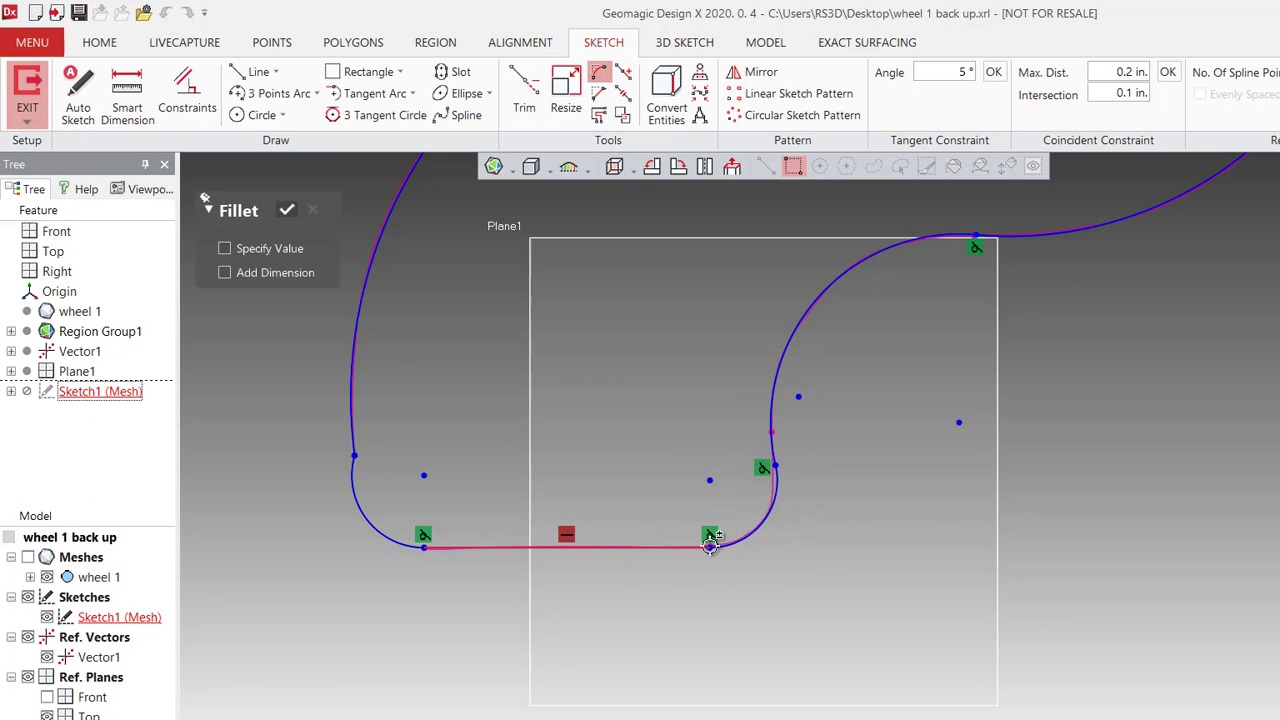
Delete the stray curve that diverges from the mesh section where the spoke's underside meets the barrel.
mouse_move(966, 351)
right_mouse_down()
mouse_move(889, 289)
mouse_move(777, 301)
mouse_move(954, 351)
mouse_move(920, 346)
mouse_move(918, 329)
mouse_move(816, 274)
mouse_move(809, 371)
right_mouse_up()
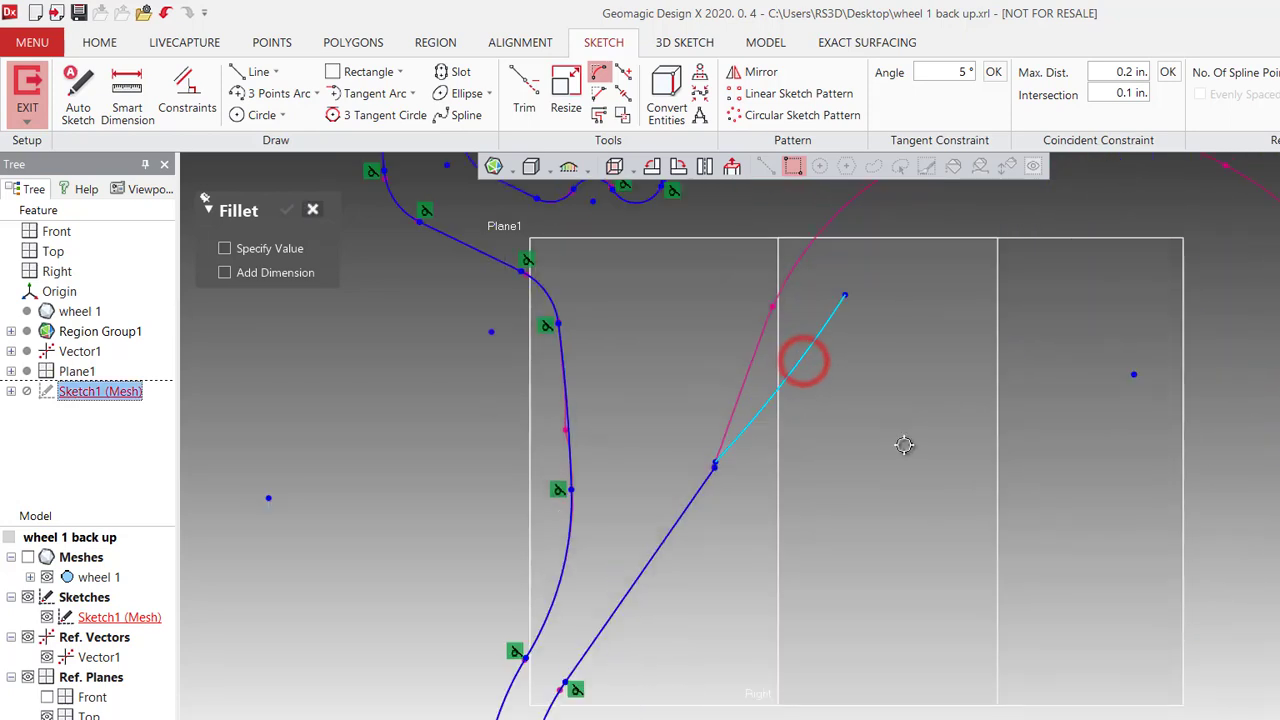
right_click_drag(842, 507, 764, 472)
key("Escape")
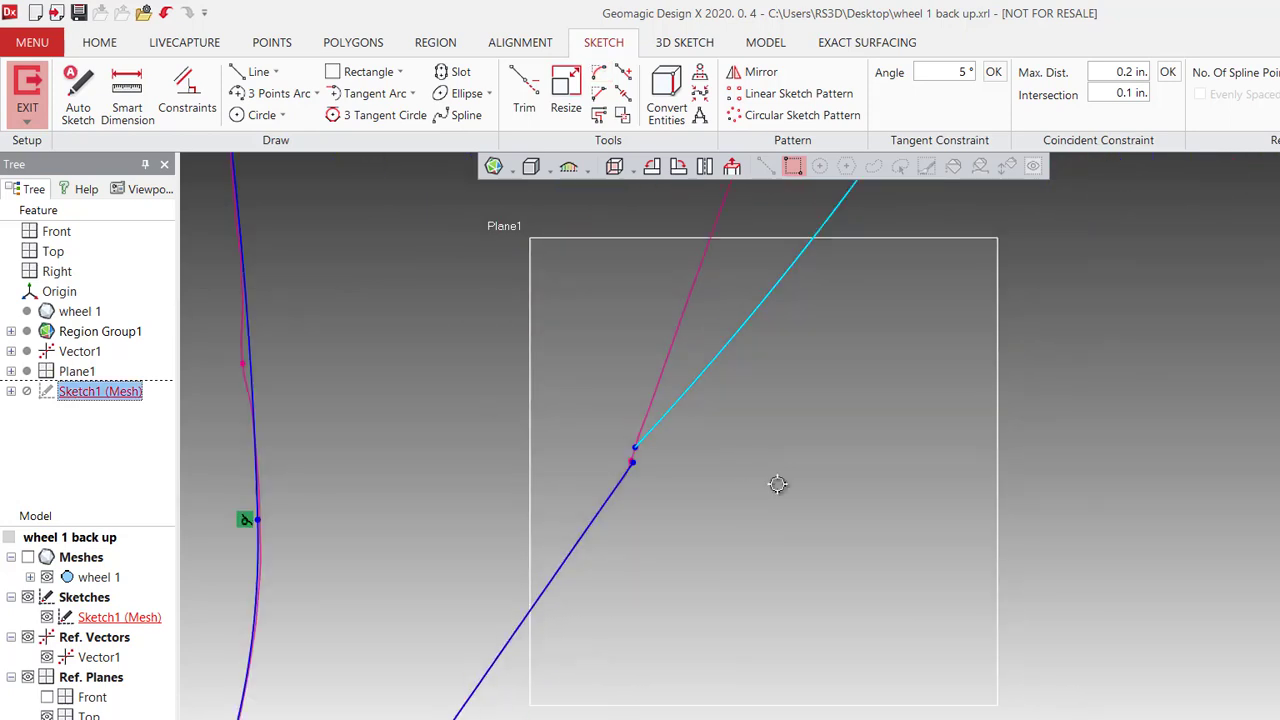
left_click_drag(763, 466, 663, 398)
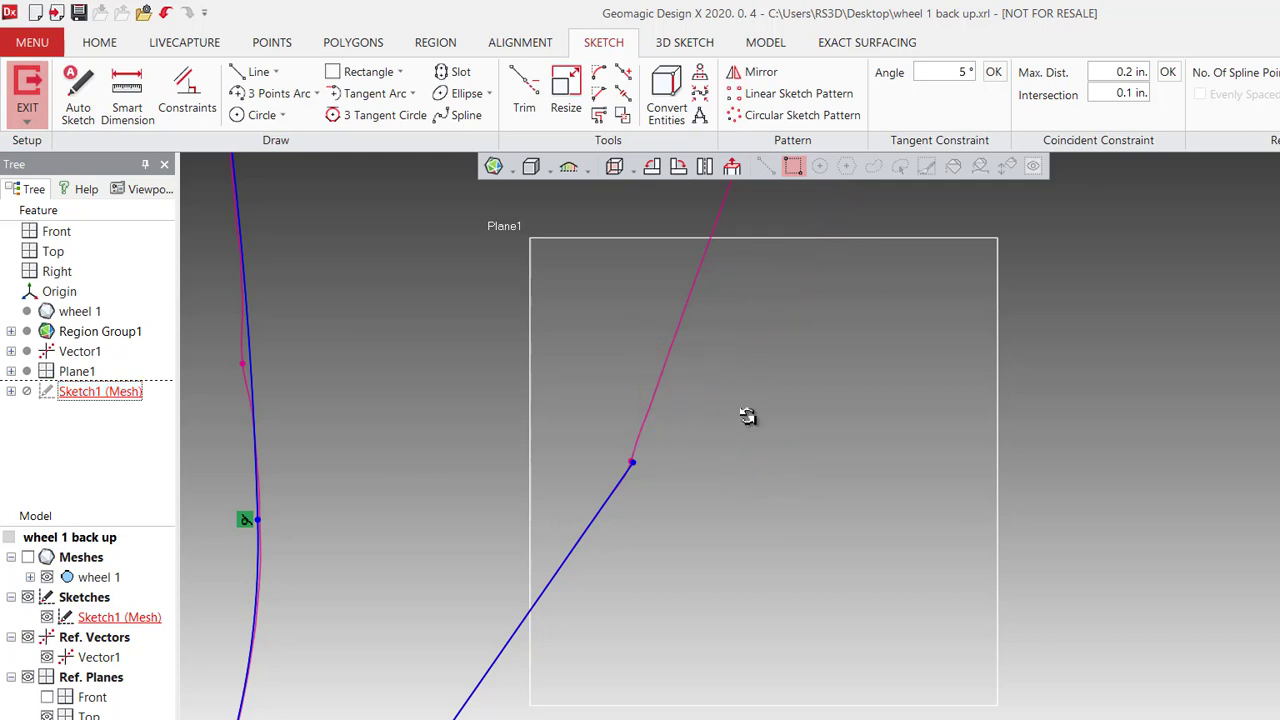
mouse_move(746, 417)
right_mouse_down()
mouse_move(727, 400)
mouse_move(694, 274)
right_mouse_up()
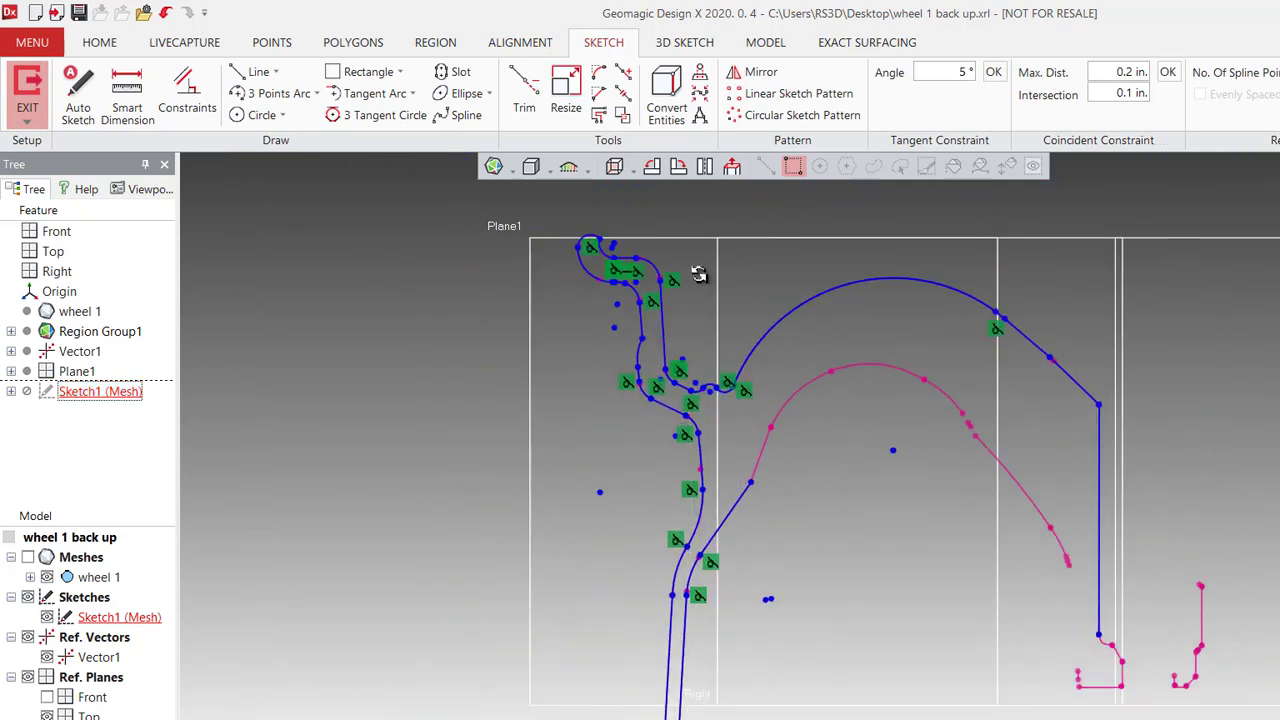
Show the mesh again and fit a sketch line to the vertical section segment of the hub's center bore.
left_click(252, 72)
left_click(697, 422)
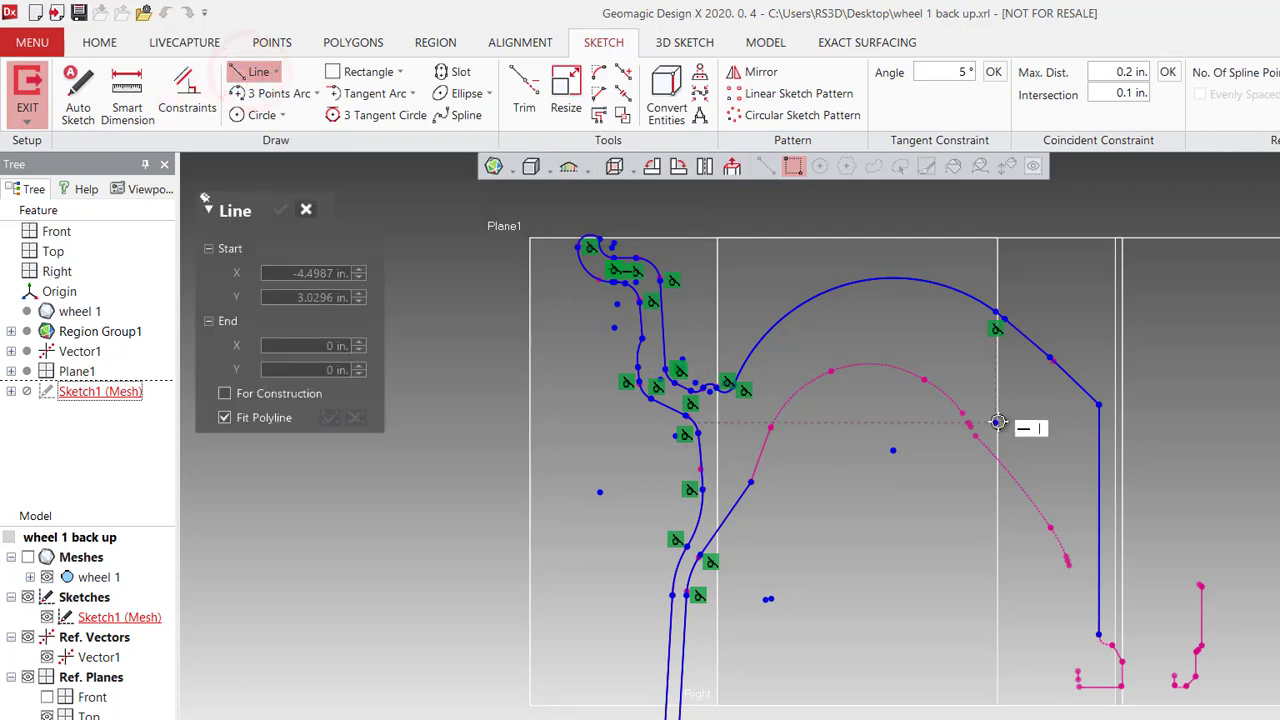
scroll(1128, 668, "up", 4)
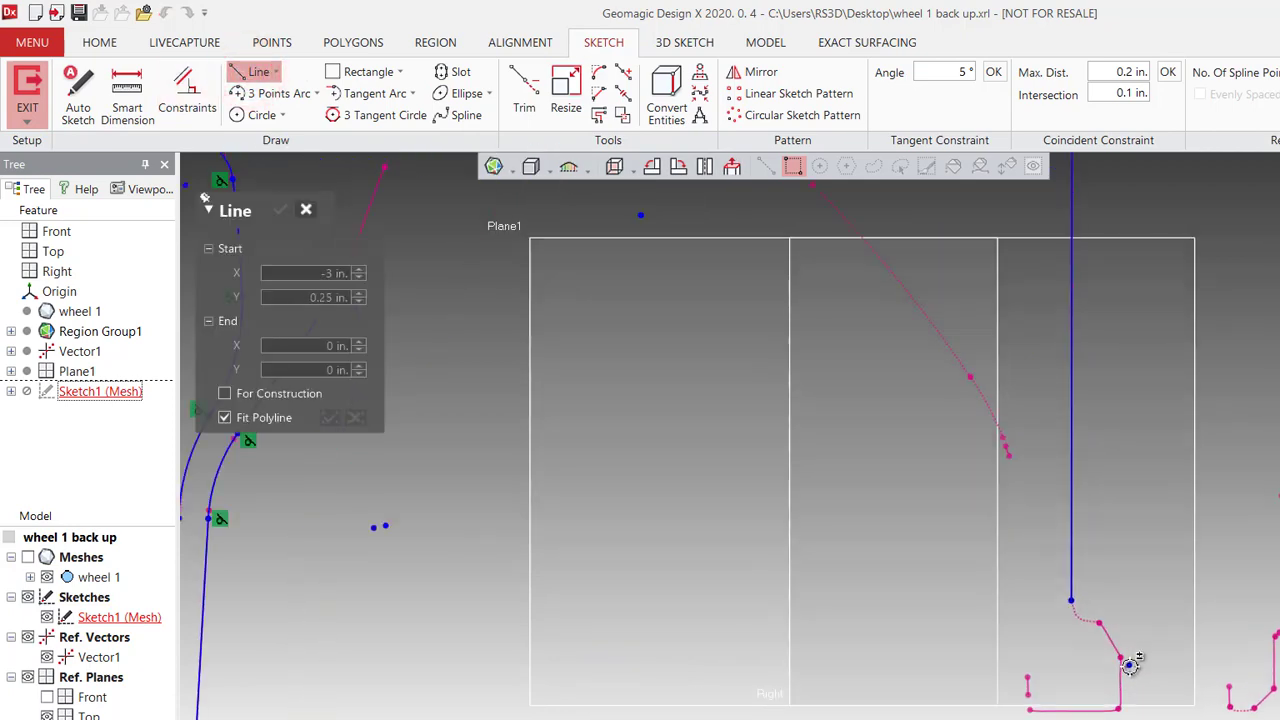
key("ctrl+1")
scroll(1126, 603, "down", 3)
scroll(1057, 530, "up", 3)
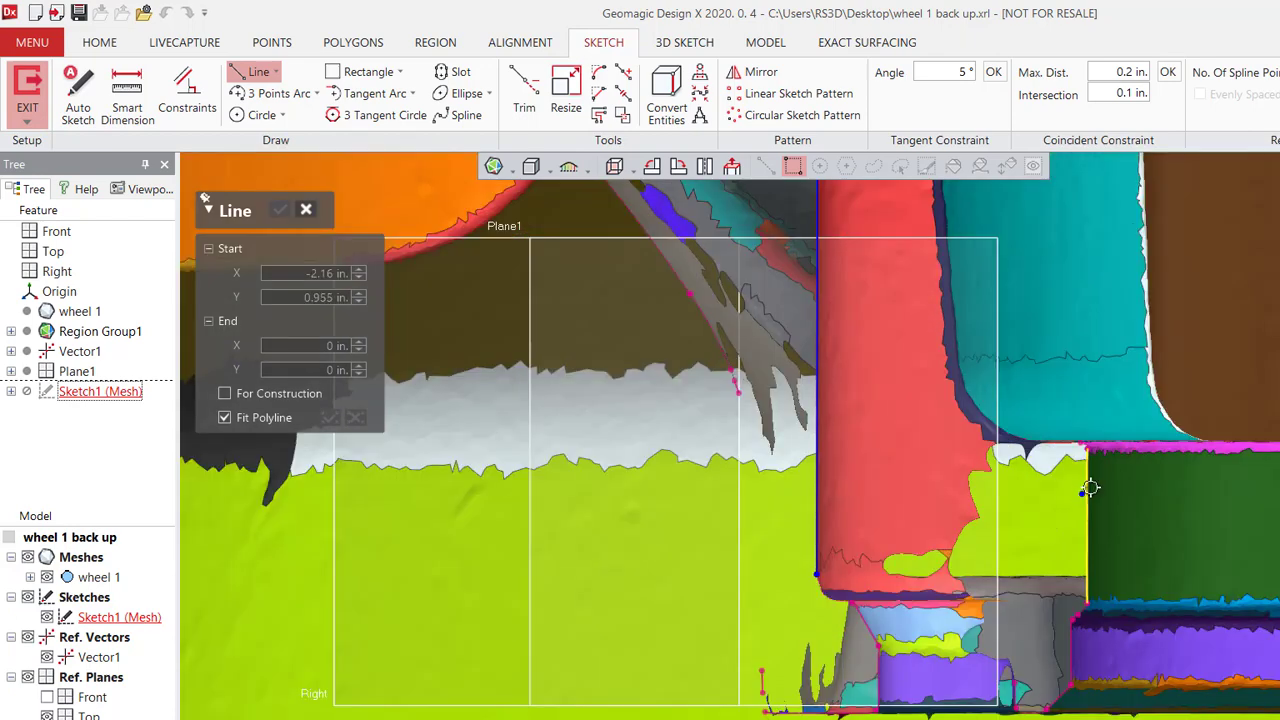
left_click(1088, 488)
Fit sketch lines to the hub's short horizontal top edge and the steep pocket wall rising above it.
scroll(1090, 470, "up", 3)
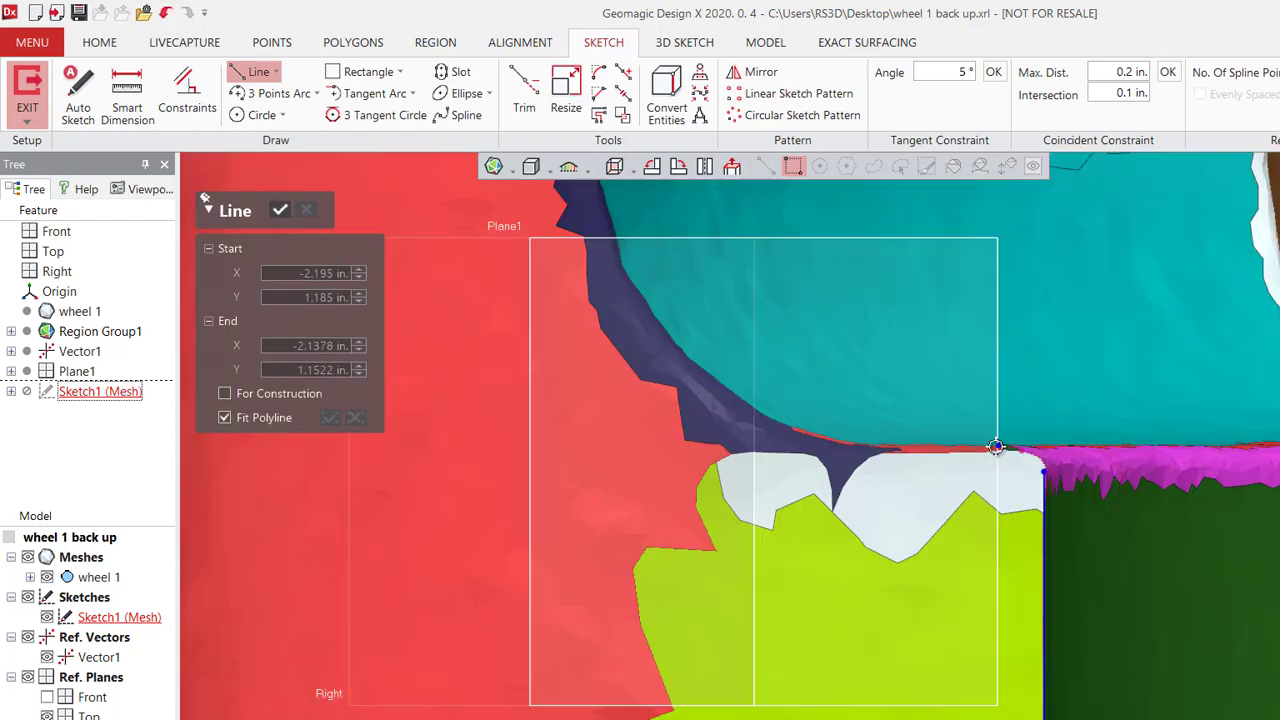
left_click(730, 442)
scroll(730, 442, "down", 4)
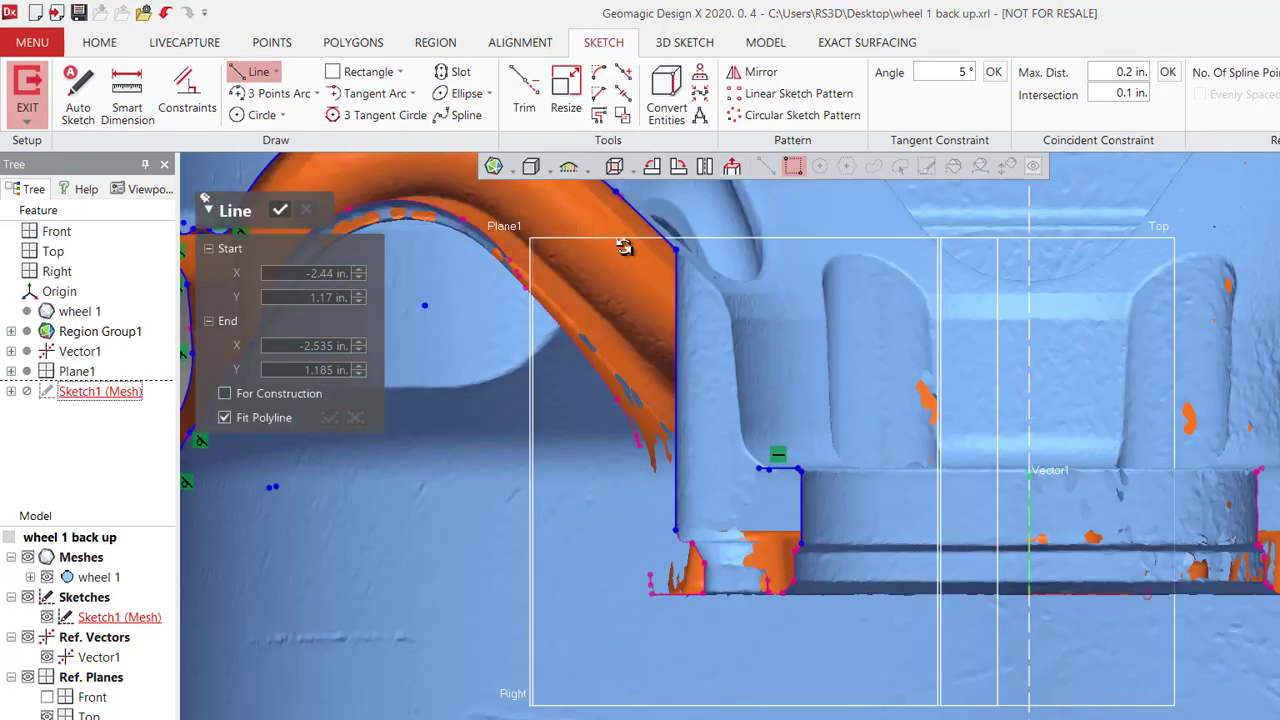
scroll(624, 247, "down", 2)
left_click(234, 64)
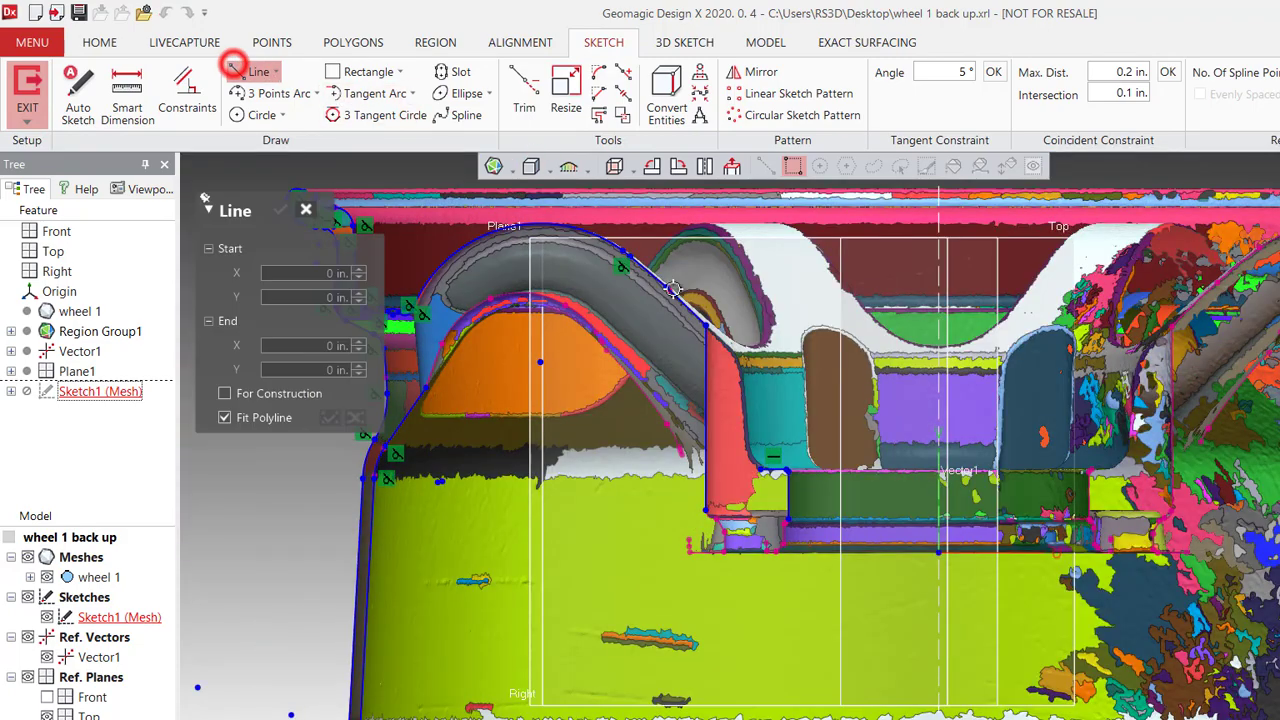
scroll(685, 290, "up", 4)
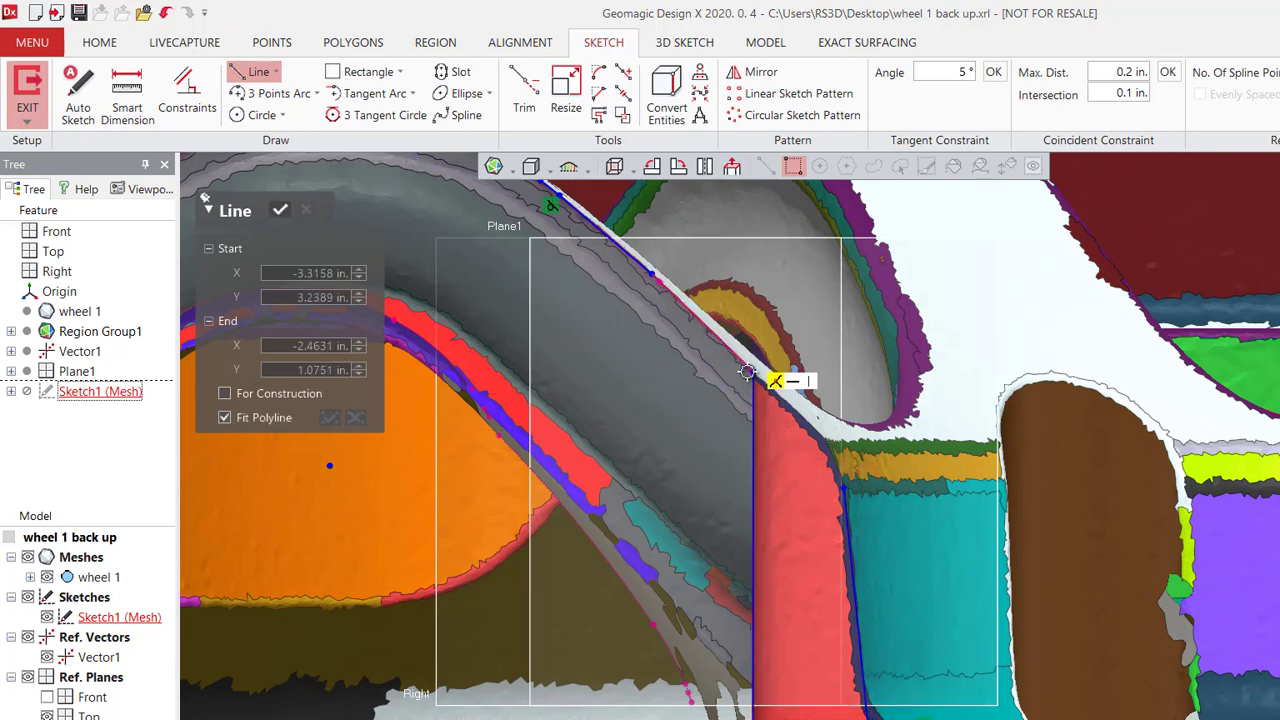
Cancel the unfinished line and delete the long vertical sketch line running down beside the hub.
scroll(770, 505, "down", 3)
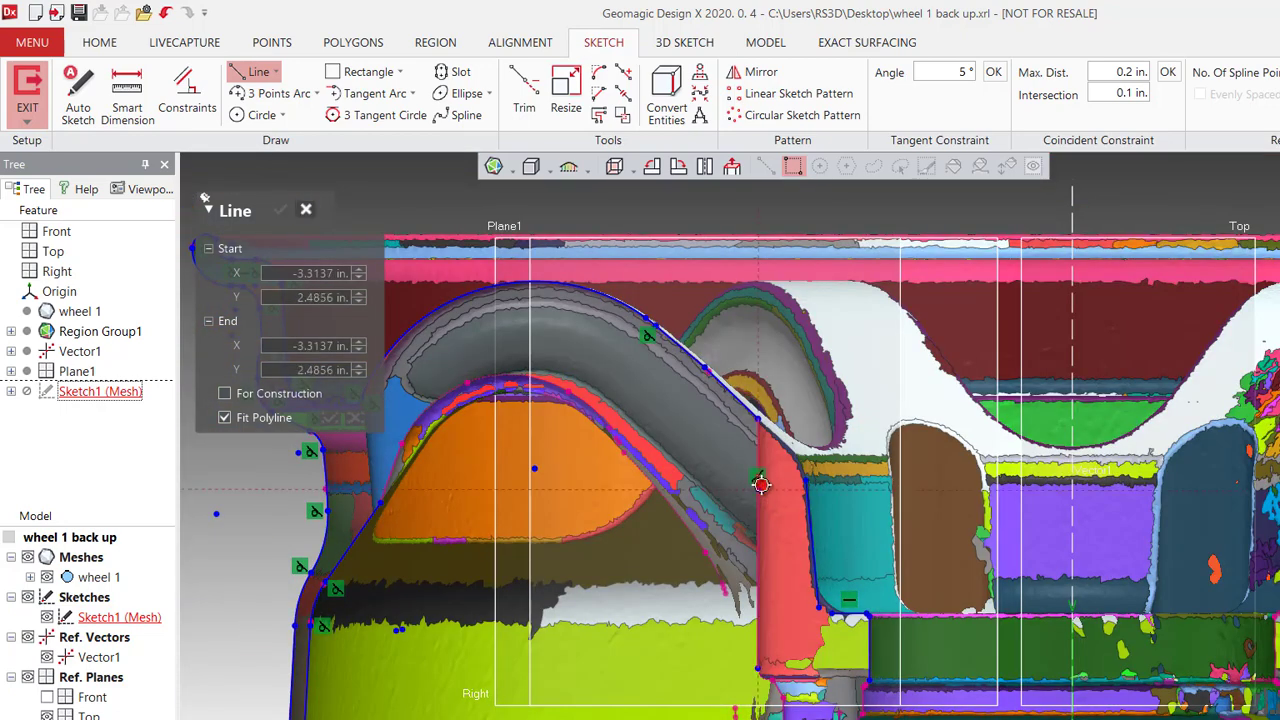
left_click(761, 485)
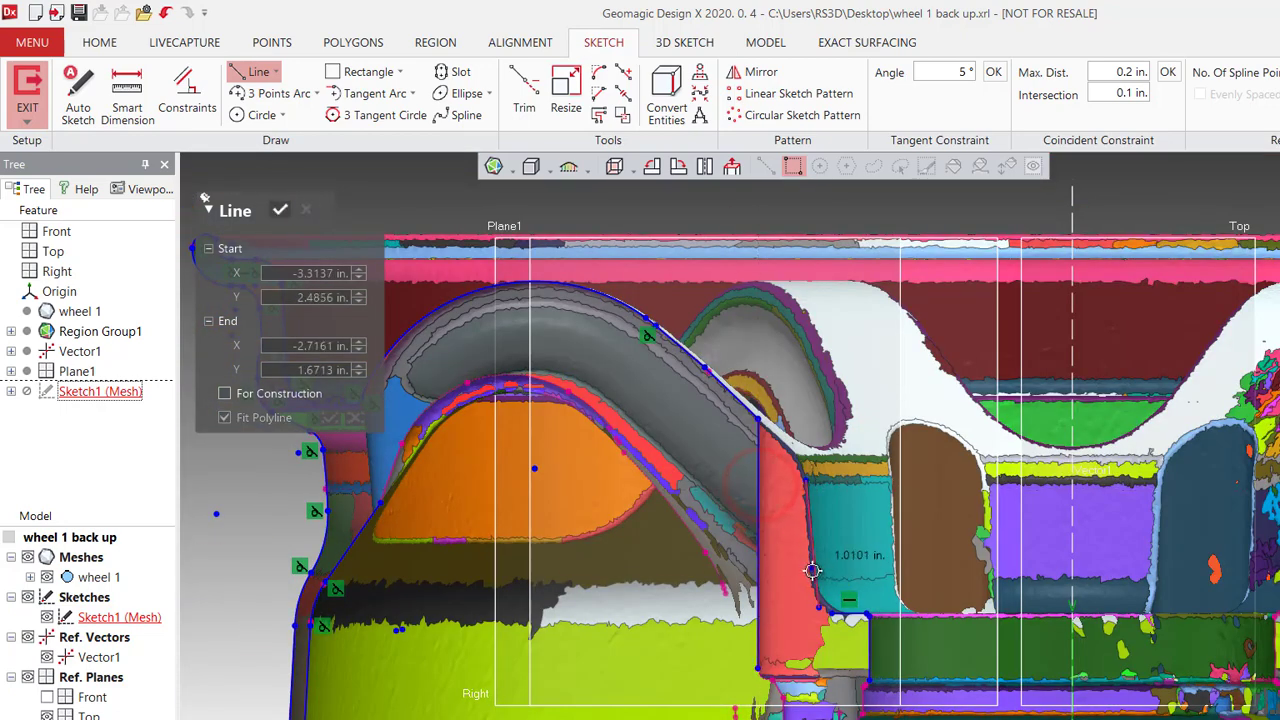
key("Escape")
left_click(780, 566)
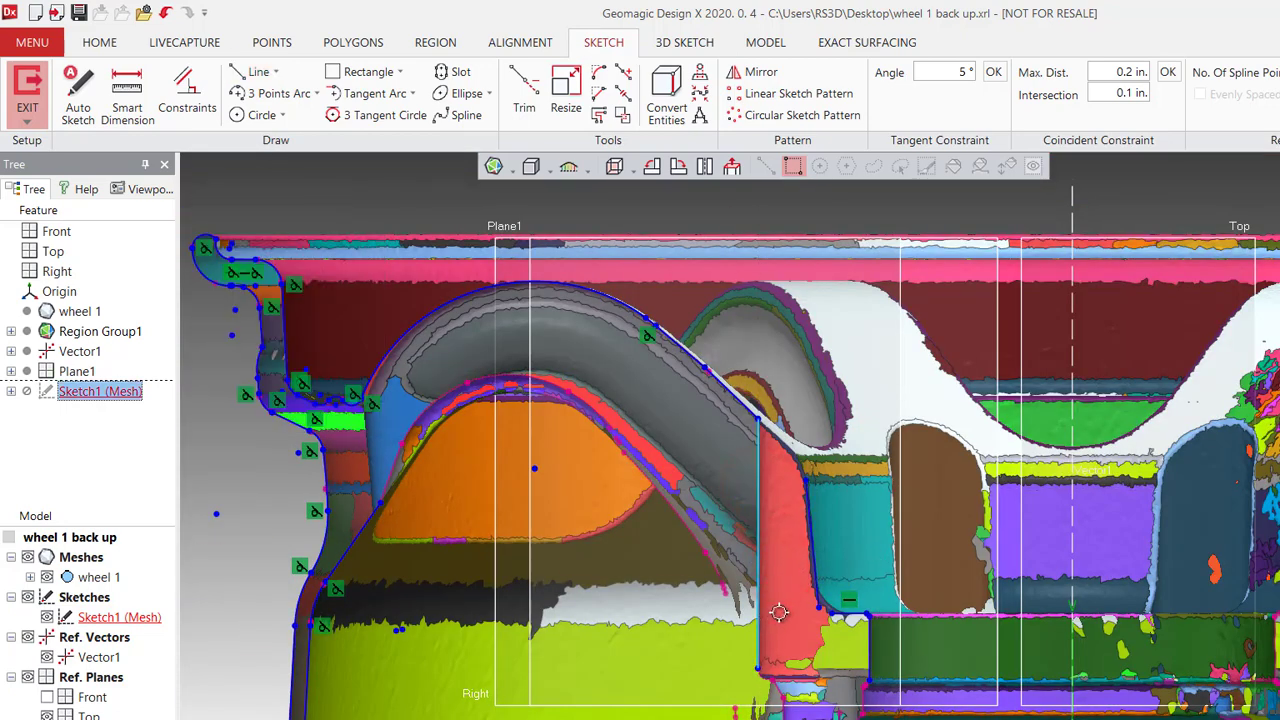
key("Delete")
scroll(829, 672, "up", 3)
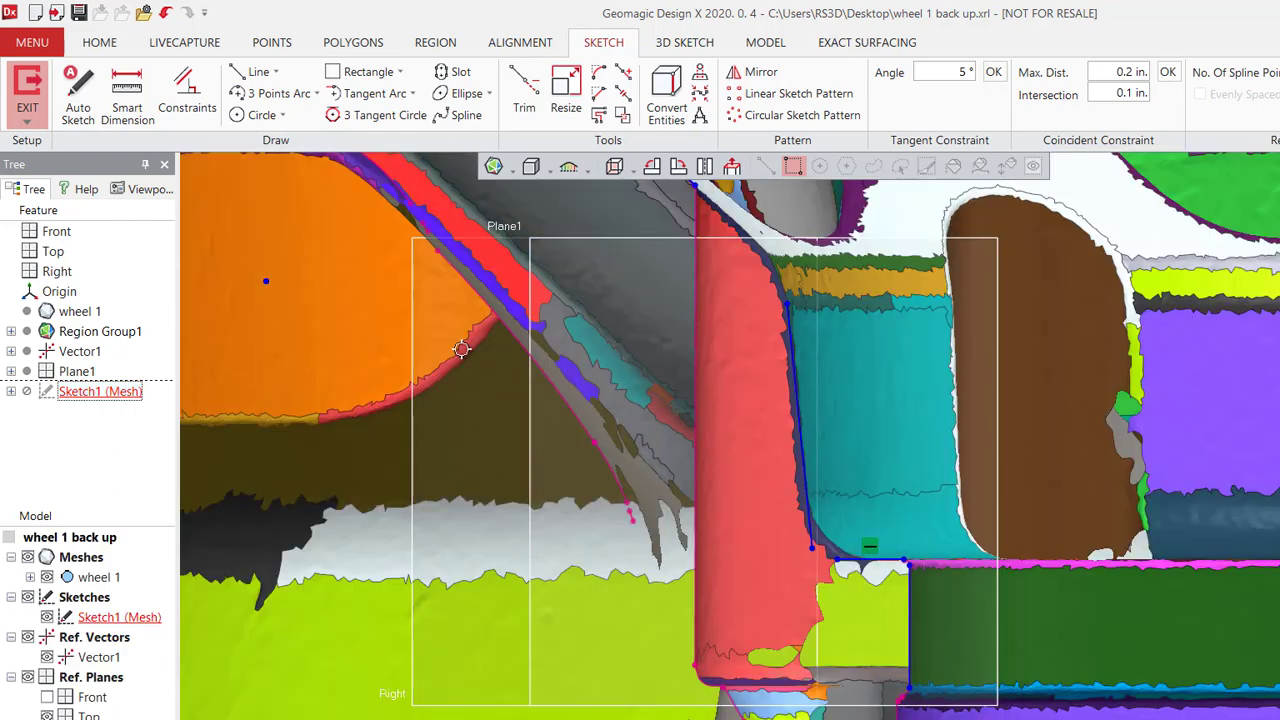
Fit sketch lines to the slanted, vertical and bottom horizontal section segments at the hub's lower end.
left_click(240, 71)
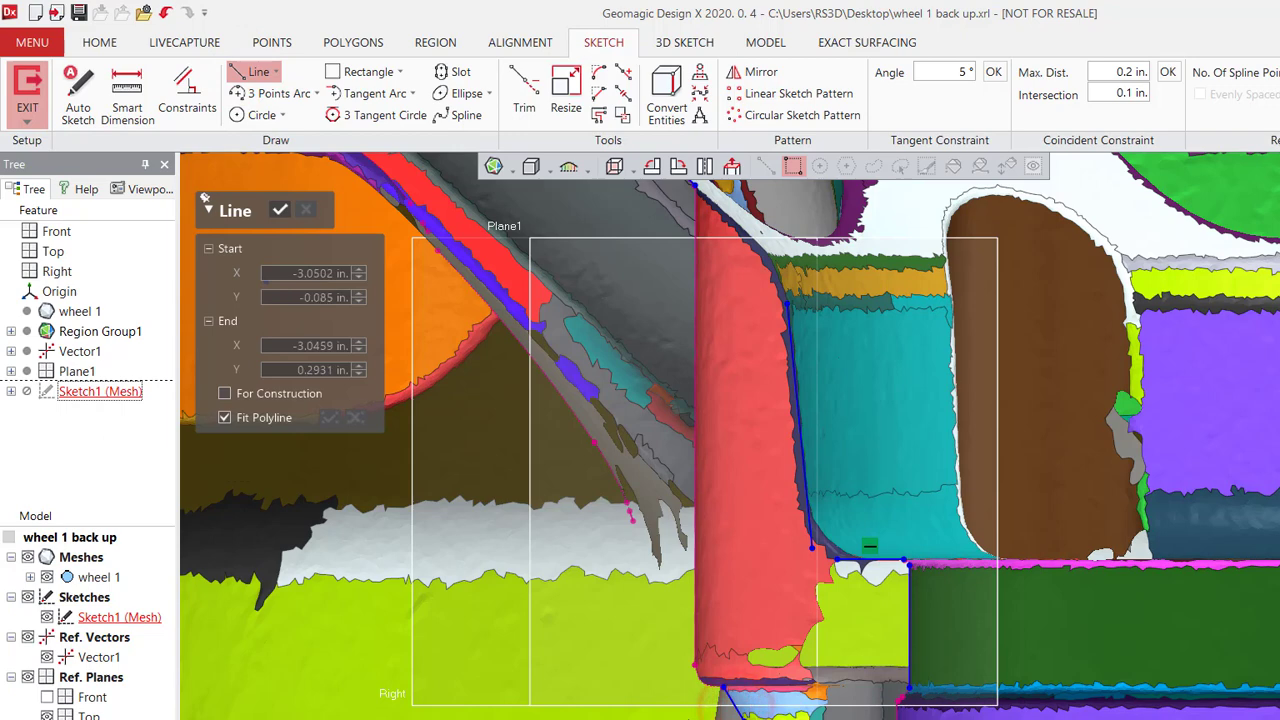
scroll(737, 714, "down", 2)
scroll(743, 715, "up", 3)
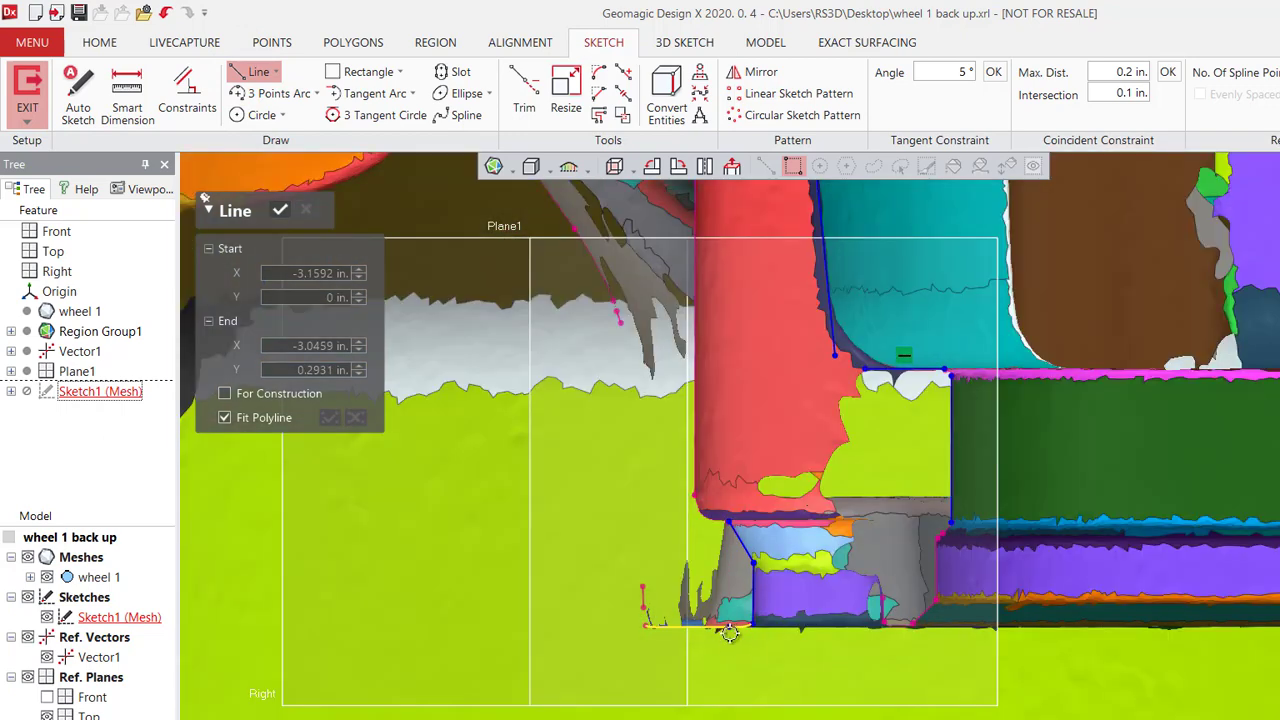
left_click(647, 627)
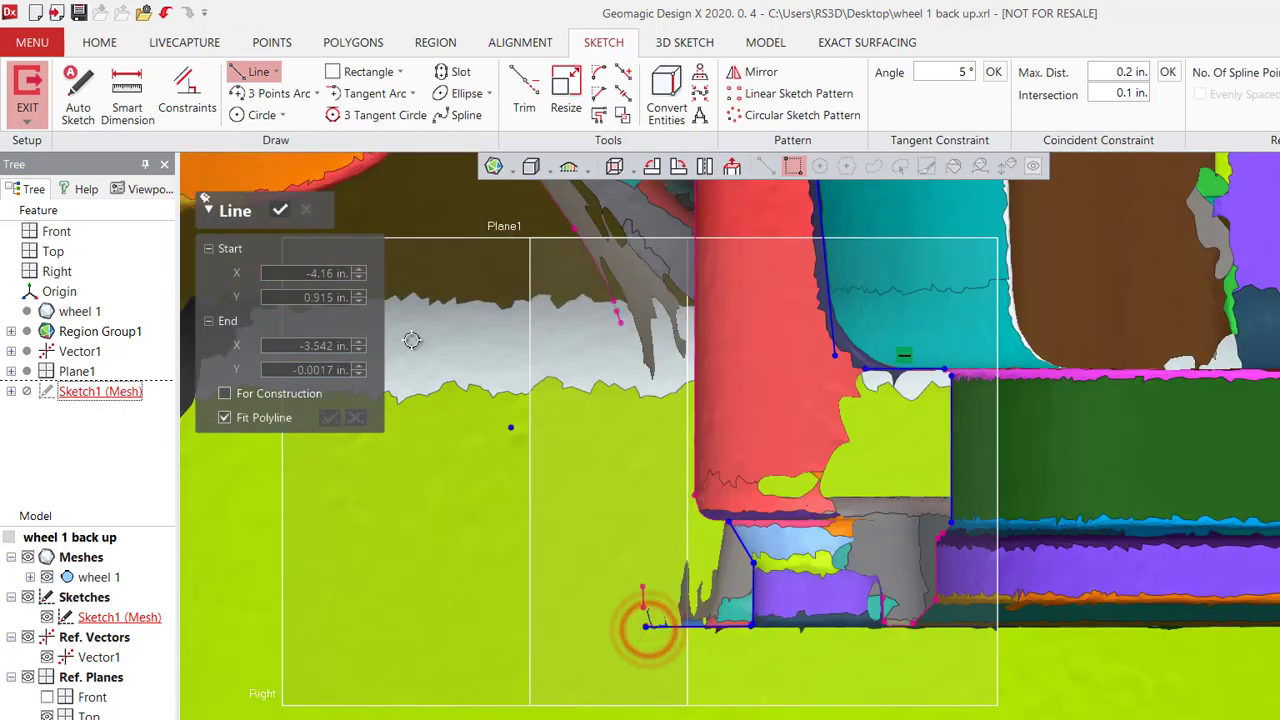
scroll(690, 530, "down", 3)
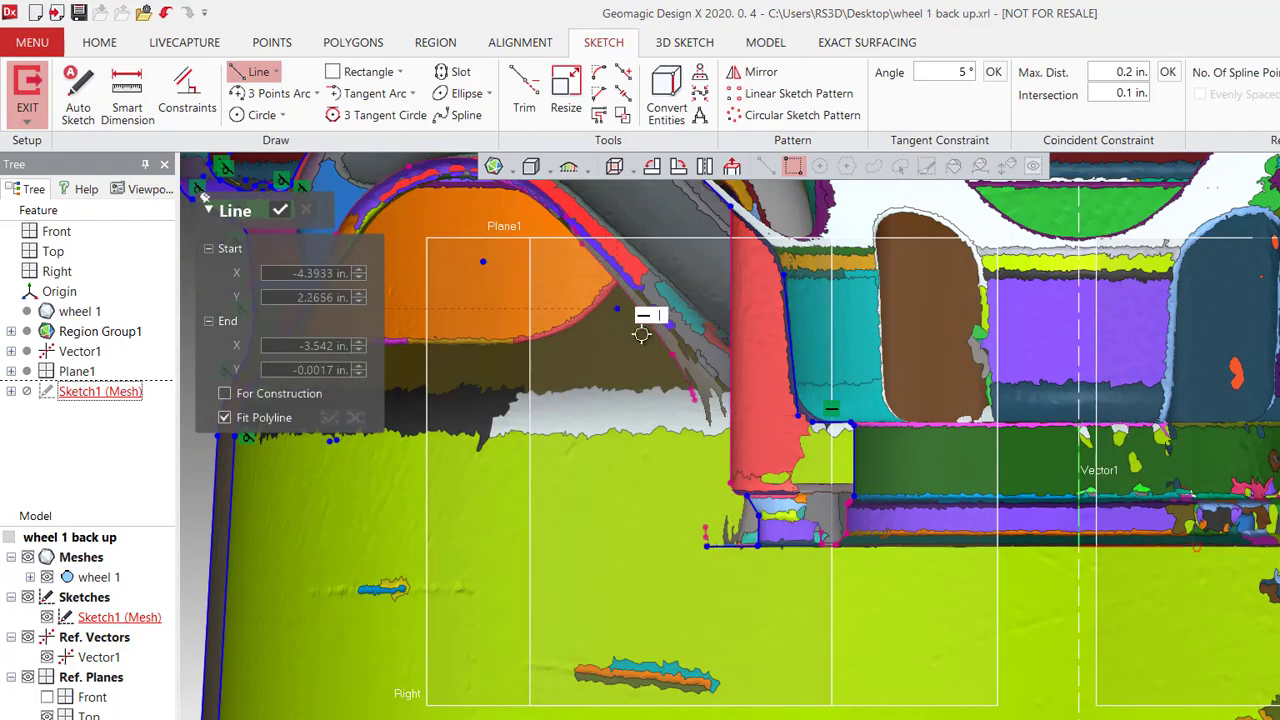
Auto-sketch the sloping section curve along the spoke's underside toward the hub.
scroll(642, 334, "down", 2)
scroll(645, 337, "up", 3)
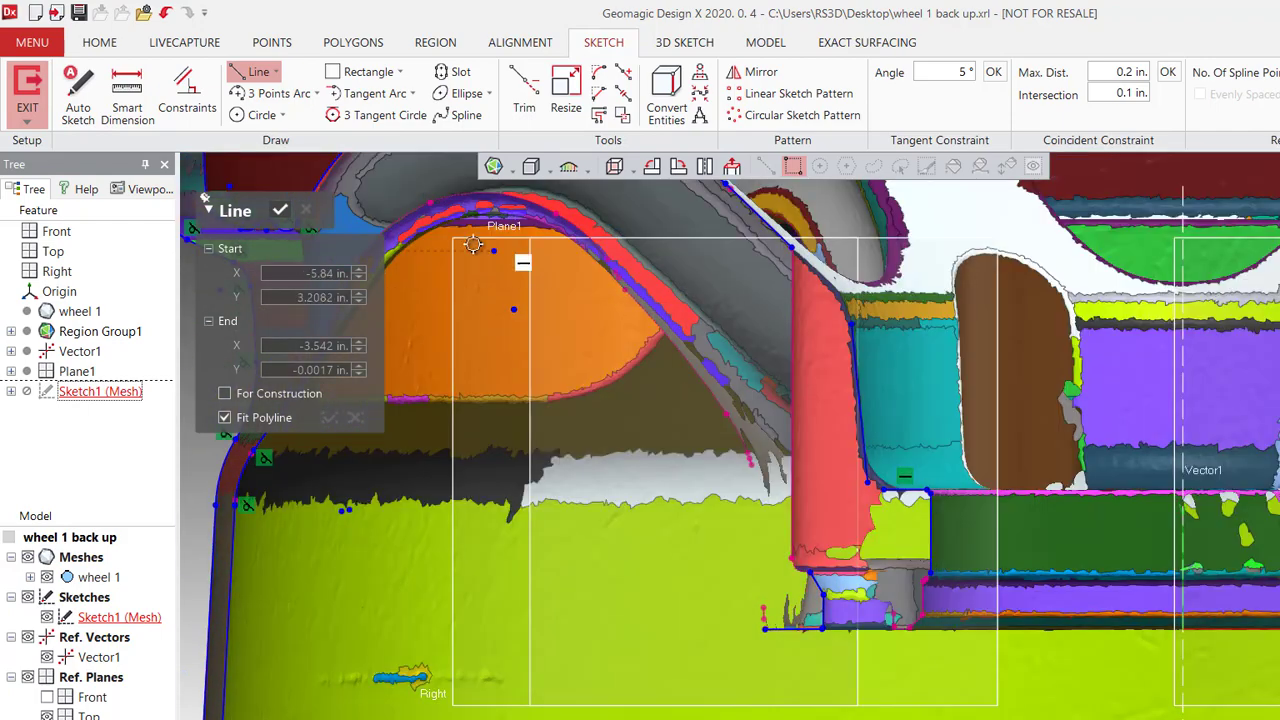
left_click(78, 95)
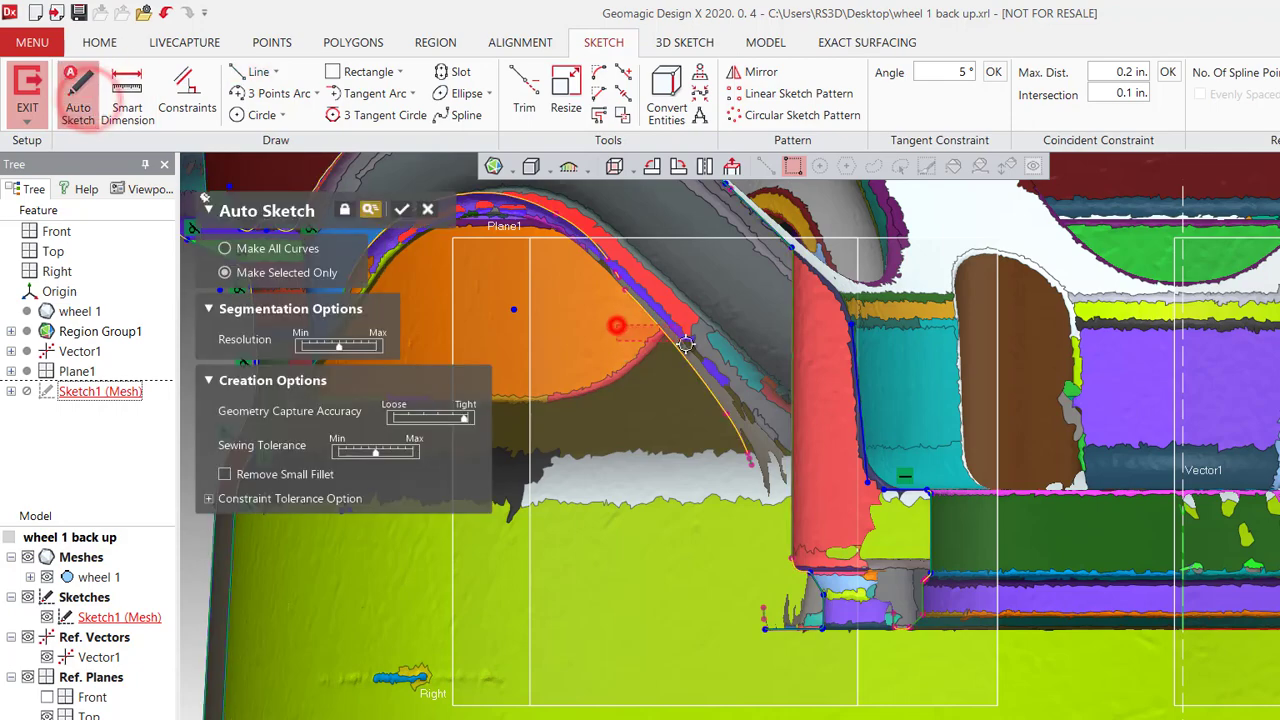
left_click_drag(615, 325, 733, 385)
scroll(717, 384, "down", 2)
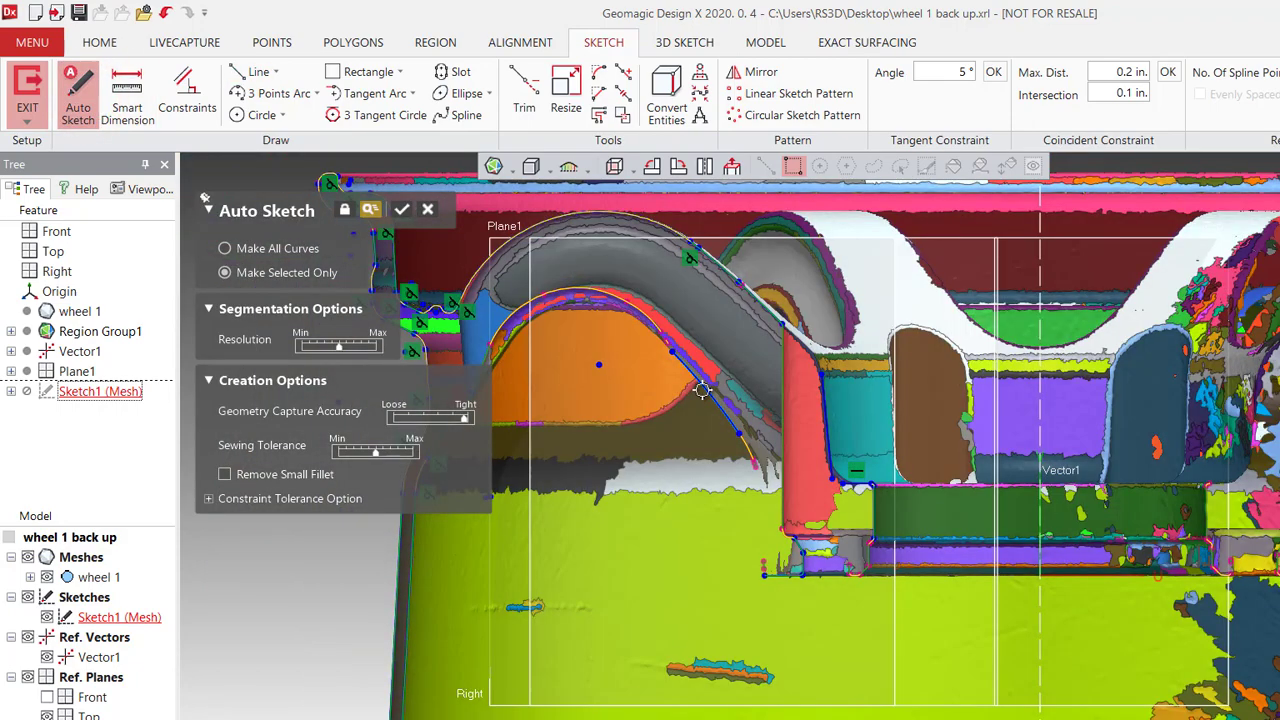
scroll(756, 396, "up", 4)
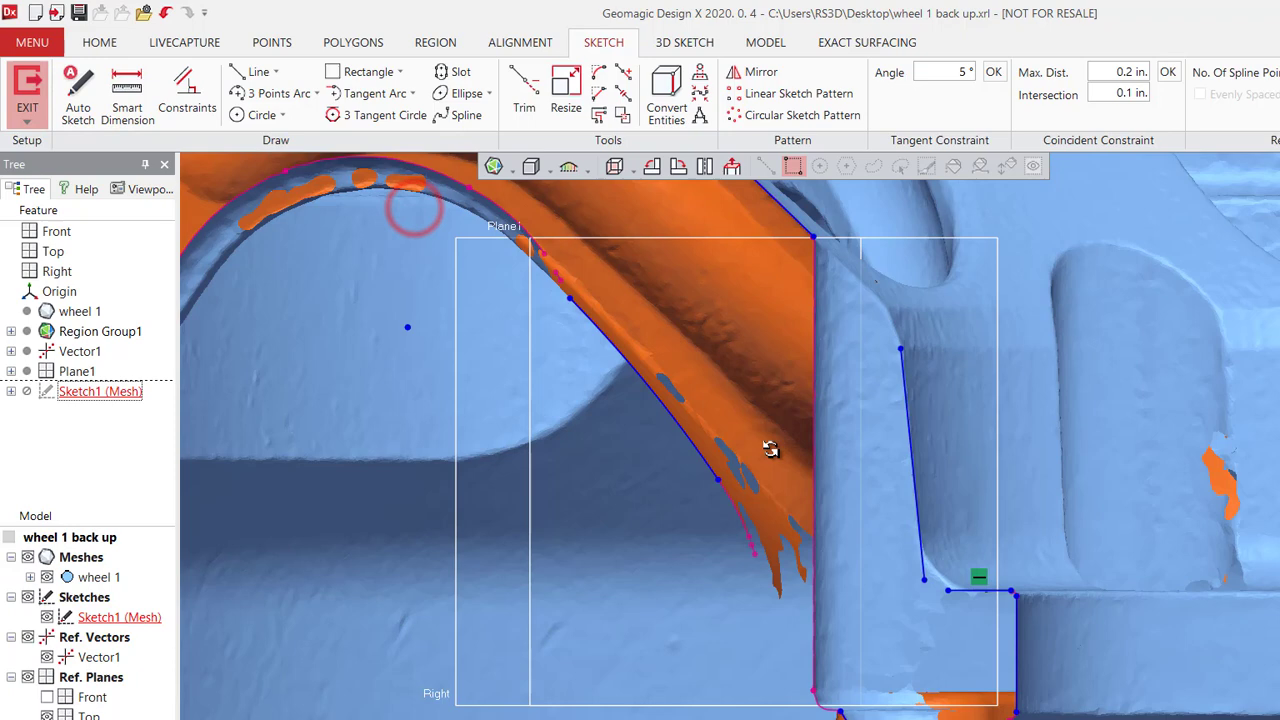
Extend the lower end of the fitted arc on the spoke's underside farther toward the hub.
left_click(257, 116)
right_click(656, 393)
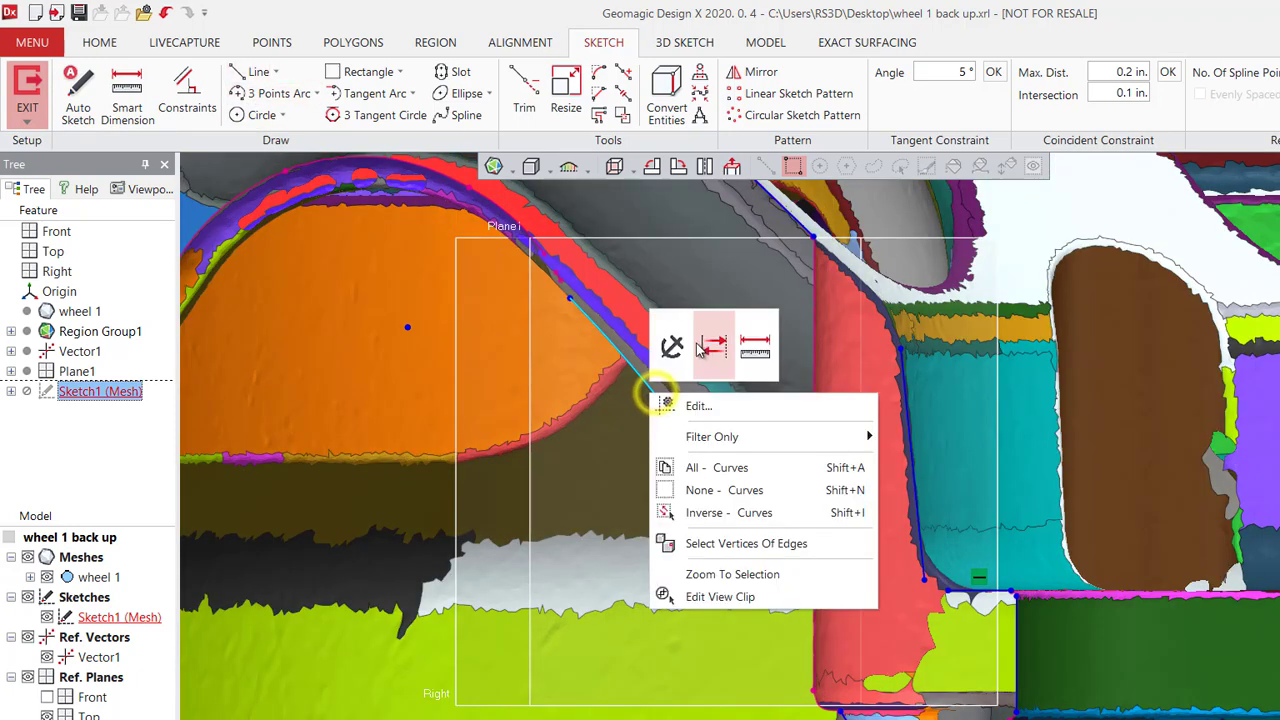
key("Escape")
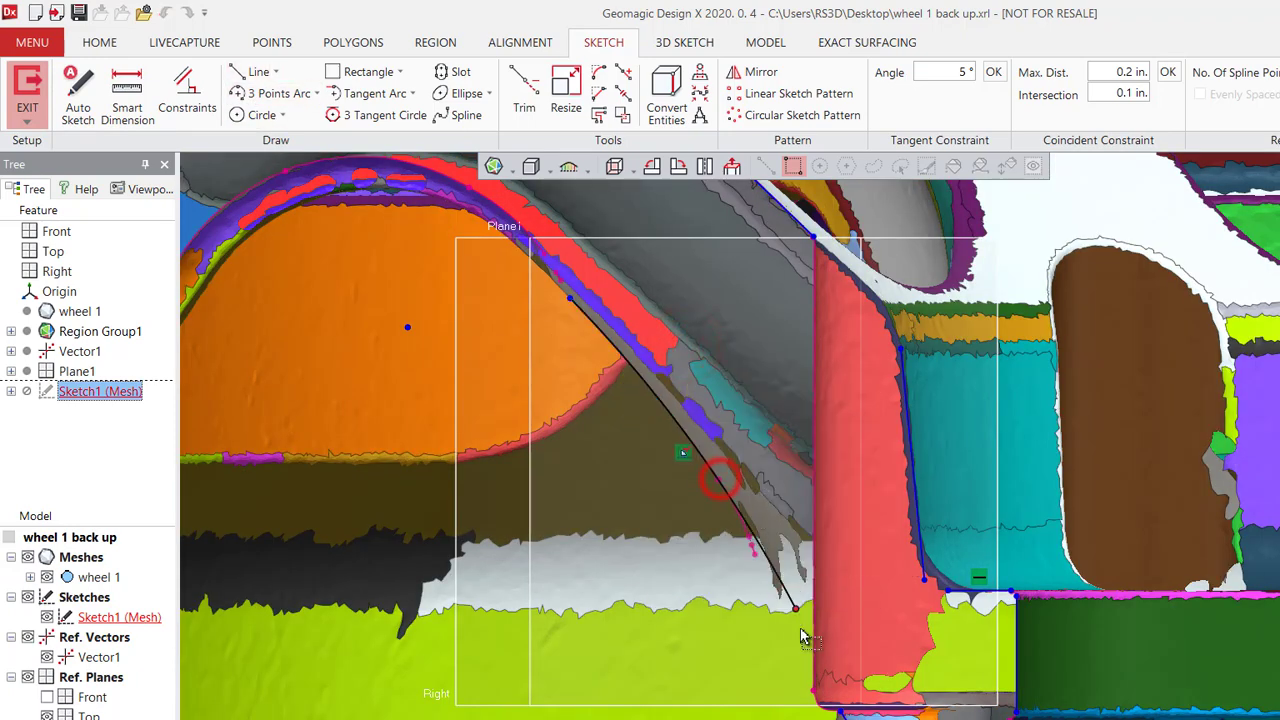
left_click_drag(801, 629, 735, 549)
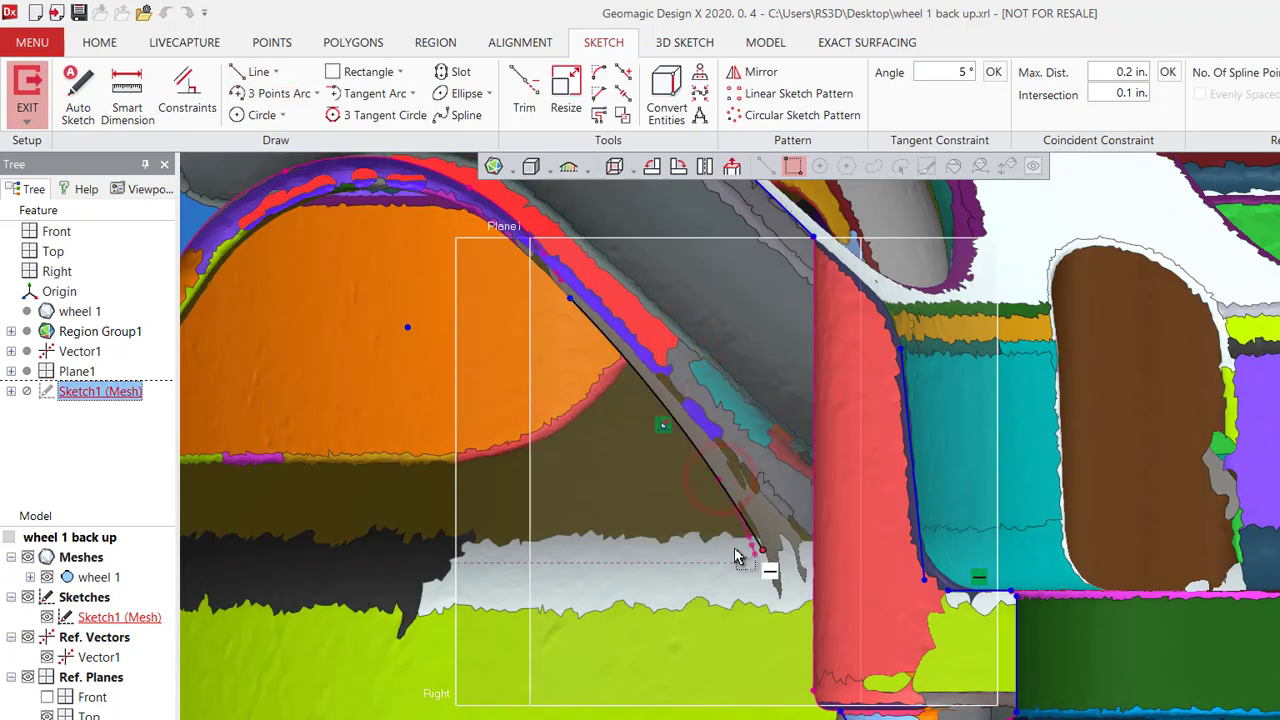
Draw a three-point arc from the lower end of the spoke's underside curve to the outer end of the hub's bottom line.
left_click(258, 96)
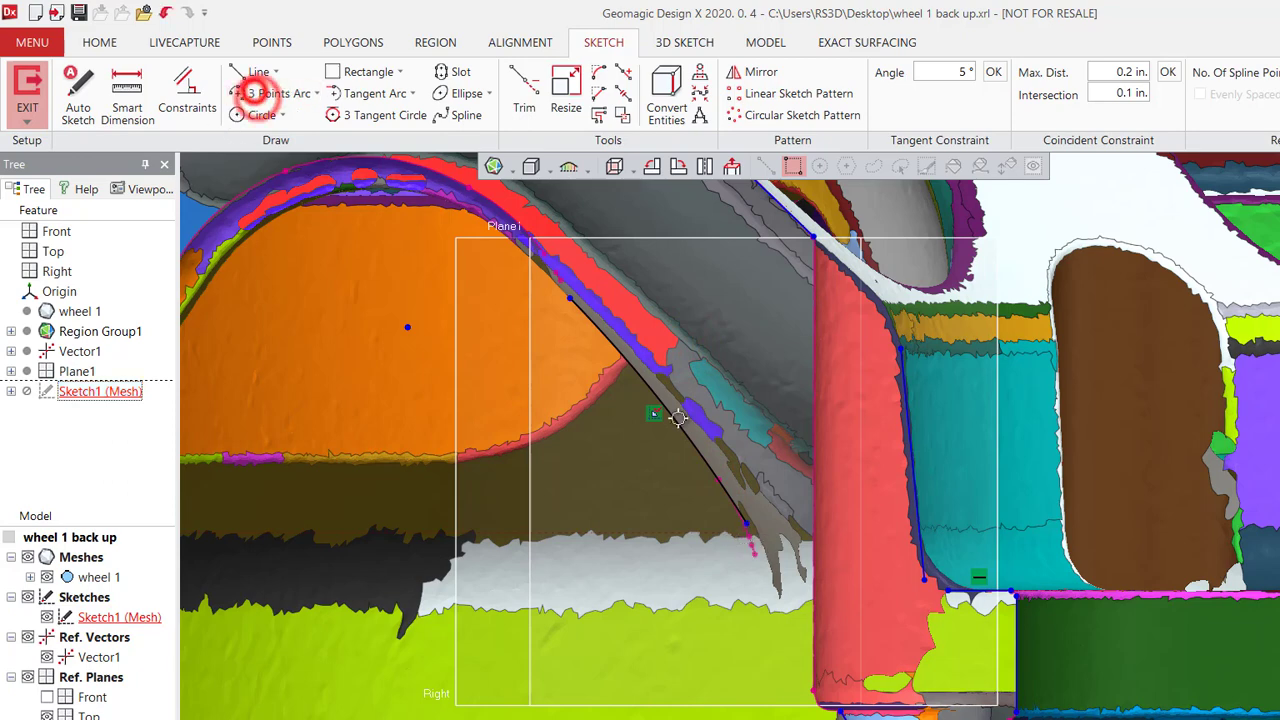
left_click(745, 522)
scroll(790, 669, "down", 3)
scroll(790, 669, "up", 2)
left_click(771, 660)
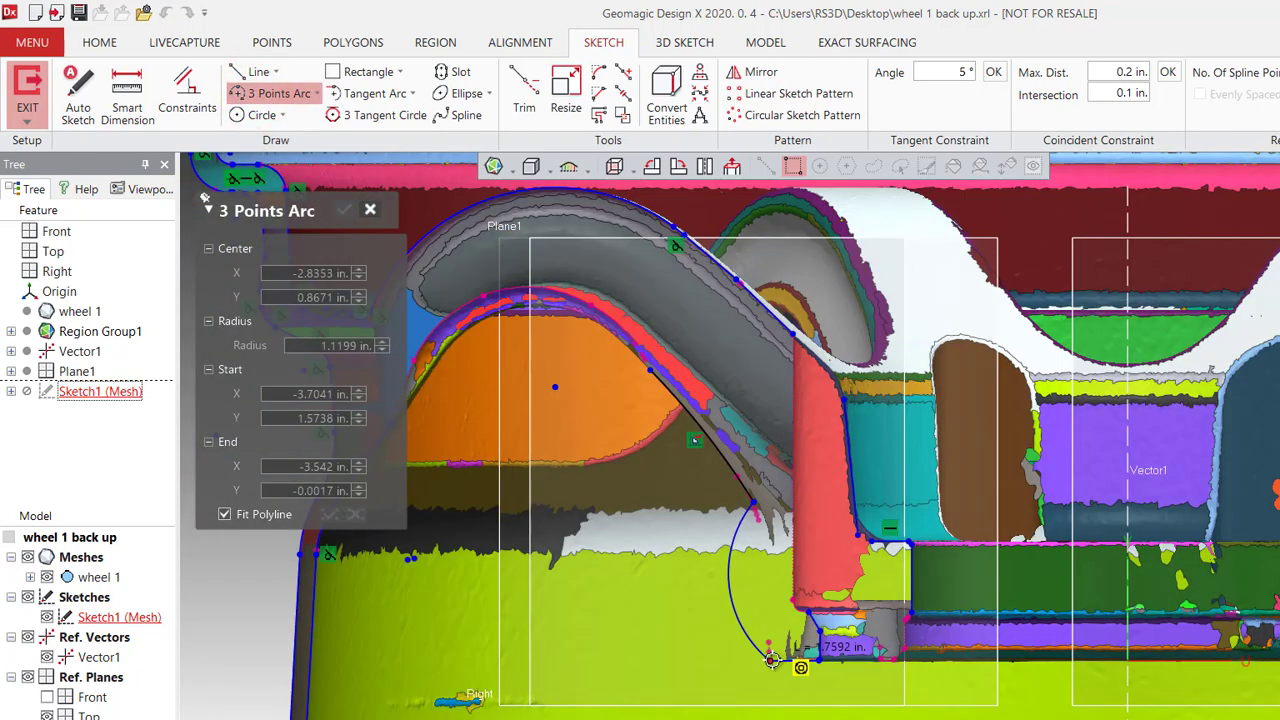
left_click(771, 566)
key("Escape")
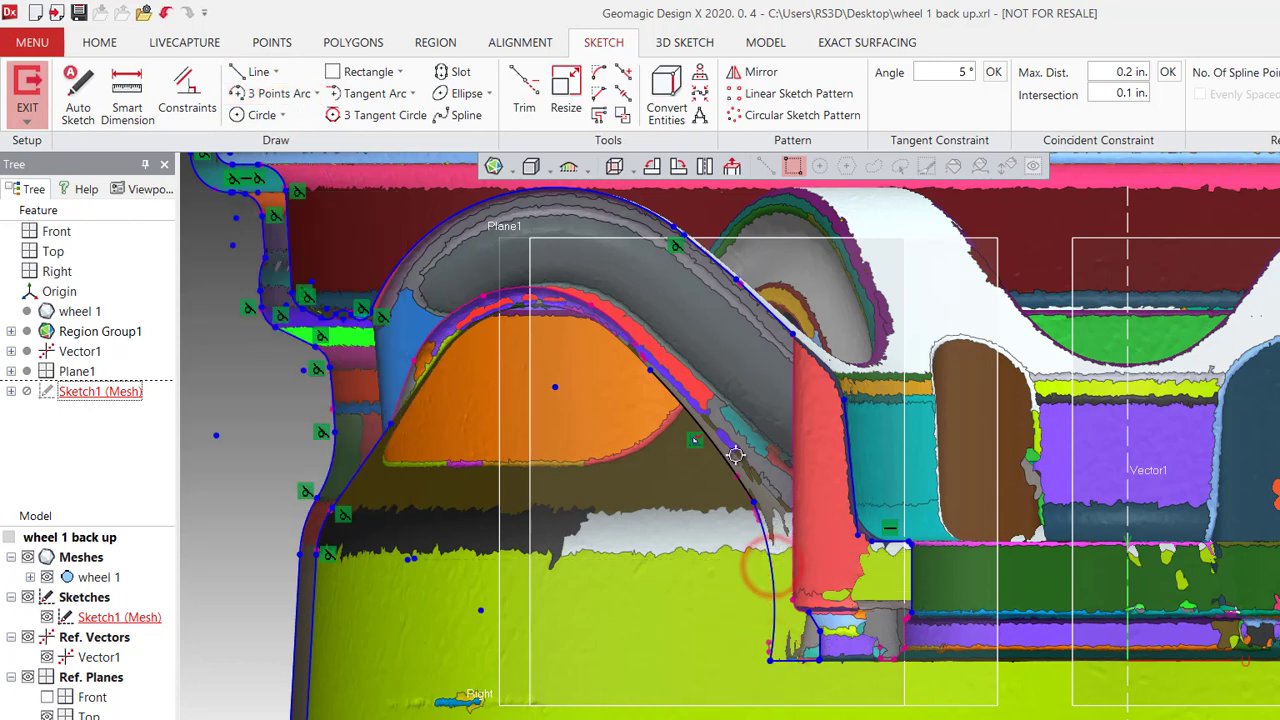
Apply a Tangent constraint between the spoke's underside curve and the arc running down to the hub's bottom line.
left_click(735, 464)
left_click(760, 525)
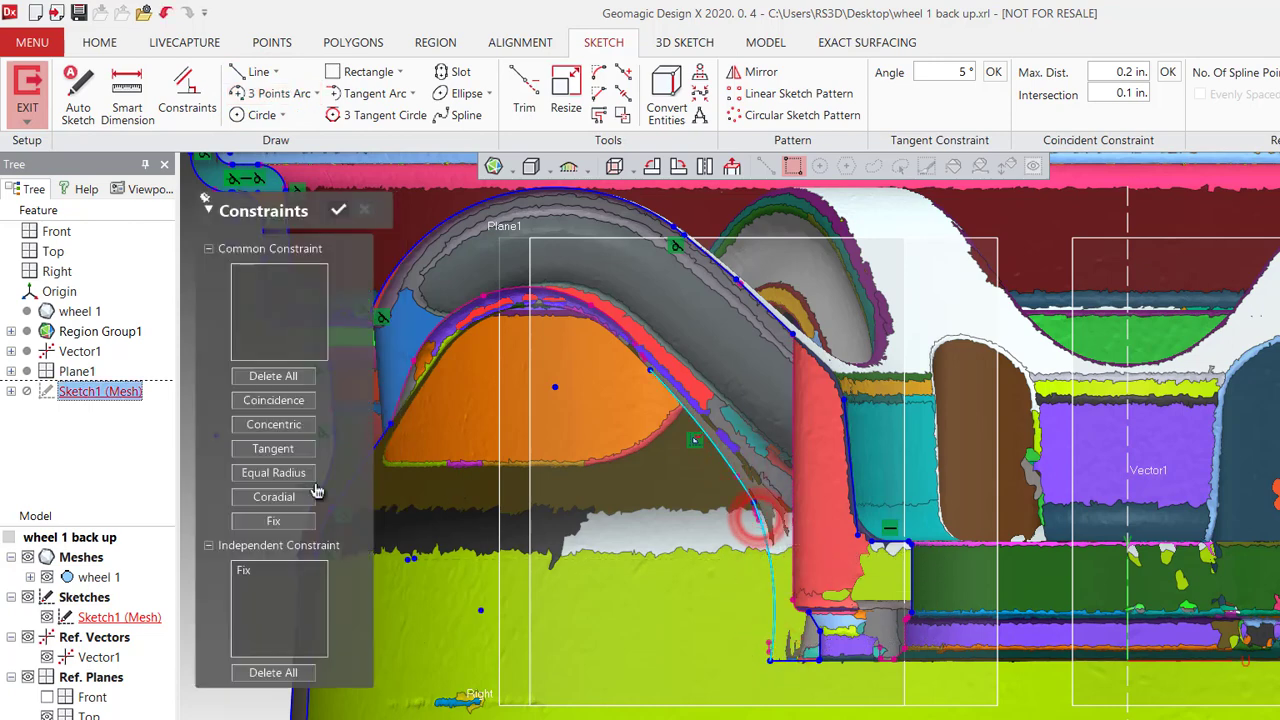
left_click(272, 450)
key("Escape")
Move the hub's bottom horizontal line up onto the lower edge of the mesh section.
scroll(798, 670, "up", 3)
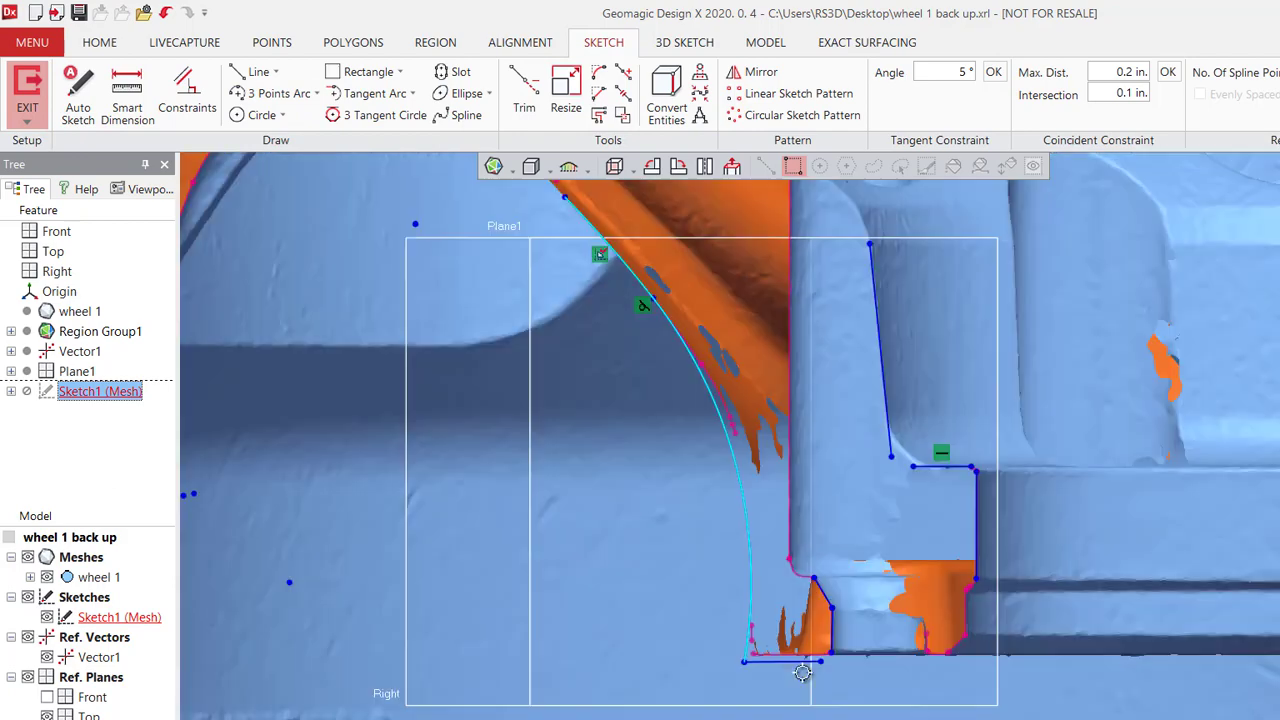
left_click(783, 663)
left_click_drag(784, 647, 785, 654)
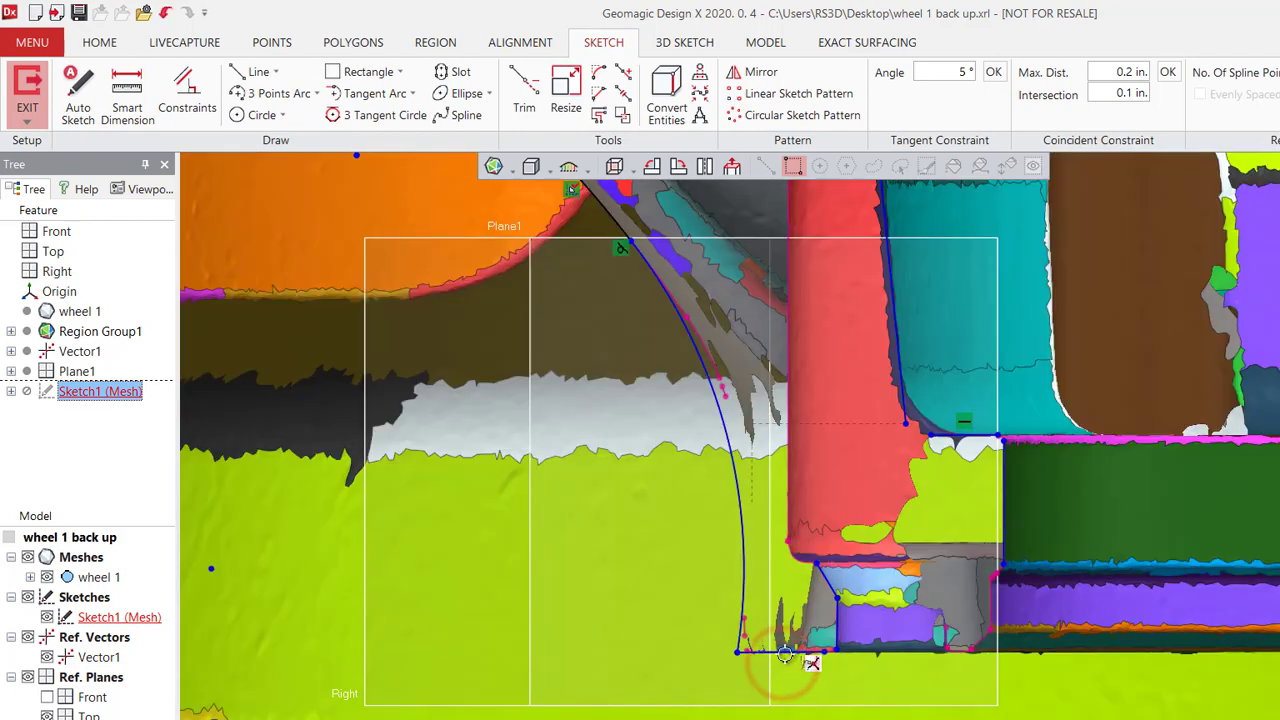
Draw a three-point arc under the spoke's crown, from the slanted rim-side line to the upper end of the underside curve.
key("ctrl+1")
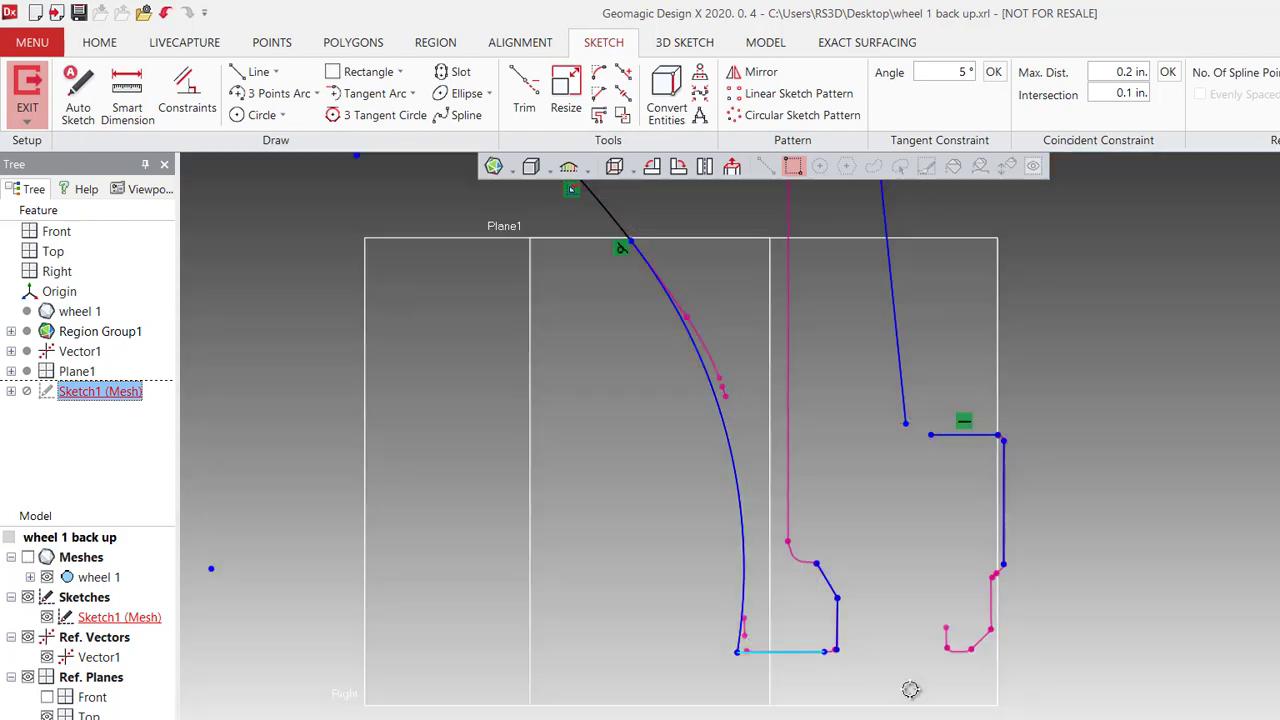
scroll(910, 690, "down", 4)
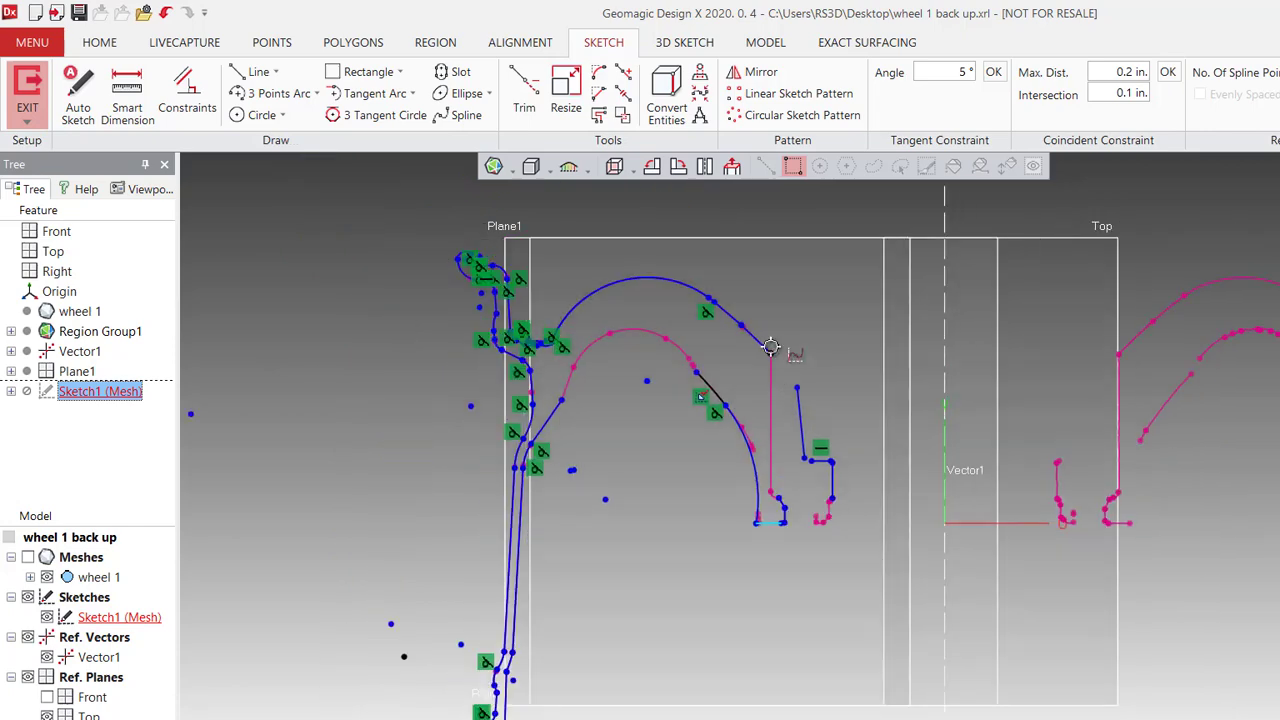
scroll(771, 347, "up", 2)
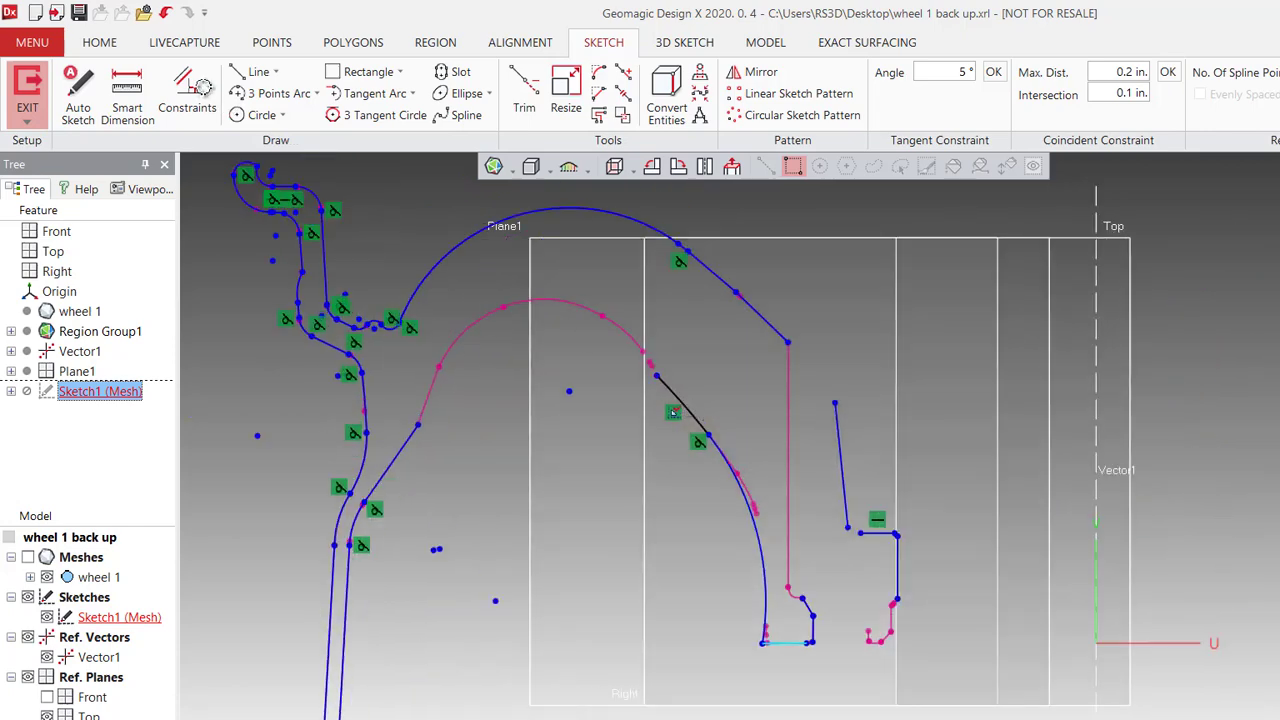
left_click(258, 93)
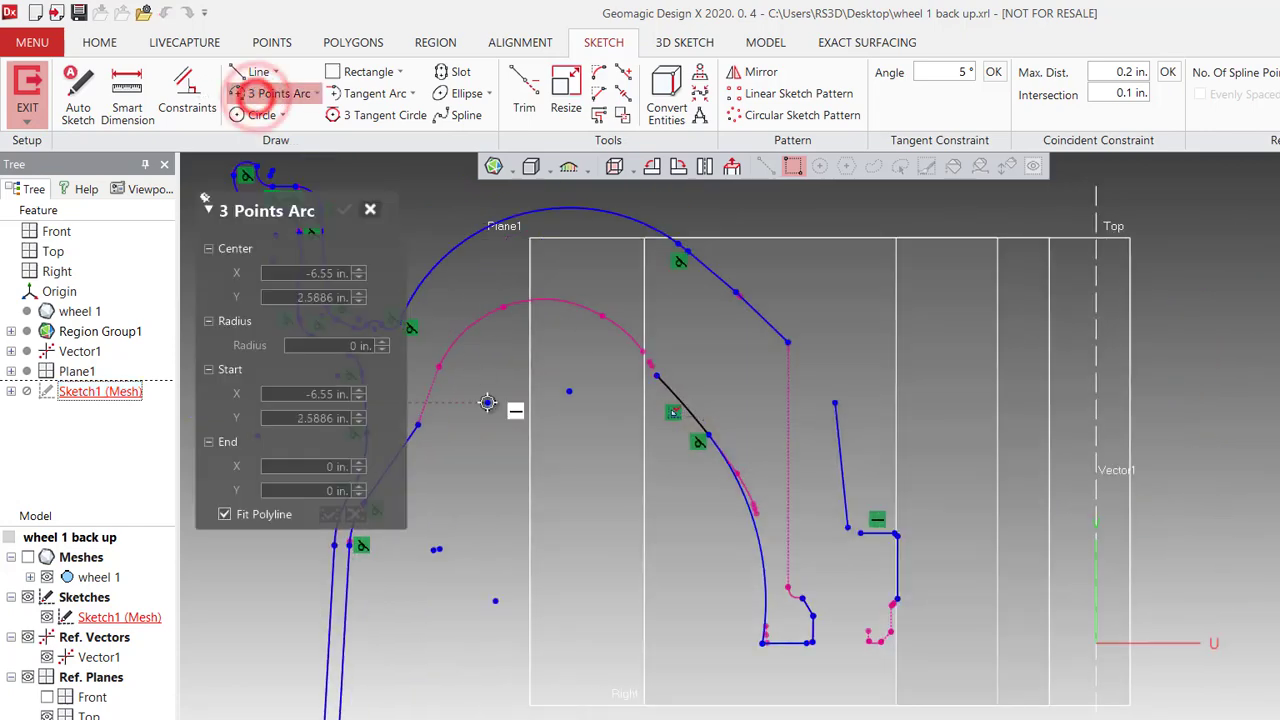
left_click(424, 426)
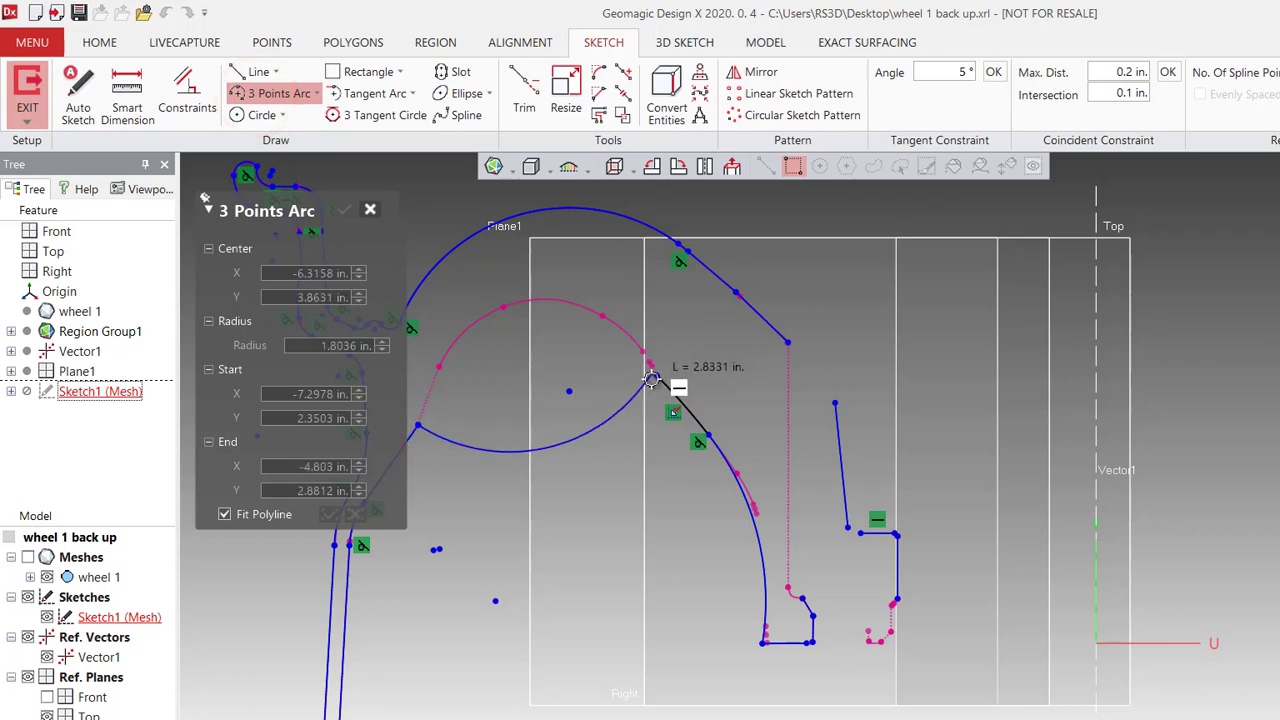
left_click(656, 376)
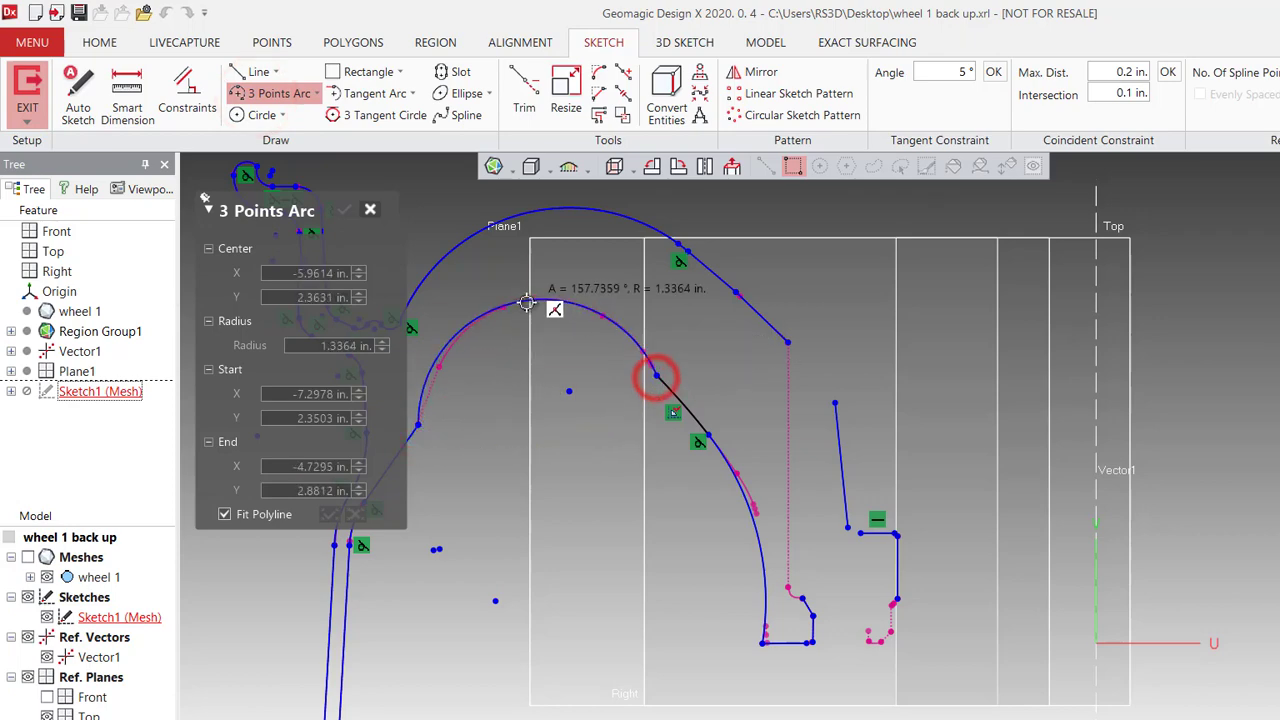
left_click(555, 346)
Reshape the underside crown arc to the pocket's curved edge, repositioning both its ends and raising its middle to follow the mesh.
key("ctrl+1")
key("ctrl+2")
scroll(671, 420, "down", 3)
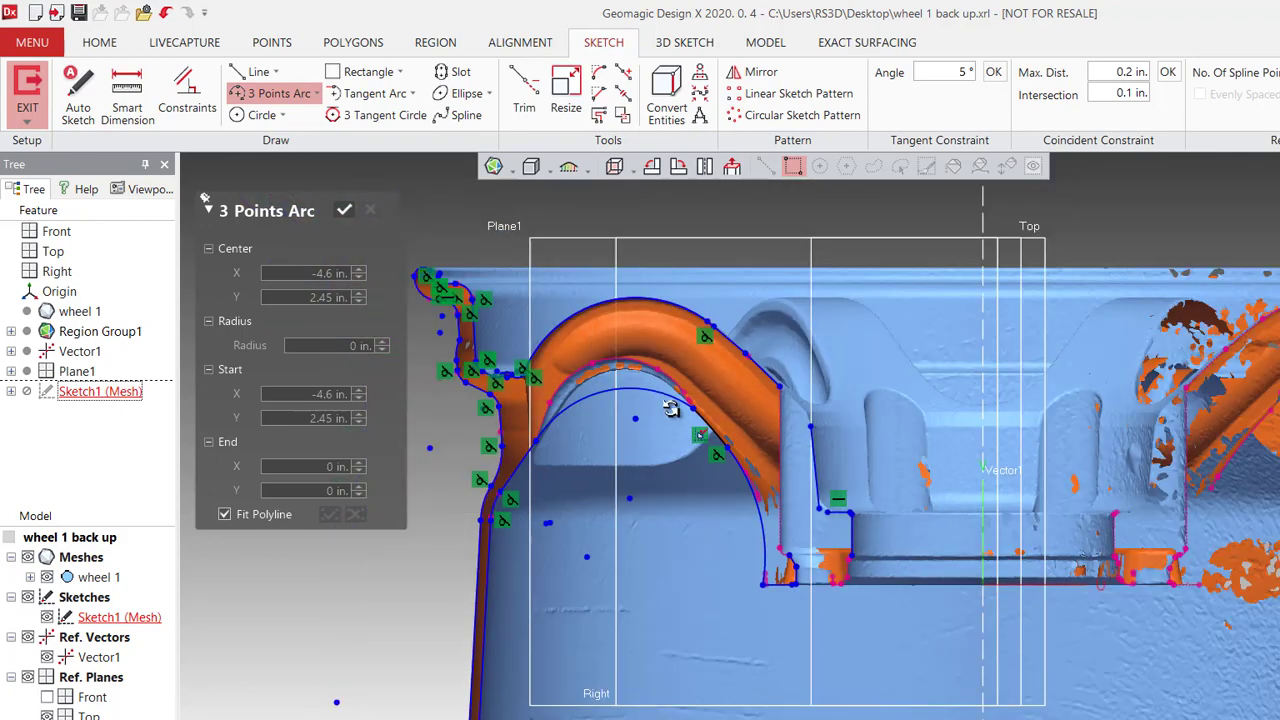
scroll(664, 405, "up", 4)
scroll(645, 398, "up", 2)
key("ctrl+2")
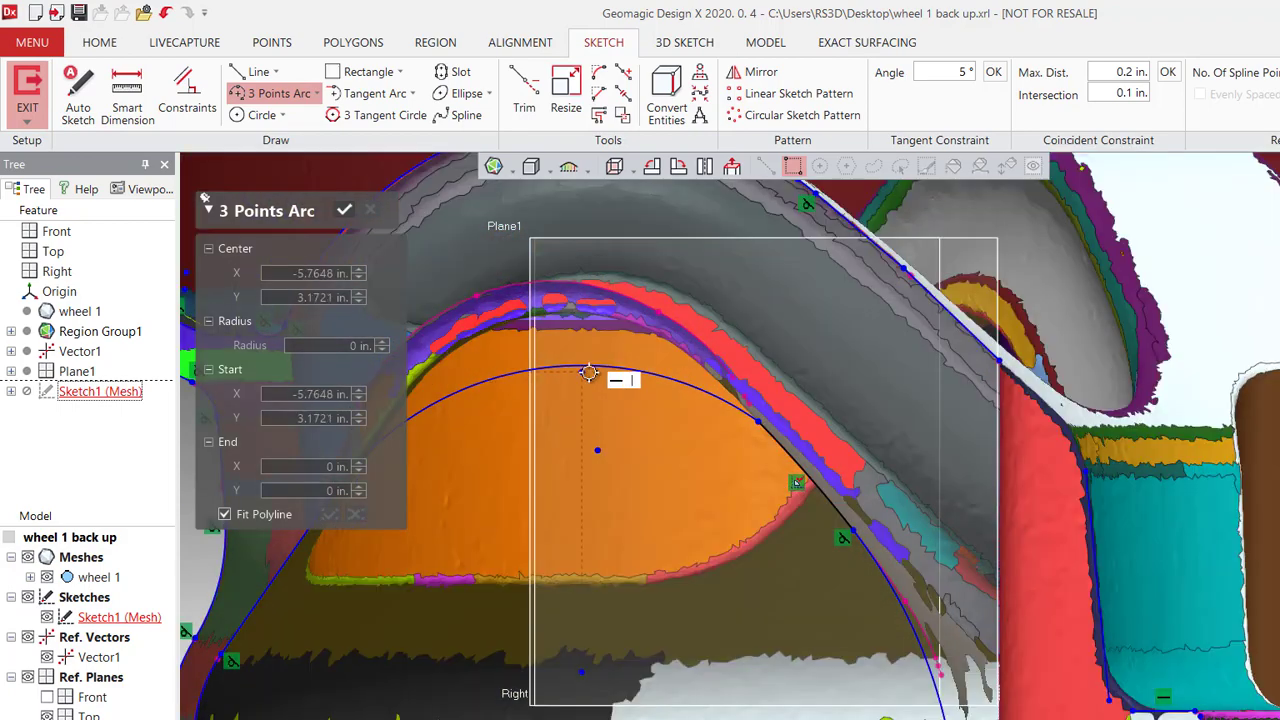
key("Escape")
left_click_drag(586, 366, 562, 314)
left_click_drag(326, 517, 403, 400)
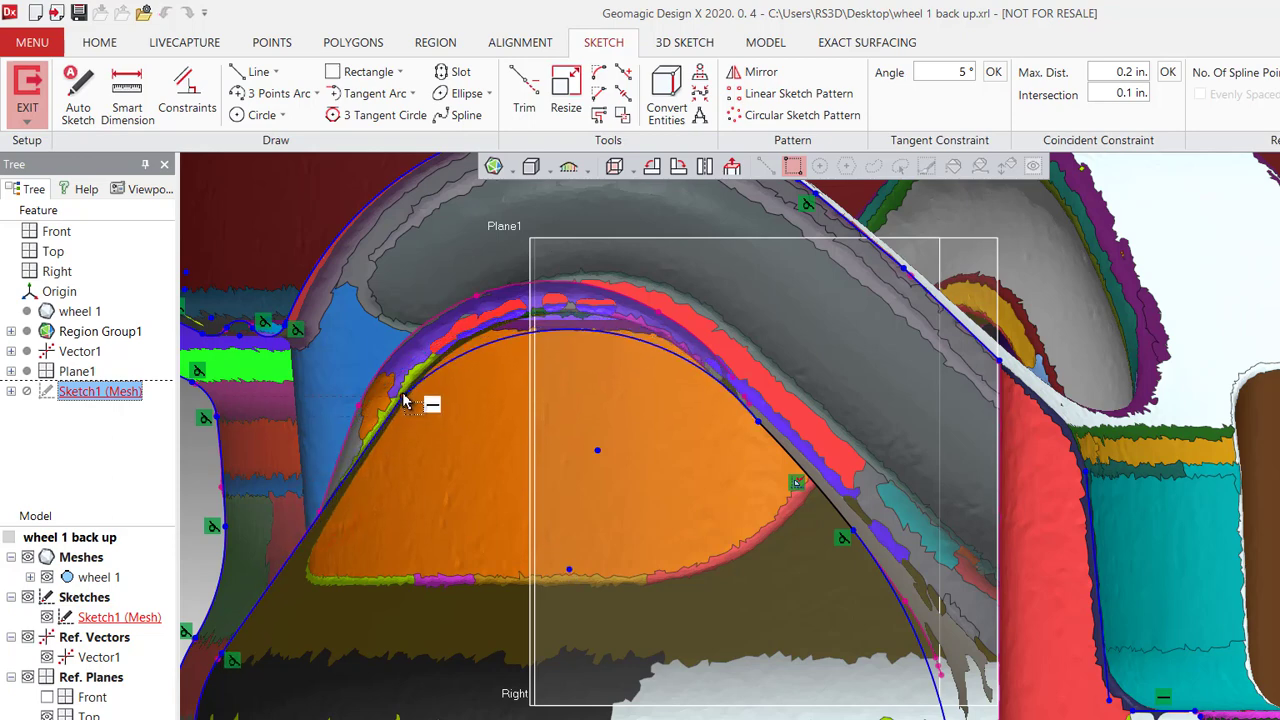
left_click_drag(502, 348, 503, 334)
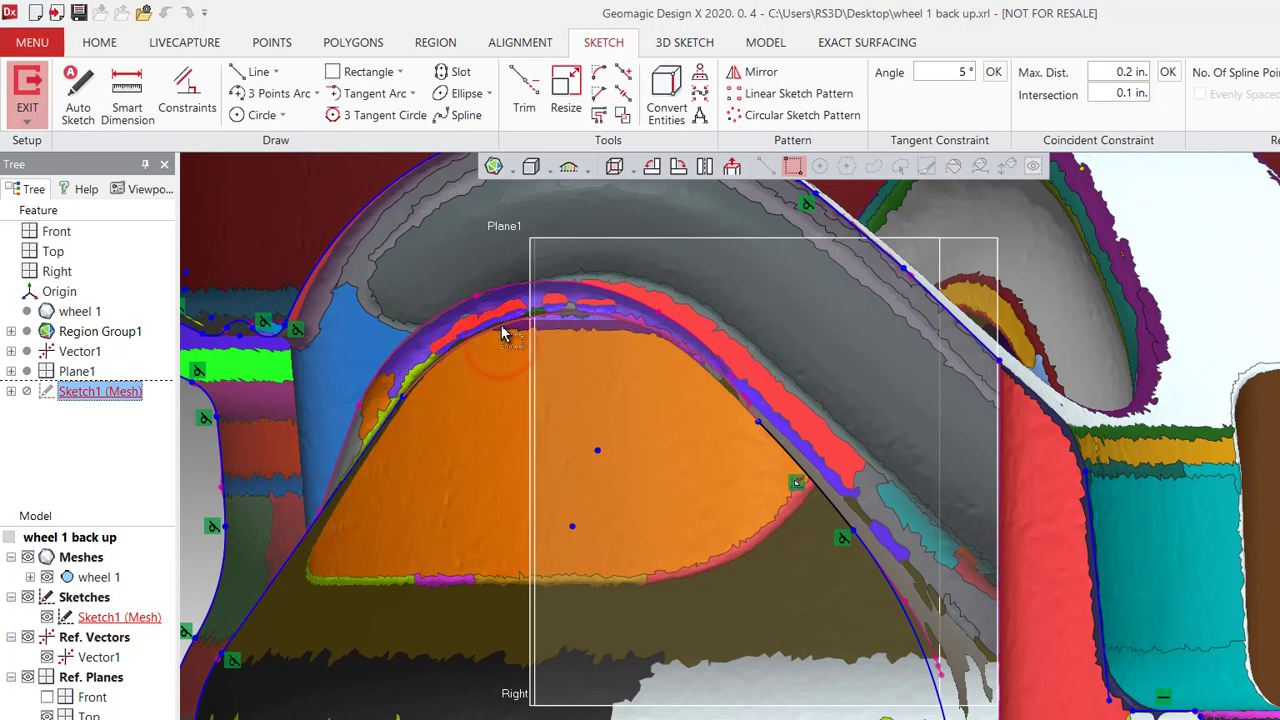
left_click_drag(762, 424, 718, 392)
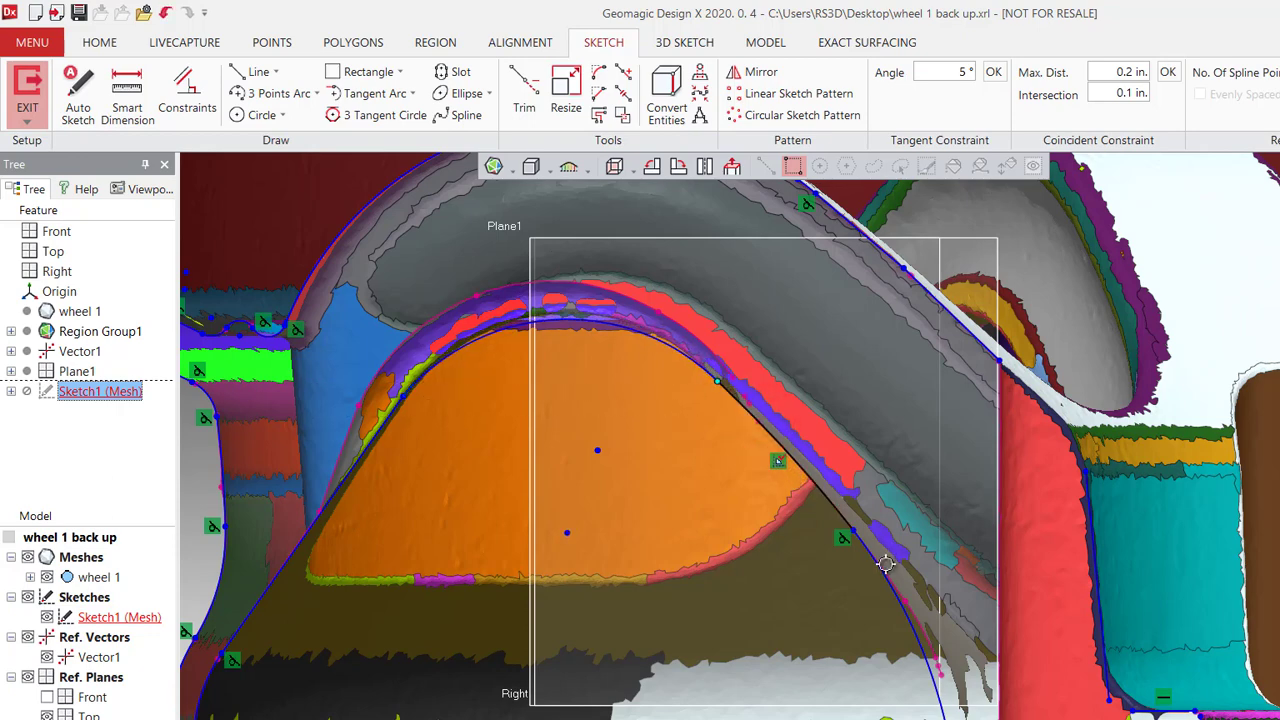
Adjust the bulge of the lower arc between the spoke's underside curve and the hub's bottom line to match the mesh.
key("ctrl+2")
scroll(890, 572, "down", 3)
scroll(888, 577, "up", 3)
key("ctrl+2")
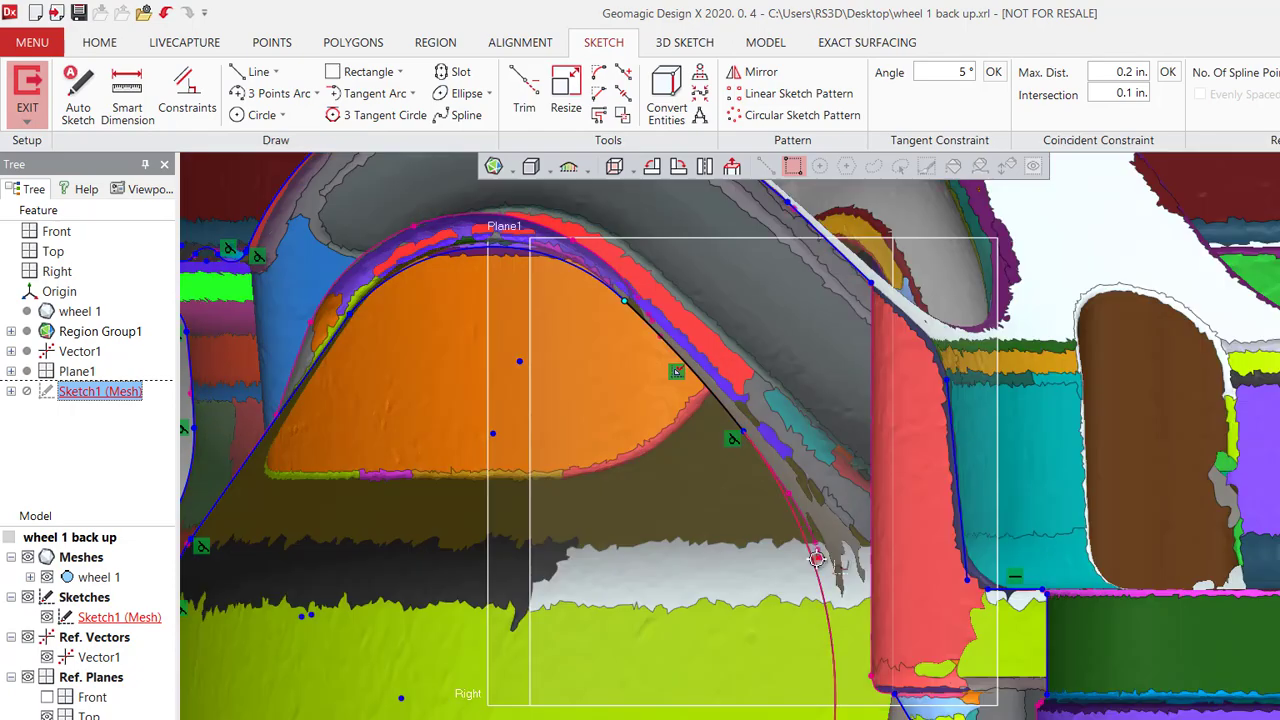
left_click_drag(816, 554, 823, 557)
scroll(862, 666, "down", 3)
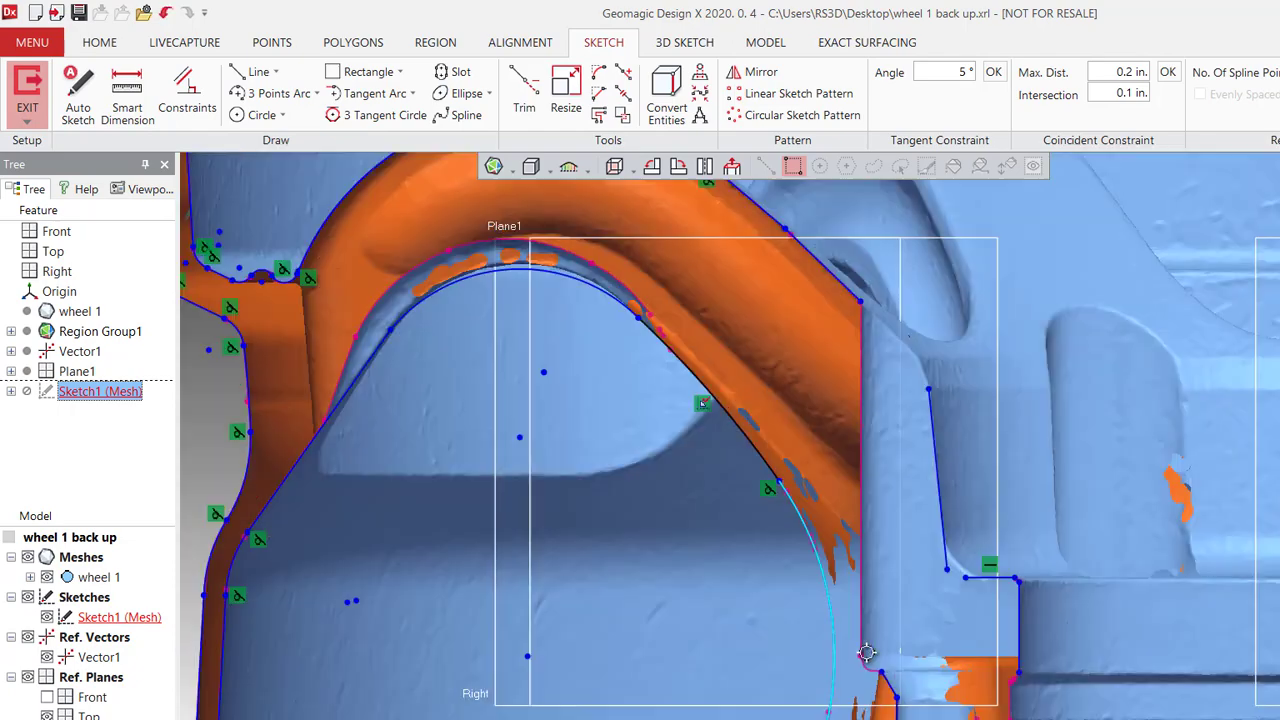
scroll(849, 683, "up", 3)
Delete the steep pocket wall line above the hub's short horizontal top edge.
key("ctrl+1")
scroll(878, 690, "down", 4)
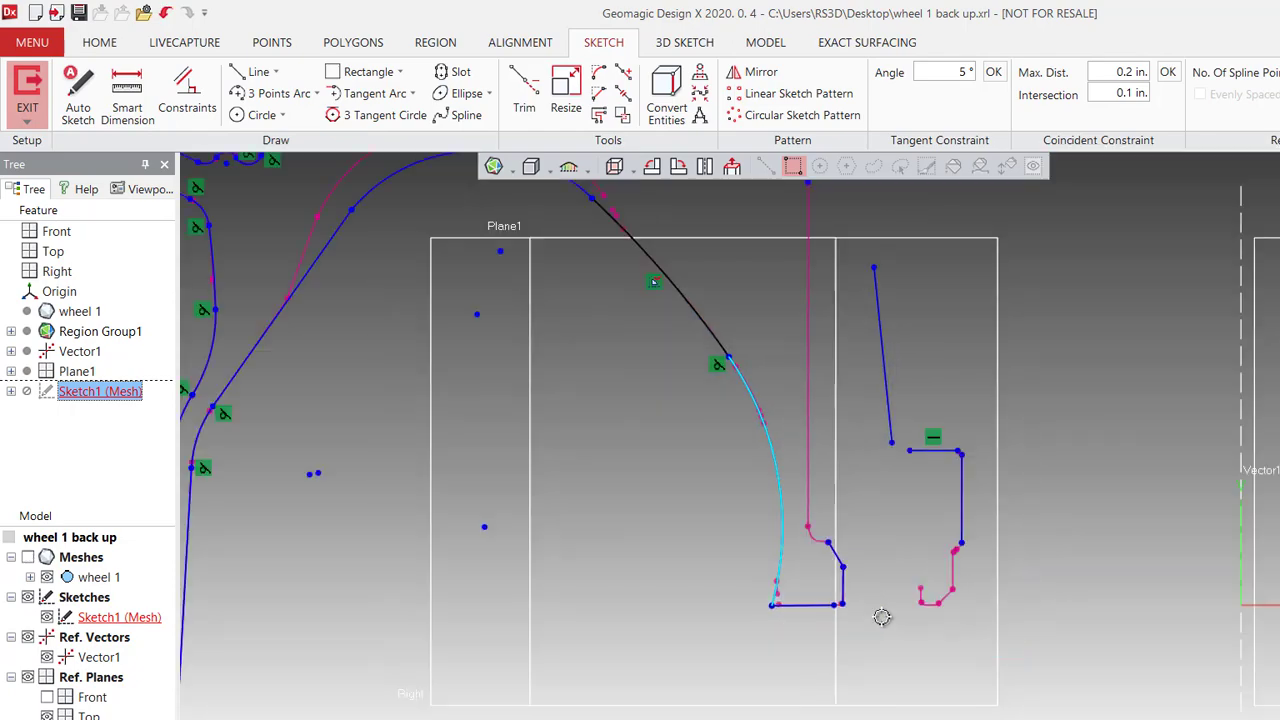
key("Delete")
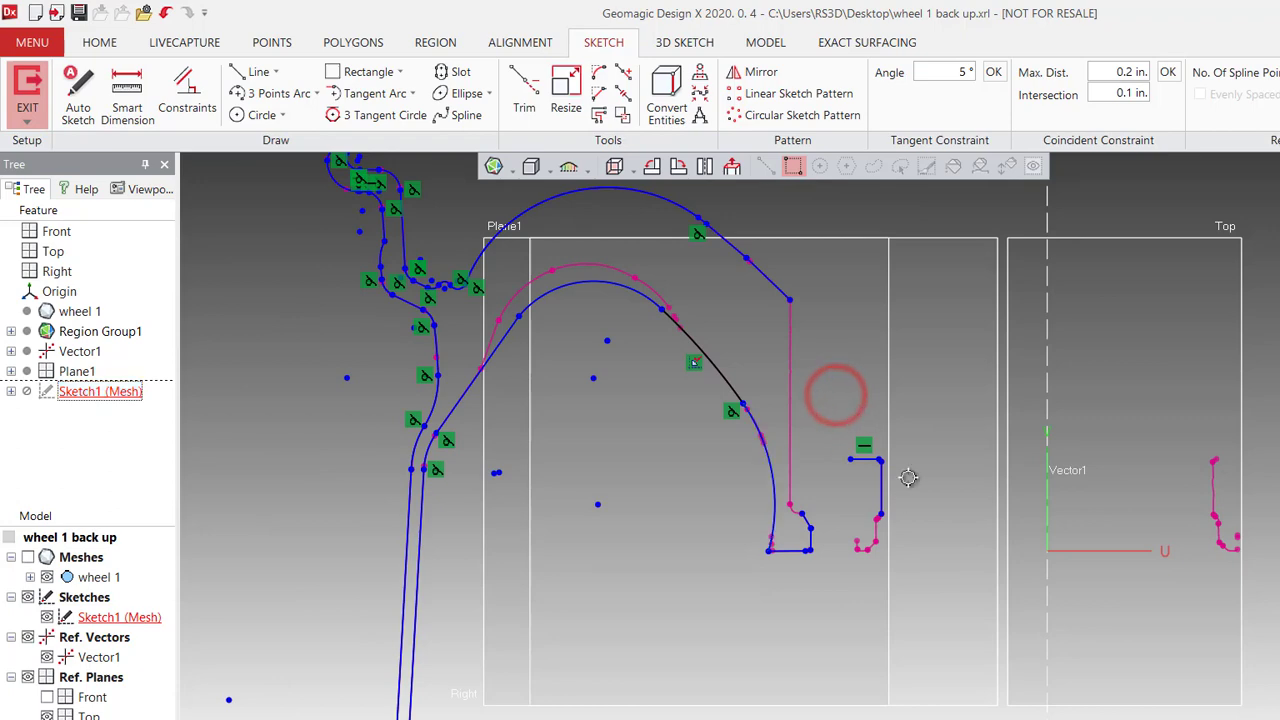
key("ctrl+1")
scroll(880, 500, "up", 3)
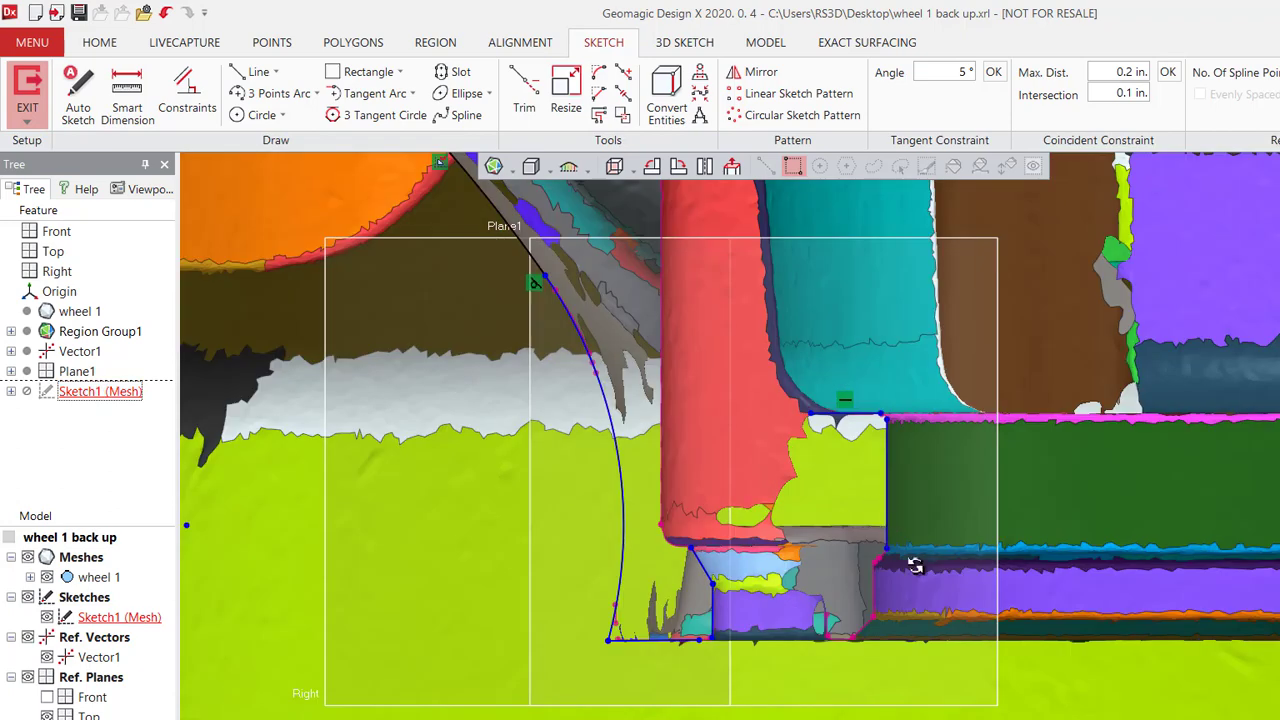
Draw a new steep line following the pocket wall down toward the hub's short horizontal top edge.
left_click(853, 410)
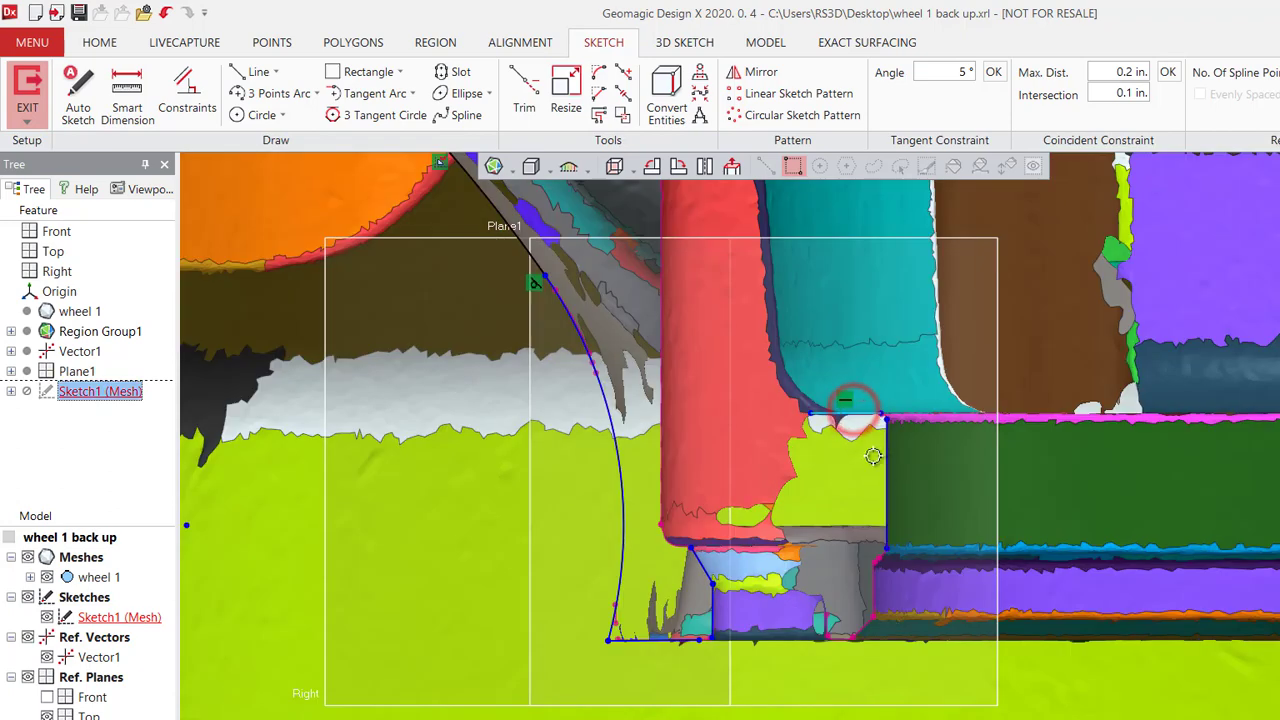
scroll(871, 451, "down", 3)
scroll(871, 449, "up", 3)
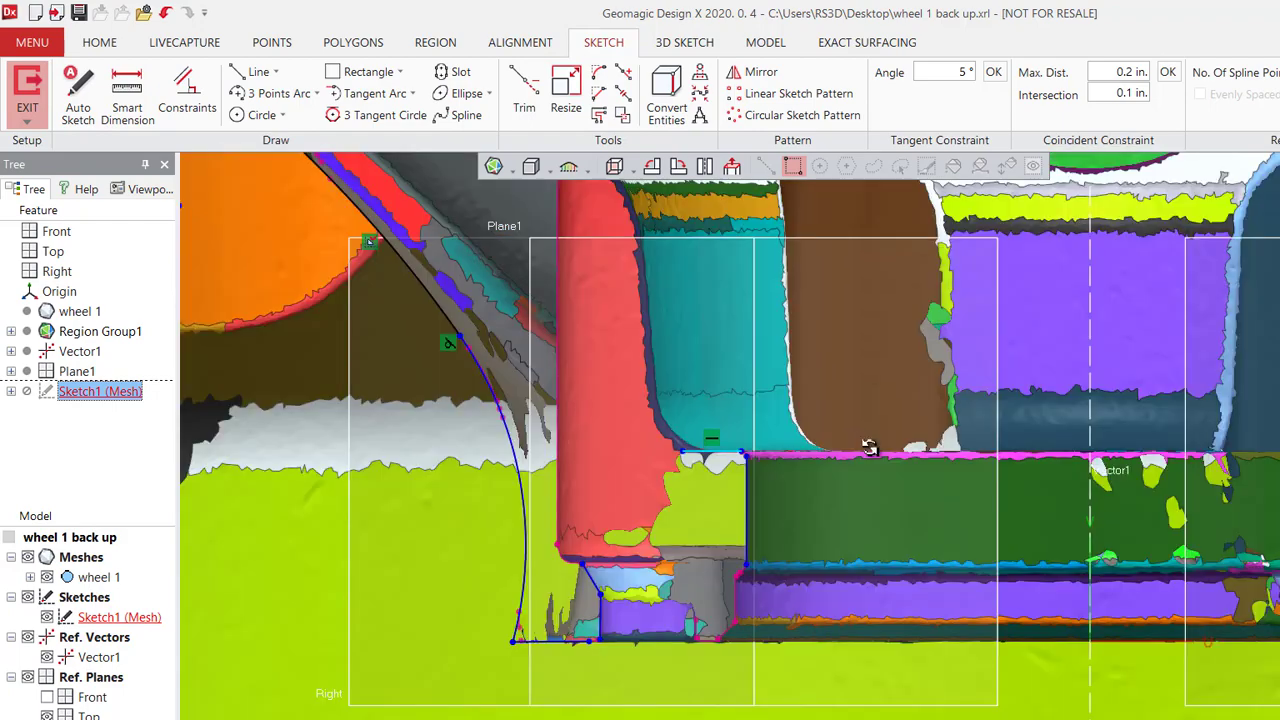
scroll(810, 448, "down", 1)
scroll(810, 448, "down", 1)
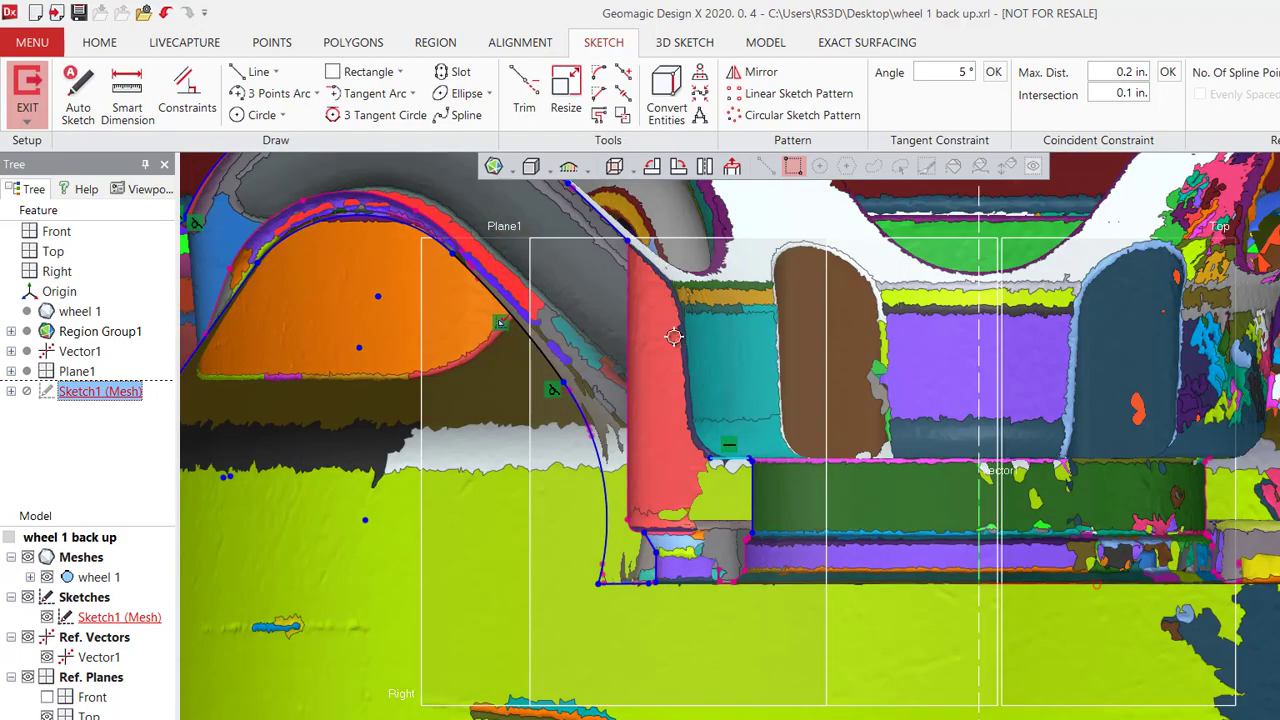
left_click(247, 71)
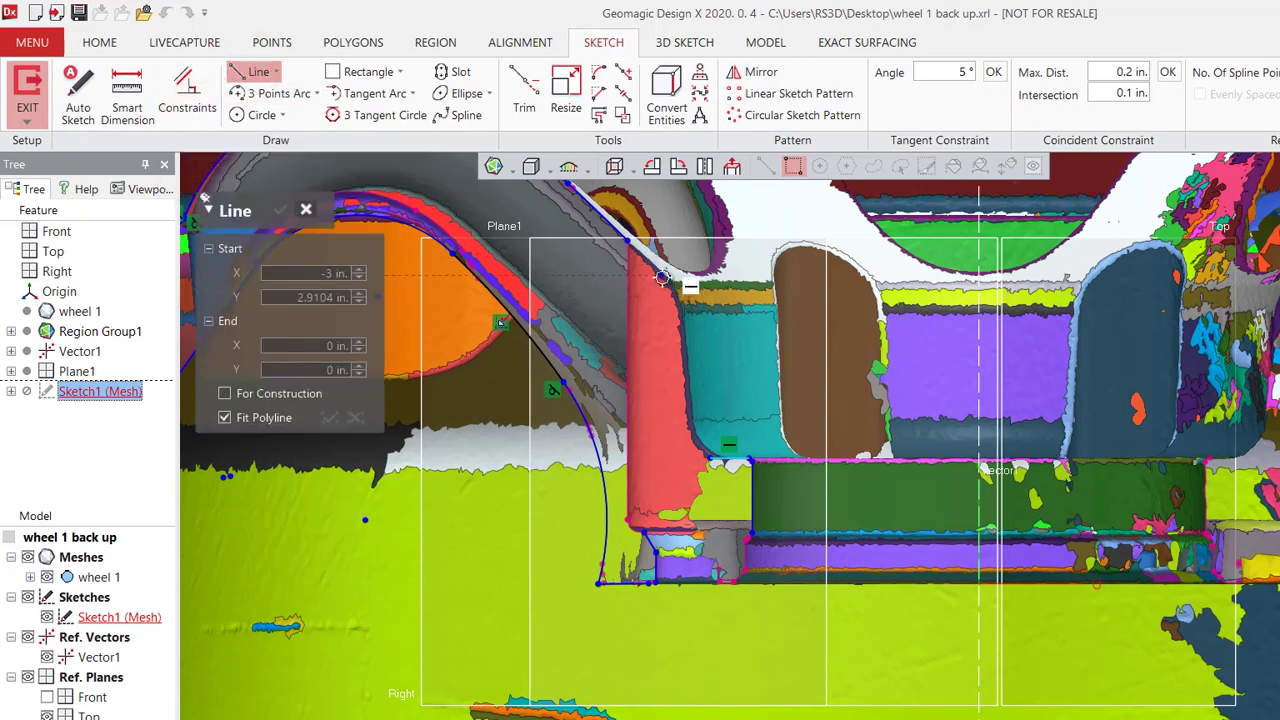
left_click(679, 311)
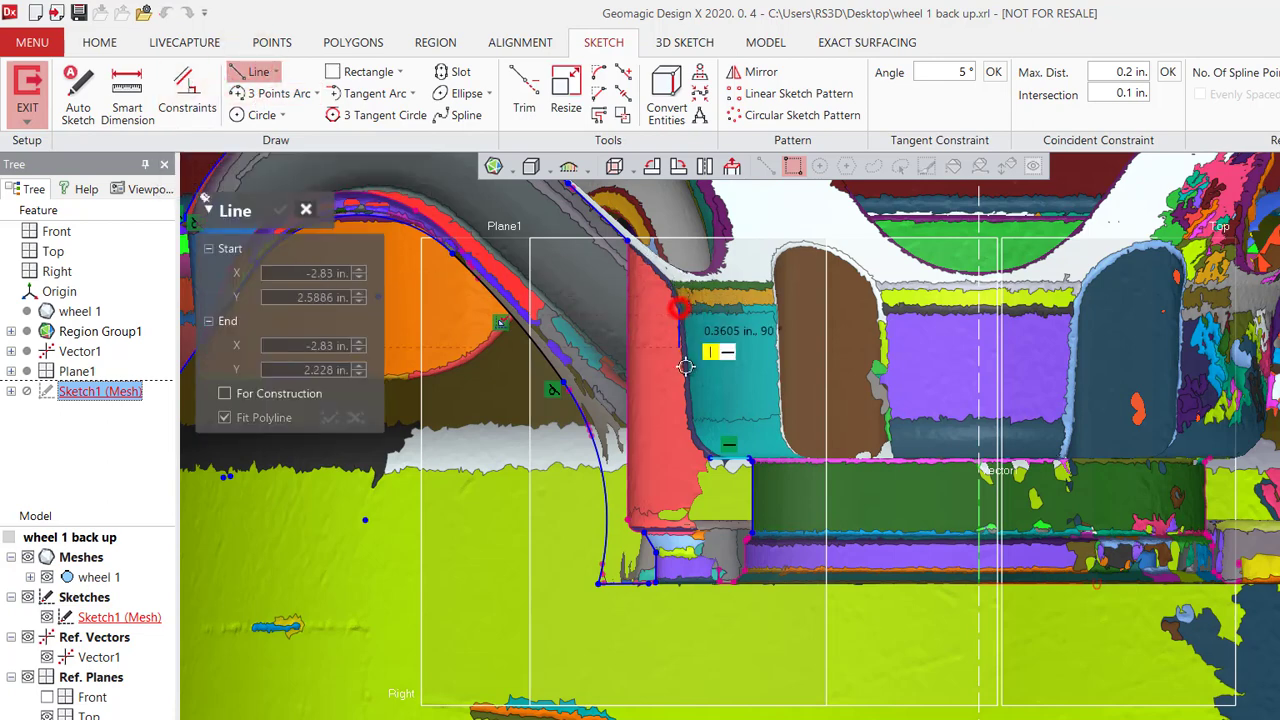
left_click(694, 442)
key("Escape")
Corner-trim the pocket wall line to the hub's horizontal top edge and extend the wall line's upper end slightly.
scroll(722, 478, "up", 4)
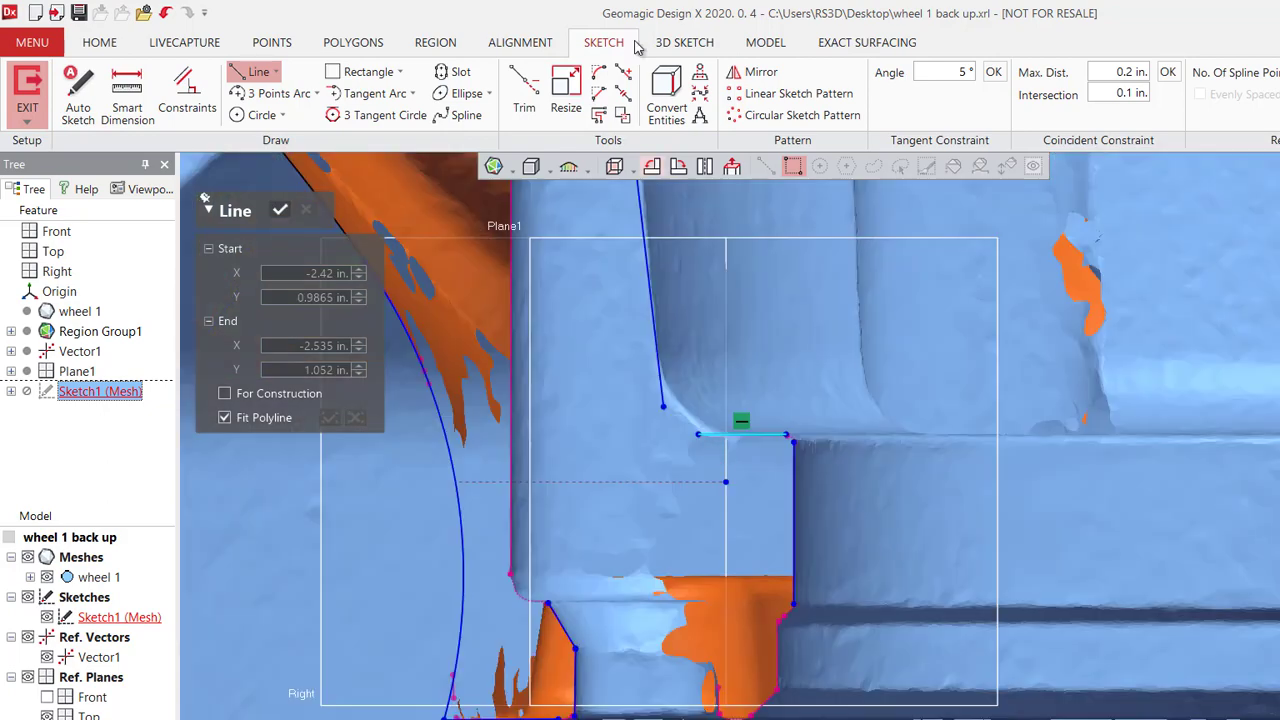
left_click(524, 90)
left_click(659, 345)
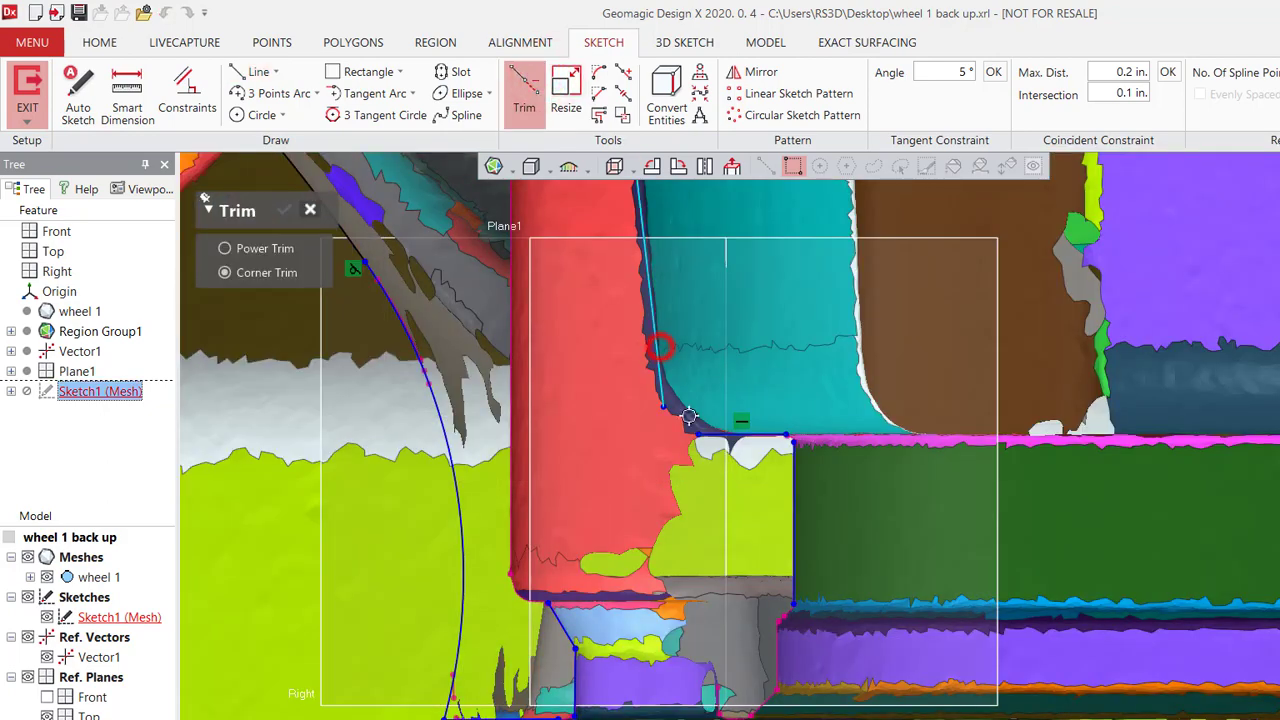
left_click(721, 434)
scroll(709, 307, "down", 4)
scroll(697, 292, "up", 4)
key("Escape")
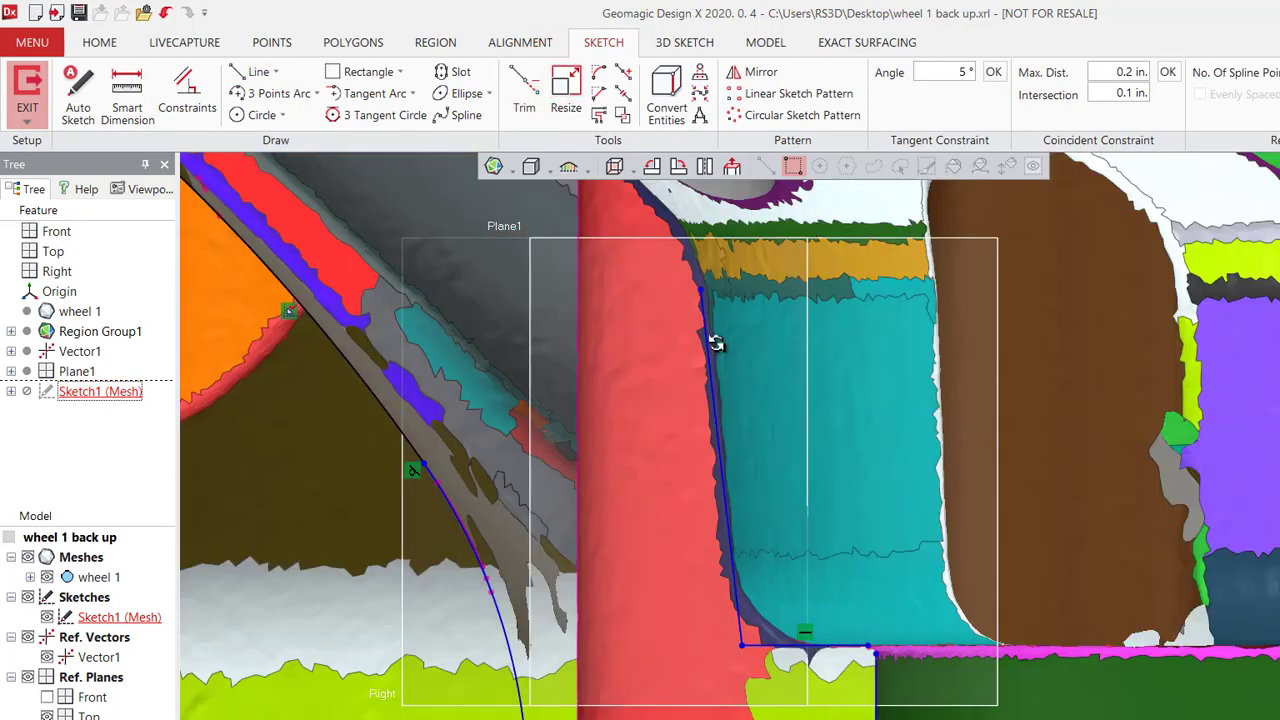
left_click(705, 293)
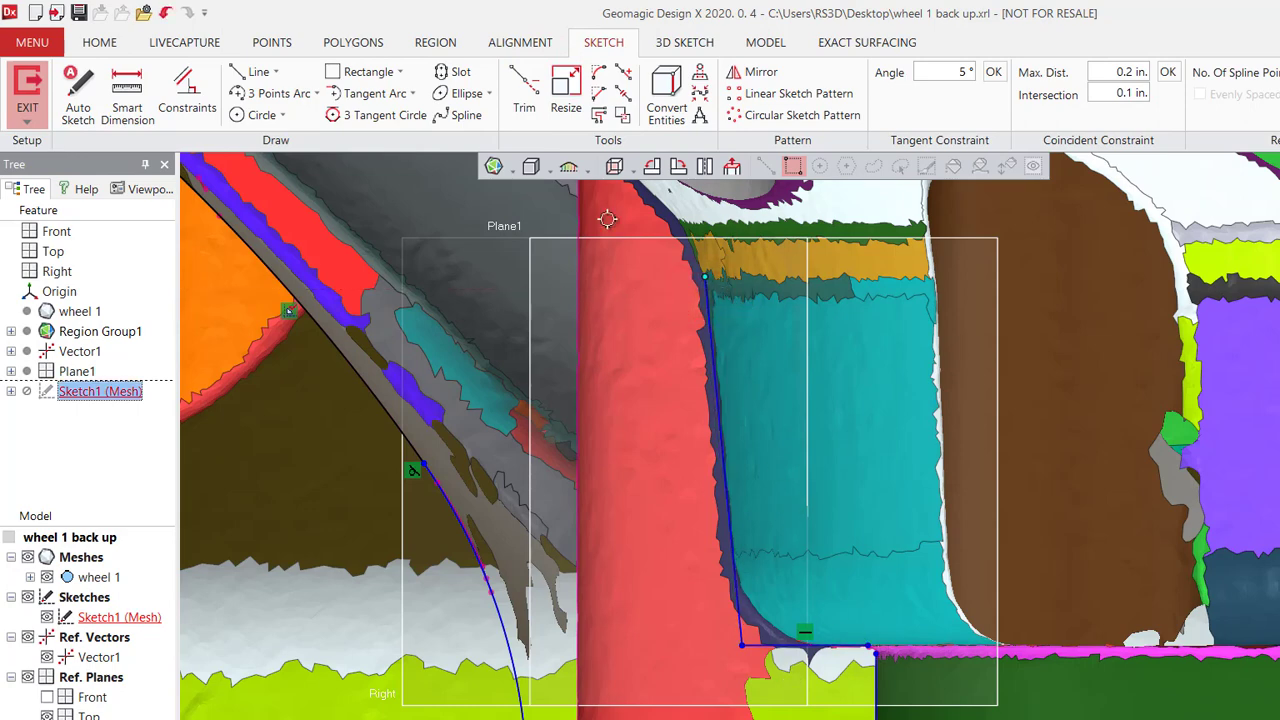
Corner-trim the hub's short horizontal edge to the adjacent vertical line, and the spoke's slanted top line to the pocket wall line.
left_click(524, 100)
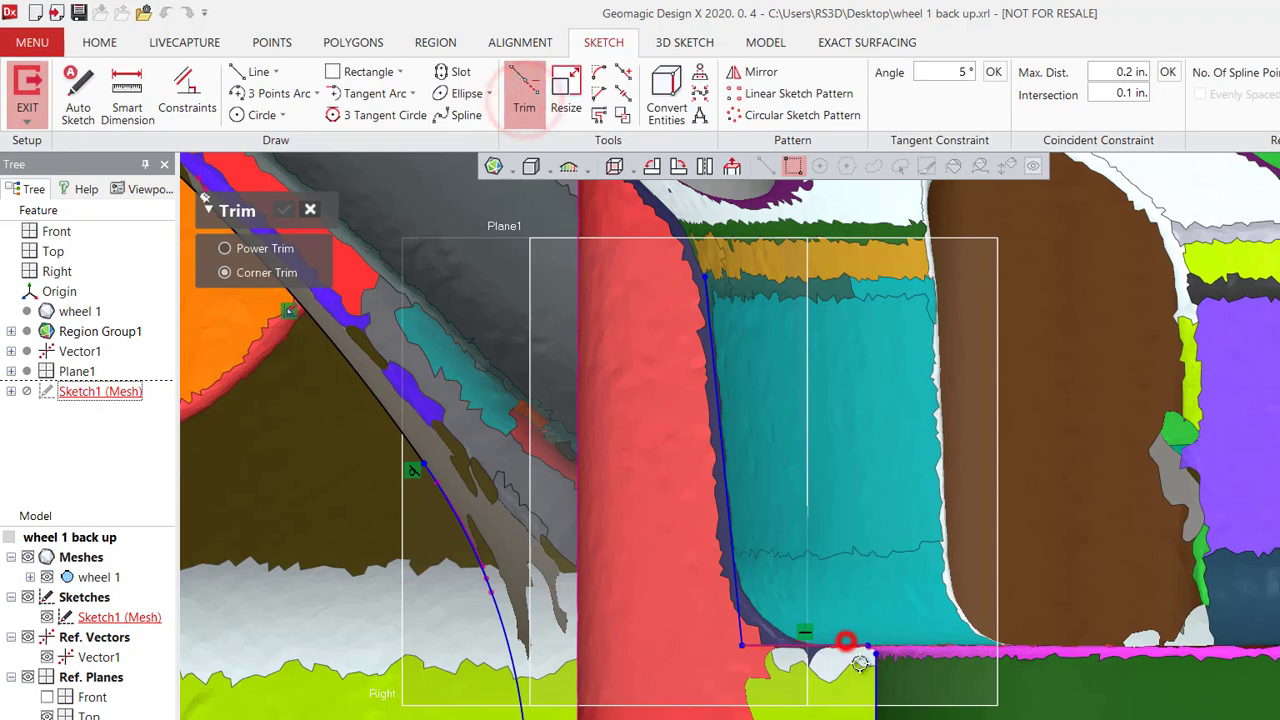
left_click(847, 648)
left_click(876, 674)
scroll(763, 470, "down", 4)
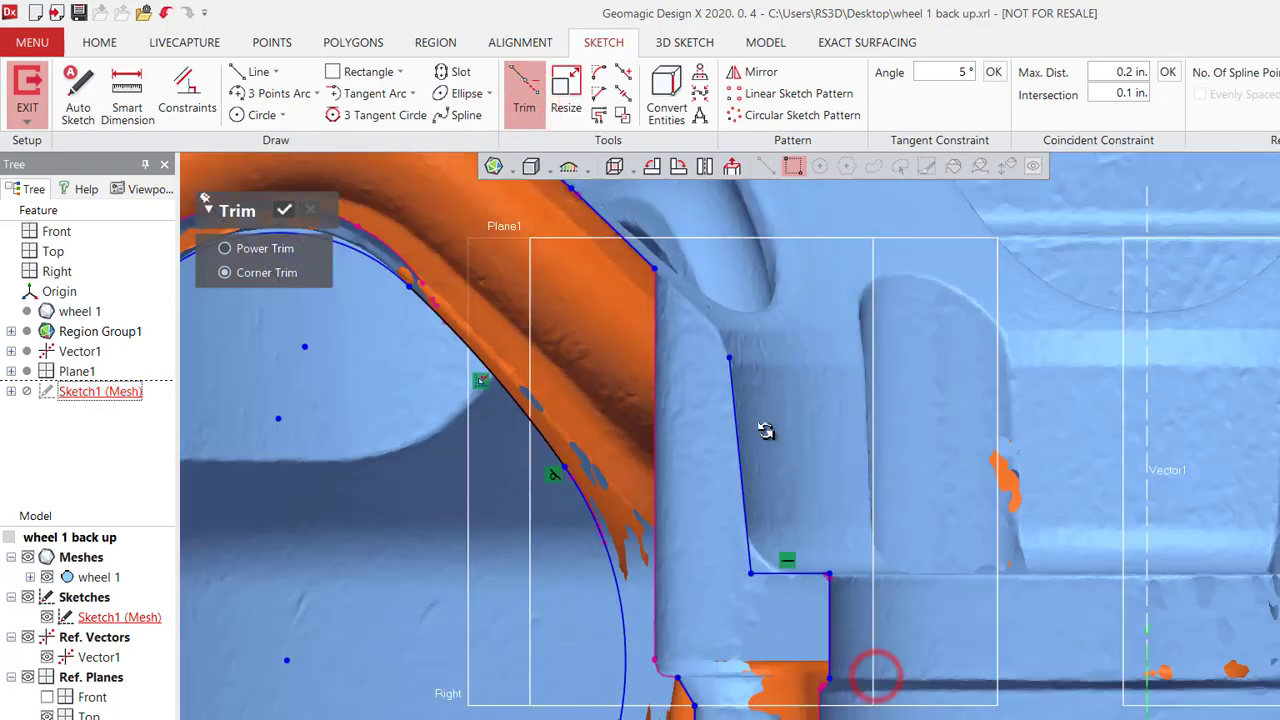
scroll(767, 474, "down", 2)
left_click(740, 428)
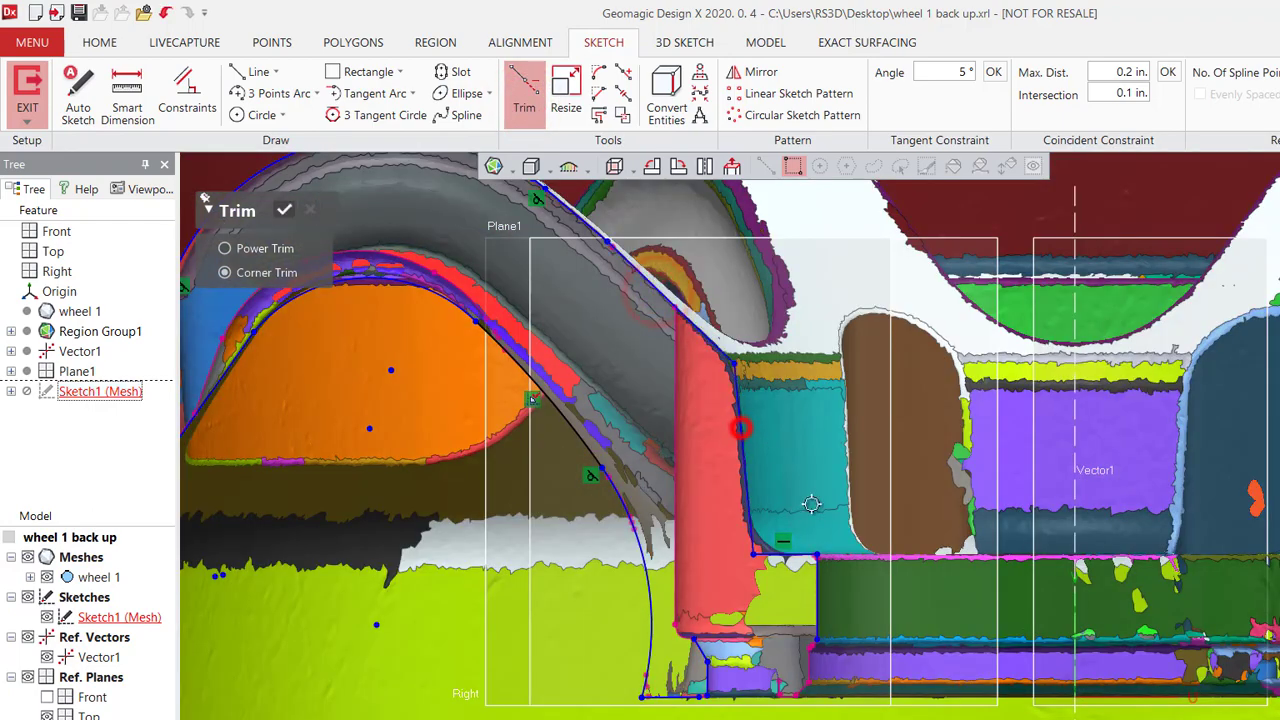
scroll(669, 197, "down", 4)
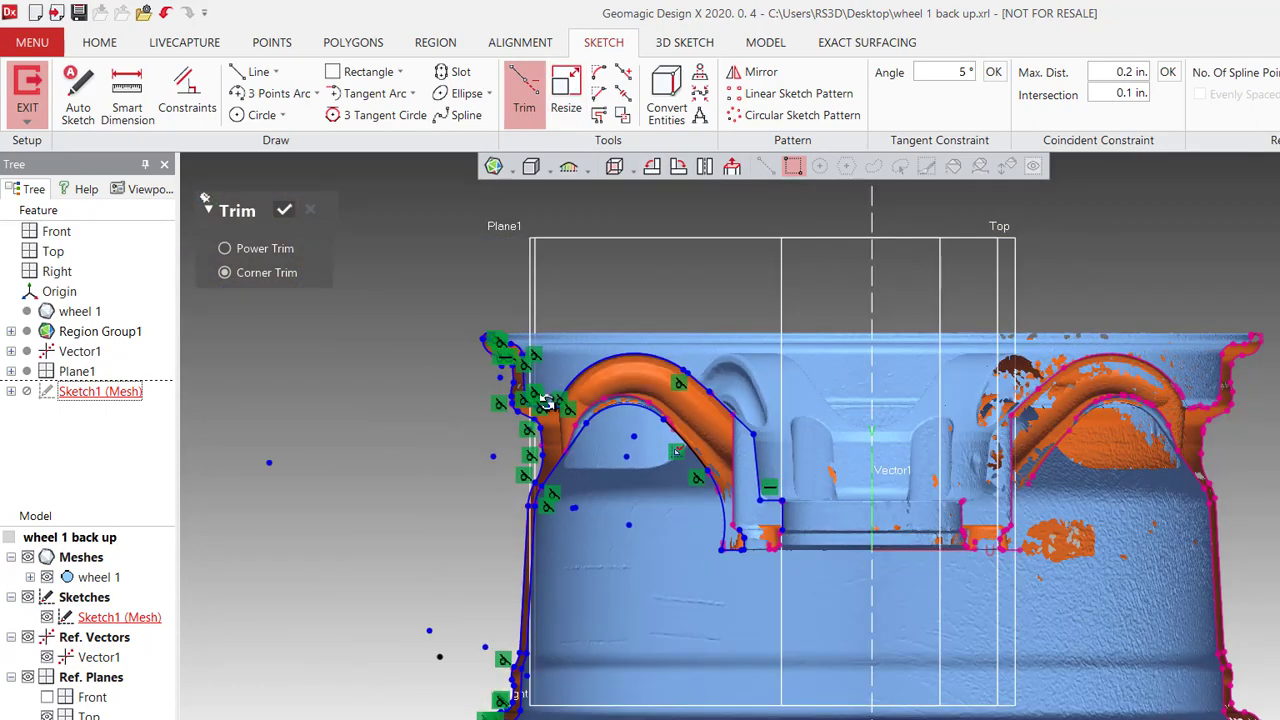
Hide the mesh and apply automatic coincident constraints to the sketch with a 0.2 in. maximum distance and 0.1 in. intersection.
scroll(550, 404, "up", 3)
key("ctrl+1")
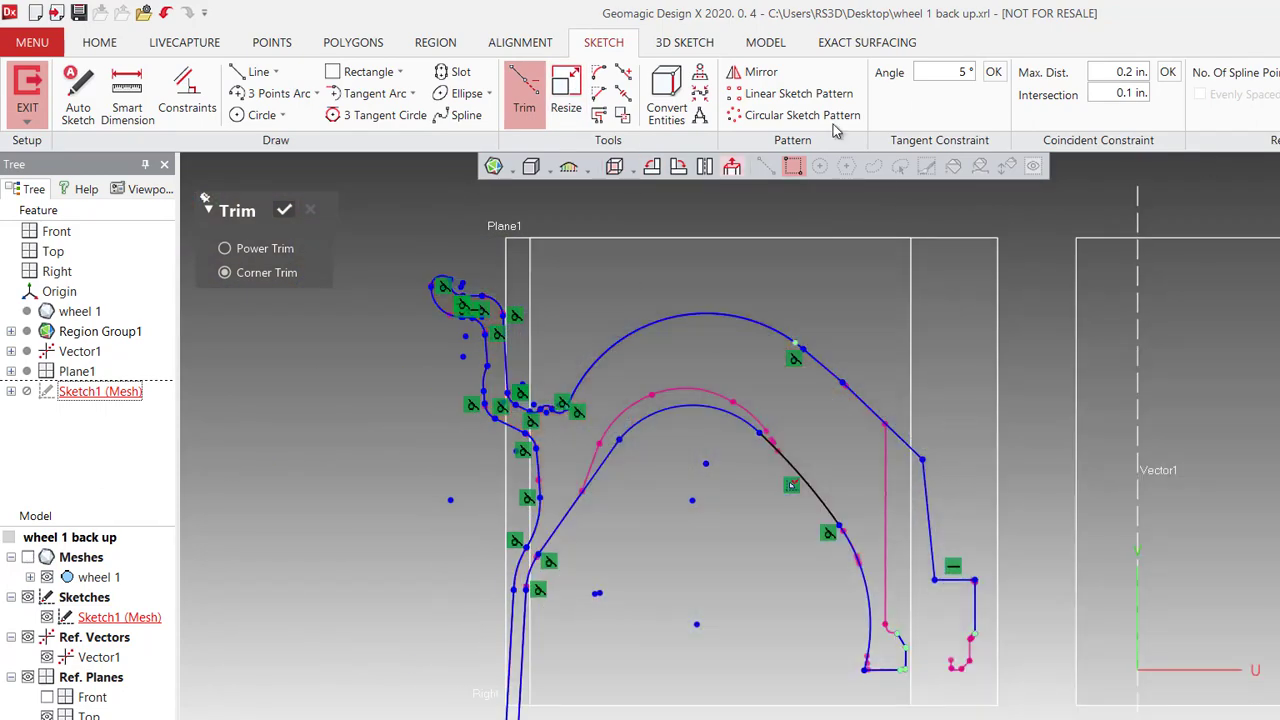
left_click(1168, 73)
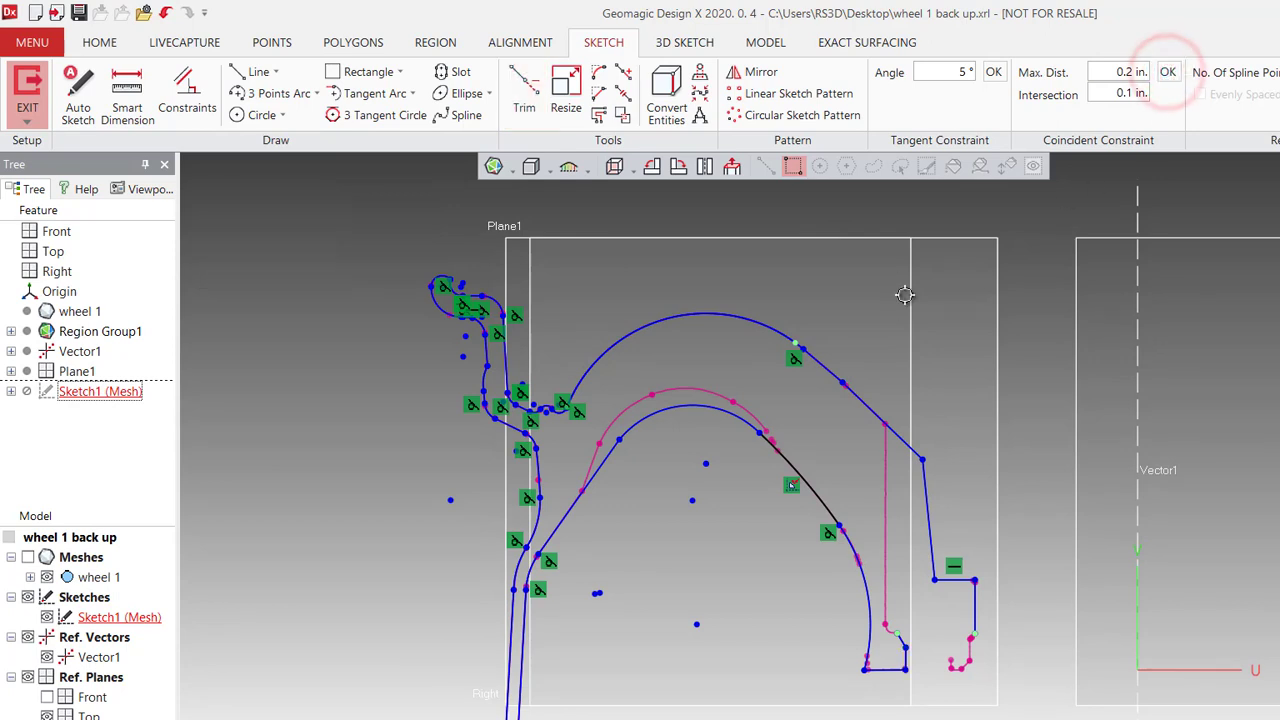
Pull the spoke's large upper arc to expose its loose end and join that end to the slanted top line.
scroll(815, 352, "up", 5)
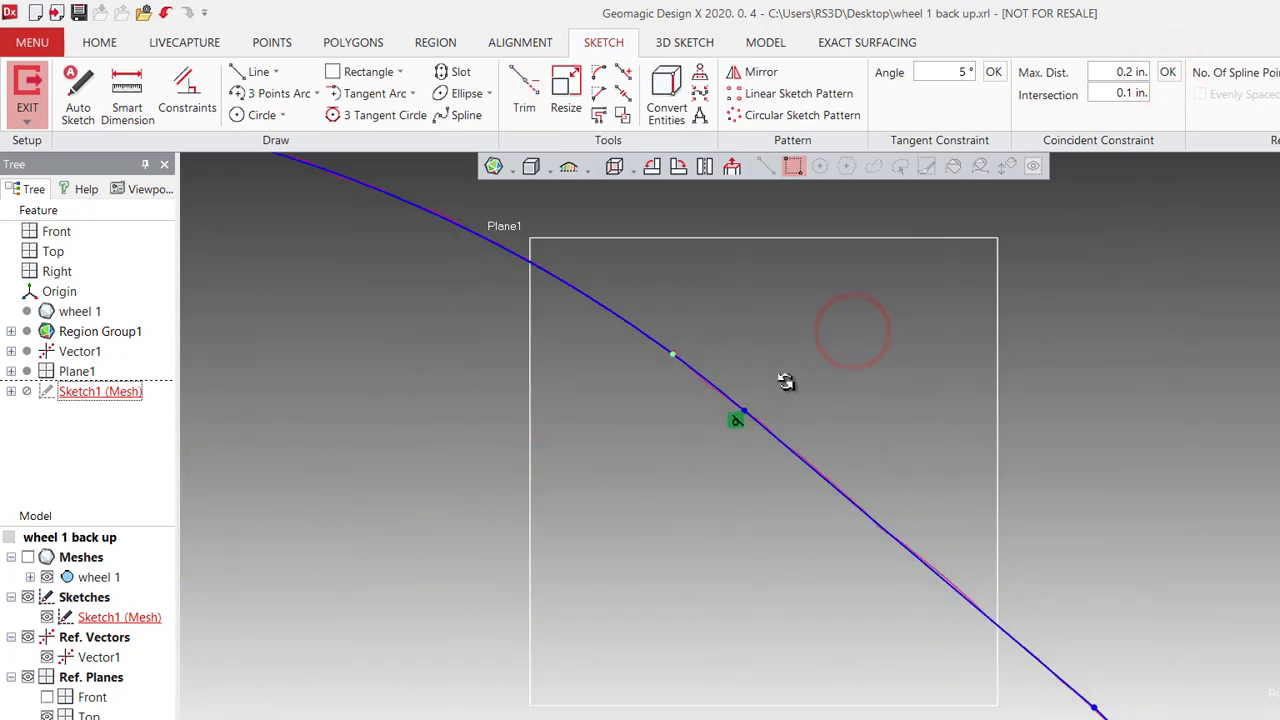
mouse_move(593, 317)
left_mouse_down()
mouse_move(634, 340)
mouse_move(617, 280)
left_mouse_up()
scroll(674, 333, "down", 1)
scroll(674, 333, "down", 3)
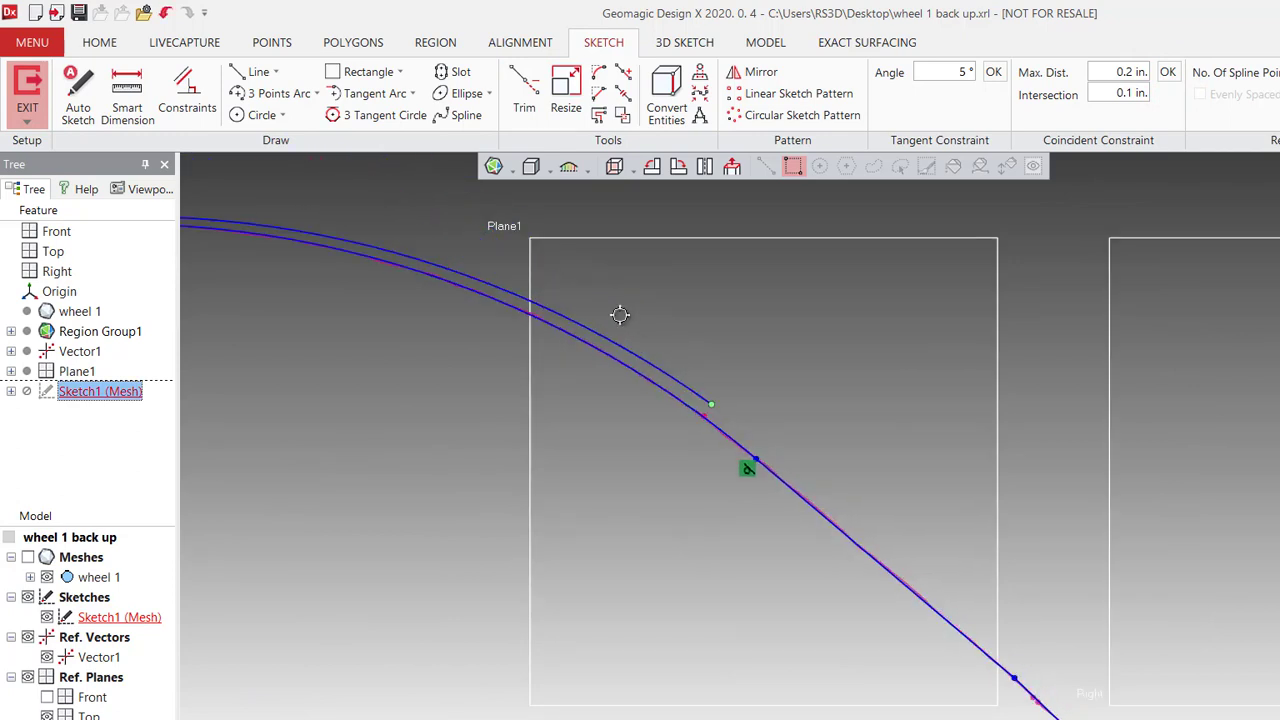
scroll(557, 318, "down", 5)
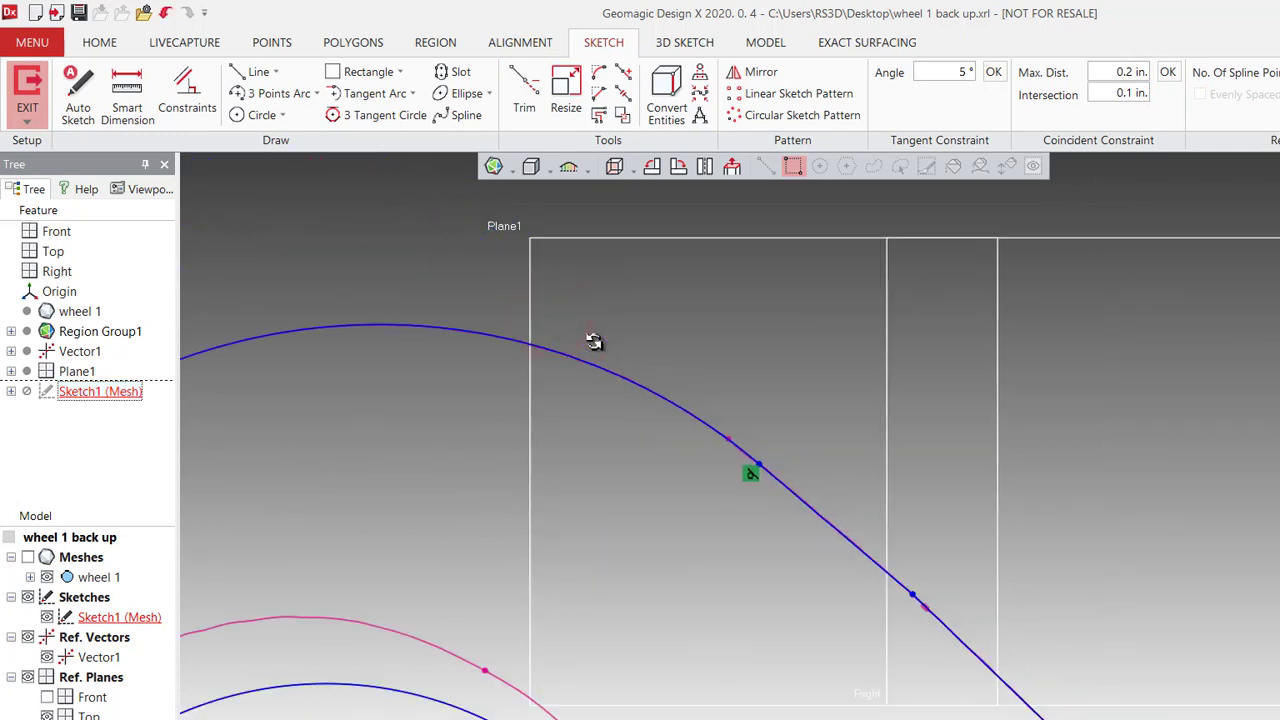
Join the lower end of the spoke's large upper arc to the small valley arc beside the rim.
scroll(519, 555, "up", 5)
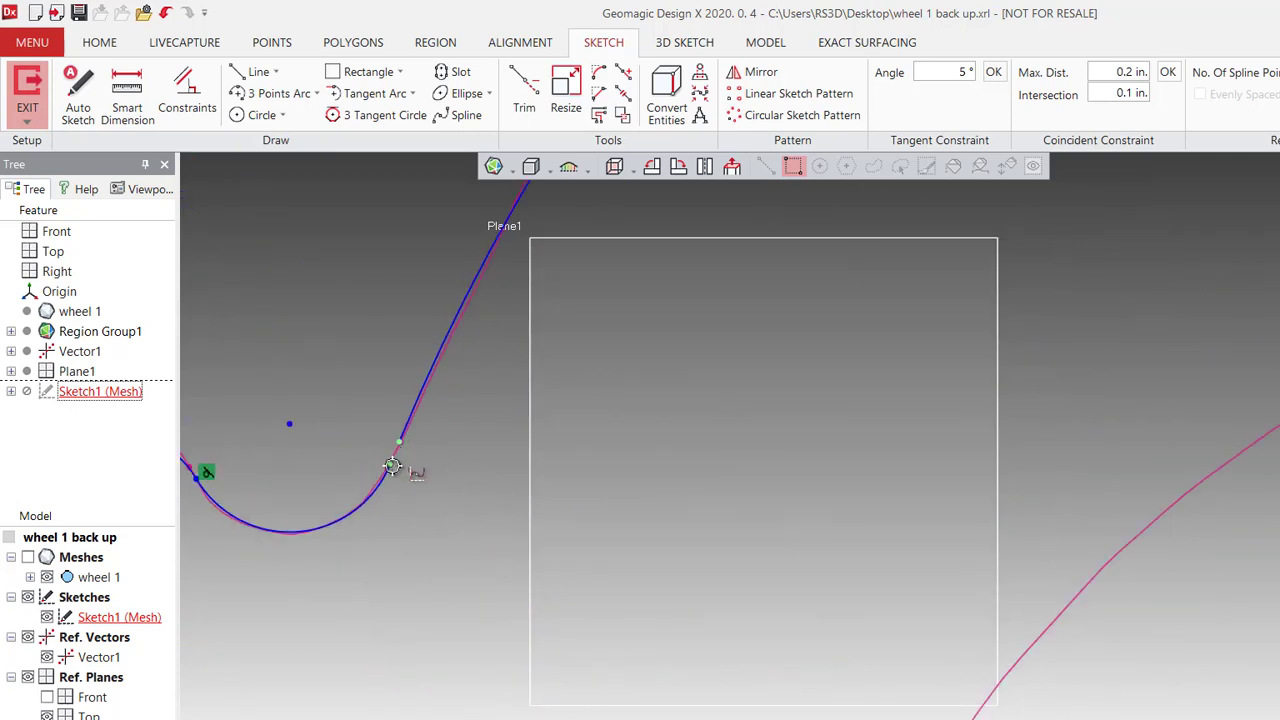
left_click_drag(400, 443, 390, 464)
scroll(516, 361, "down", 1)
scroll(709, 314, "down", 6)
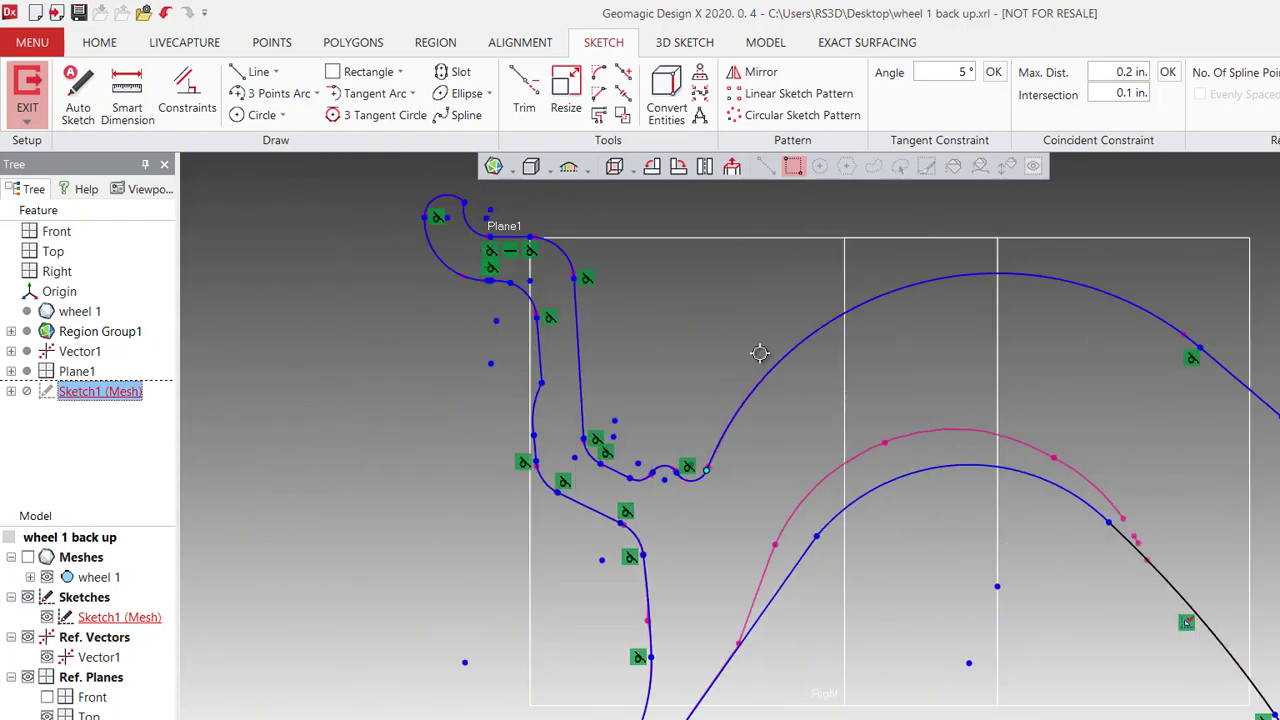
Draw a line from the origin upward along the wheel's rotation axis.
scroll(750, 704, "up", 4)
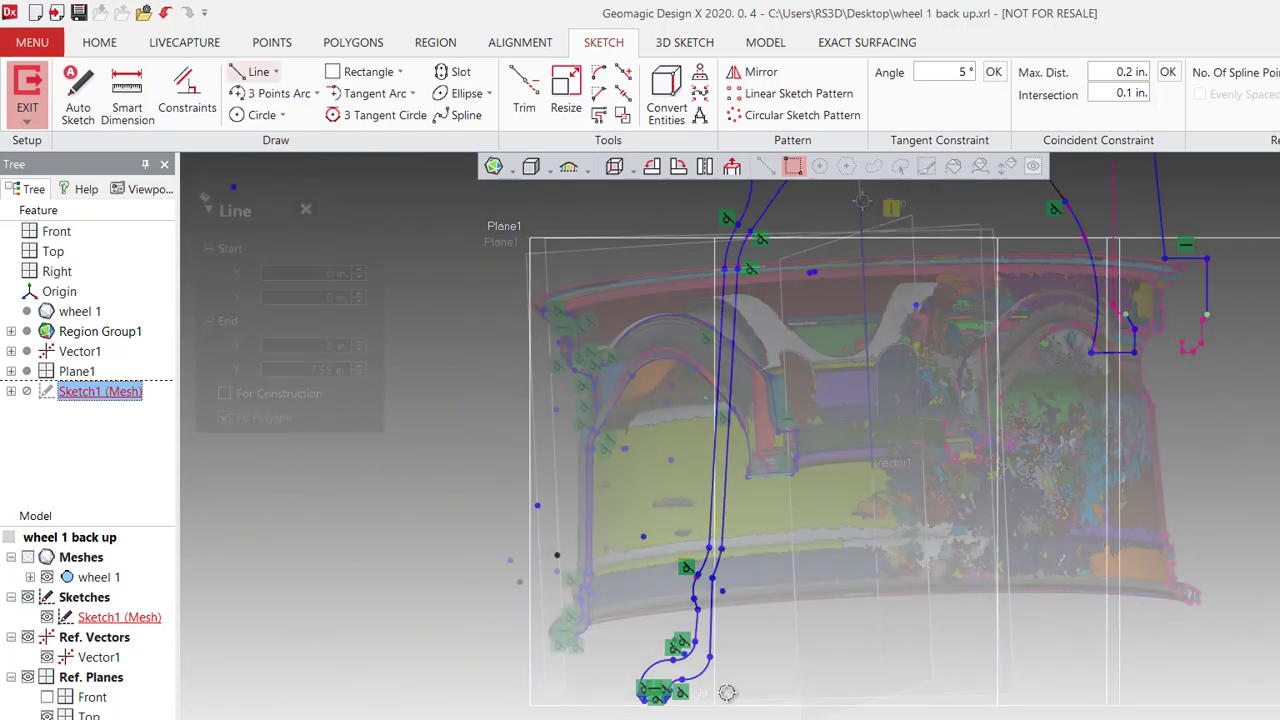
left_click(860, 200)
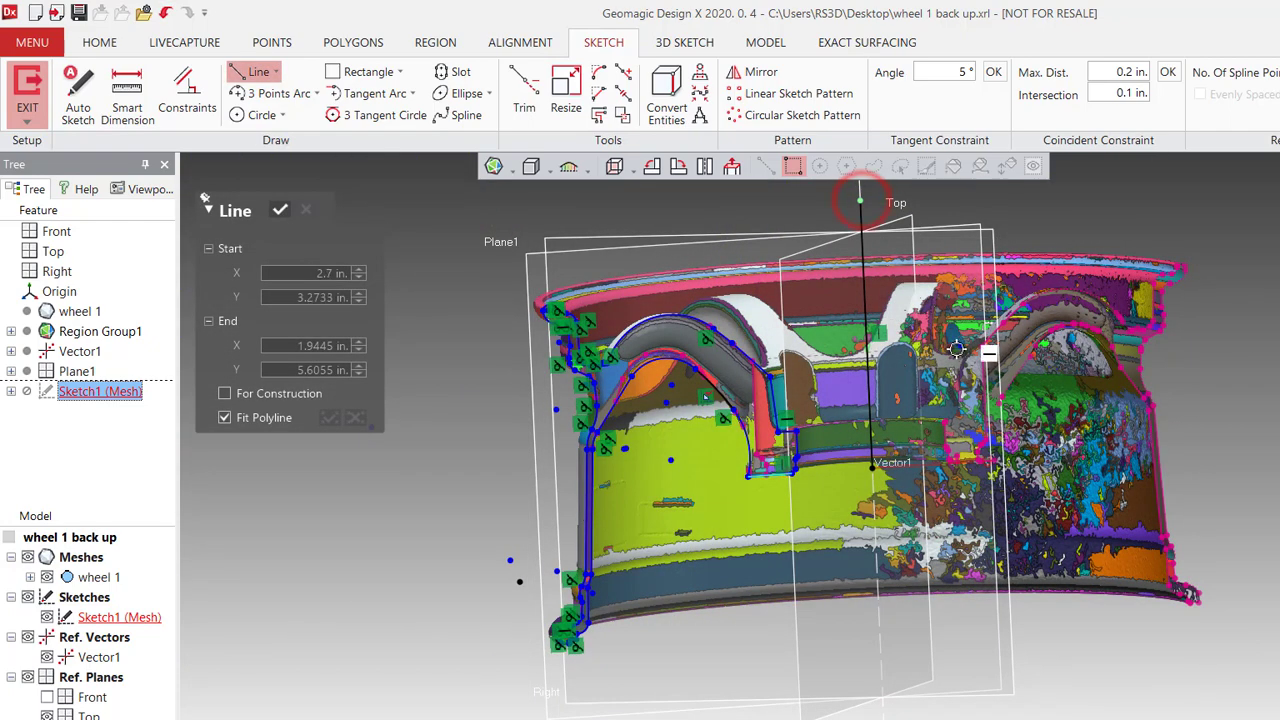
key("Escape")
scroll(956, 349, "down", 3)
Revolve the wheel cross-section sketch 360° about Vector1 as a solid.
right_click_drag(962, 470, 1022, 626)
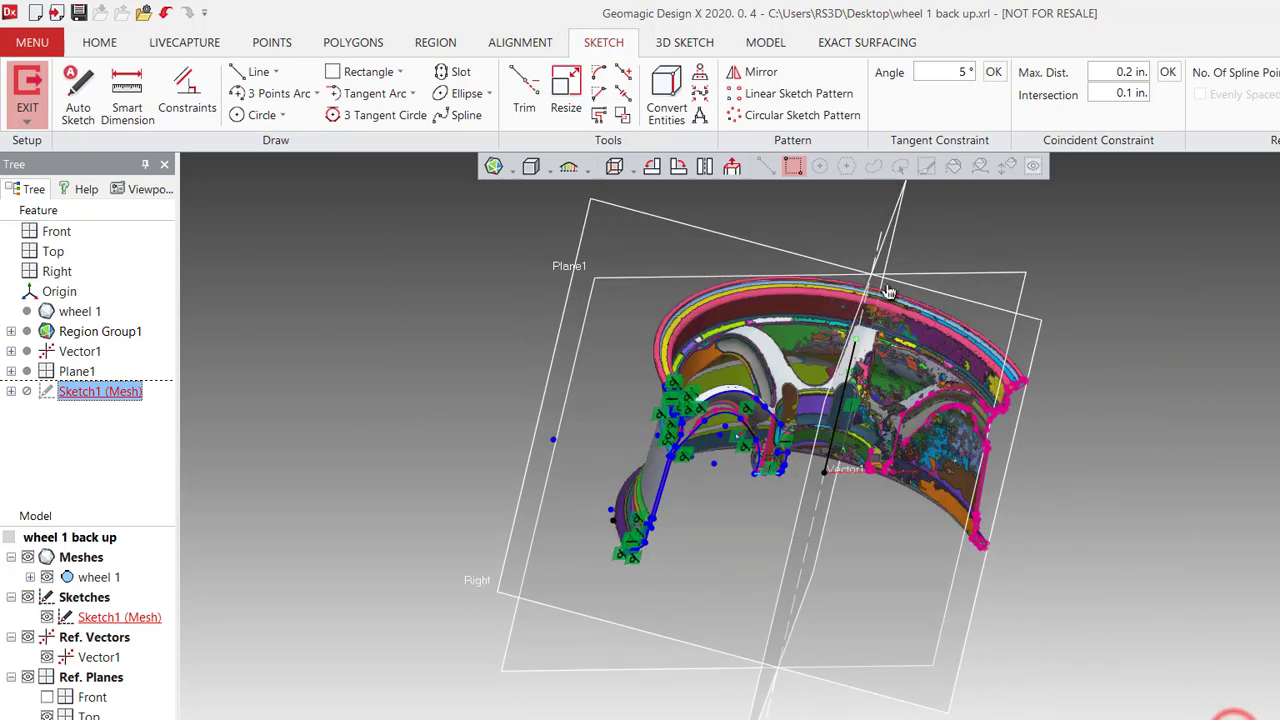
left_click(762, 39)
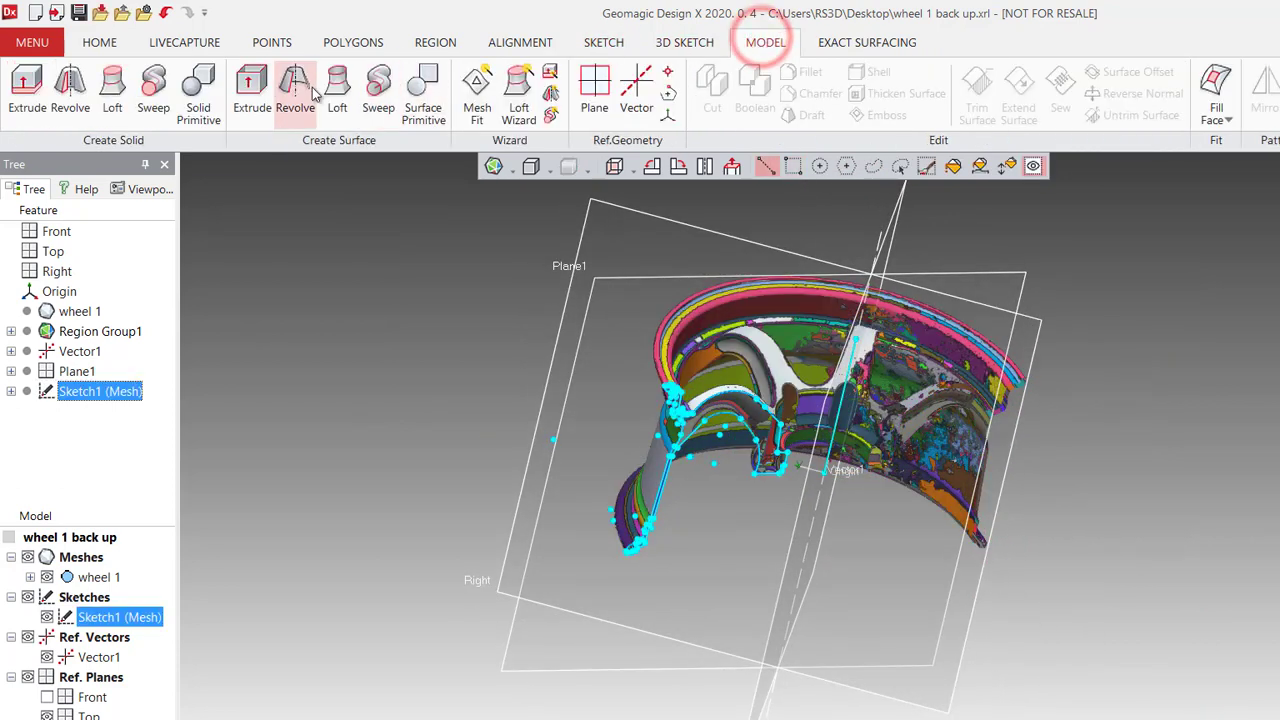
left_click(70, 95)
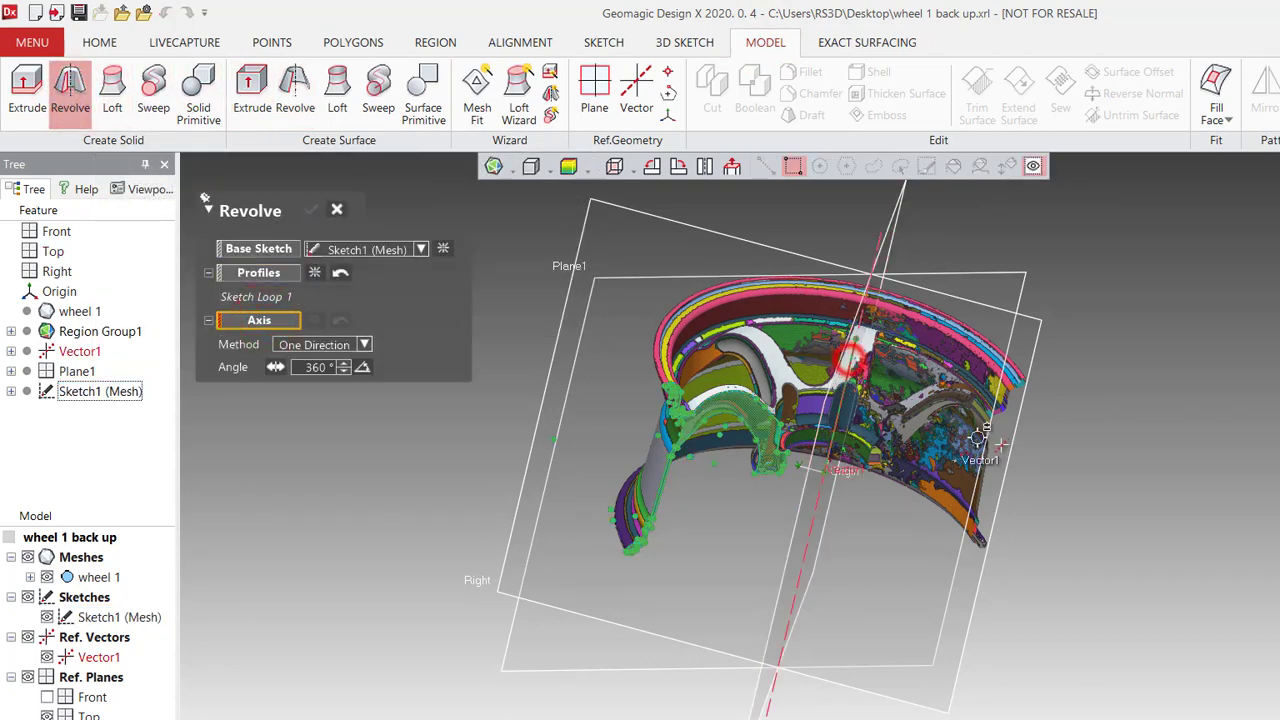
left_click(979, 437)
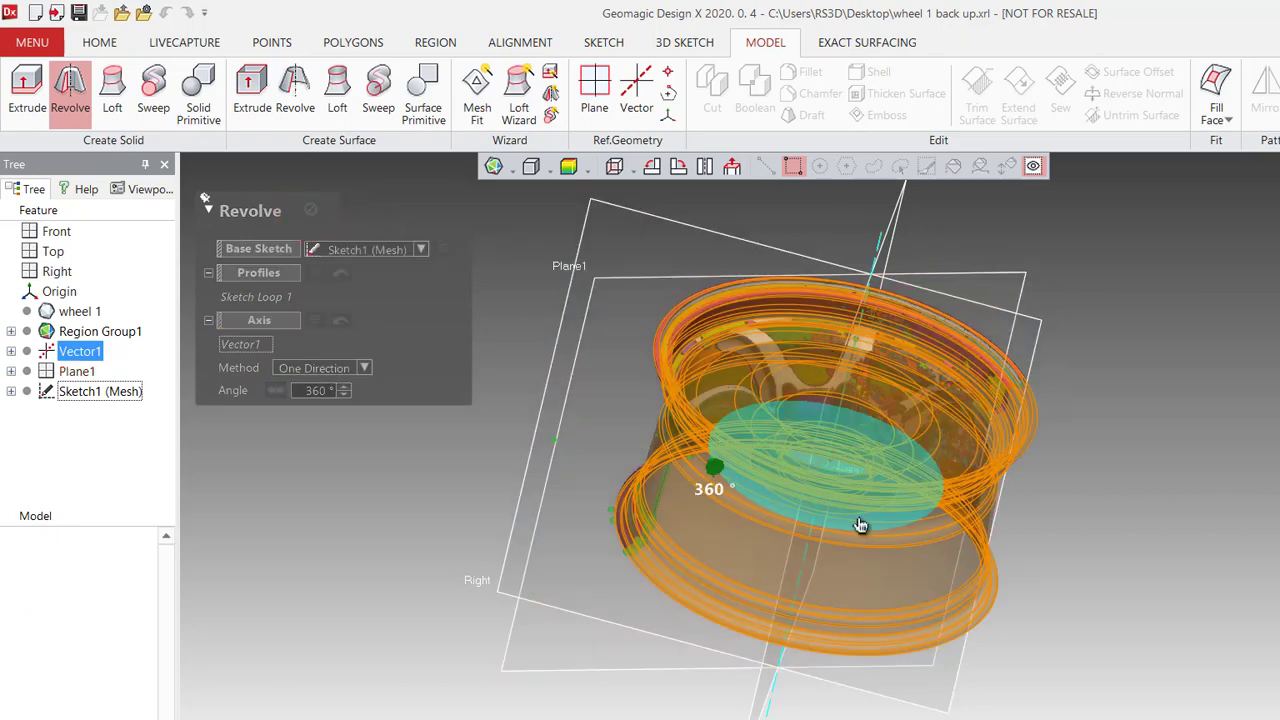
right_click_drag(845, 497, 915, 342)
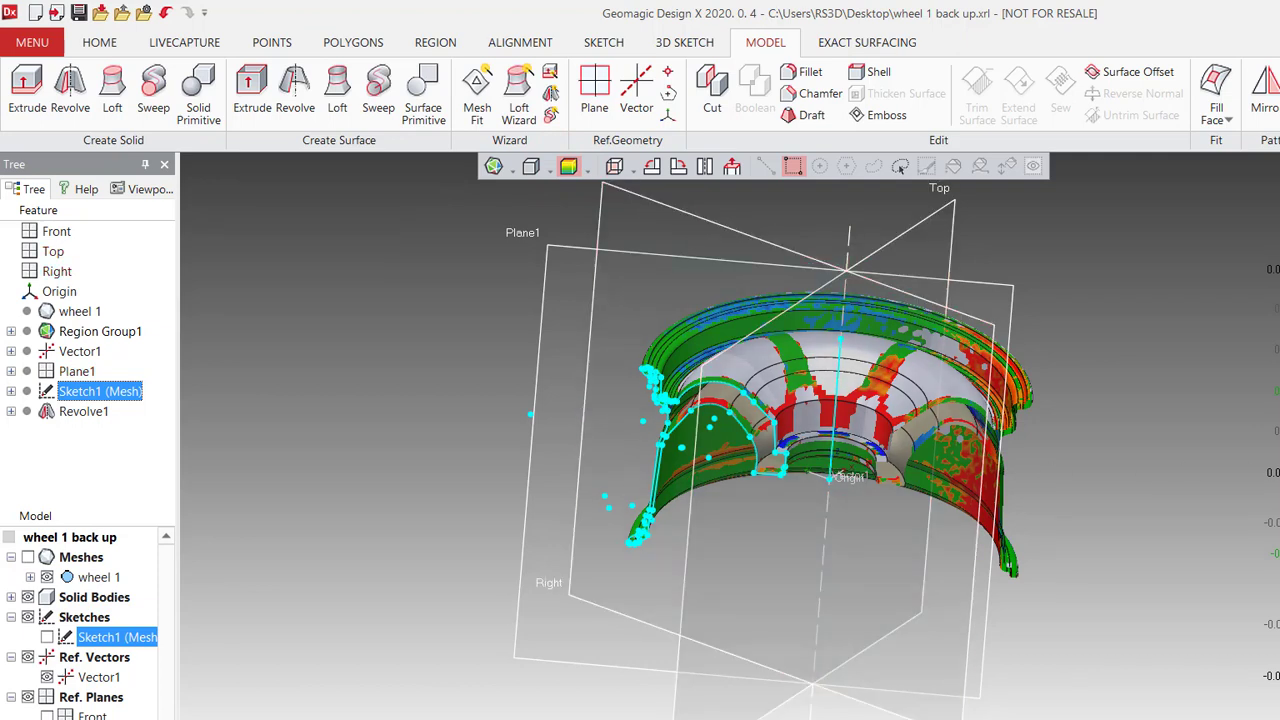
Examine how closely the revolved solid matches the mesh around the rim, spokes and hub using the deviation map.
mouse_move(915, 523)
right_mouse_down()
mouse_move(1080, 443)
mouse_move(700, 450)
right_mouse_up()
mouse_move(960, 429)
right_mouse_down()
mouse_move(603, 451)
mouse_move(811, 297)
mouse_move(852, 441)
mouse_move(834, 280)
mouse_move(817, 703)
mouse_move(652, 553)
mouse_move(858, 557)
mouse_move(663, 543)
mouse_move(600, 505)
right_mouse_up()
left_click(438, 435)
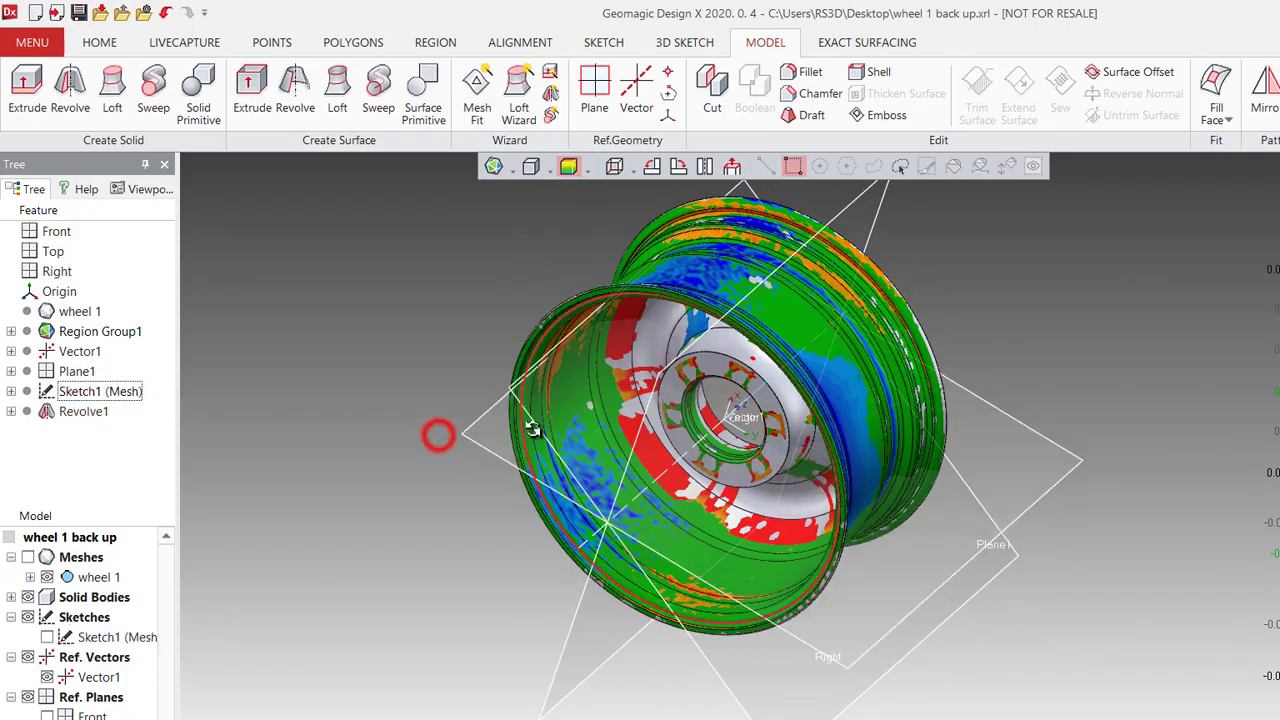
right_click_drag(532, 428, 748, 524)
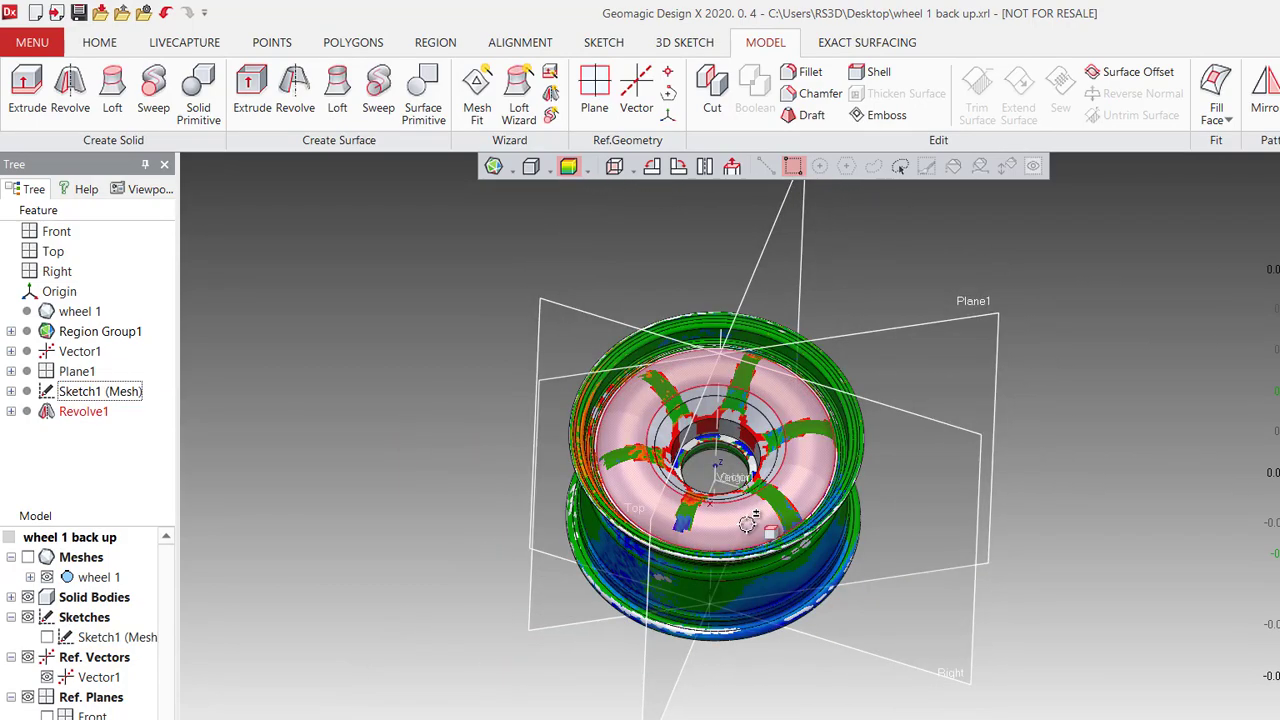
scroll(748, 524, "up", 5)
scroll(721, 511, "down", 5)
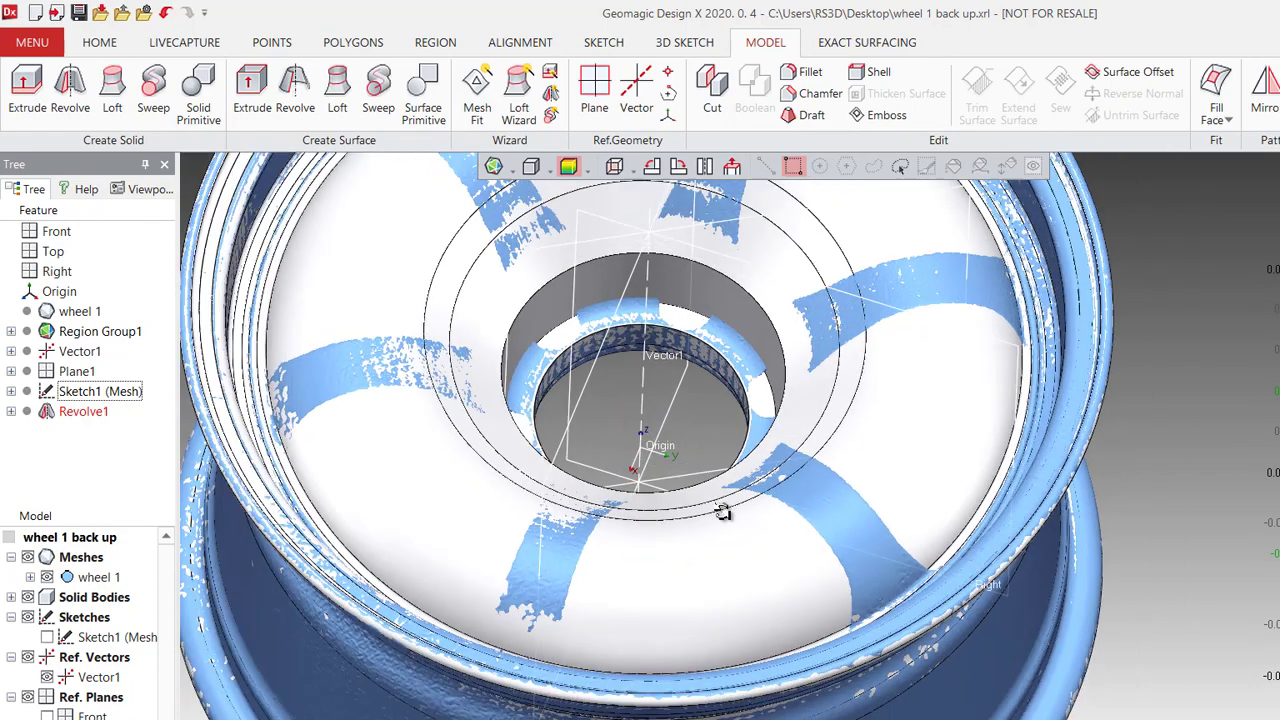
right_click_drag(726, 511, 587, 462)
key("ctrl+1")
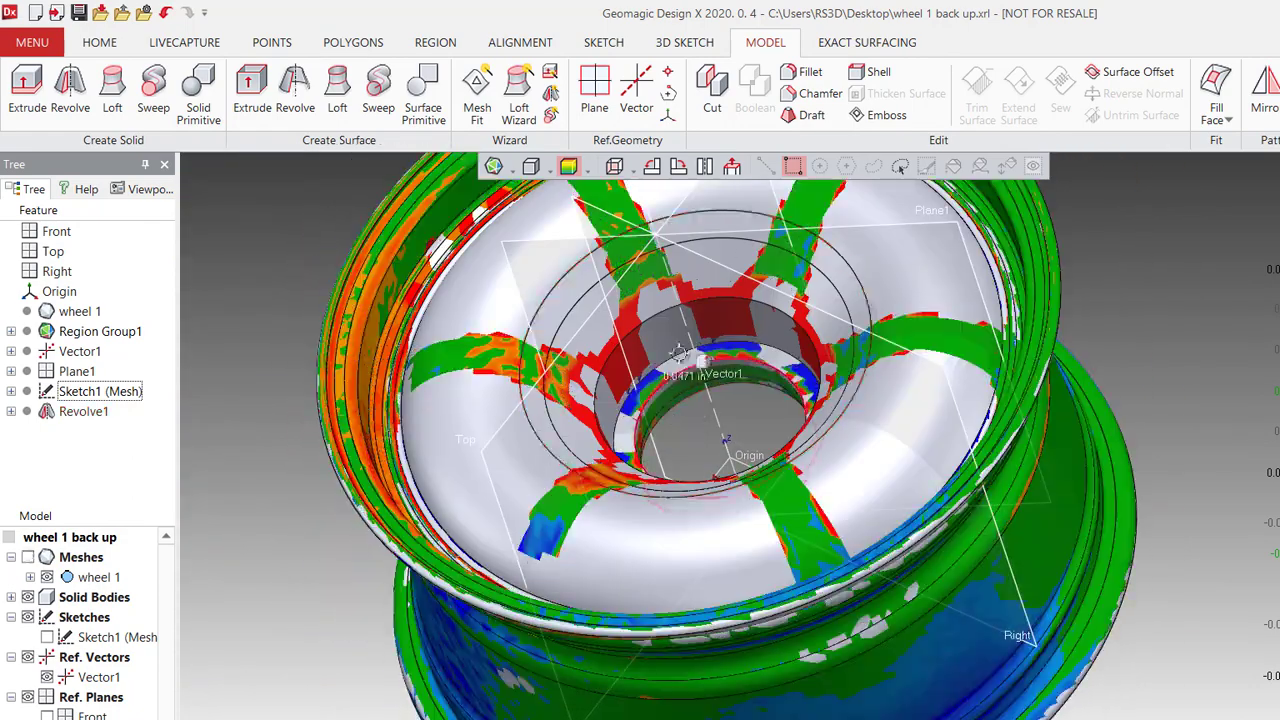
Fillet the inner corner edge between the hub's recess wall and ledge with a mesh-estimated radius of 0.2417 in.
left_click(812, 72)
left_click(745, 343)
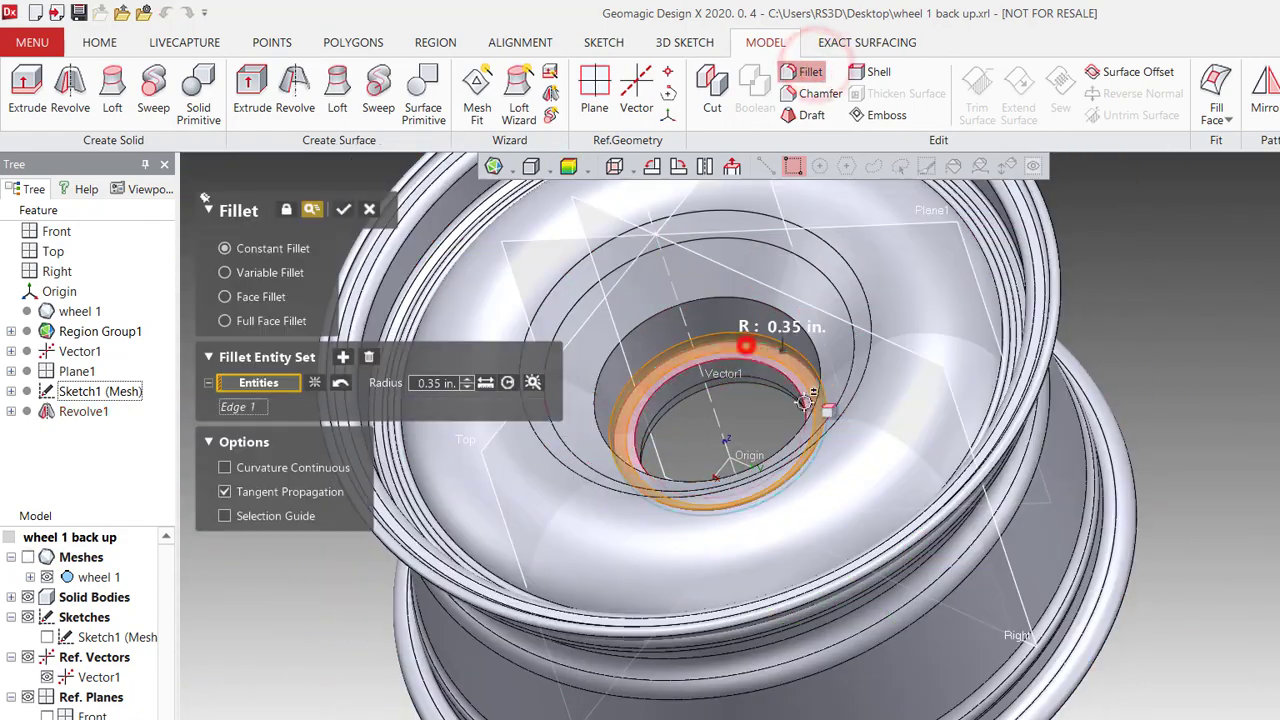
left_click(533, 383)
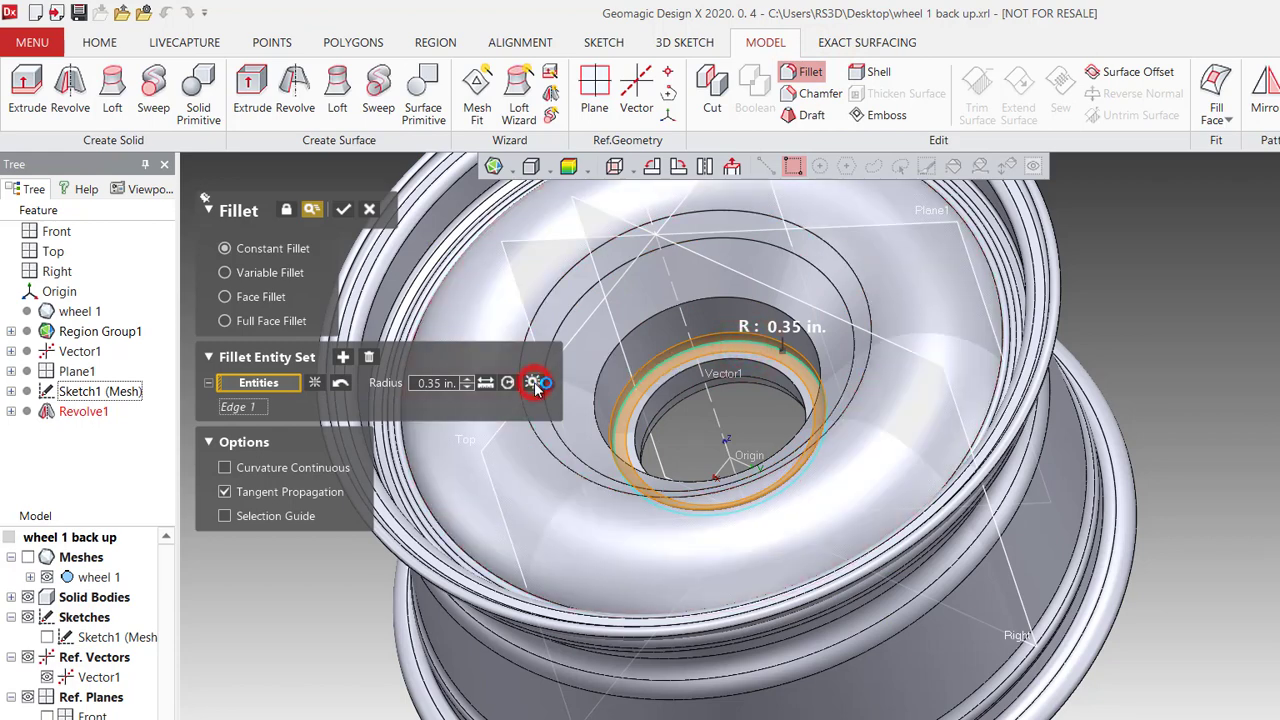
left_click(773, 360)
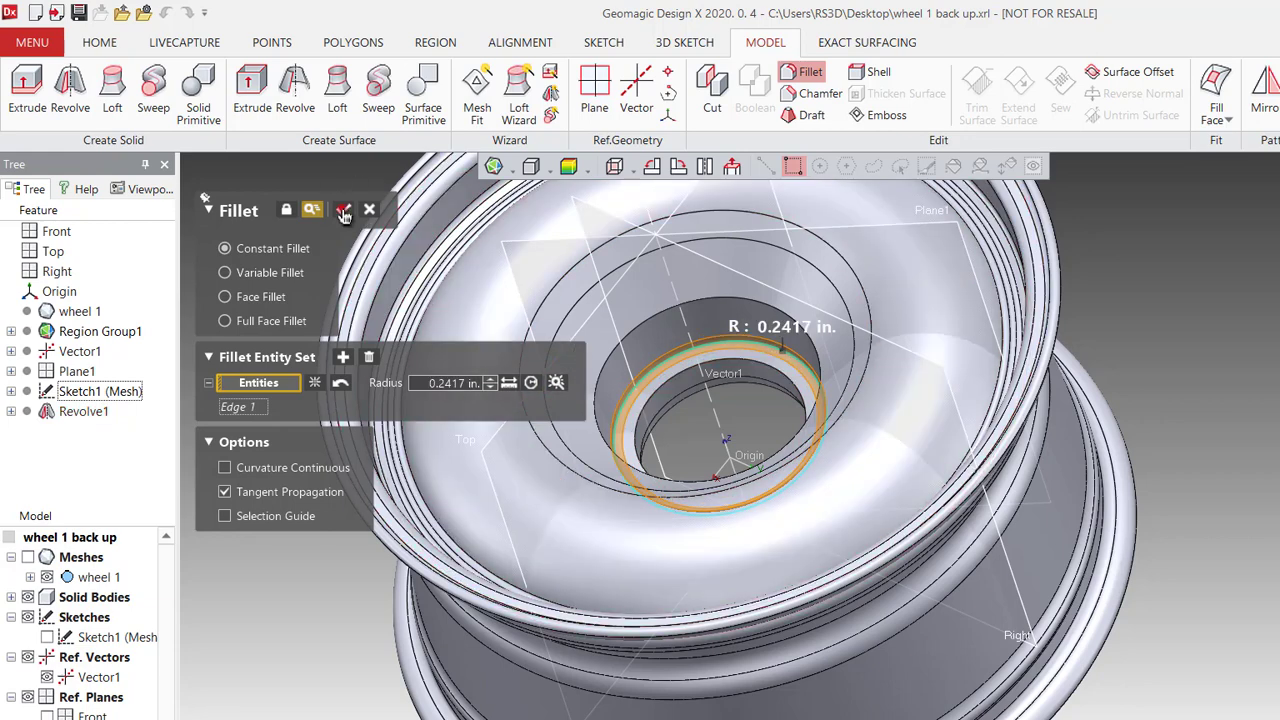
left_click(343, 210)
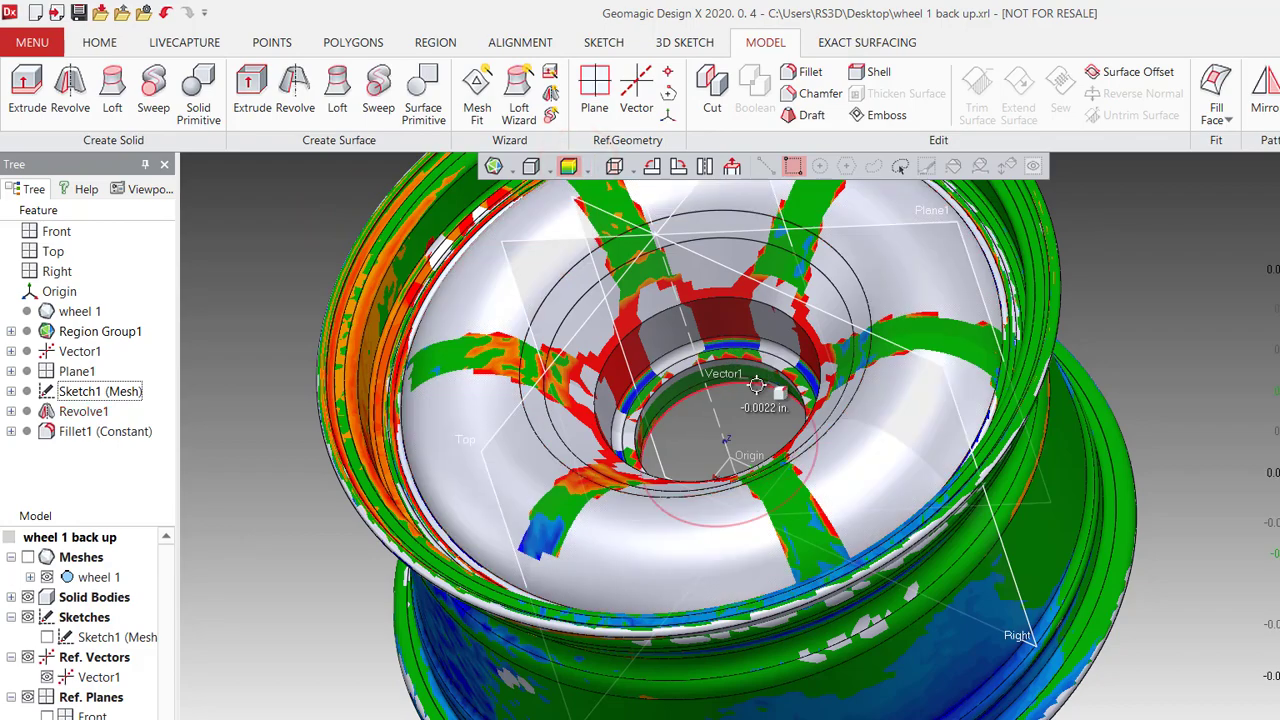
Compare the new hub fillet with the scanned mesh regions by showing and hiding the solid body.
right_click_drag(771, 389, 810, 420)
scroll(699, 358, "up", 3)
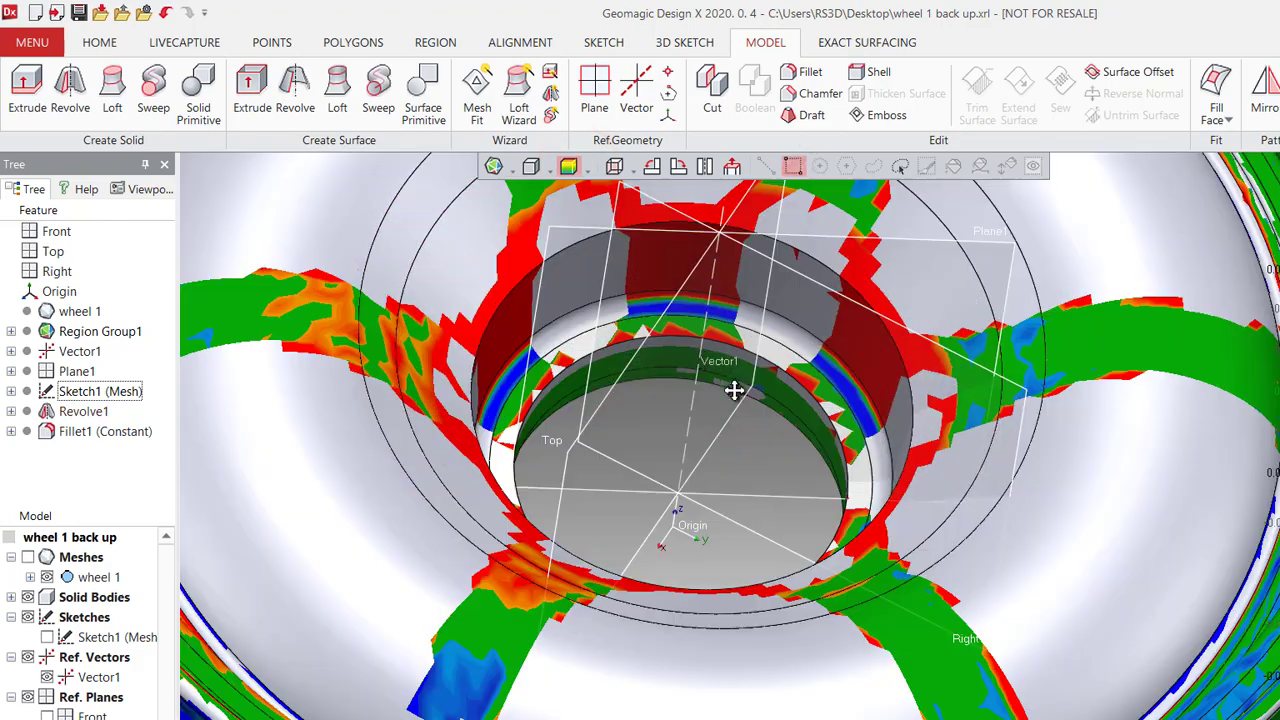
right_click_drag(733, 241, 733, 241)
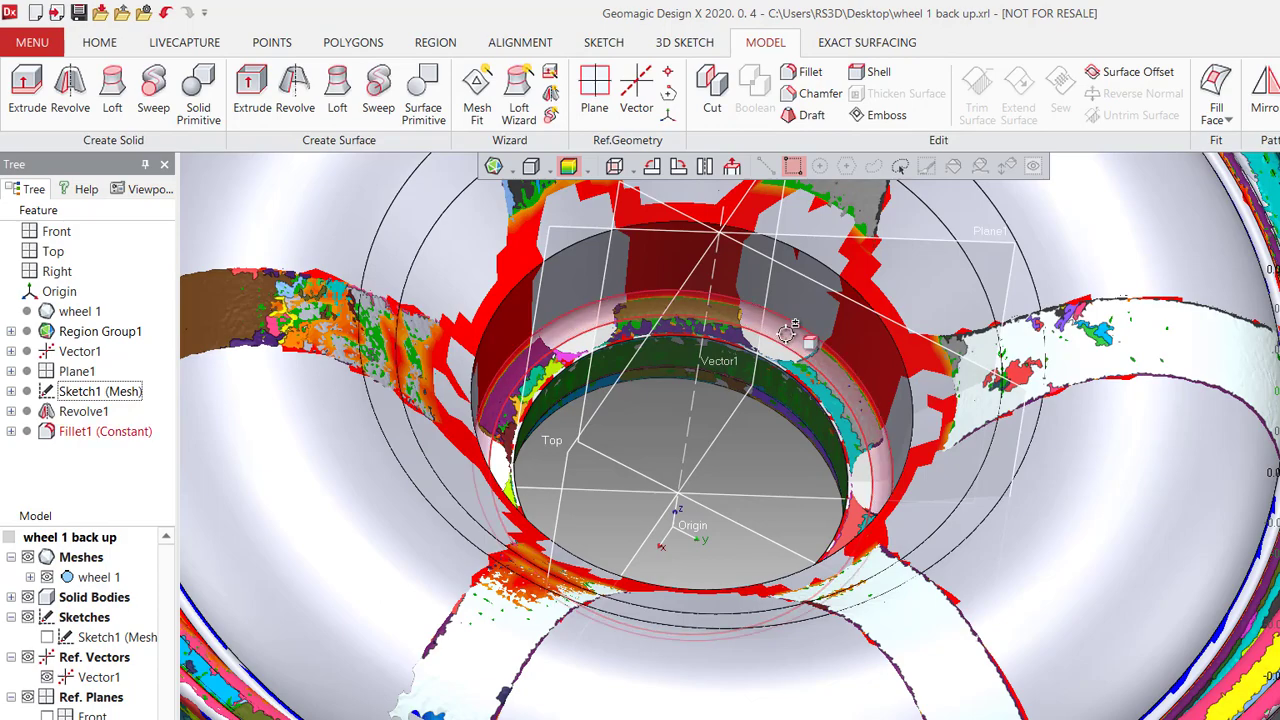
right_click_drag(803, 339, 718, 392)
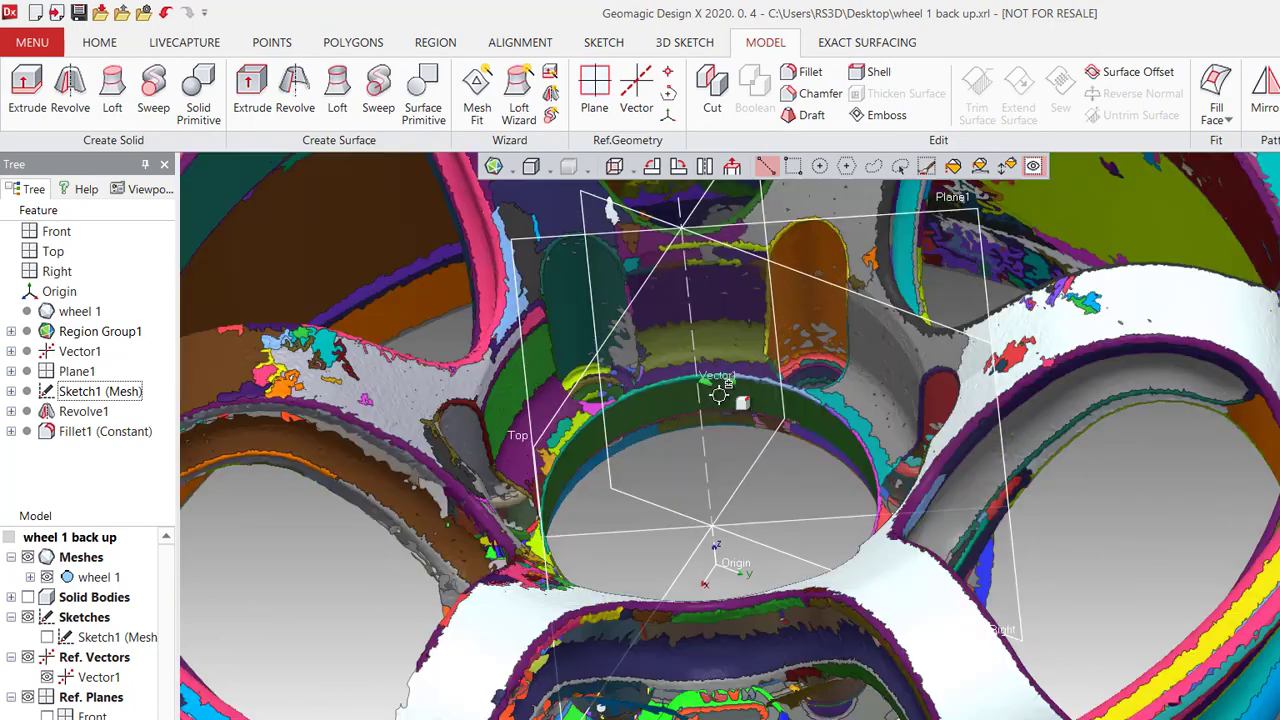
key("ctrl+1")
key("ctrl+1")
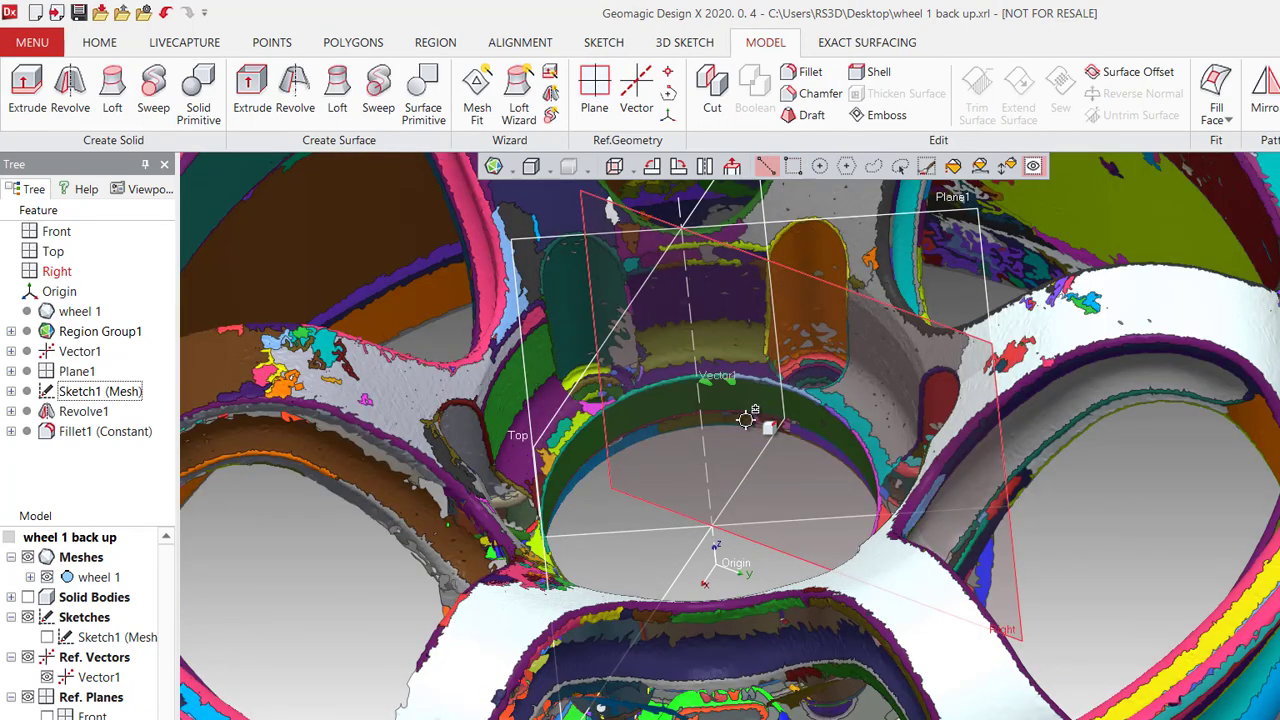
key("ctrl+5")
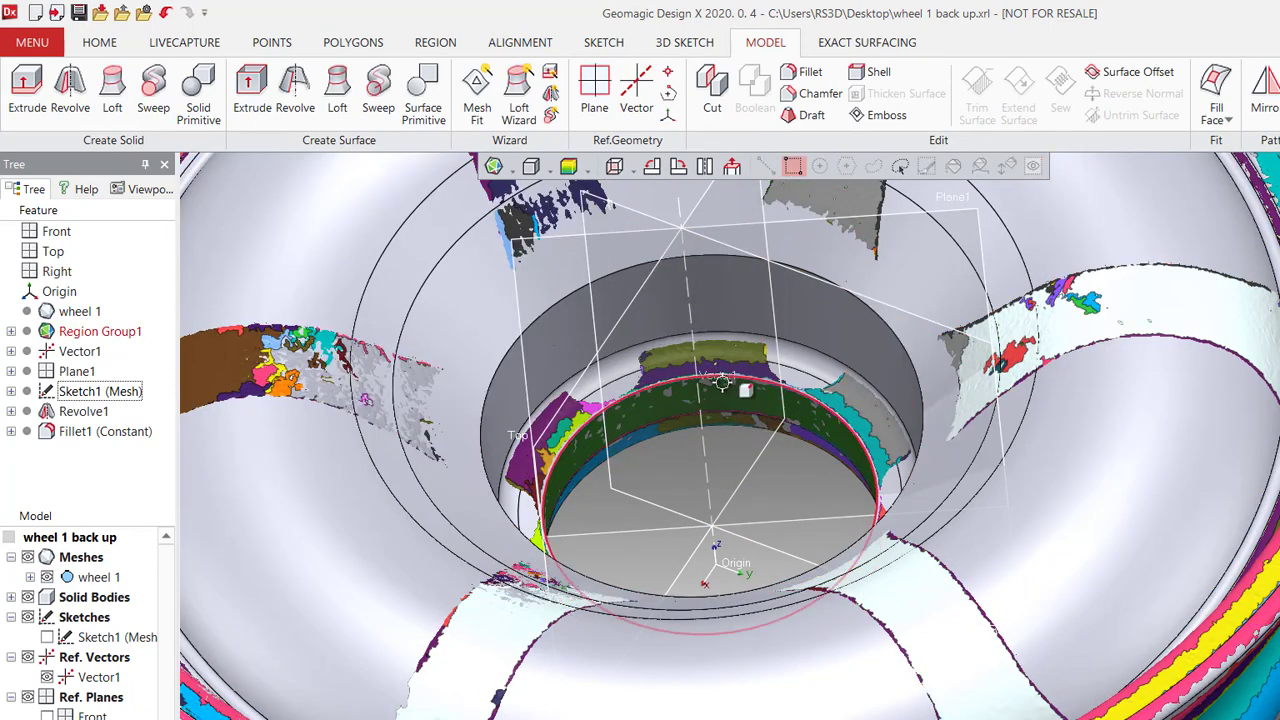
Fillet the upper edge of the hub's centre bore with a constant radius of 0.0351 in.
right_click_drag(726, 384, 776, 600)
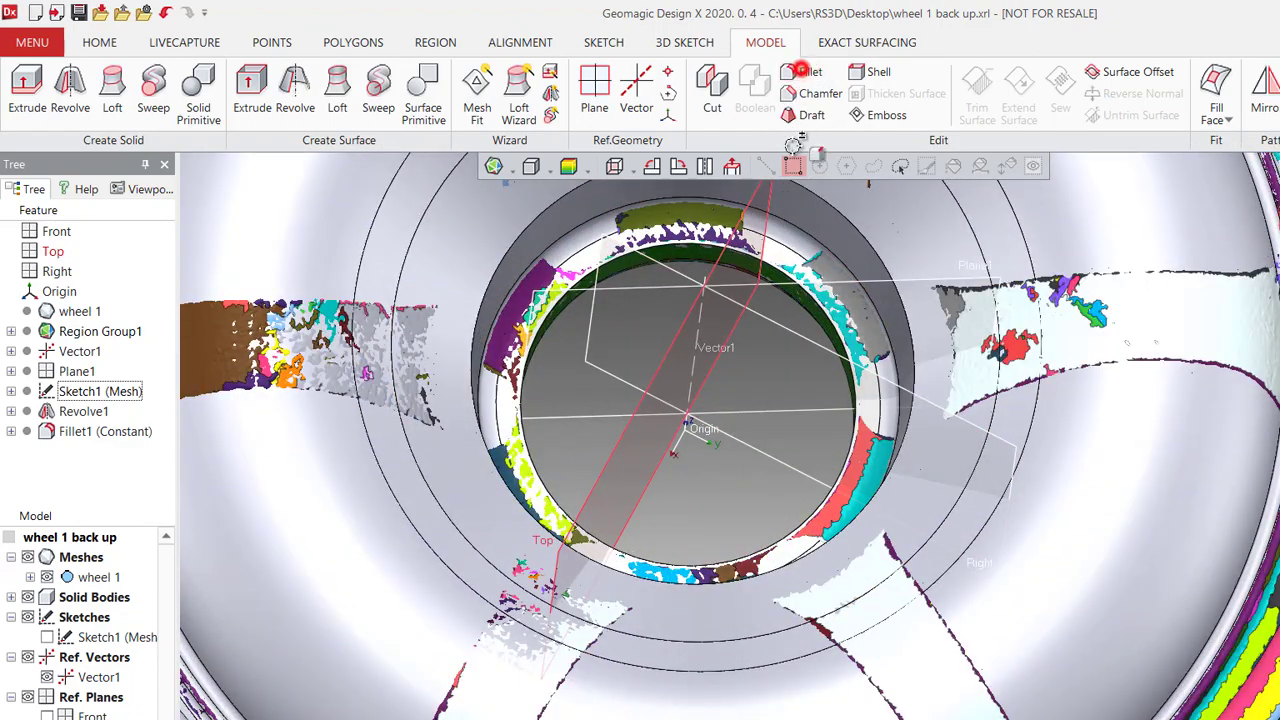
left_click(806, 71)
left_click(687, 248)
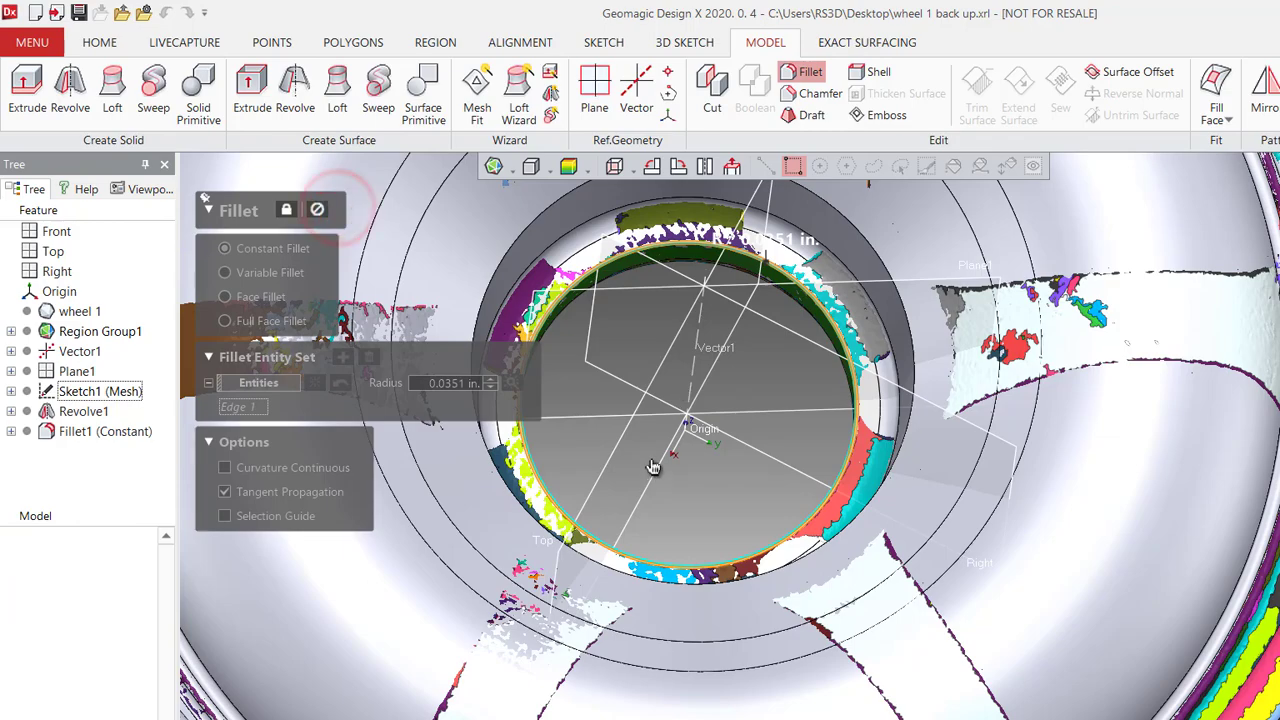
Hide the solid body and start a 3D mesh sketch on the scanned wheel.
scroll(738, 386, "down", 4)
right_click_drag(738, 386, 727, 432)
scroll(727, 432, "up", 2)
scroll(727, 431, "up", 2)
key("ctrl+1")
scroll(732, 436, "up", 1)
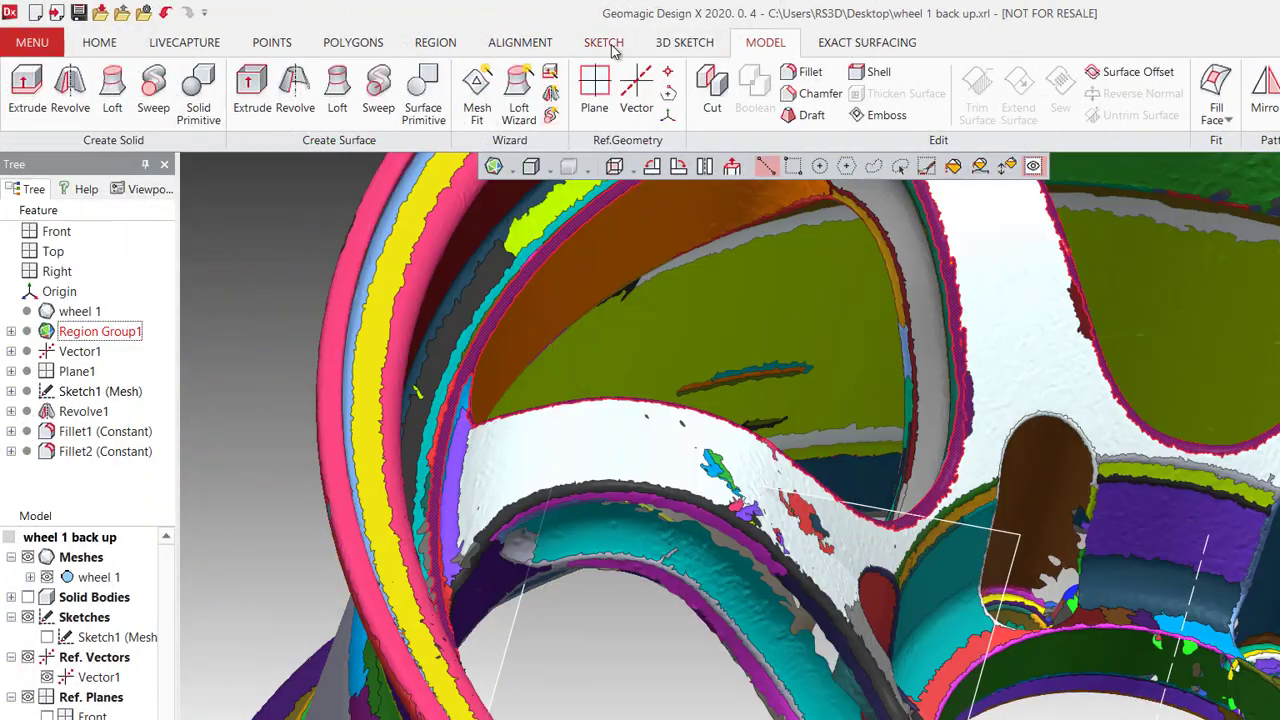
left_click(684, 42)
left_click(34, 112)
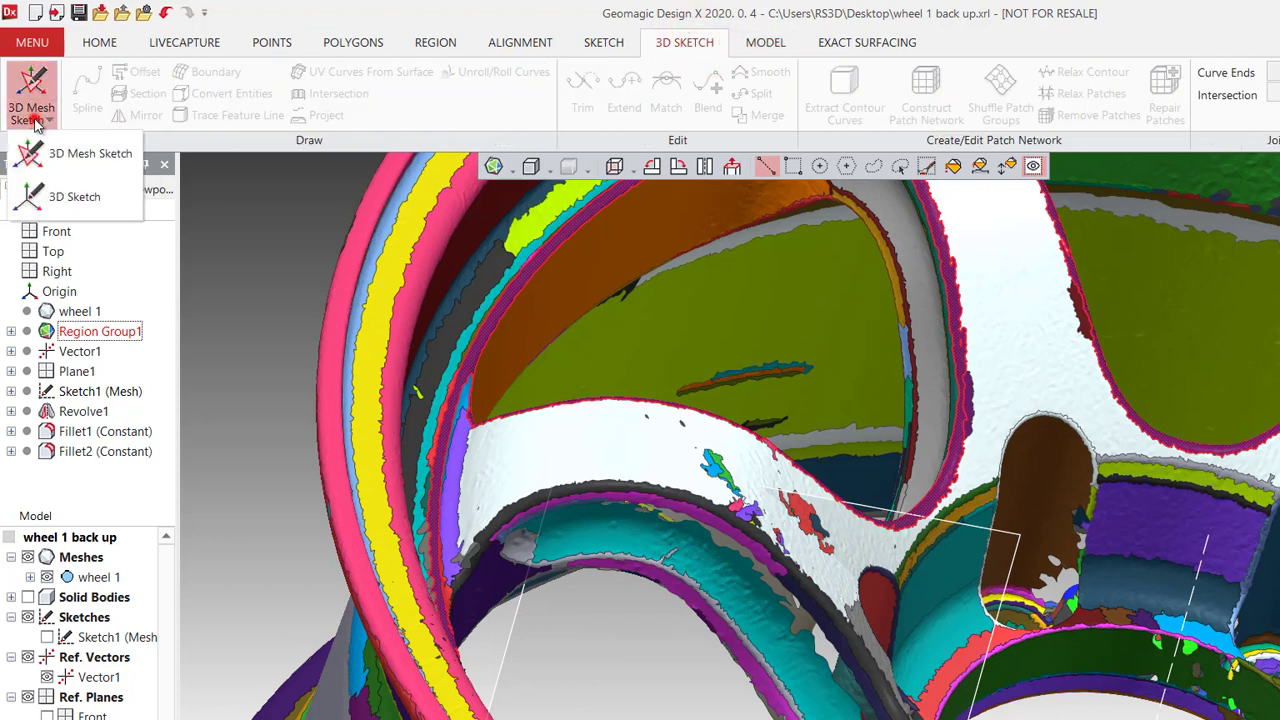
left_click(70, 153)
Begin a spline on the mesh along the rim-side upper edge of one spoke opening, up to its outer corner.
right_click_drag(542, 418, 392, 326)
left_click(86, 88)
mouse_move(742, 233)
right_mouse_down("shift")
mouse_move(760, 300)
mouse_move(754, 383)
mouse_move(971, 409)
mouse_move(1049, 477)
mouse_move(772, 502)
right_mouse_up("shift")
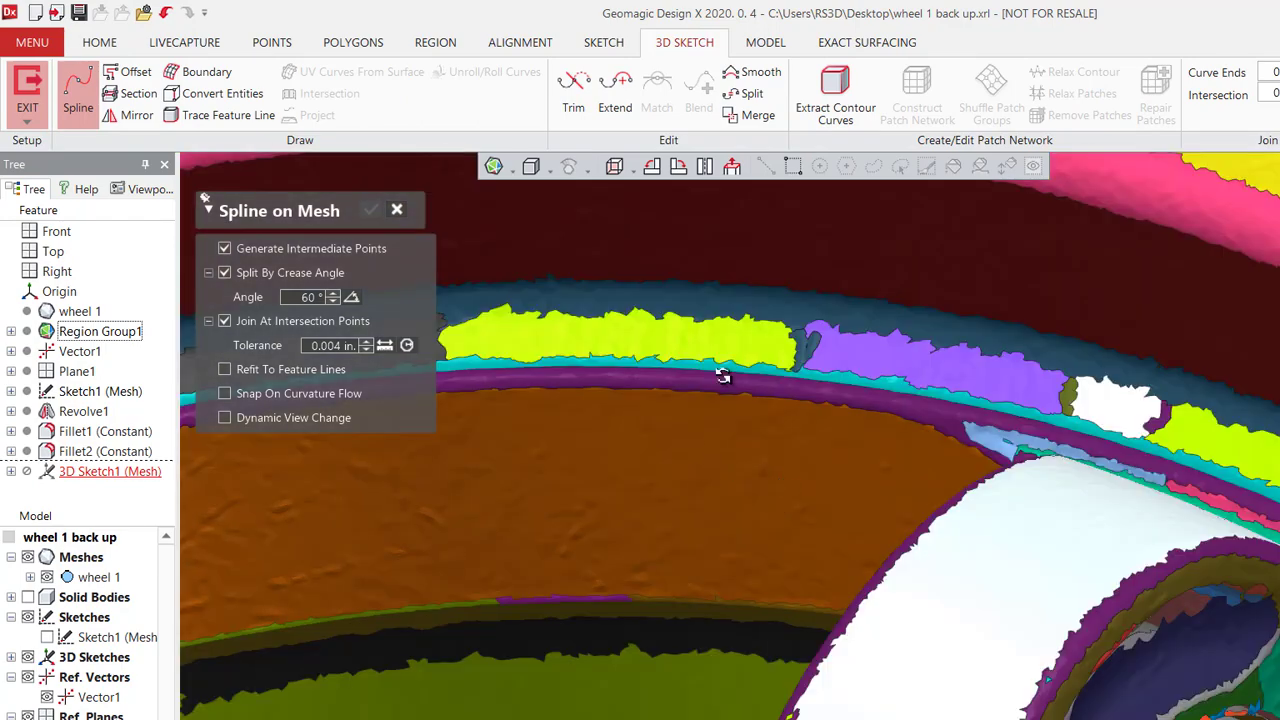
right_click_drag(722, 376, 729, 391)
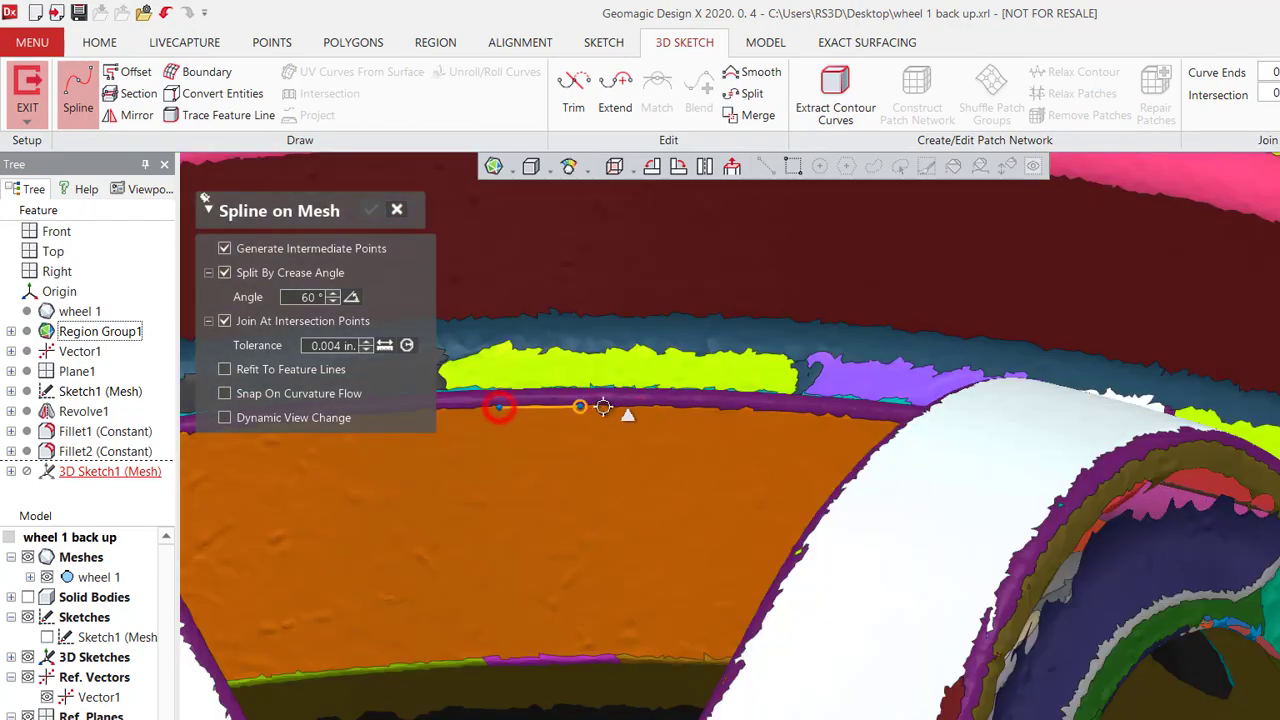
left_click(680, 406)
right_click_drag(862, 449, 997, 469)
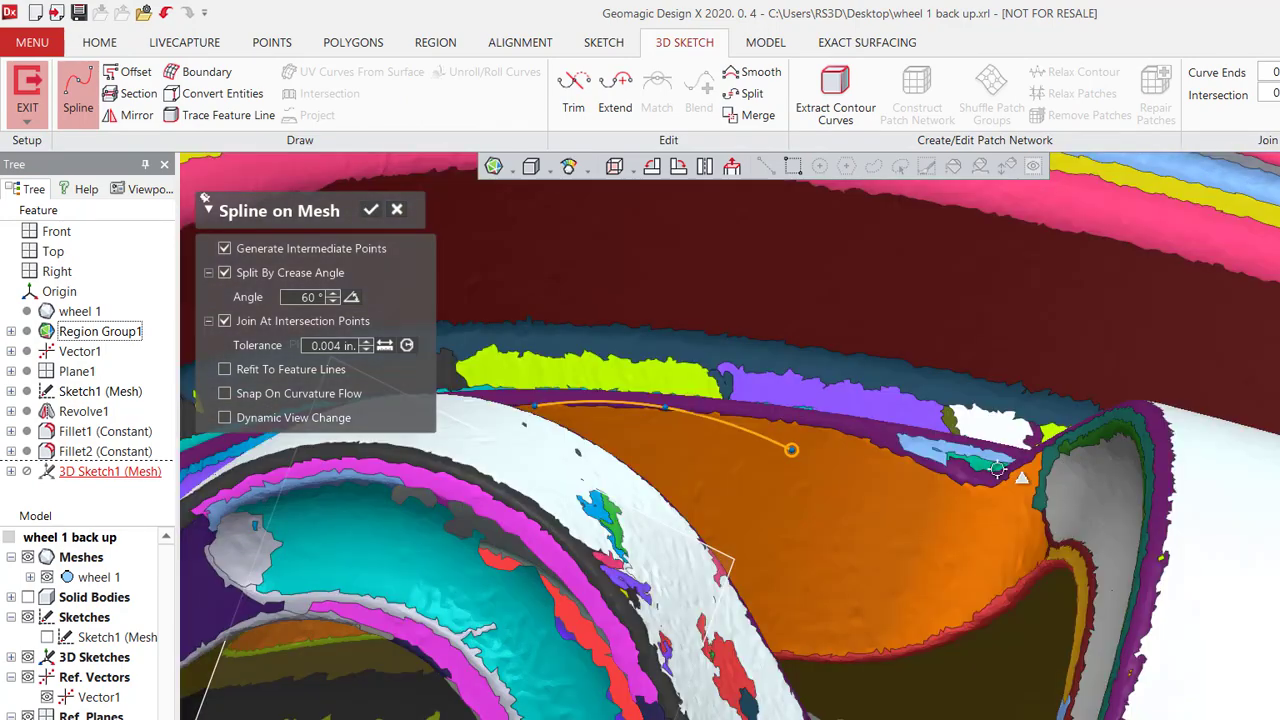
left_click(815, 426)
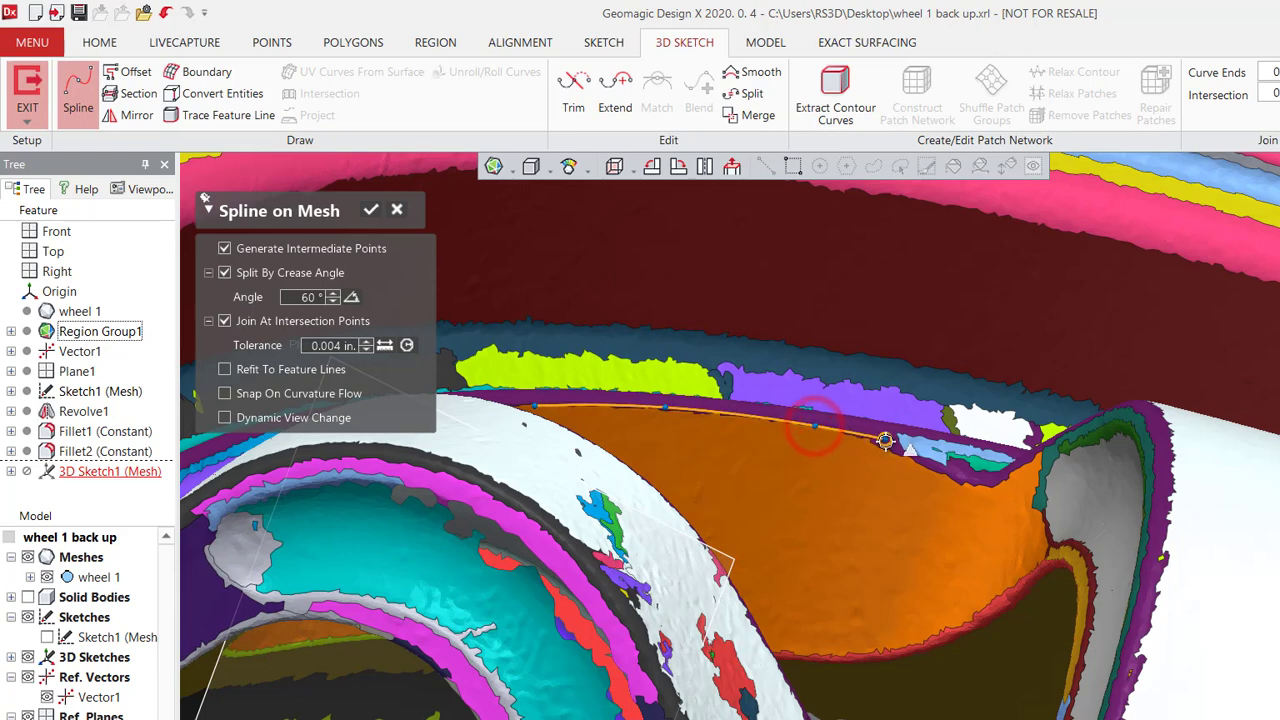
left_click(885, 444)
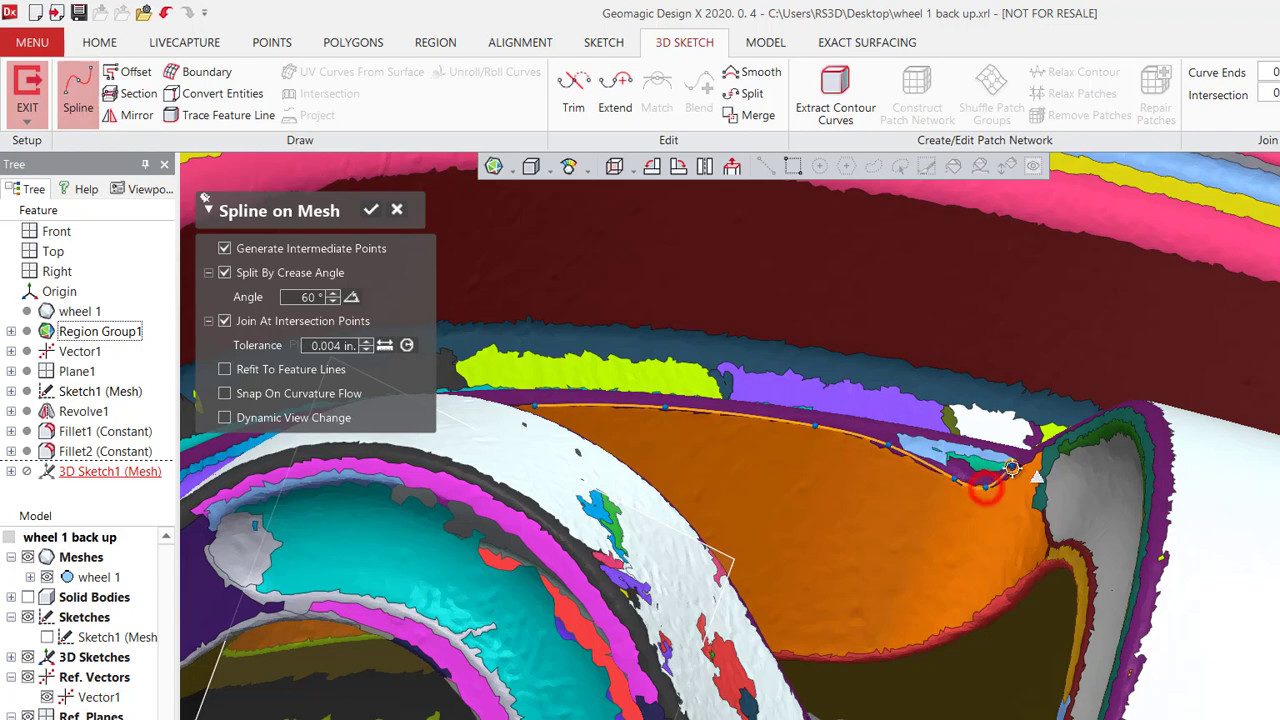
Continue the spline around the opening's outer corner and onto the upper edge of the adjoining spoke.
right_click_drag(1060, 508, 930, 452)
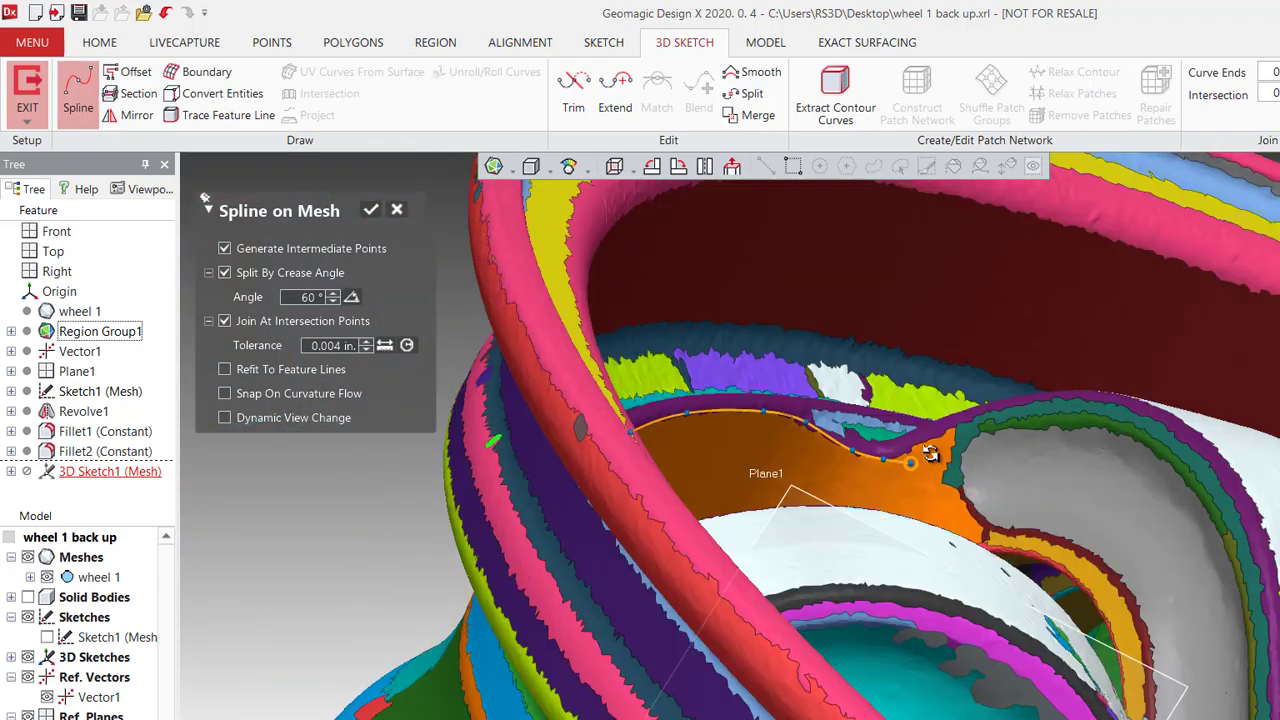
scroll(930, 452, "up", 2)
left_click(938, 423)
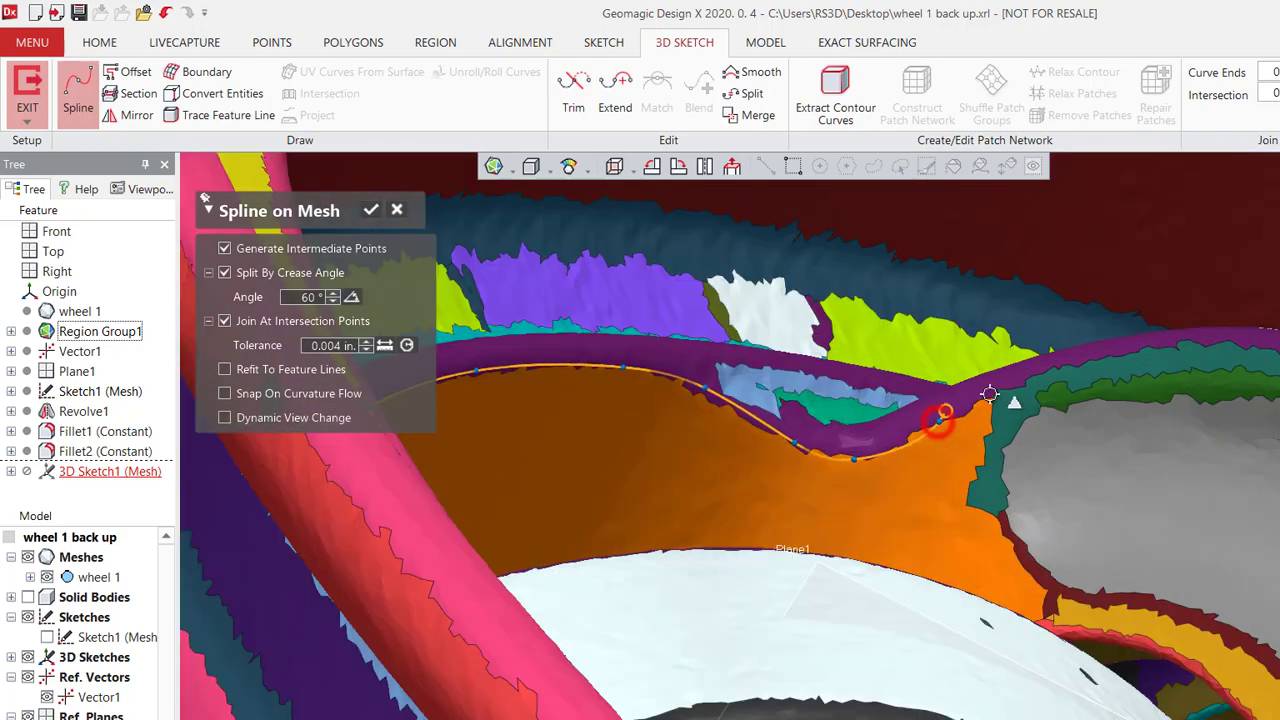
left_click(1067, 363)
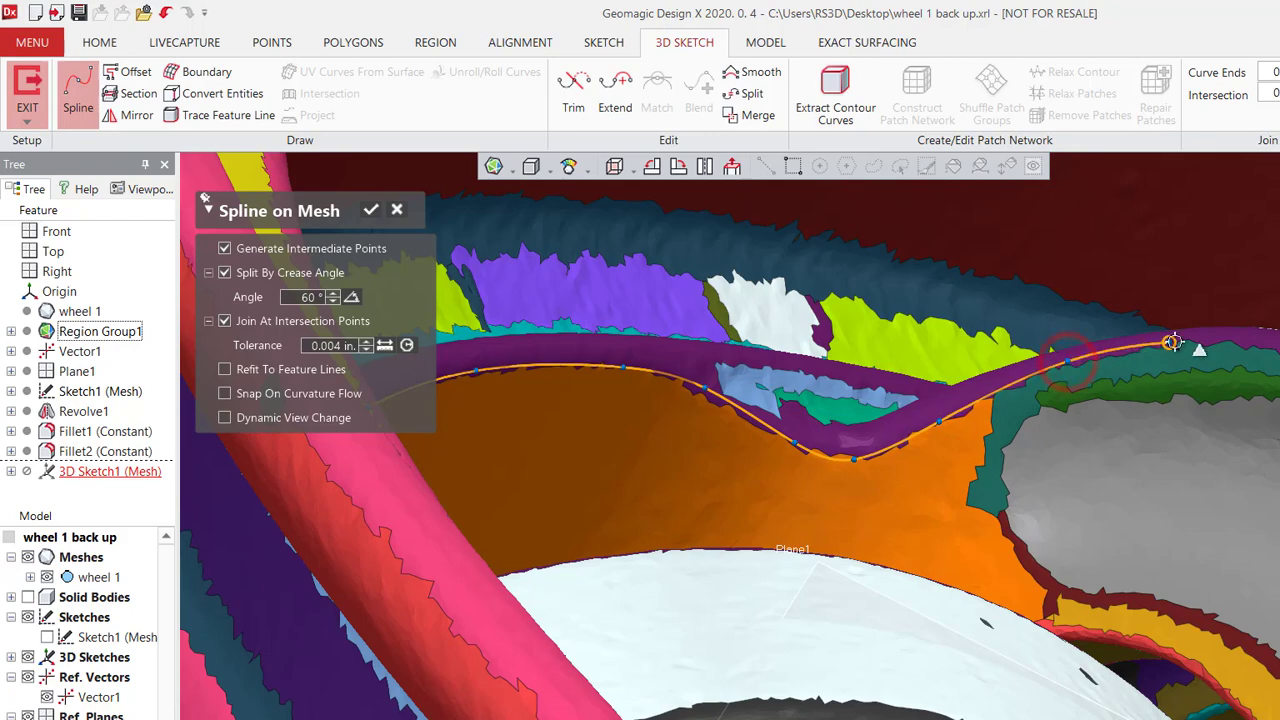
left_click(1187, 340)
right_click_drag(1187, 340, 1052, 400)
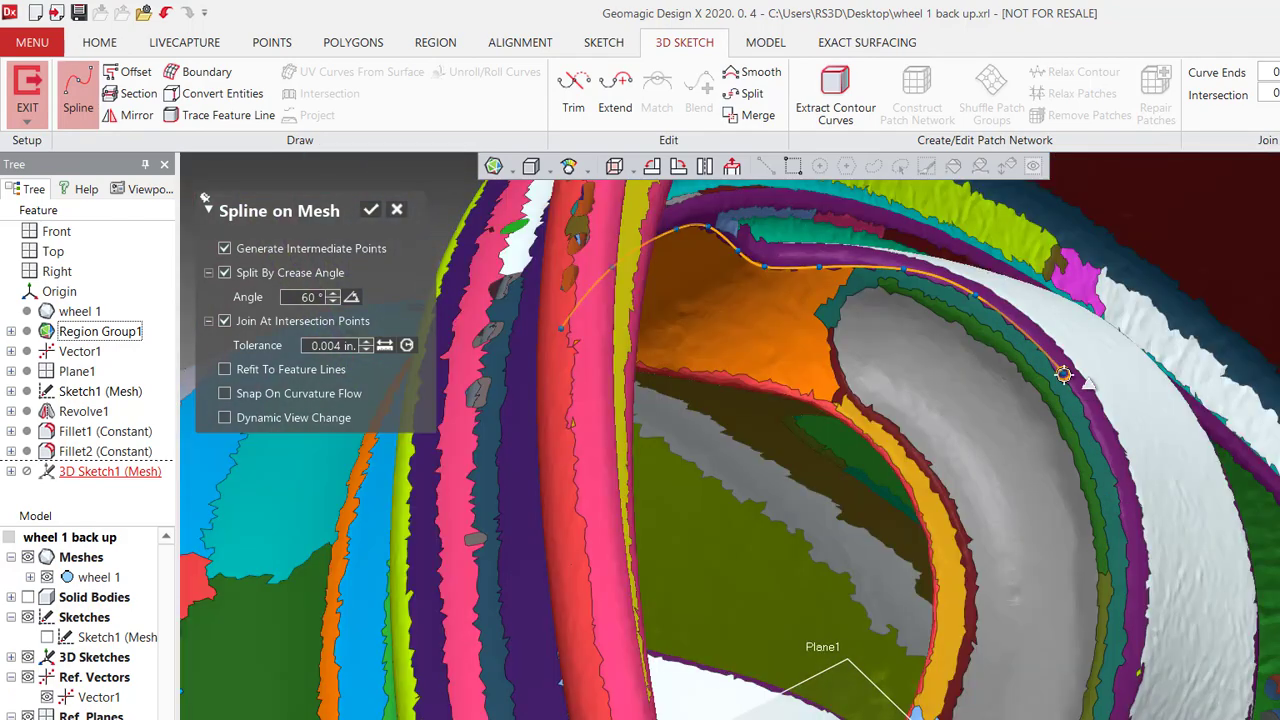
Extend the spline down the first spoke's upper edge and through the opening's hub-side curve.
right_click_drag(1140, 575, 888, 296)
scroll(888, 292, "up", 3)
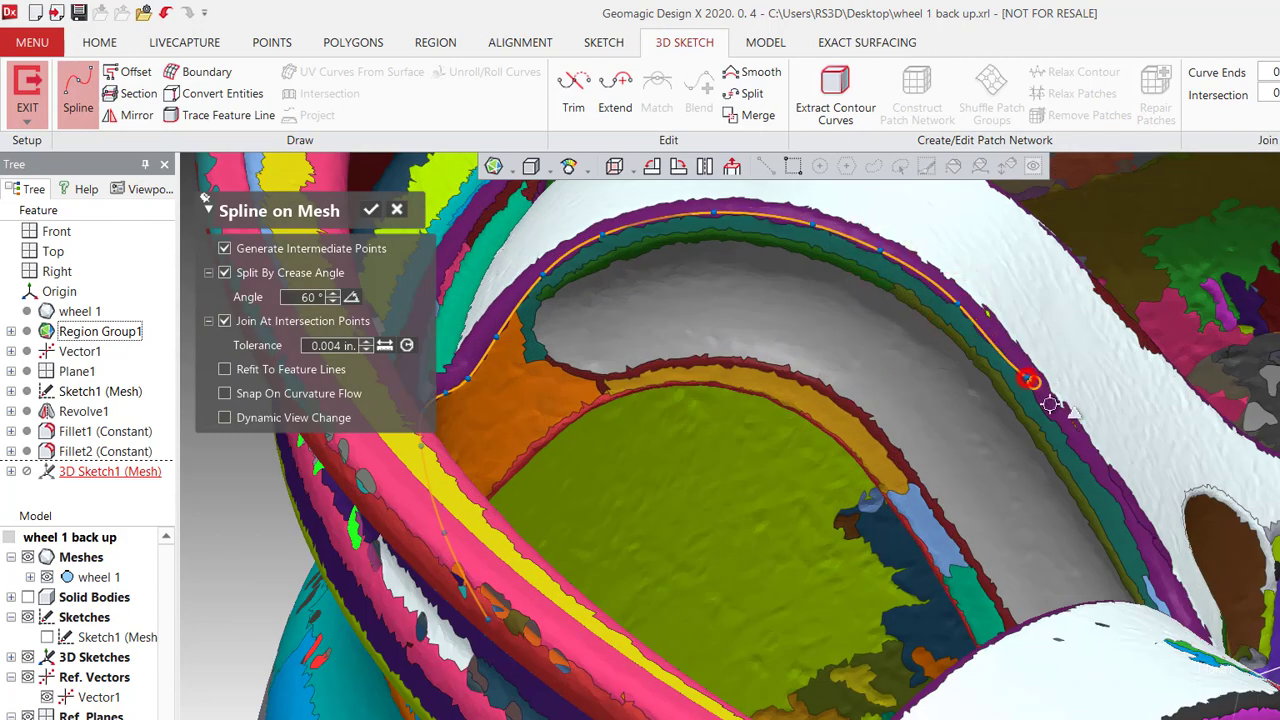
right_click_drag(1057, 552, 1038, 407)
right_click_drag(977, 450, 829, 428)
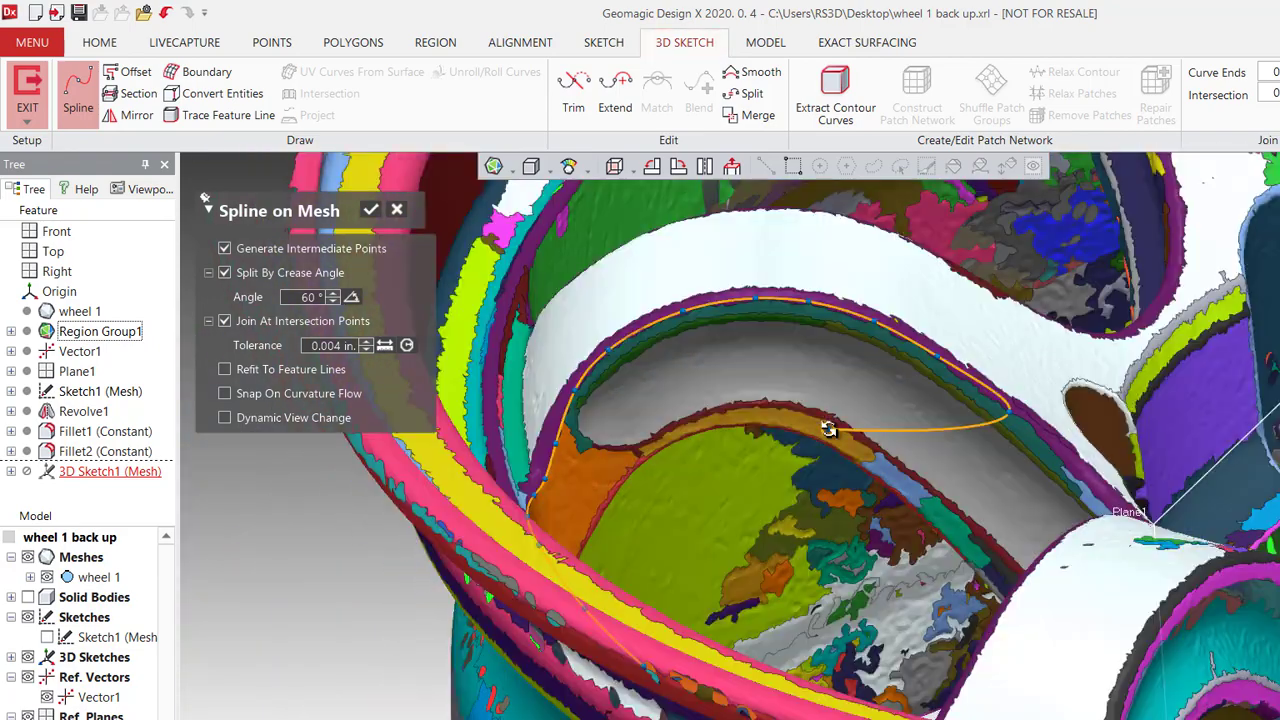
right_click_drag(595, 458, 1027, 573)
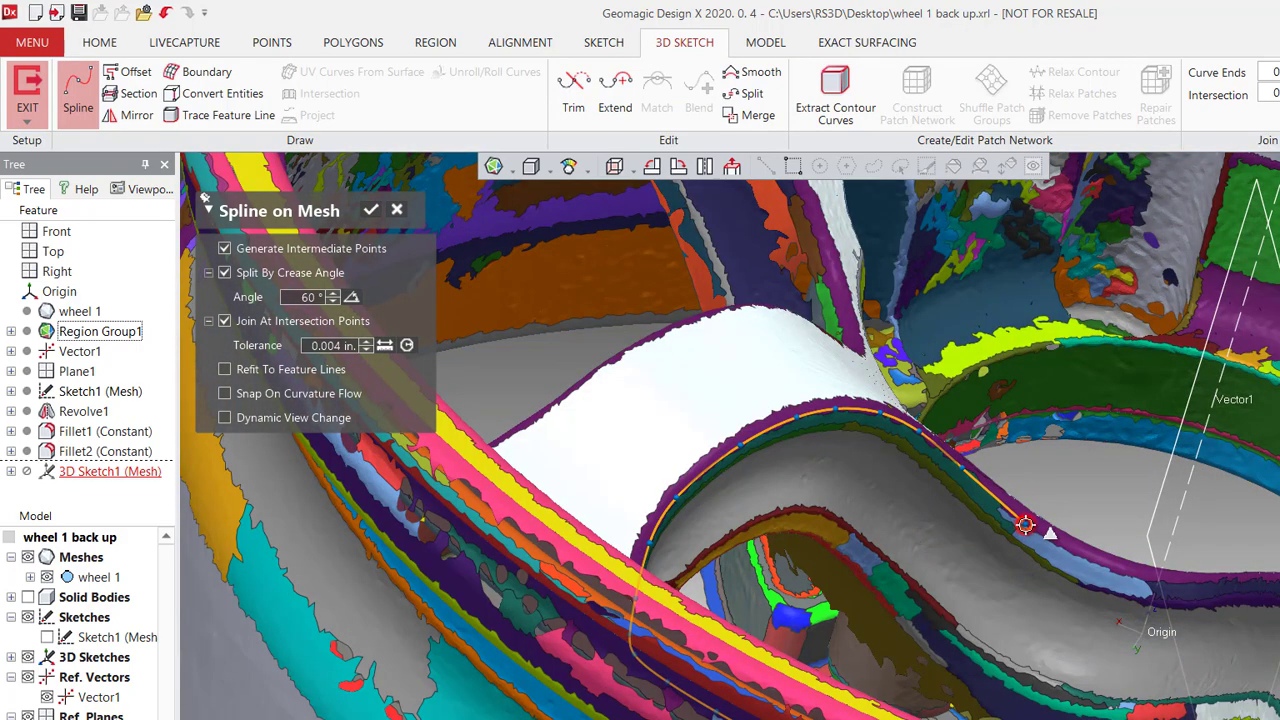
left_click(1025, 525)
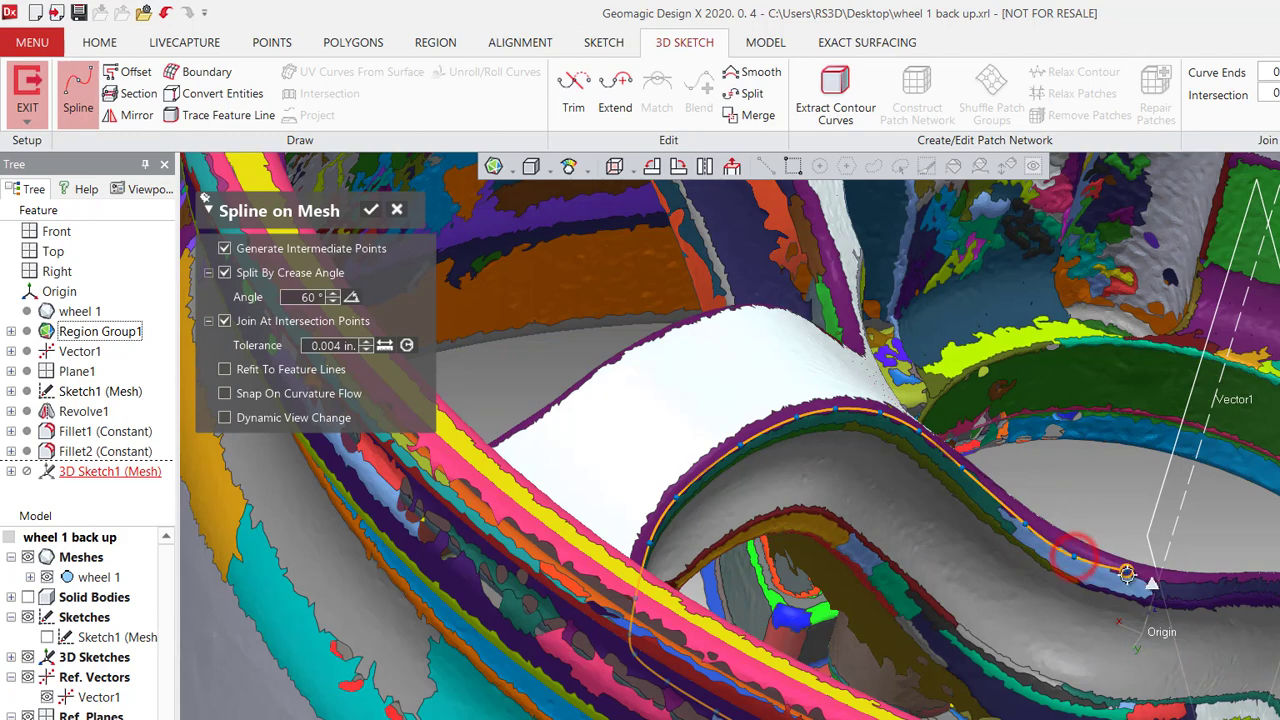
left_click(1135, 578)
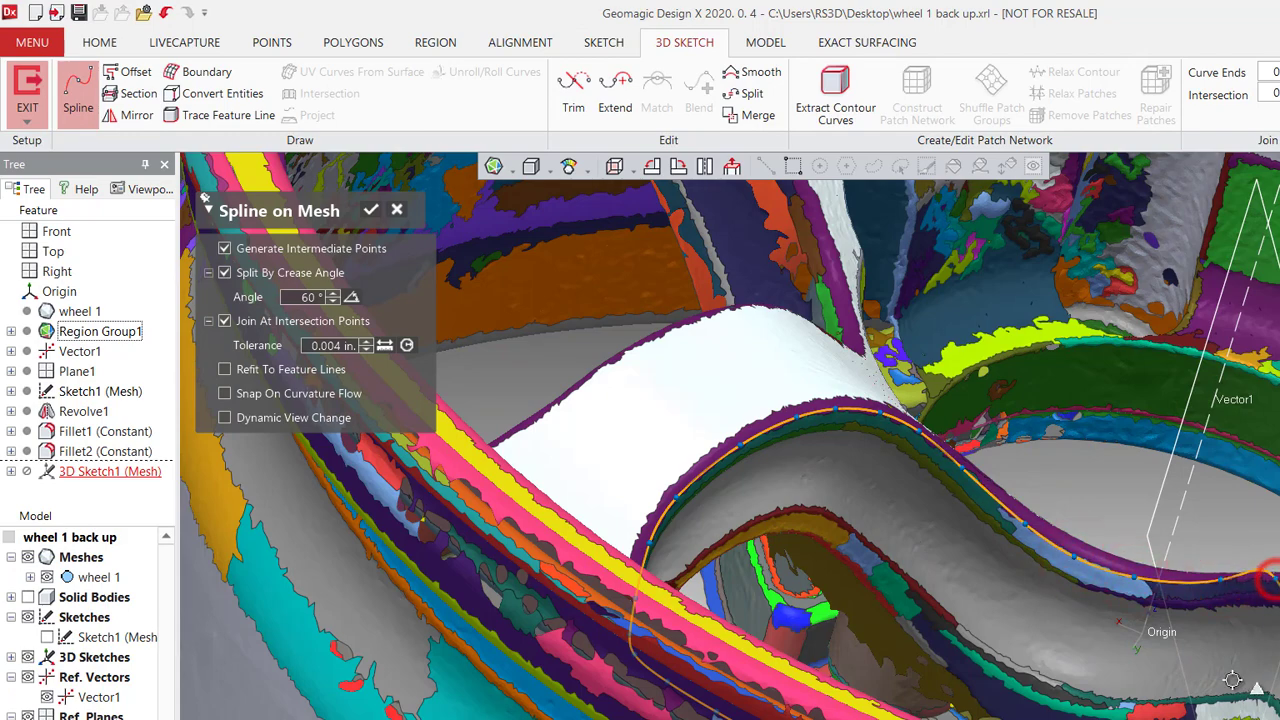
Carry the spline outward along the upper edge of the opposite spoke towards the rim.
right_click_drag(1232, 680, 1058, 497)
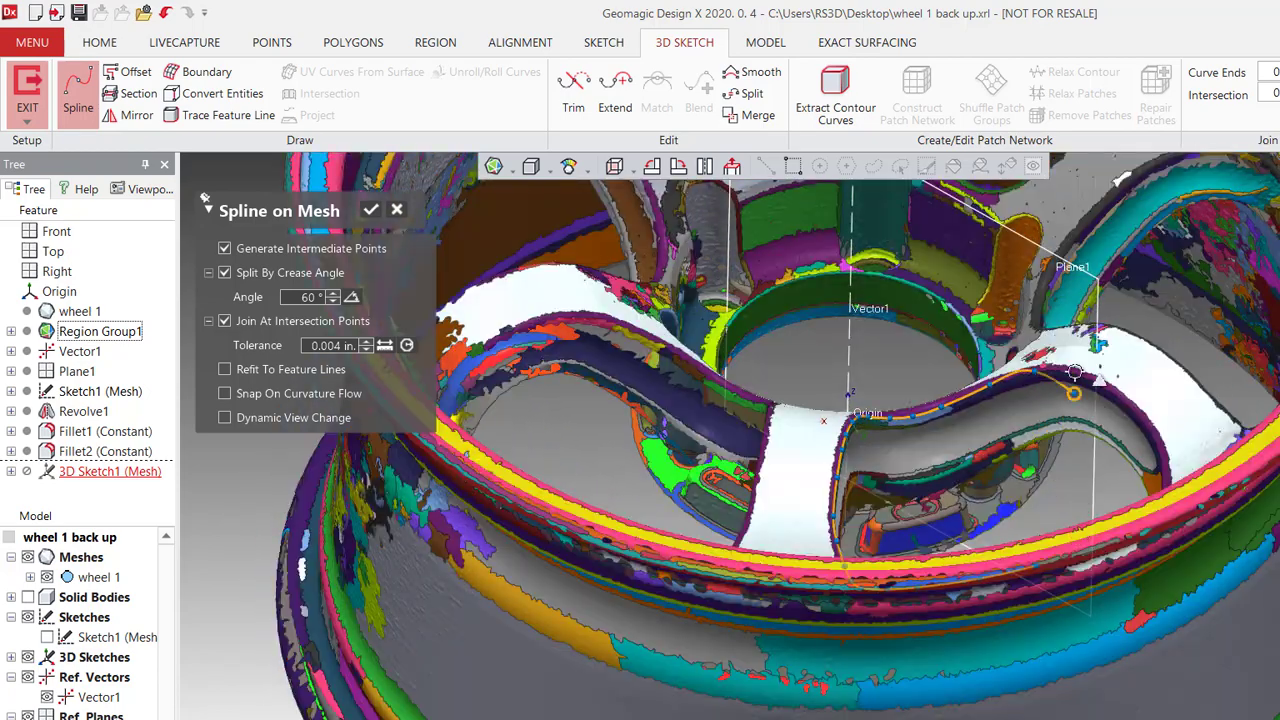
scroll(1073, 373, "up", 5)
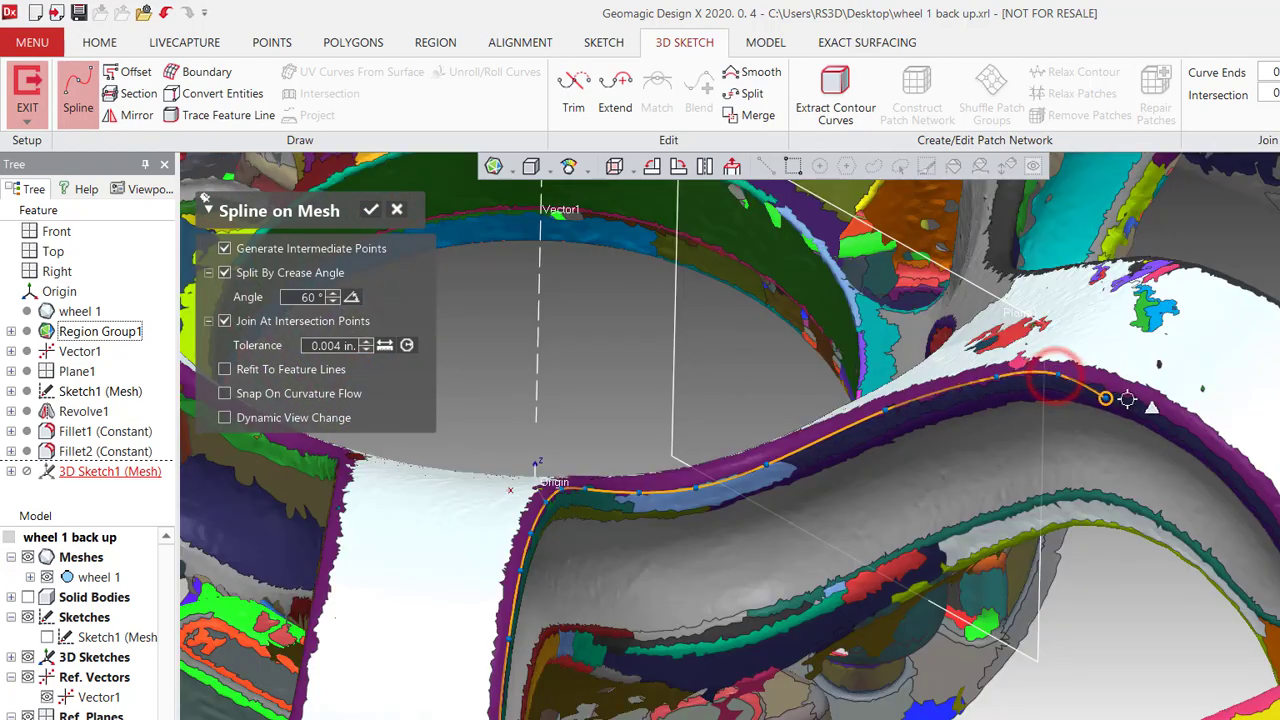
left_click(1213, 448)
mouse_move(1250, 560)
right_mouse_down()
mouse_move(1259, 618)
mouse_move(1129, 471)
right_mouse_up()
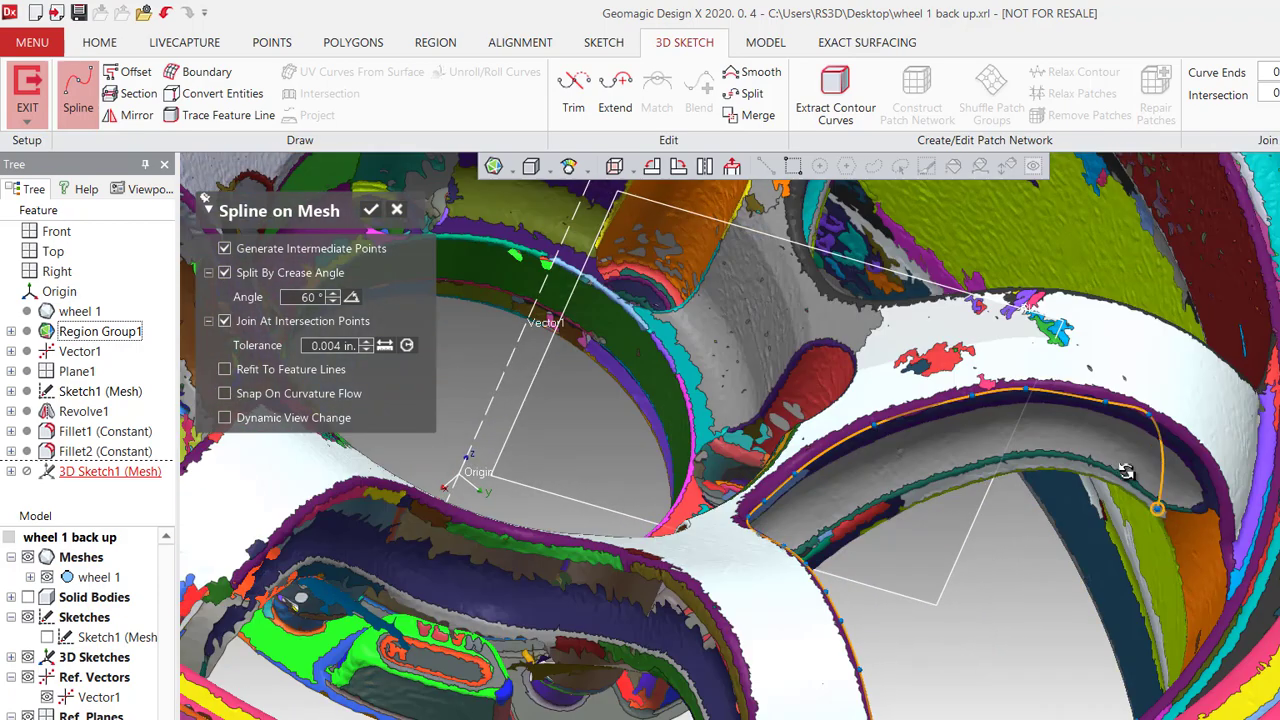
scroll(1163, 437, "up", 3)
scroll(1103, 430, "up", 4)
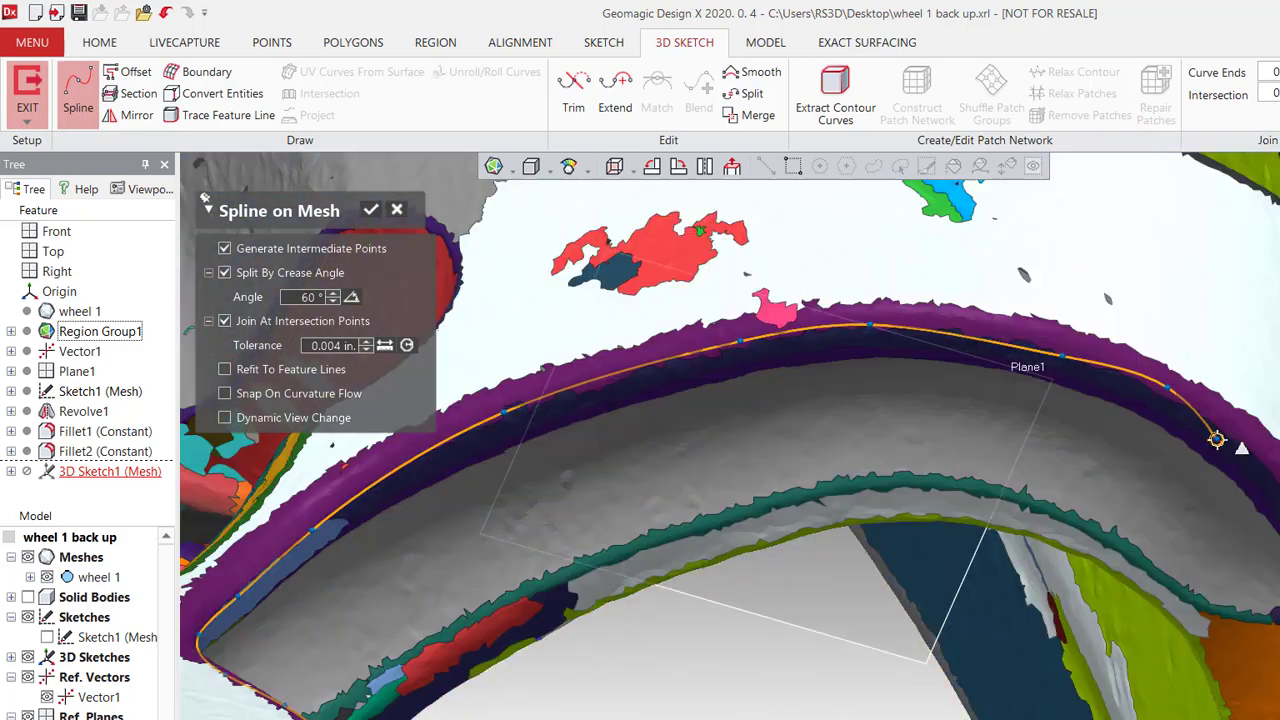
Route the spline around the second outer corner and back along the rim edge, closing it at its start point.
mouse_move(1276, 527)
right_mouse_down()
mouse_move(1143, 591)
mouse_move(1083, 486)
mouse_move(1030, 450)
right_mouse_up()
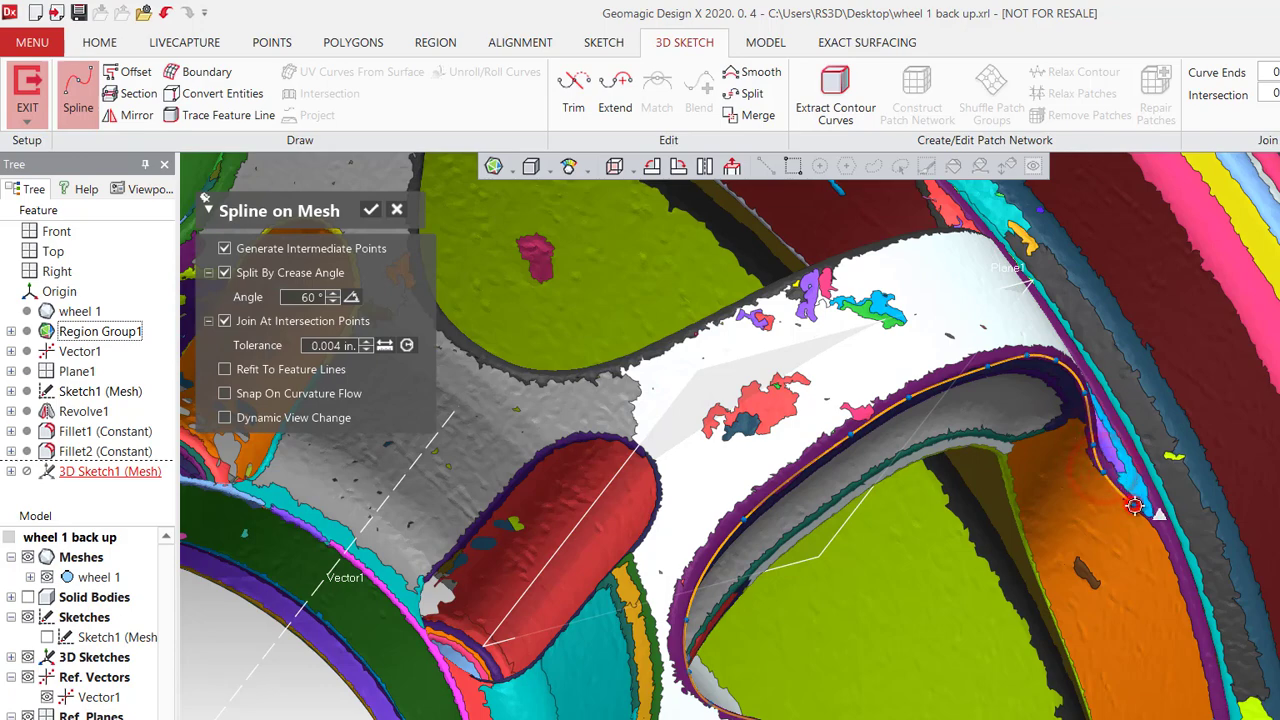
right_click_drag(1158, 532, 924, 565)
scroll(1016, 521, "up", 5)
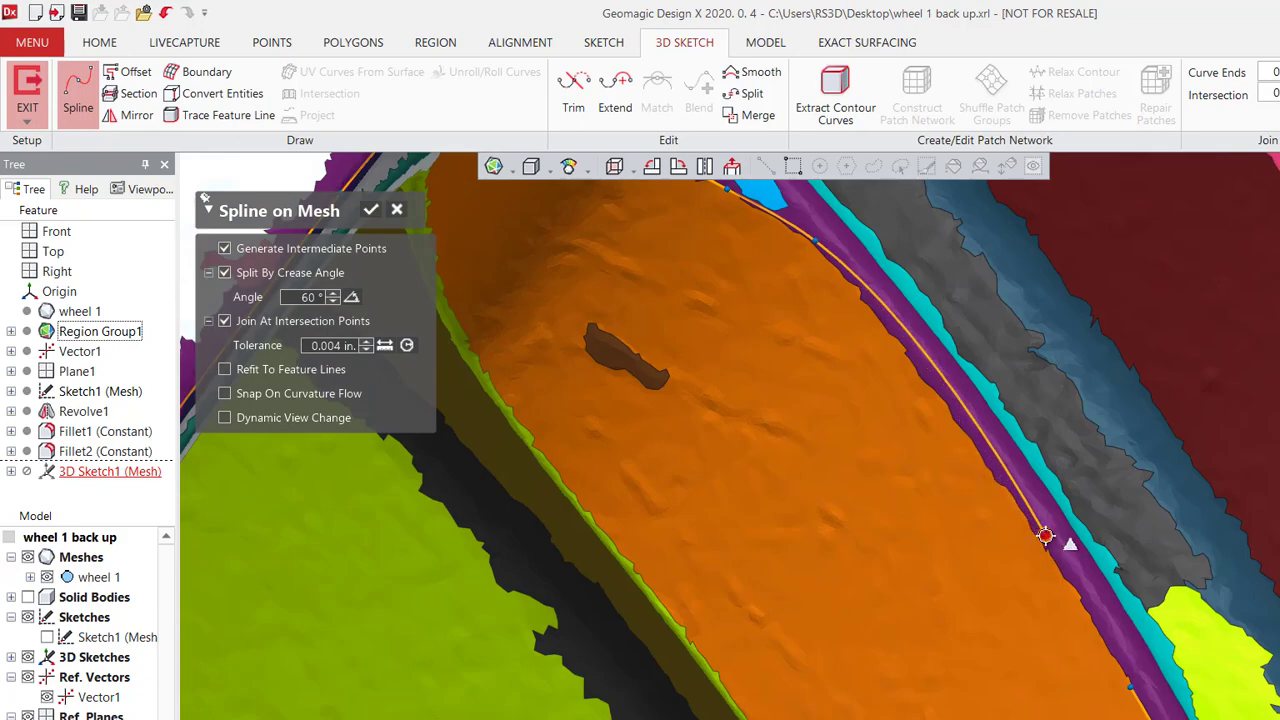
left_click(1045, 535)
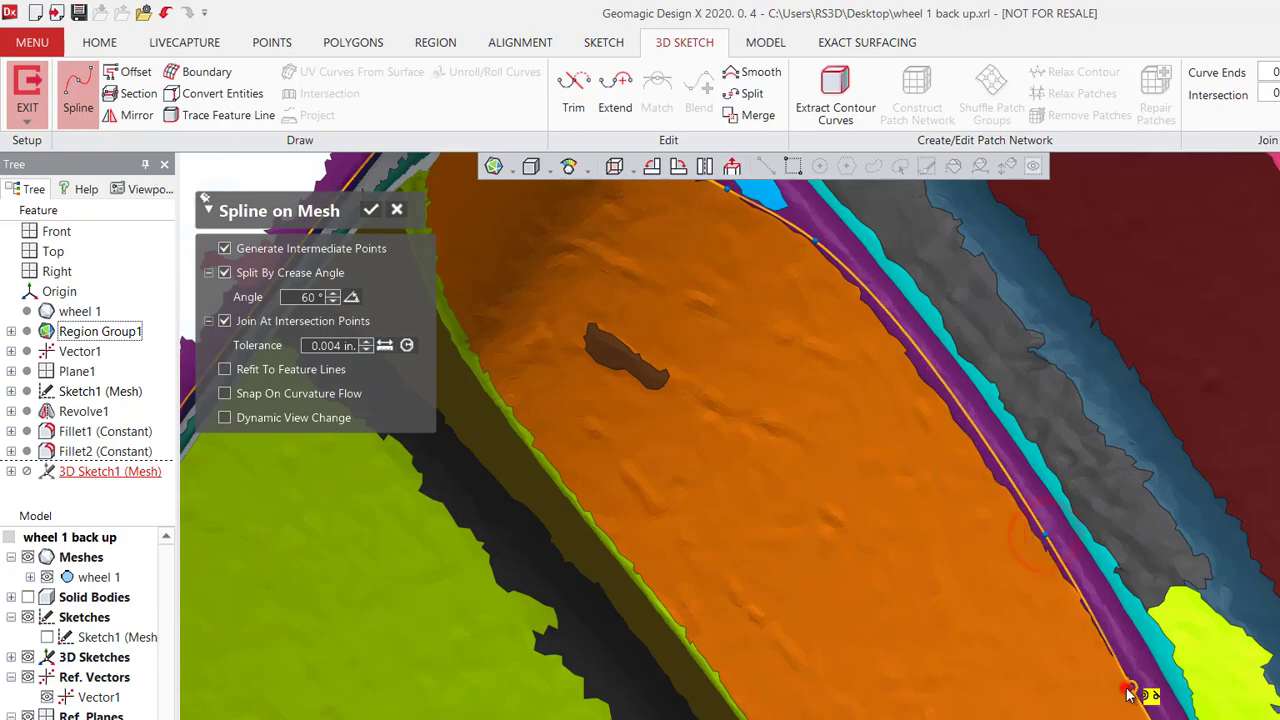
left_click(1127, 689)
Fine-tune the closed spline along the opposite spoke's curved edge and accept the curve.
scroll(1066, 591, "down", 6)
right_click_drag(666, 563, 783, 443)
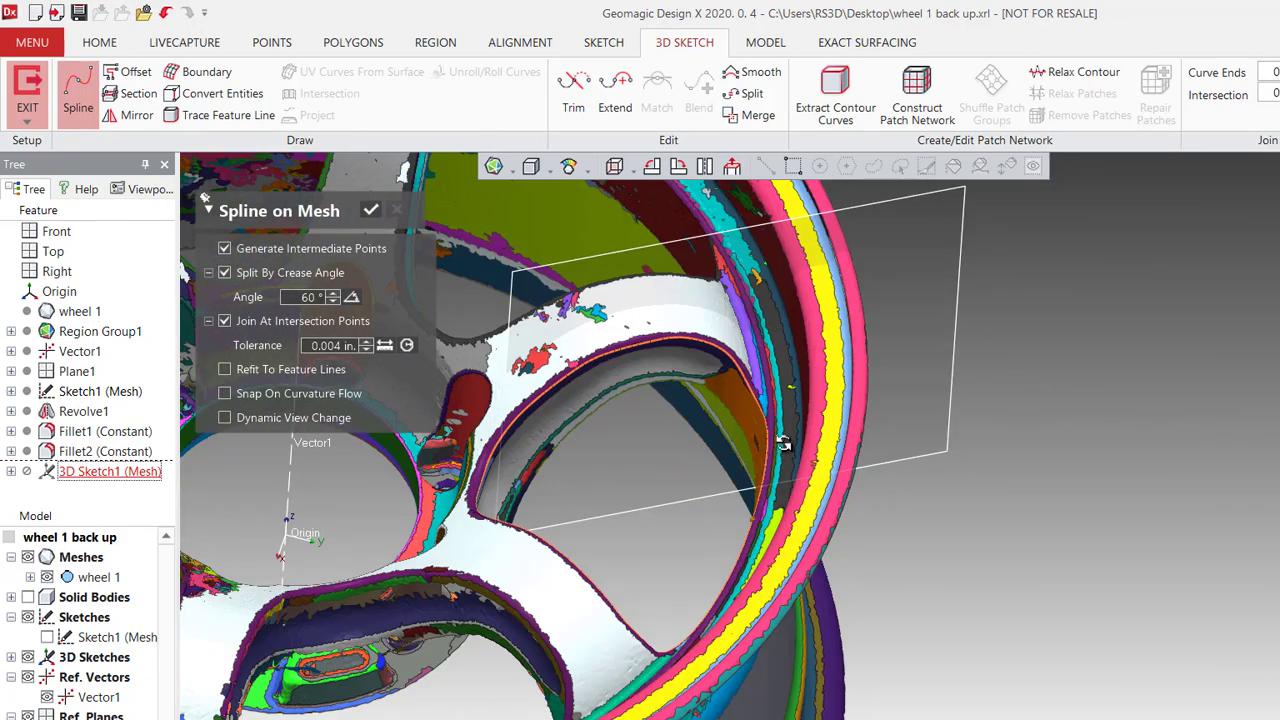
scroll(711, 354, "up", 5)
mouse_move(585, 342)
right_mouse_down()
mouse_move(571, 338)
mouse_move(485, 424)
mouse_move(608, 370)
mouse_move(596, 378)
right_mouse_up()
left_click_drag(593, 373, 593, 364)
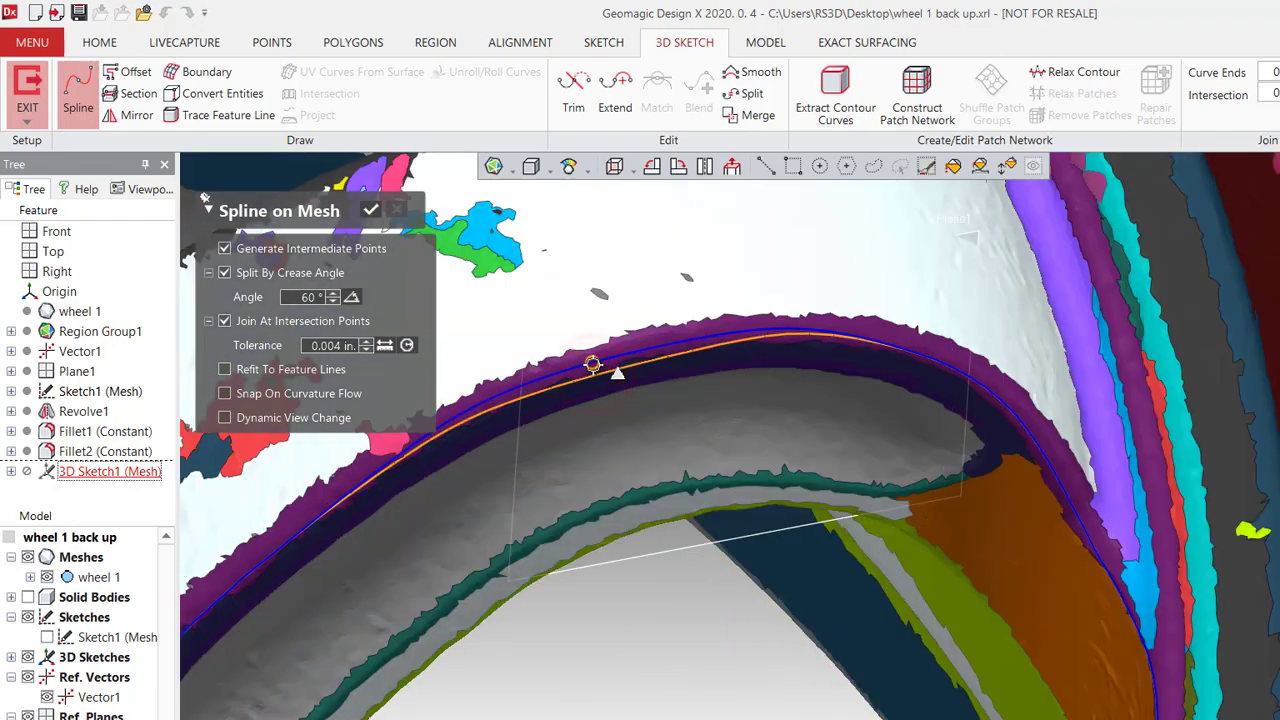
right_click_drag(813, 422, 800, 470)
key("ctrl+2")
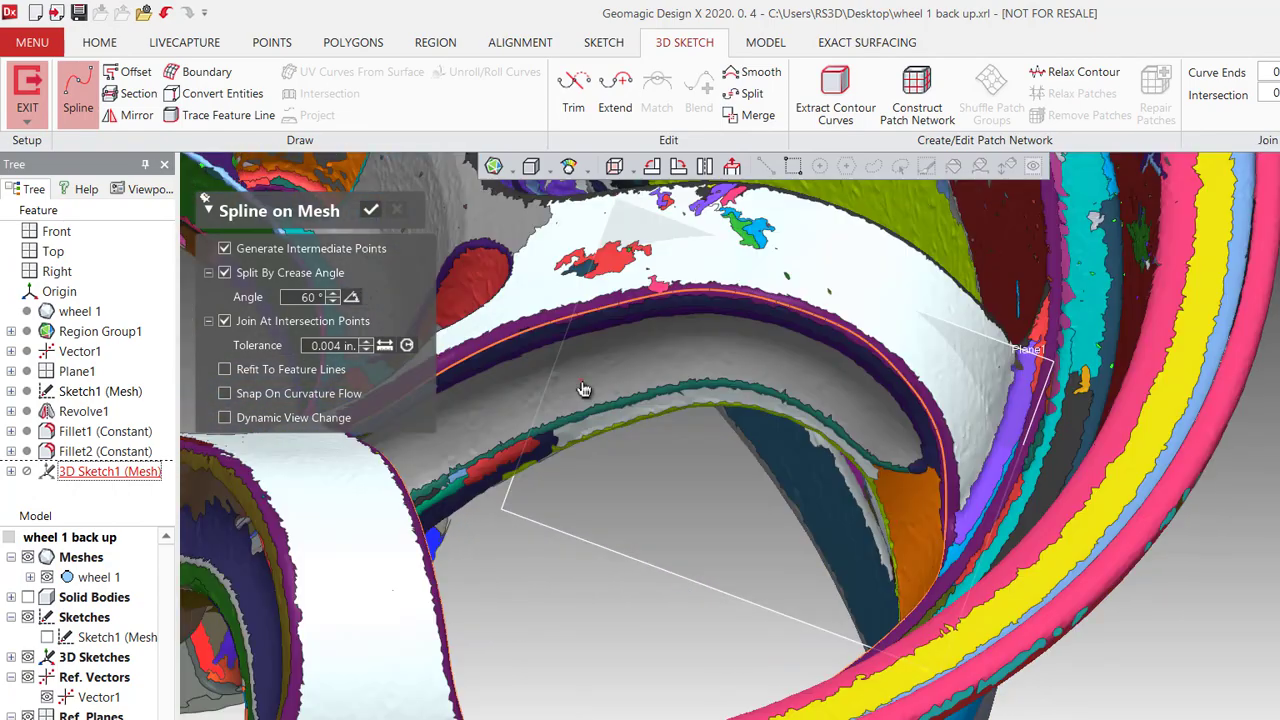
left_click(368, 210)
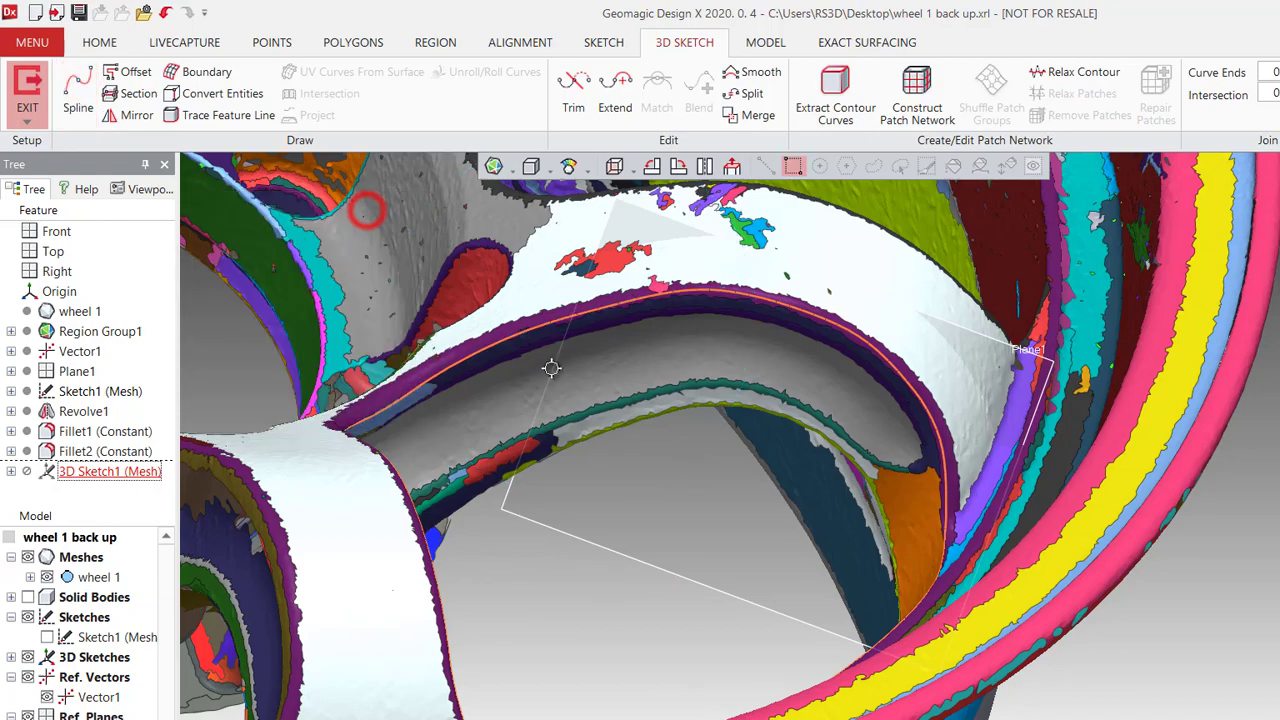
Begin a second mesh spline along the opening's lower inner edge, from the hub side out along the spoke.
right_click_drag(368, 210, 432, 508)
left_click(74, 98)
scroll(588, 421, "up", 5)
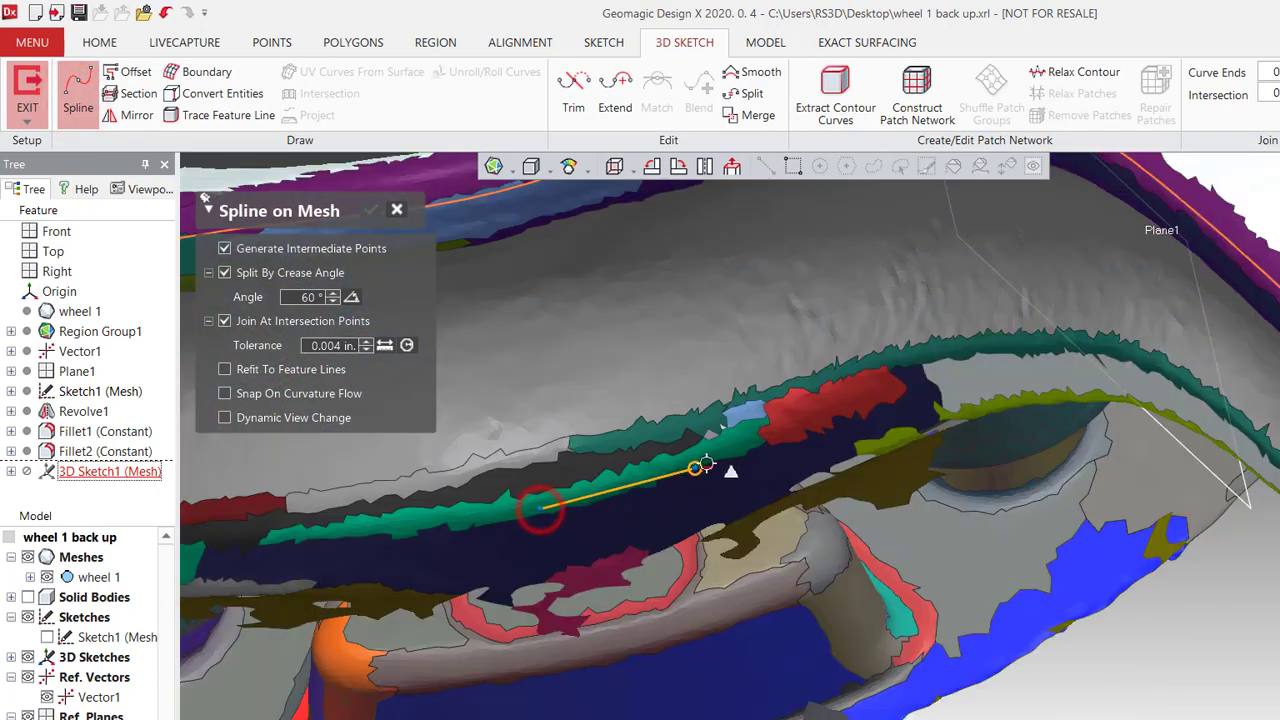
left_click(712, 455)
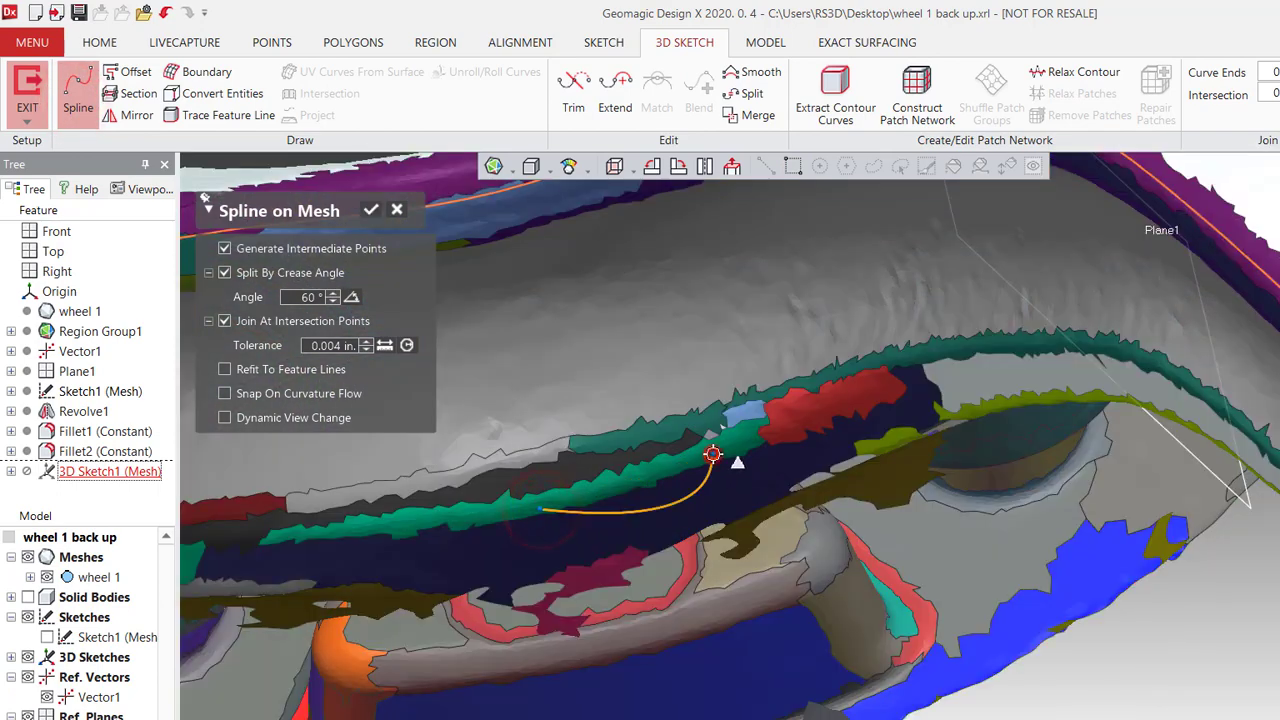
left_click(989, 353)
left_click(1094, 354)
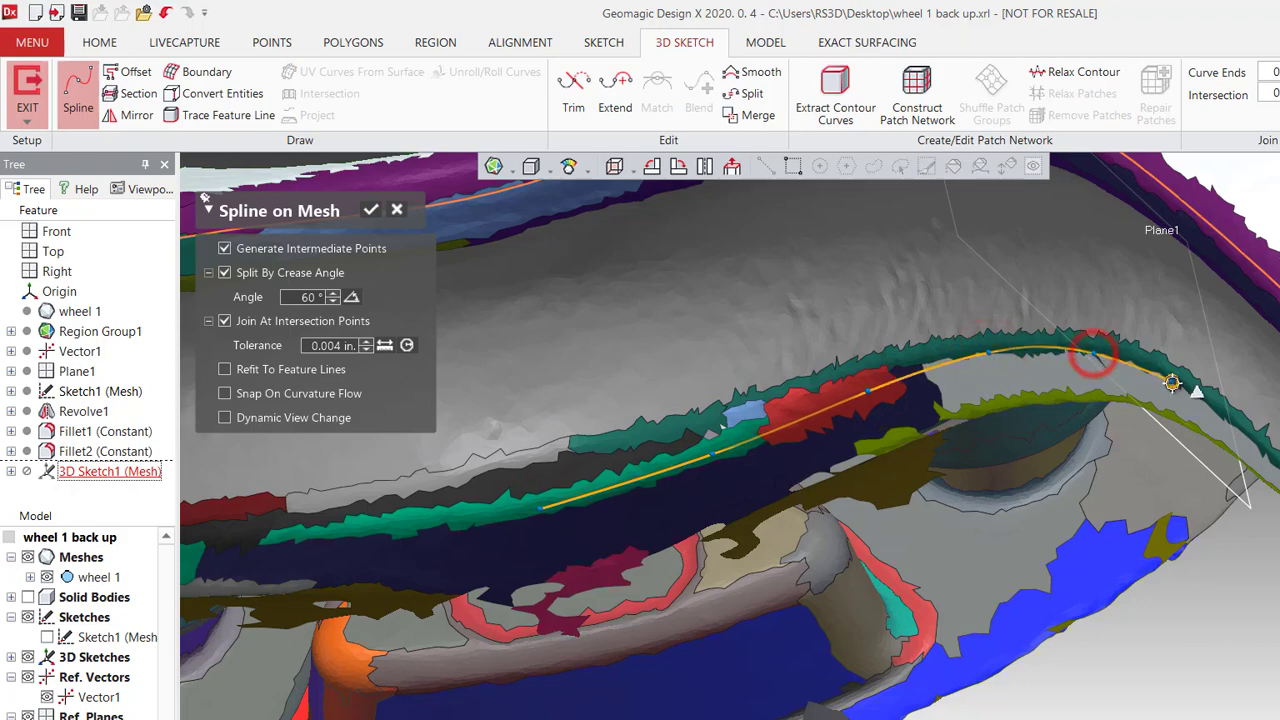
left_click(1172, 381)
right_click_drag(1200, 428, 1242, 474)
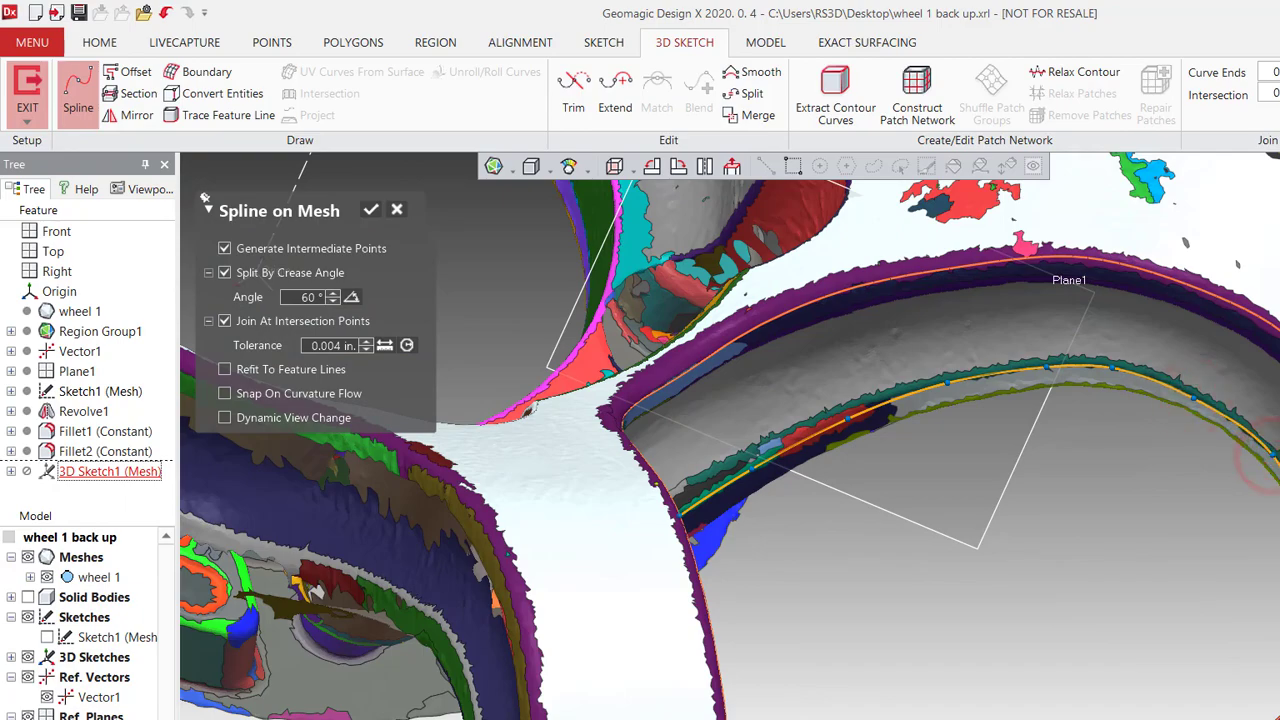
Carry the second mesh spline from the spoke around the first outer corner and onto the rim-side lower edge.
right_click_drag(1268, 457, 1230, 380)
scroll(949, 223, "up", 5)
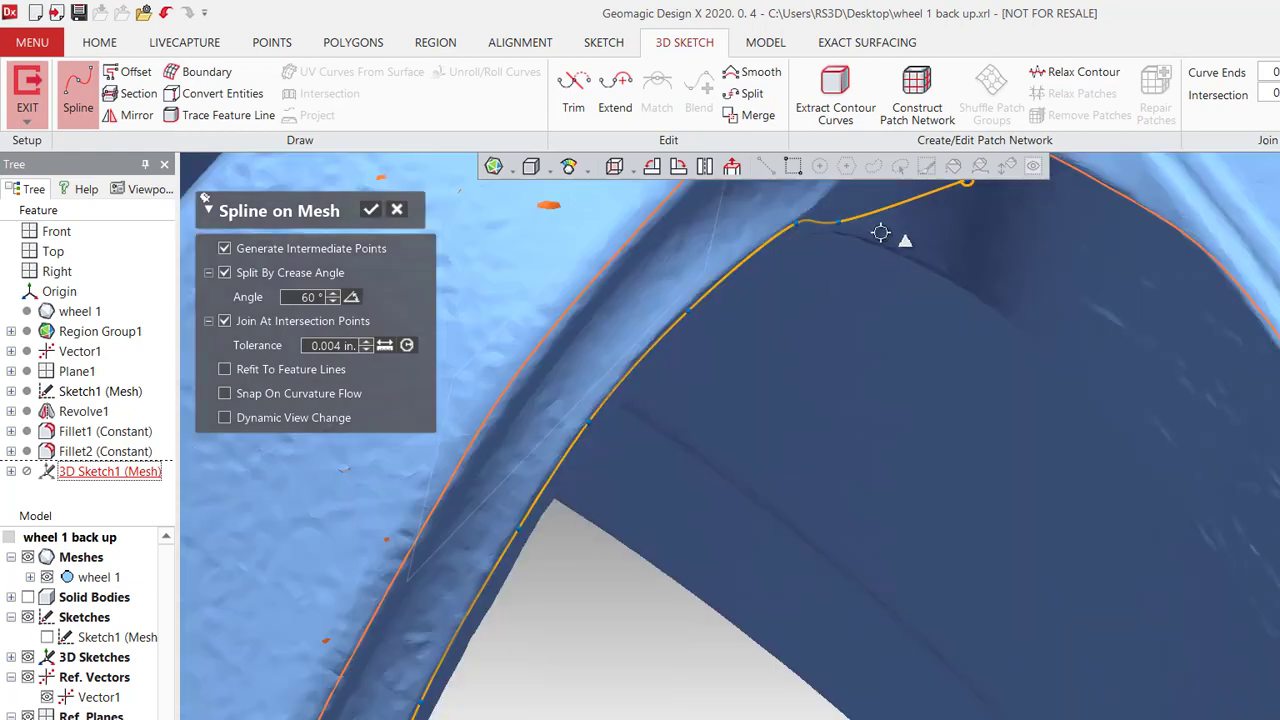
left_click(896, 239)
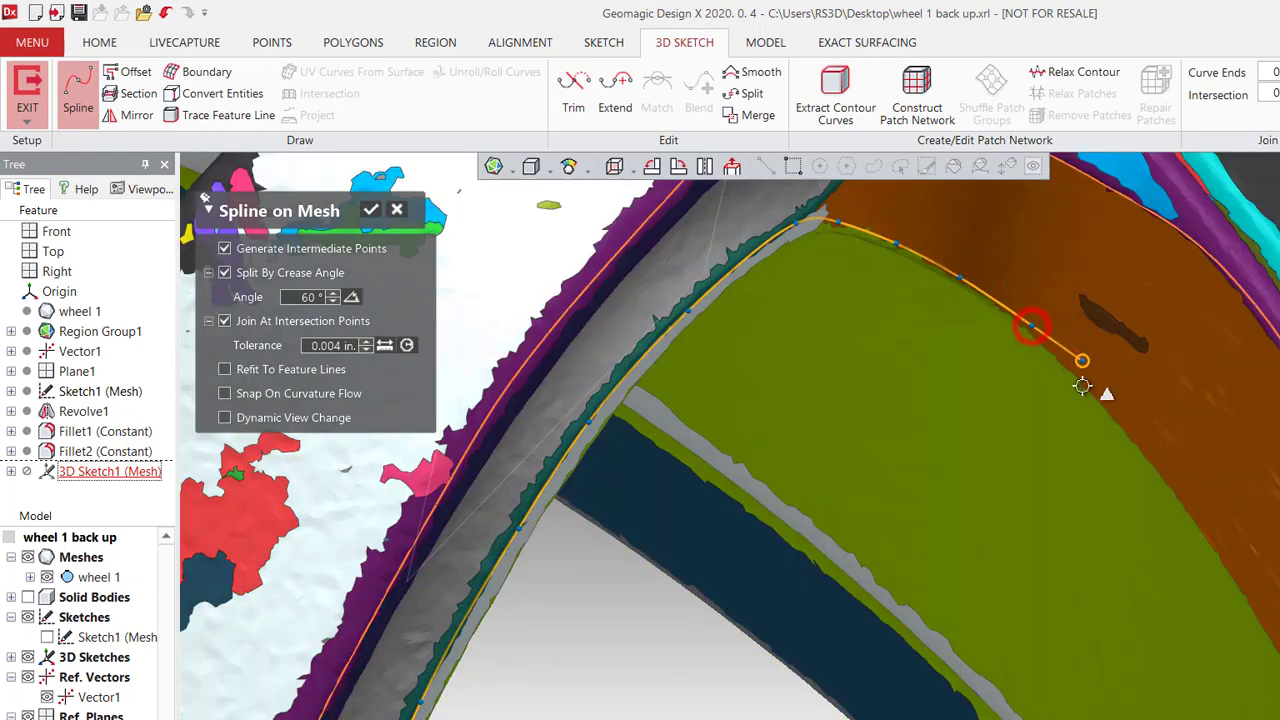
scroll(1082, 385, "down", 5)
right_click_drag(954, 606, 1120, 485)
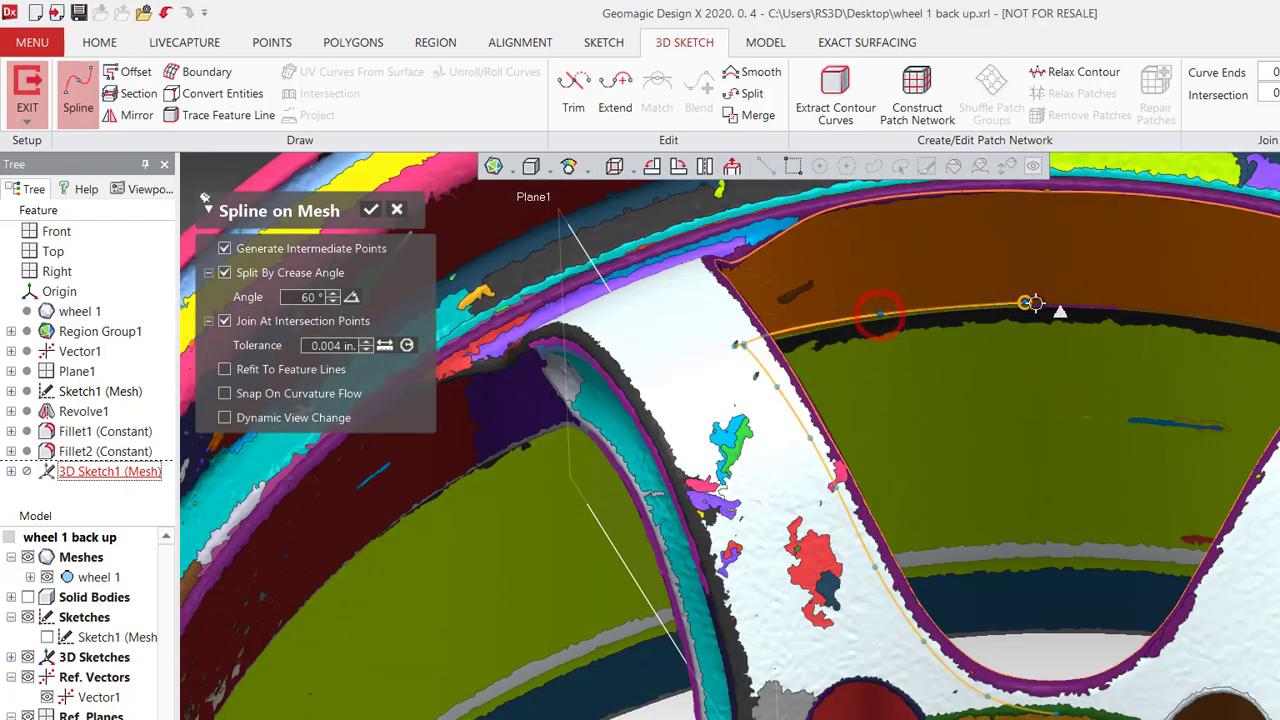
Extend the second spline along the opening's rim-side lower edge towards the second outer corner.
scroll(1049, 394, "down", 4)
right_click_drag(1049, 394, 963, 423)
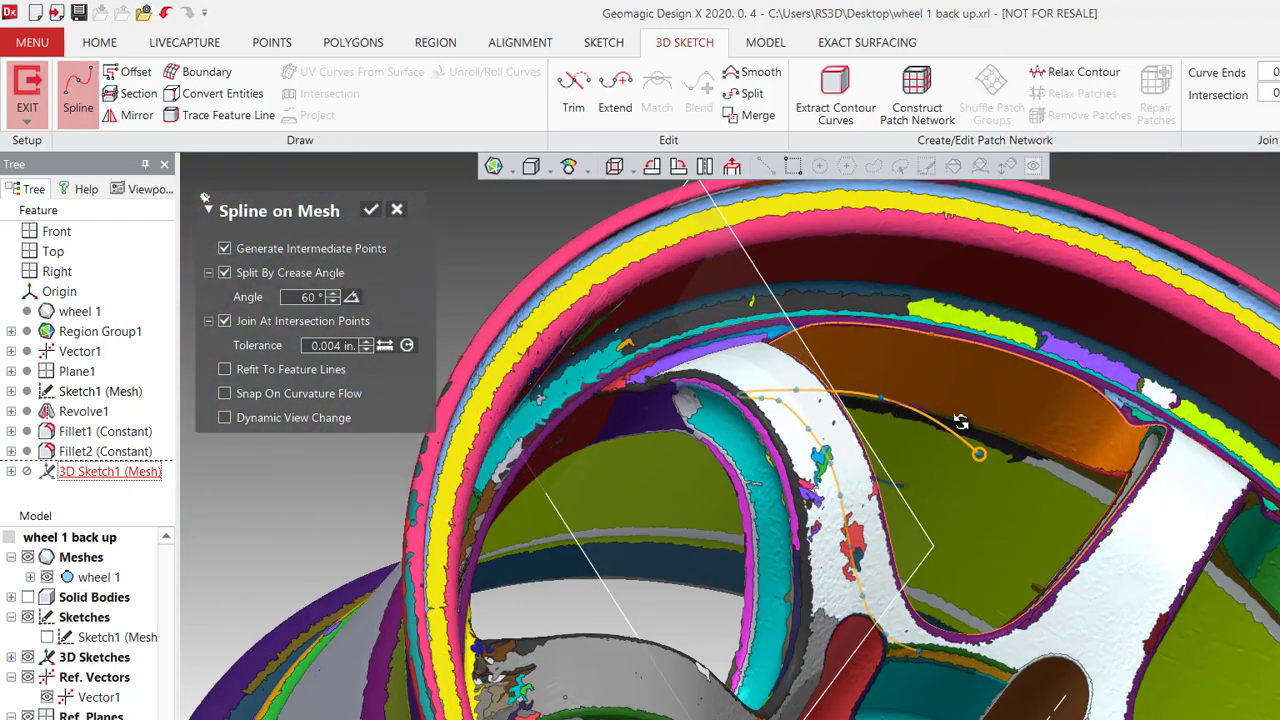
scroll(963, 423, "up", 6)
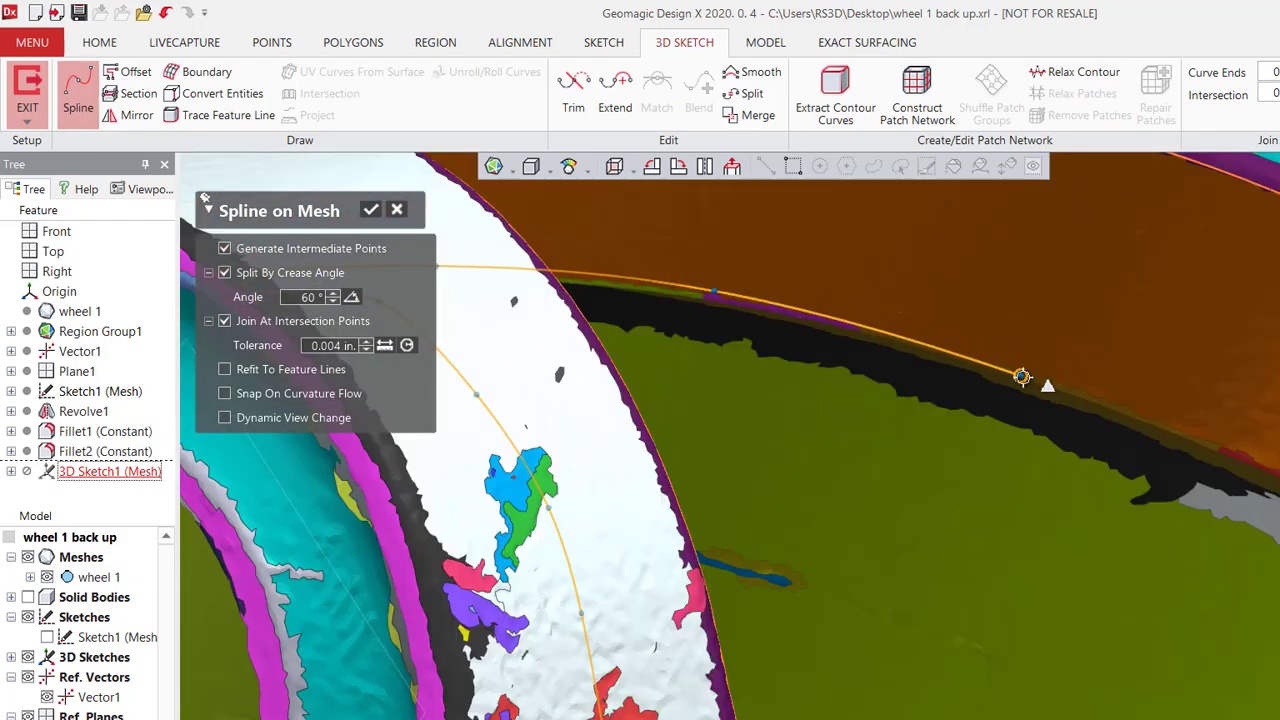
left_click(1034, 374)
scroll(1062, 404, "down", 1)
scroll(1050, 394, "down", 4)
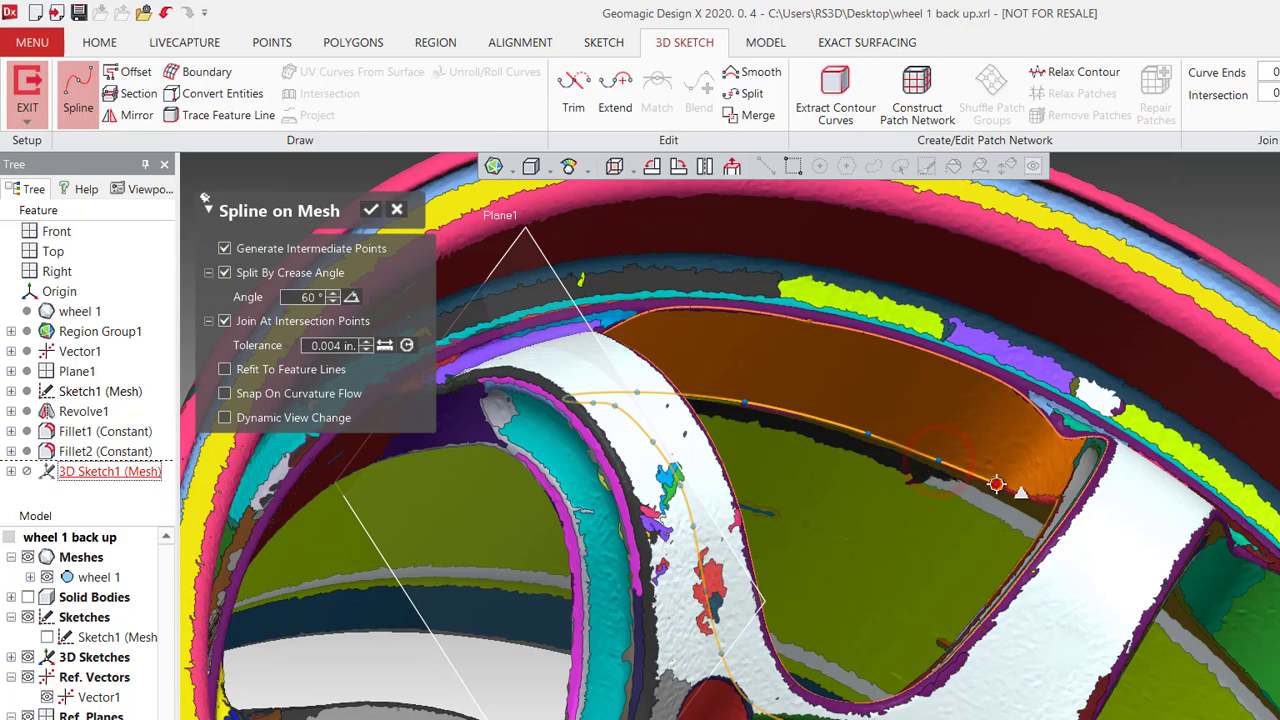
right_click_drag(934, 571, 966, 430)
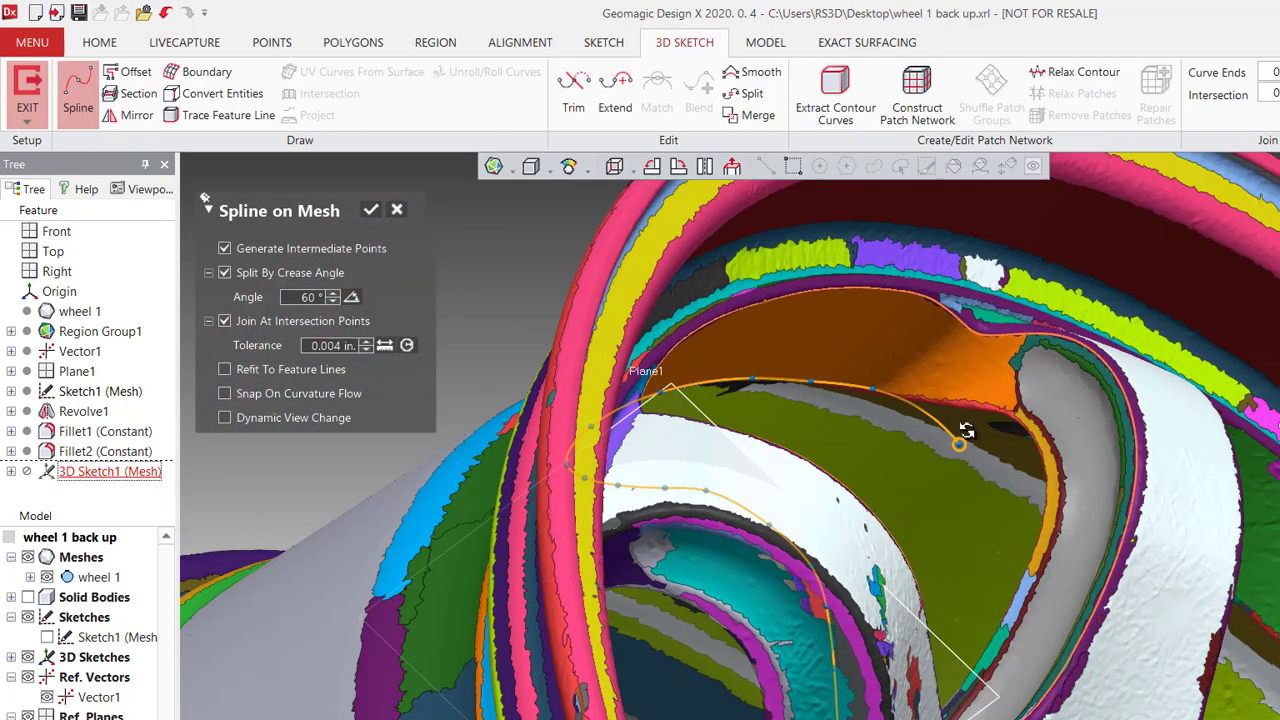
Route the second spline around the second outer corner onto the opposite spoke's lower edge.
scroll(958, 404, "up", 3)
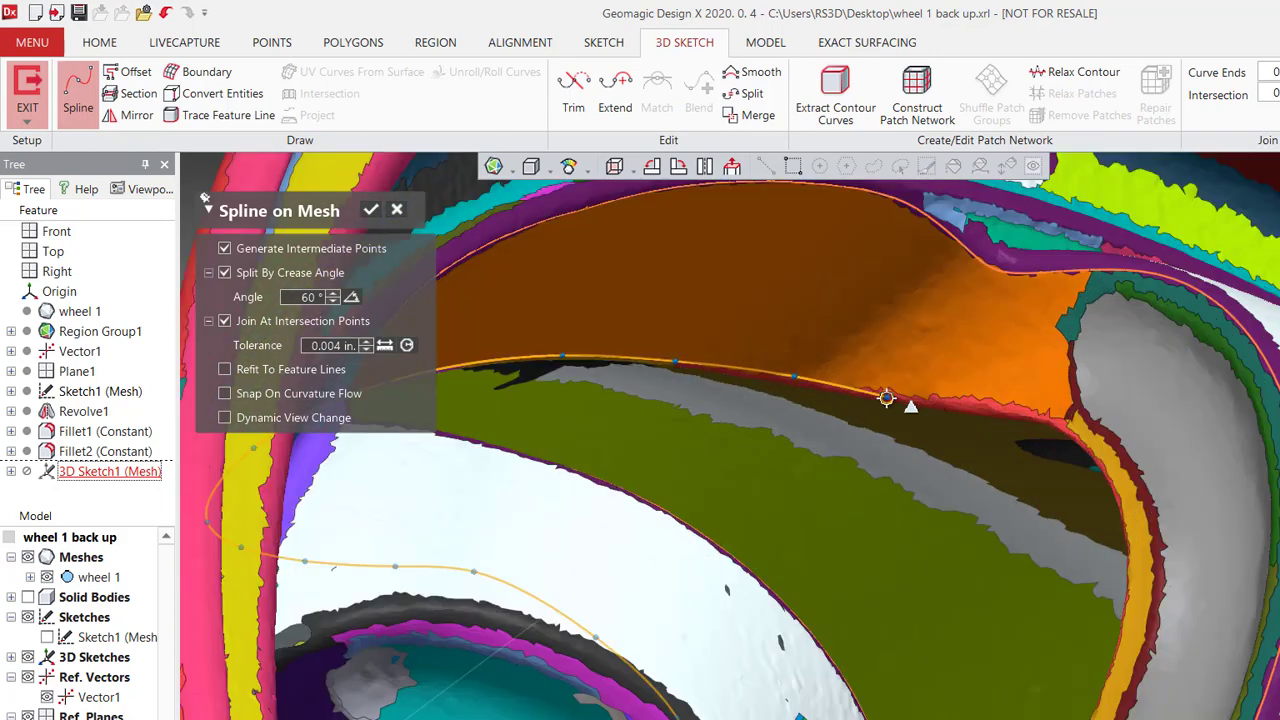
left_click(889, 391)
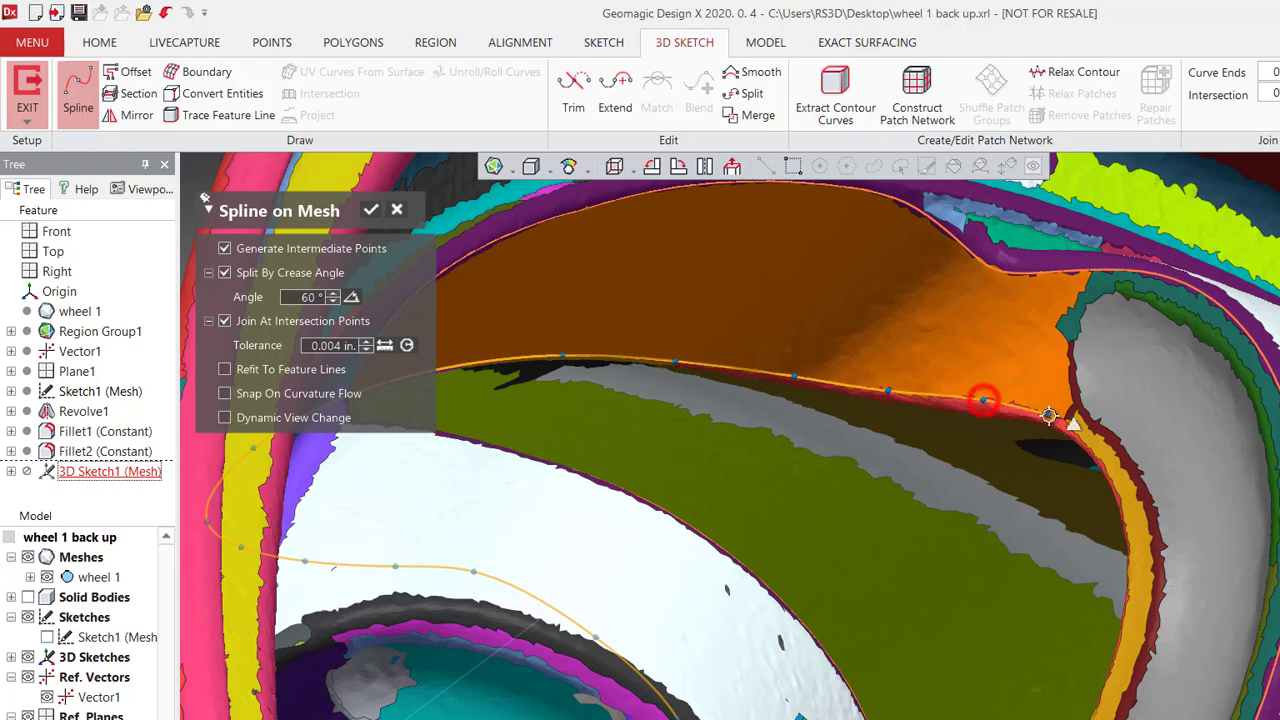
left_click(1104, 463)
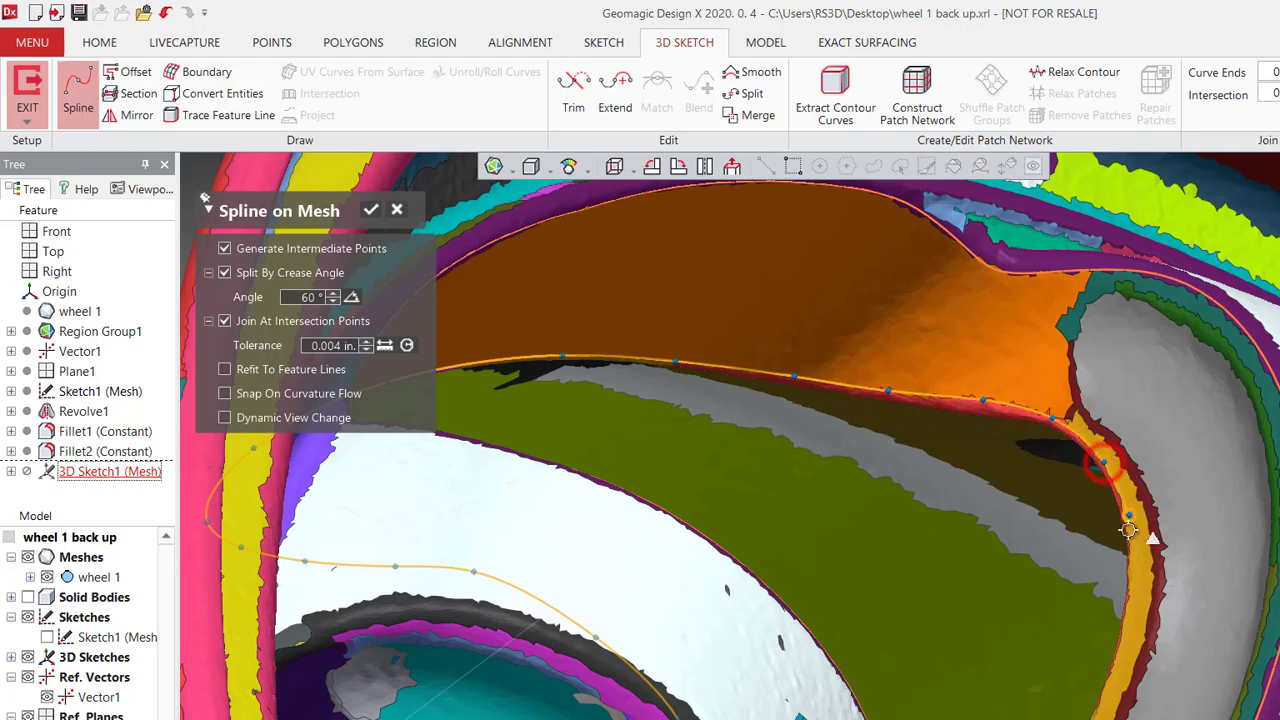
right_click_drag(1127, 666, 1072, 589)
right_click_drag(914, 617, 1195, 684)
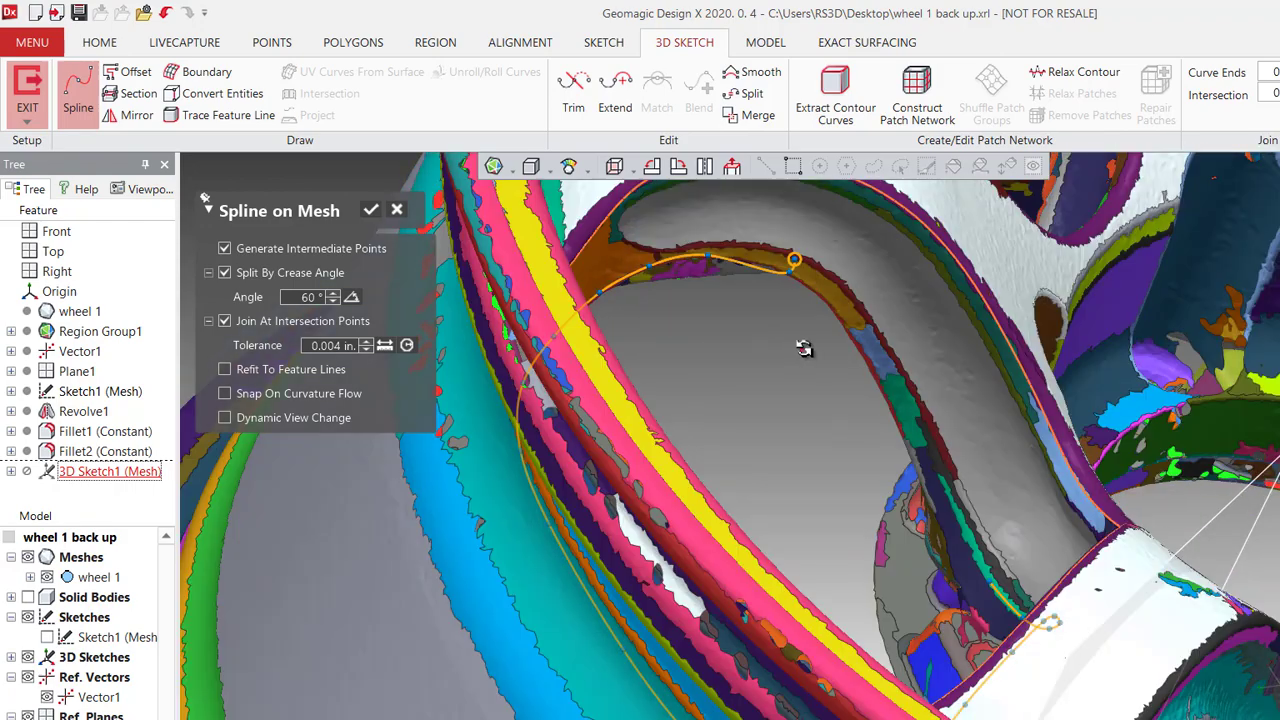
Trace the second spline inward along the opposite spoke's lower edge towards the hub.
scroll(820, 346, "up", 3)
right_click_drag(820, 346, 818, 390)
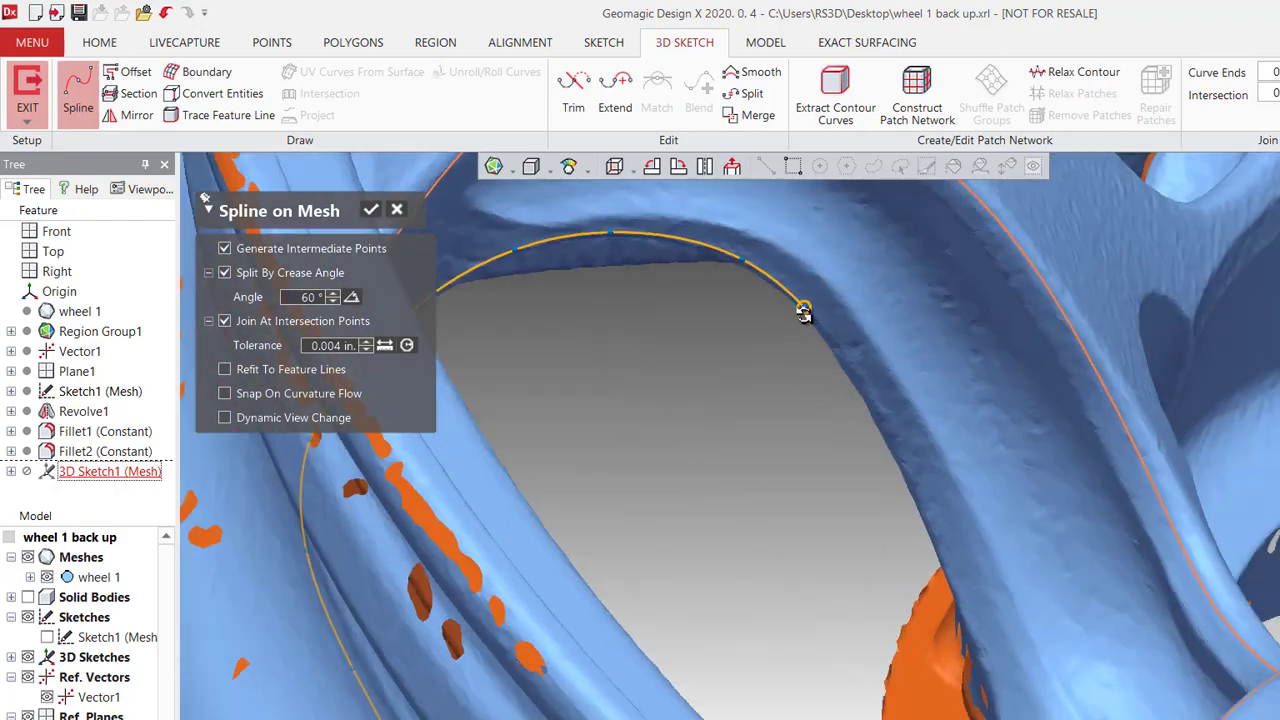
right_click_drag(804, 311, 832, 349)
left_click(838, 348)
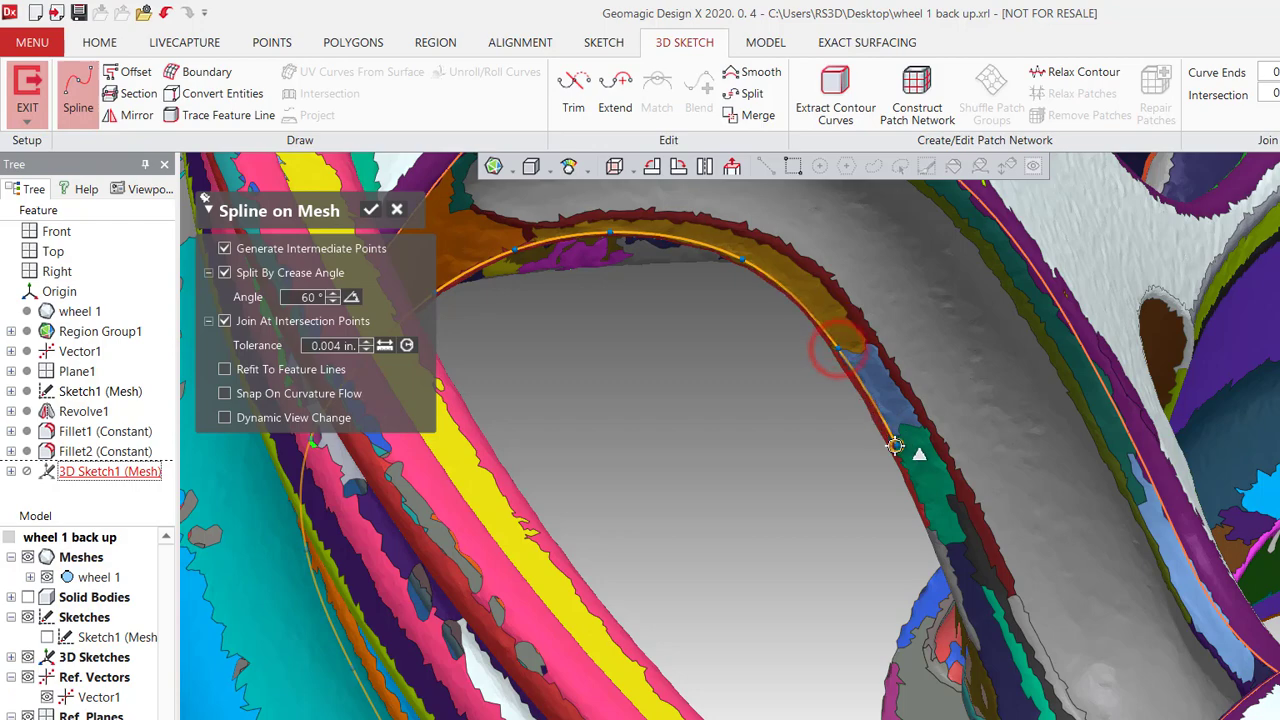
left_click(897, 457)
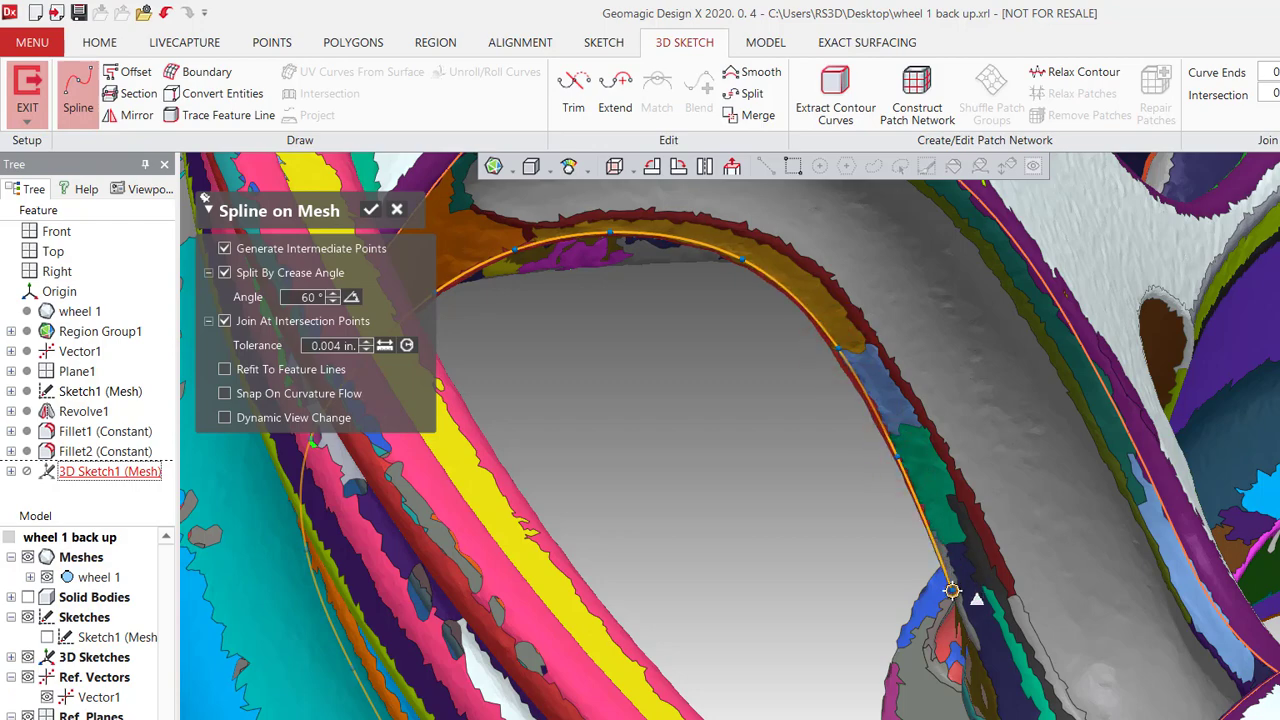
left_click(954, 581)
Bring the second spline across the hub-side edge and close it at its start point.
mouse_move(956, 584)
right_mouse_down()
mouse_move(921, 504)
mouse_move(930, 528)
right_mouse_up()
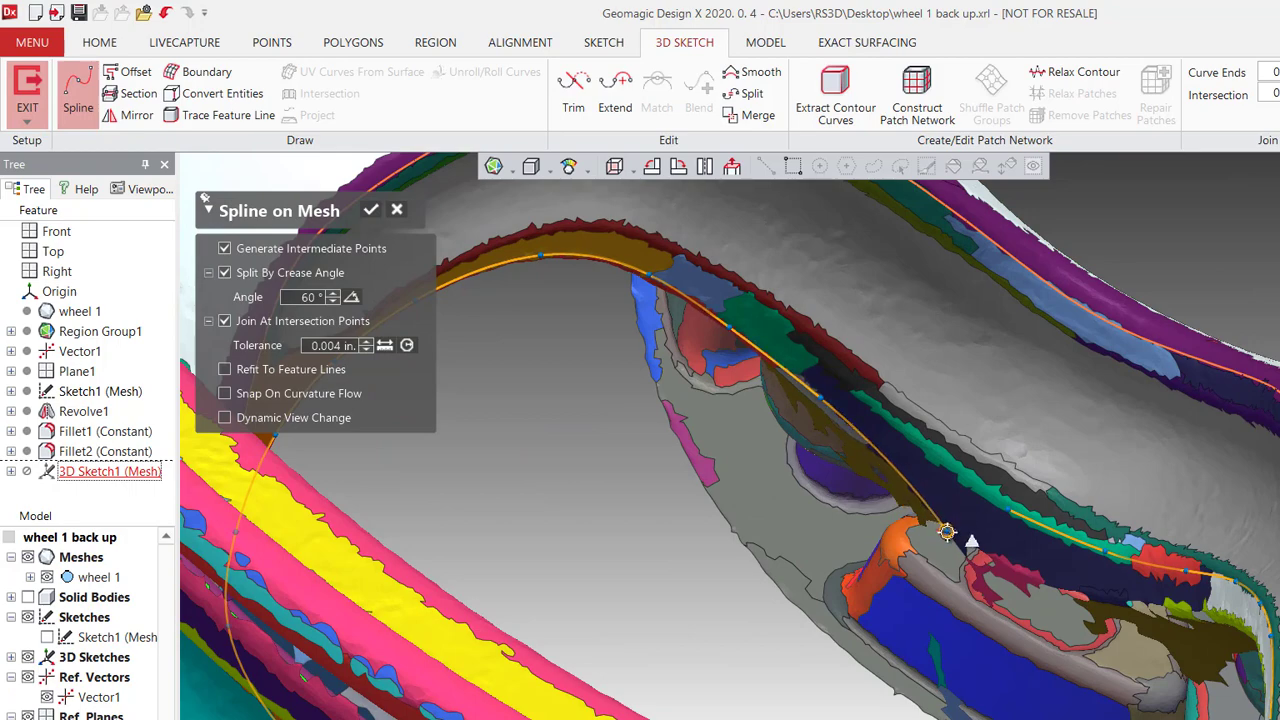
double_click(1000, 549)
right_click_drag(1051, 583, 896, 485)
Pull the closed spline's hub-side stretch down towards the lower edge around its closing point and leave the spline command.
left_click_drag(882, 476, 873, 566)
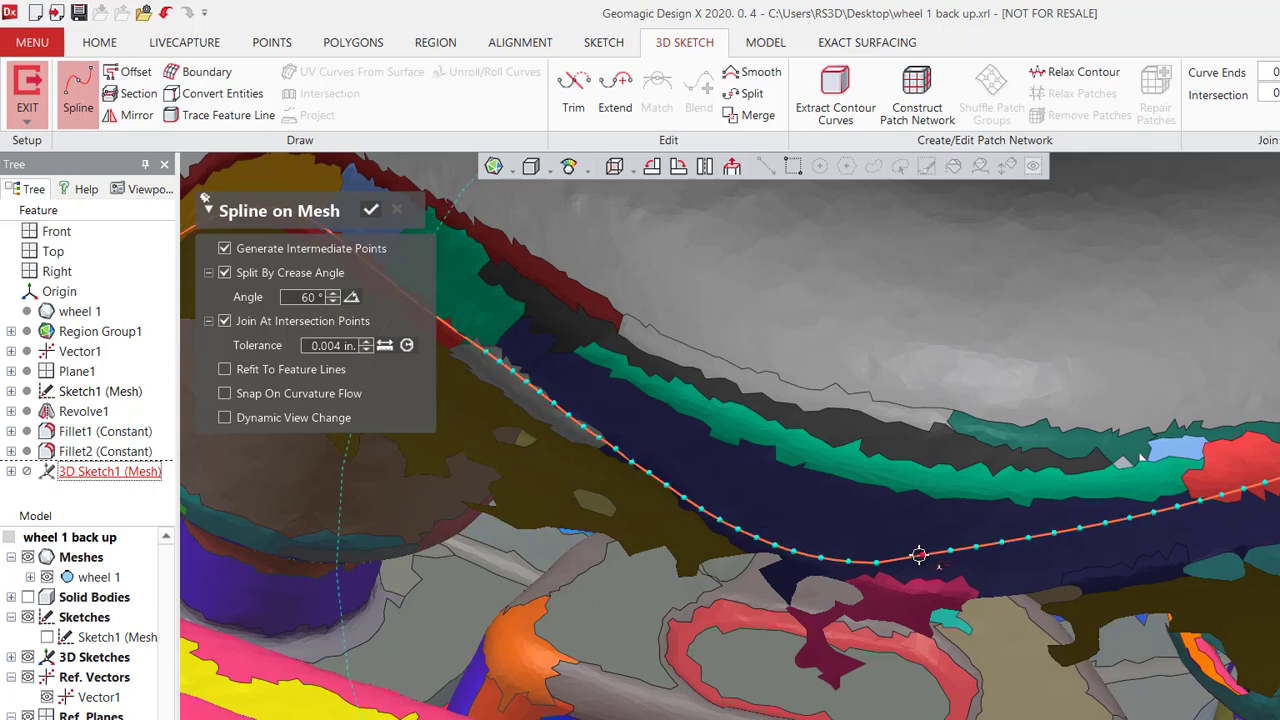
left_click_drag(922, 555, 923, 565)
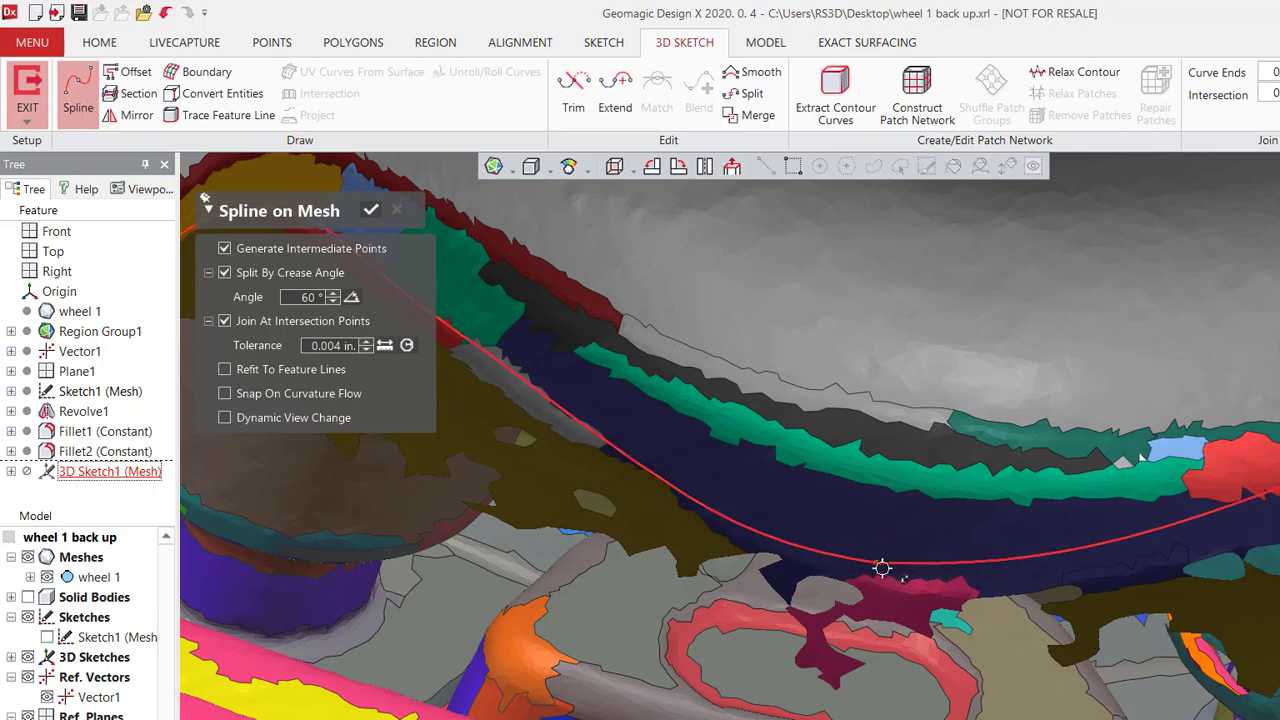
left_click(897, 568)
left_click(851, 560)
key("Escape")
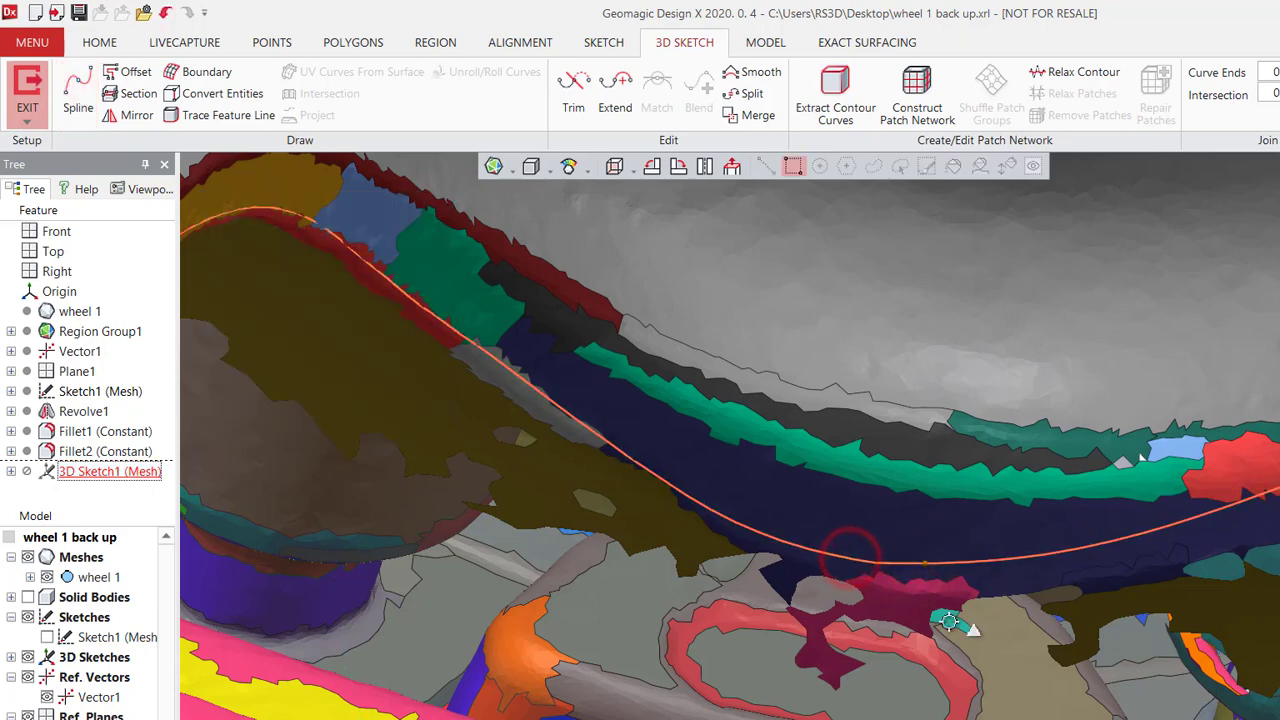
left_click(752, 115)
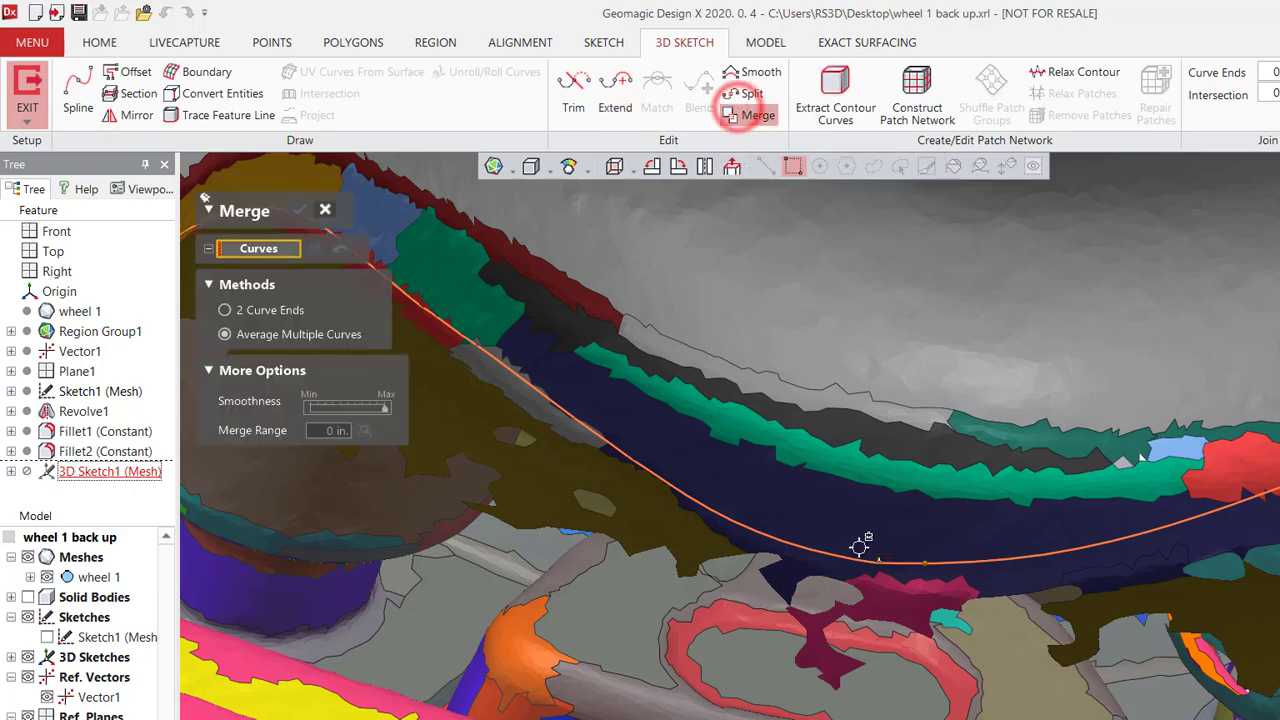
left_click(871, 560)
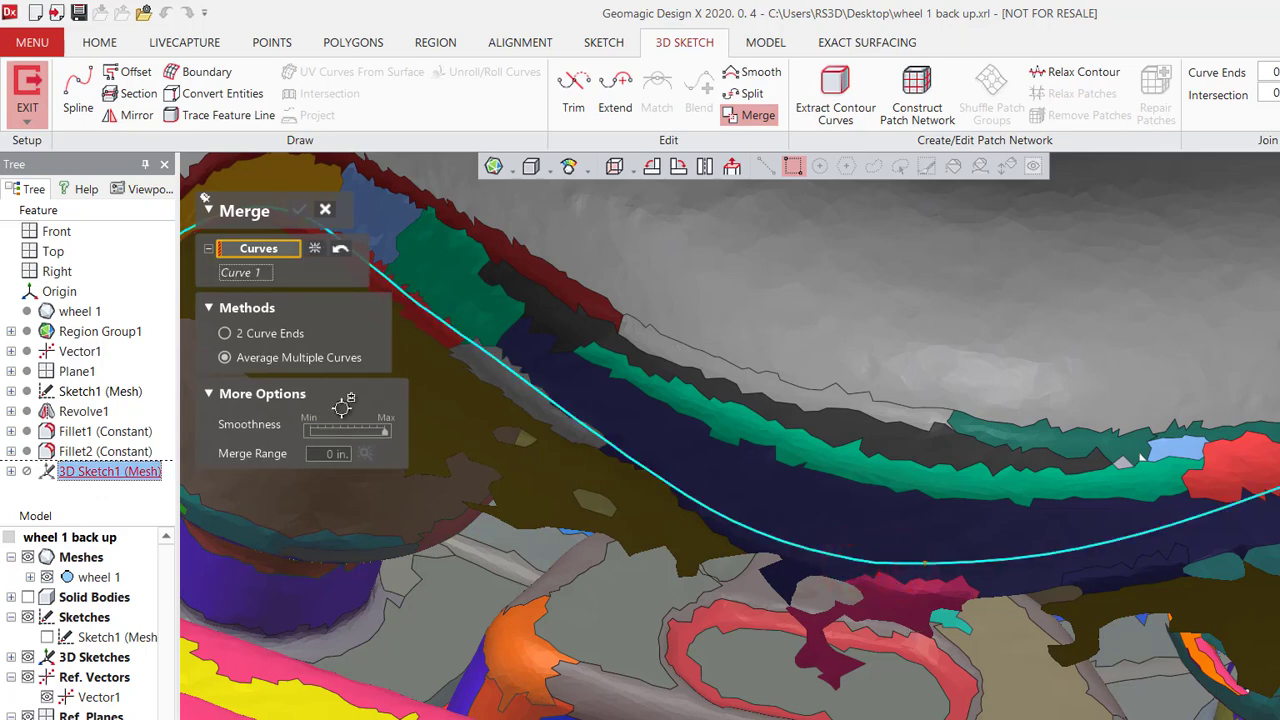
left_click(255, 341)
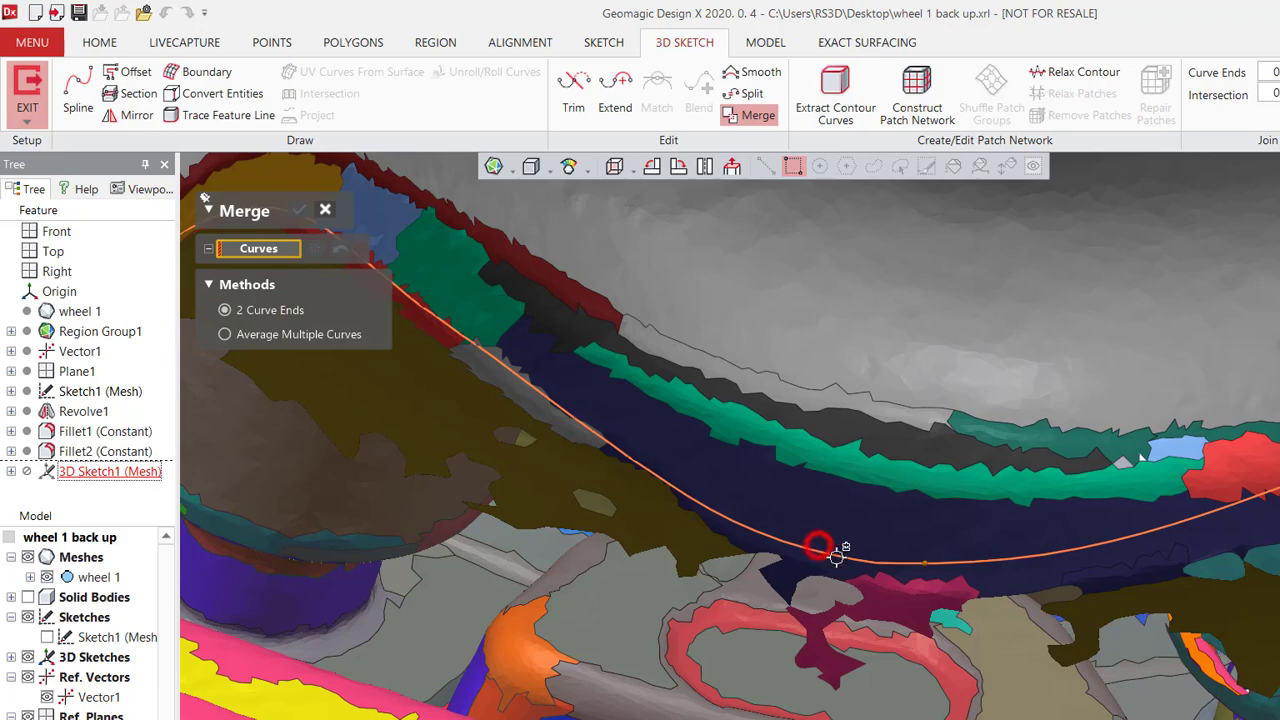
left_click(328, 212)
Shift the second spline's closing point along the hub-side edge and adjust the curve next to it.
right_click_drag(980, 543, 931, 564)
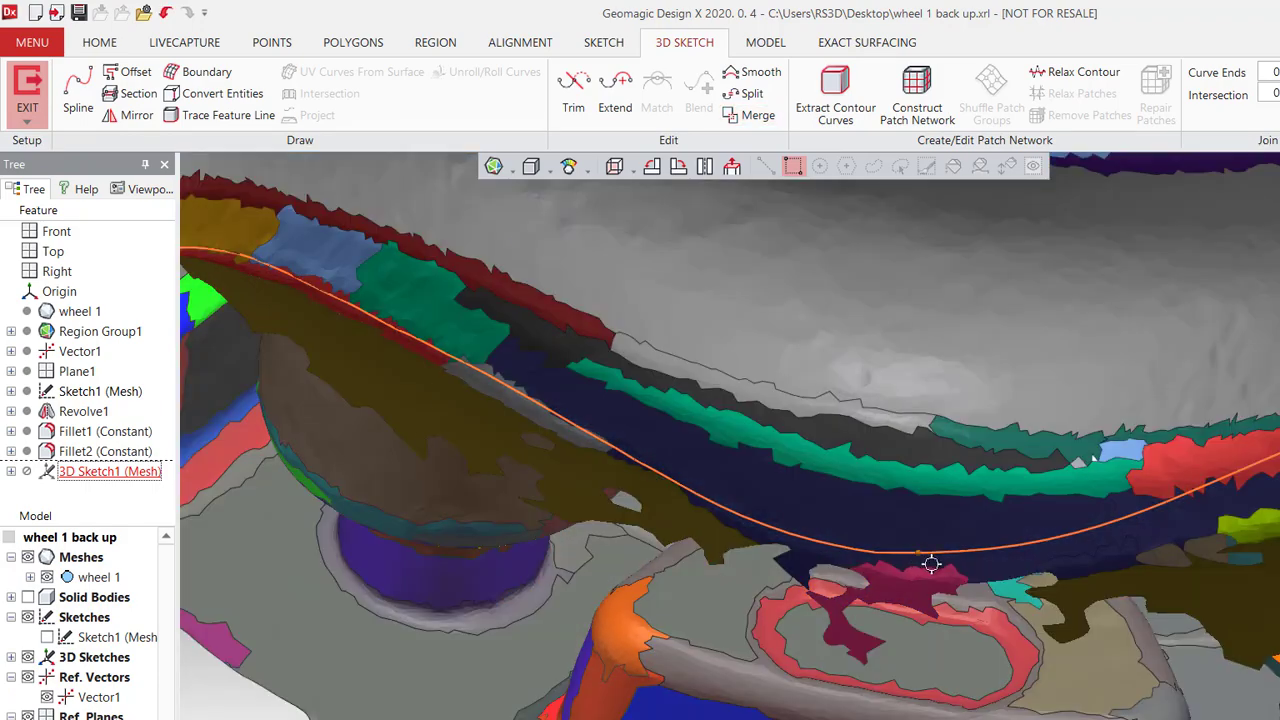
left_click(915, 548)
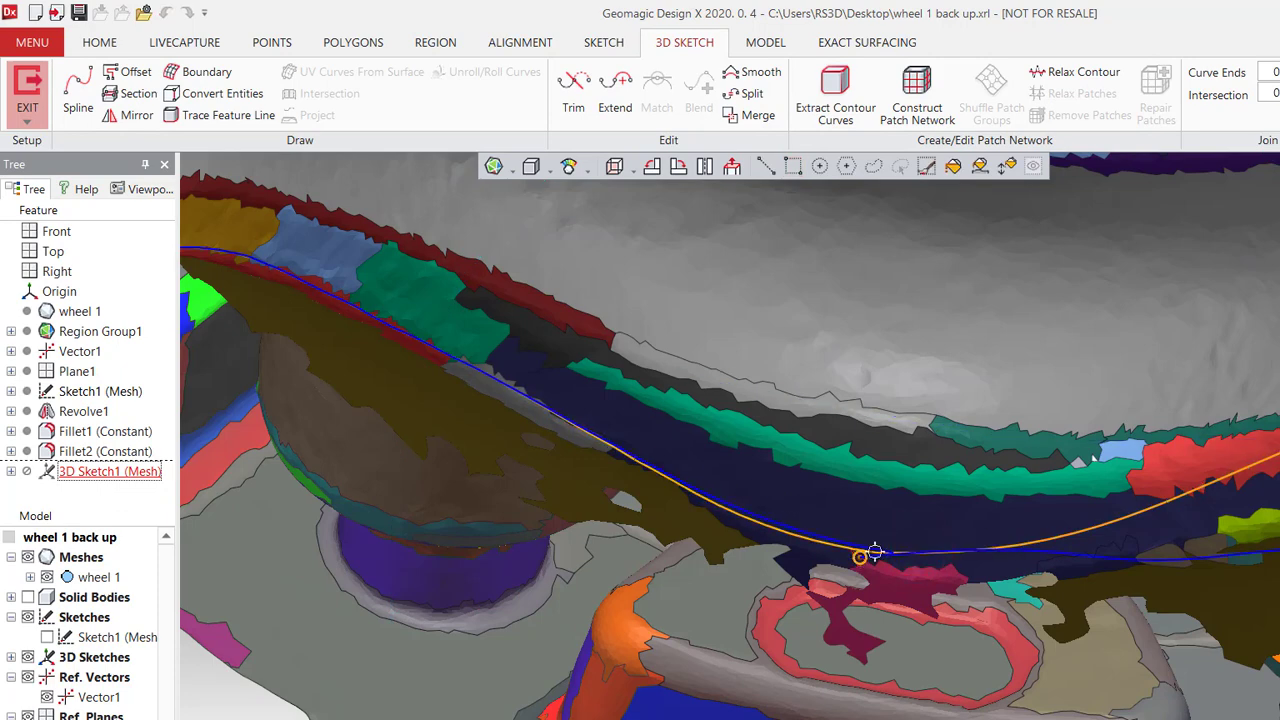
left_click_drag(875, 552, 893, 552)
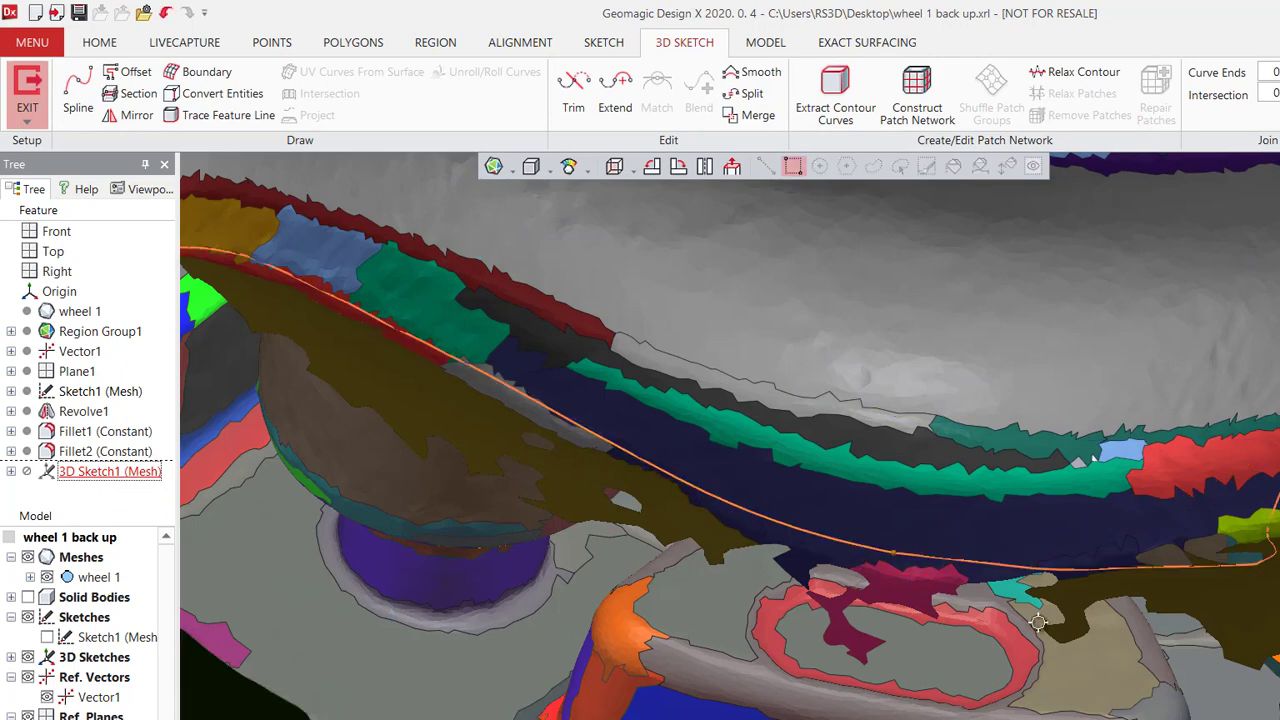
left_click(1236, 564)
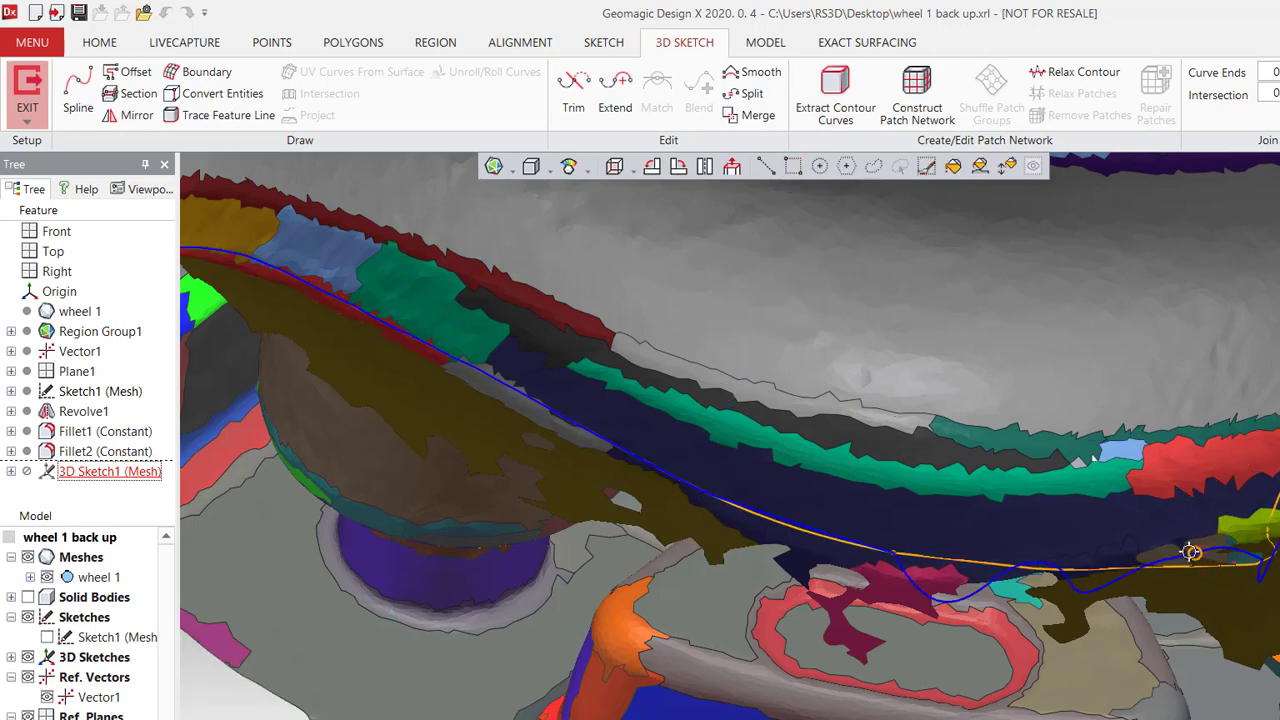
mouse_move(1157, 529)
right_mouse_down()
mouse_move(1051, 523)
mouse_move(991, 486)
mouse_move(927, 535)
right_mouse_up()
Reshape the second spline between its closing point and the adjacent spoke to follow the opening's lower edge.
left_click_drag(898, 506, 888, 487)
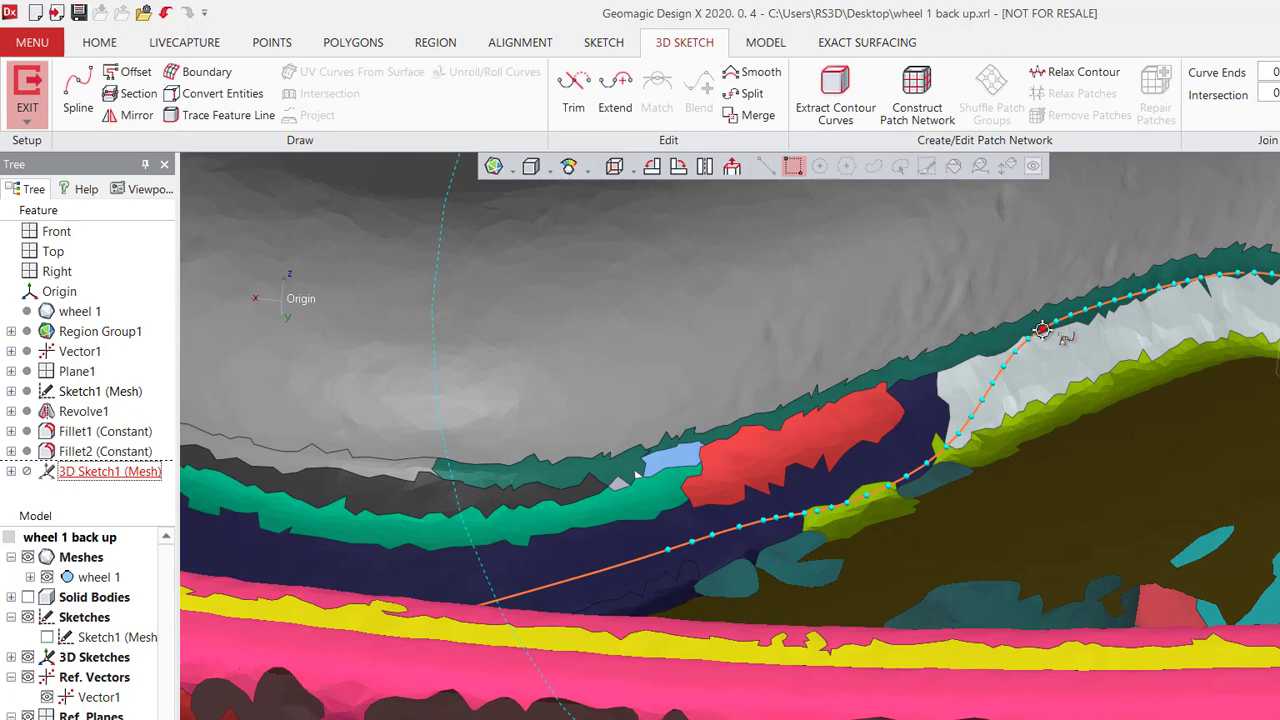
left_click_drag(1042, 330, 1072, 388)
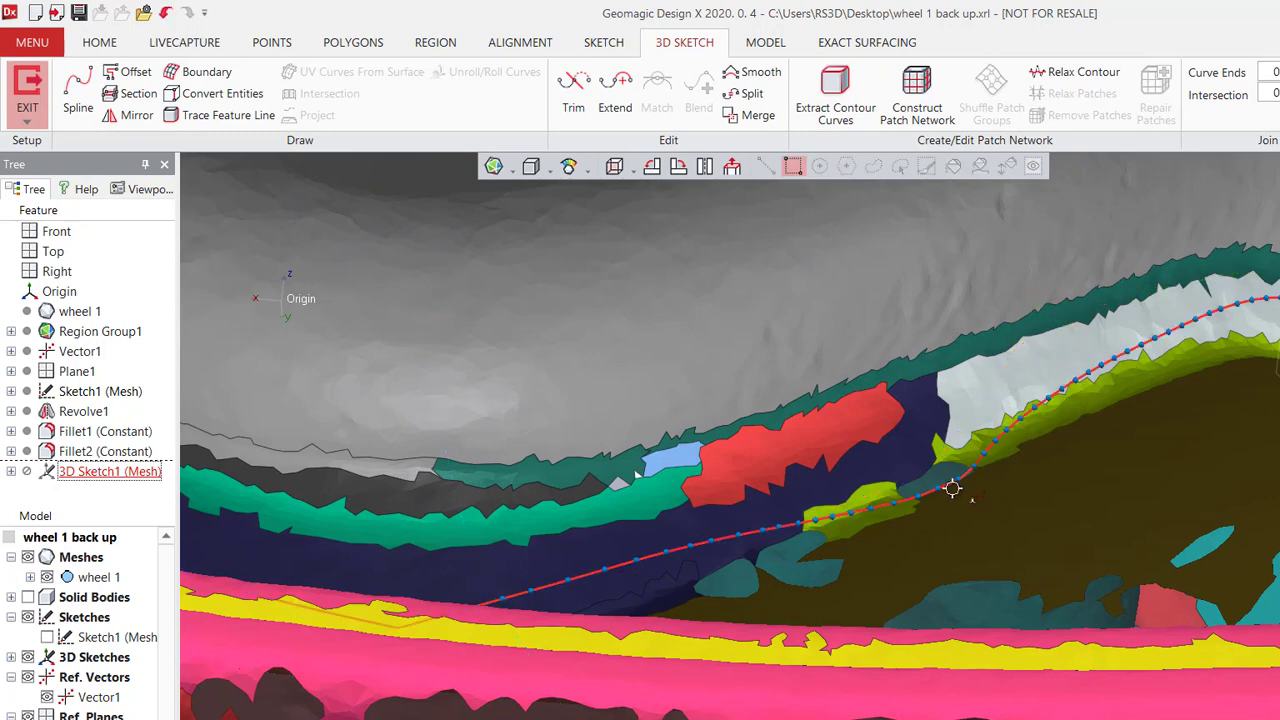
left_click_drag(937, 491, 929, 467)
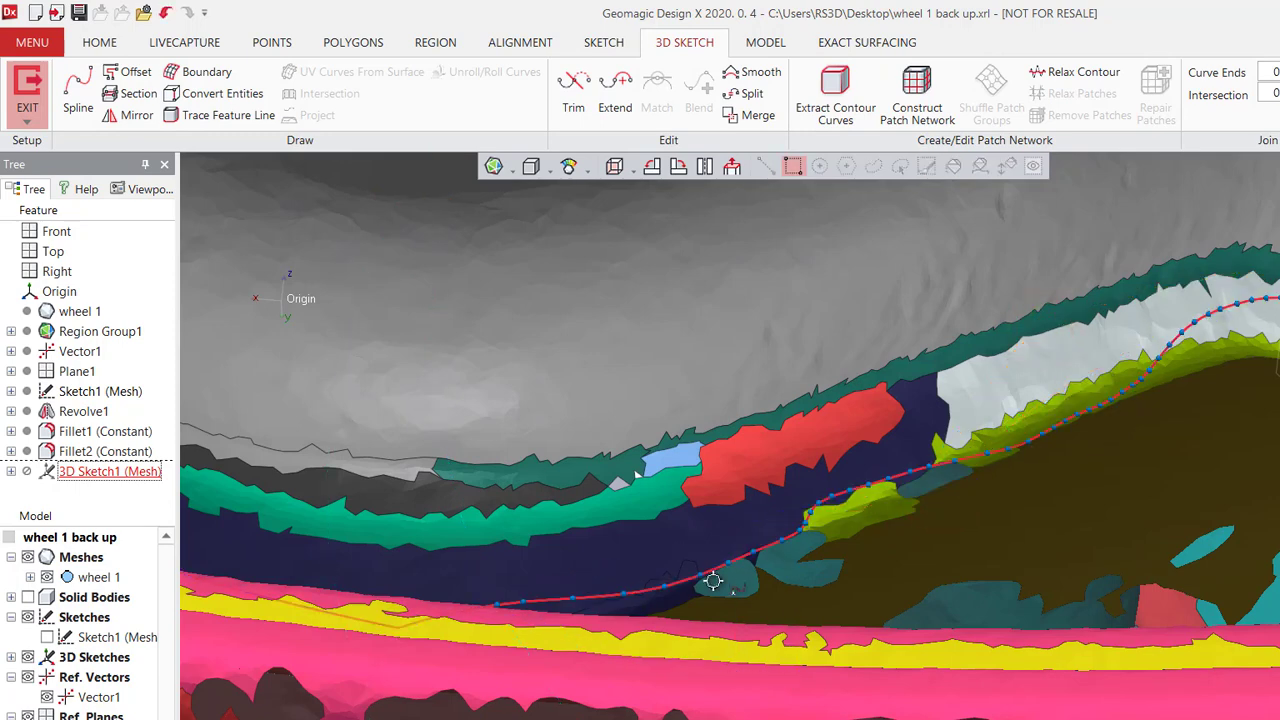
left_click_drag(731, 565, 729, 549)
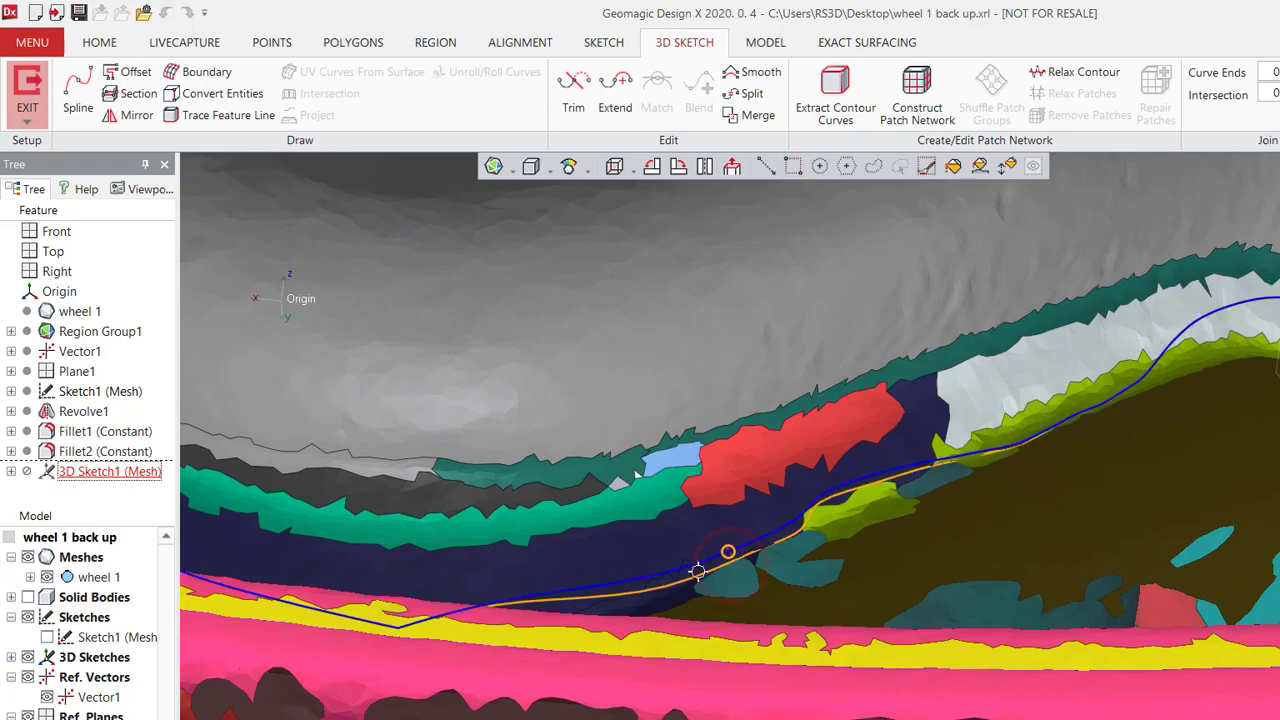
right_click_drag(729, 549, 565, 507)
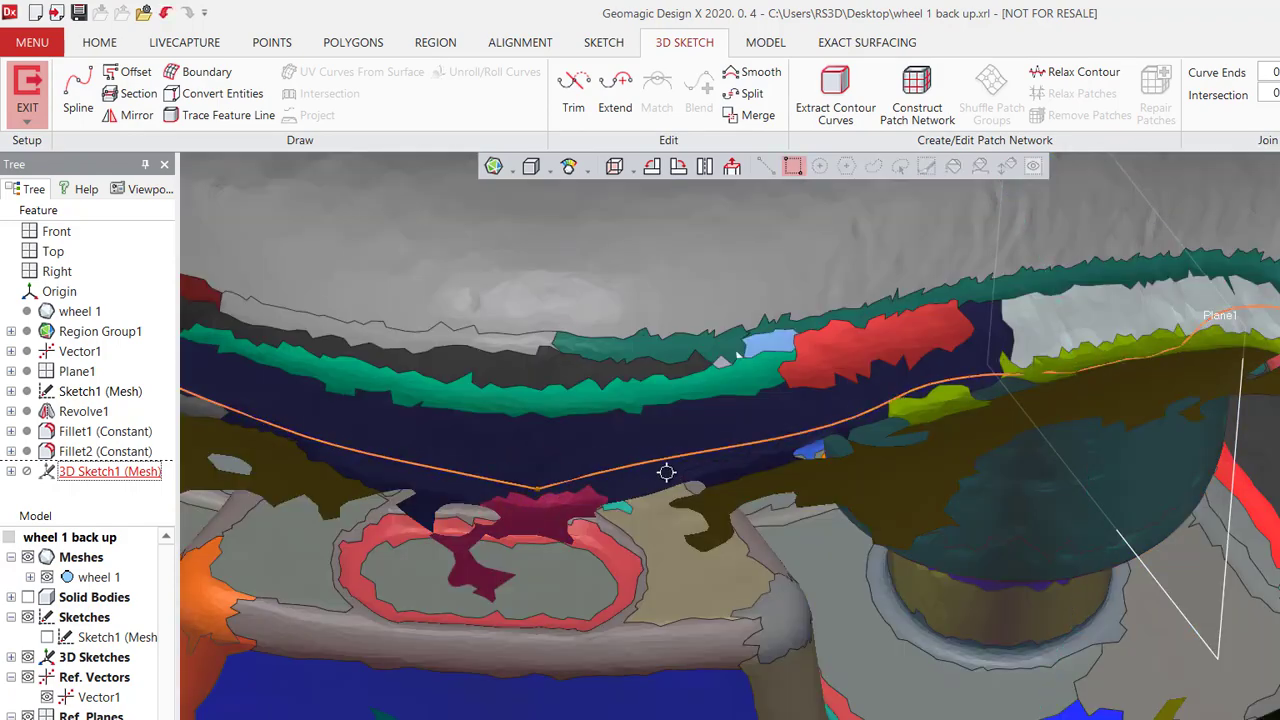
mouse_move(650, 464)
left_mouse_down()
mouse_move(649, 478)
mouse_move(648, 464)
left_mouse_up()
Pull the raised stretch of the second spline along the spoke down to the opening's lower edge and inspect its fit.
right_click_drag(920, 437, 1232, 555)
scroll(1117, 400, "up", 4)
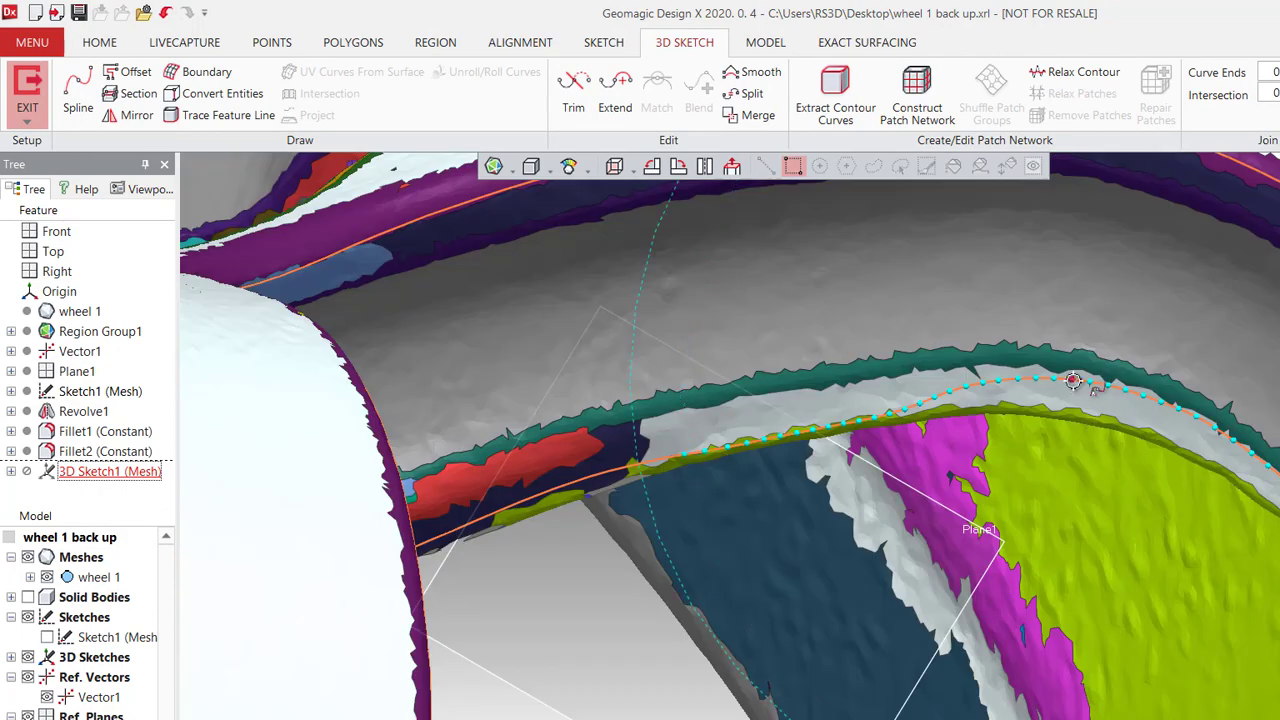
left_click_drag(1073, 380, 1070, 413)
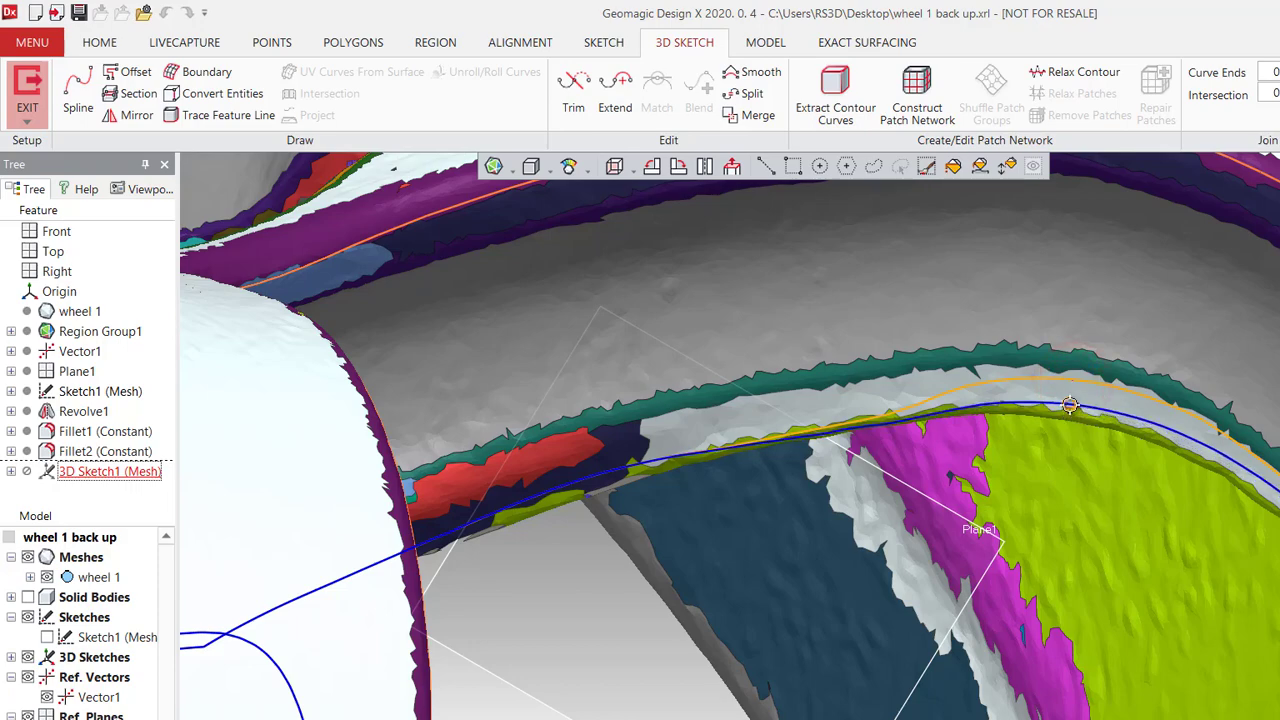
right_click_drag(1070, 405, 1209, 361)
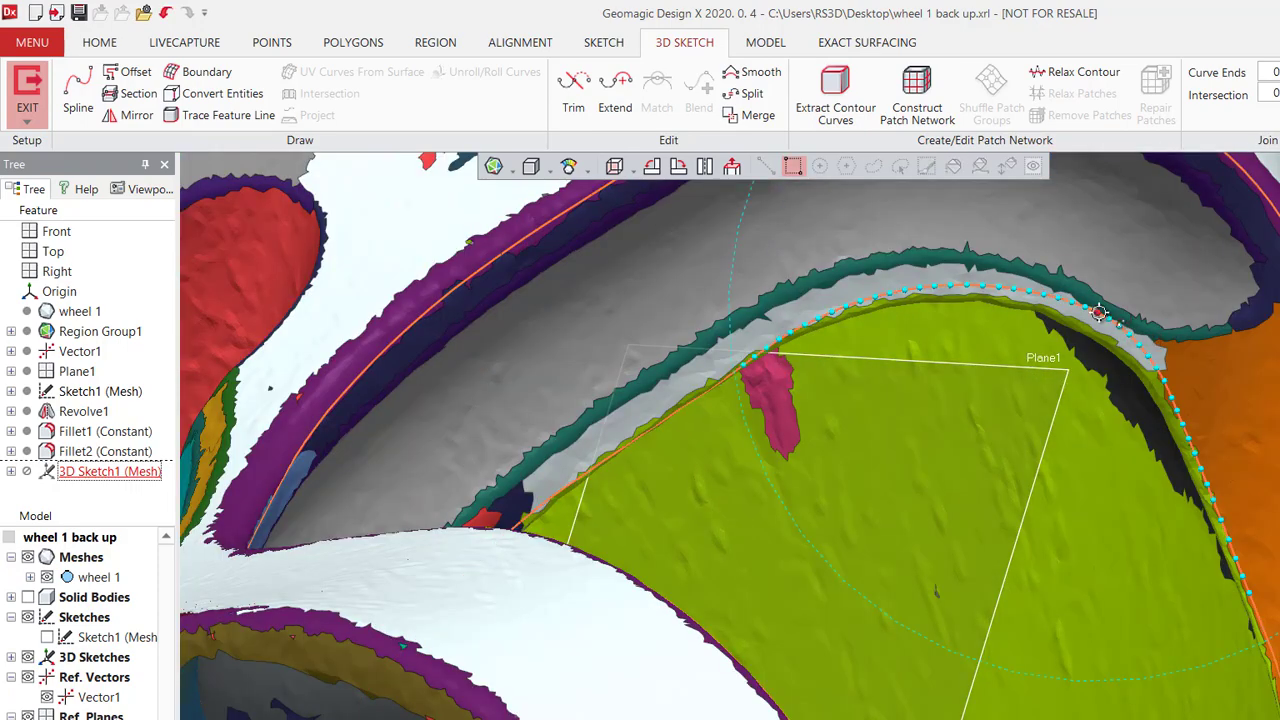
right_click_drag(1099, 335, 580, 535)
scroll(476, 492, "up", 3)
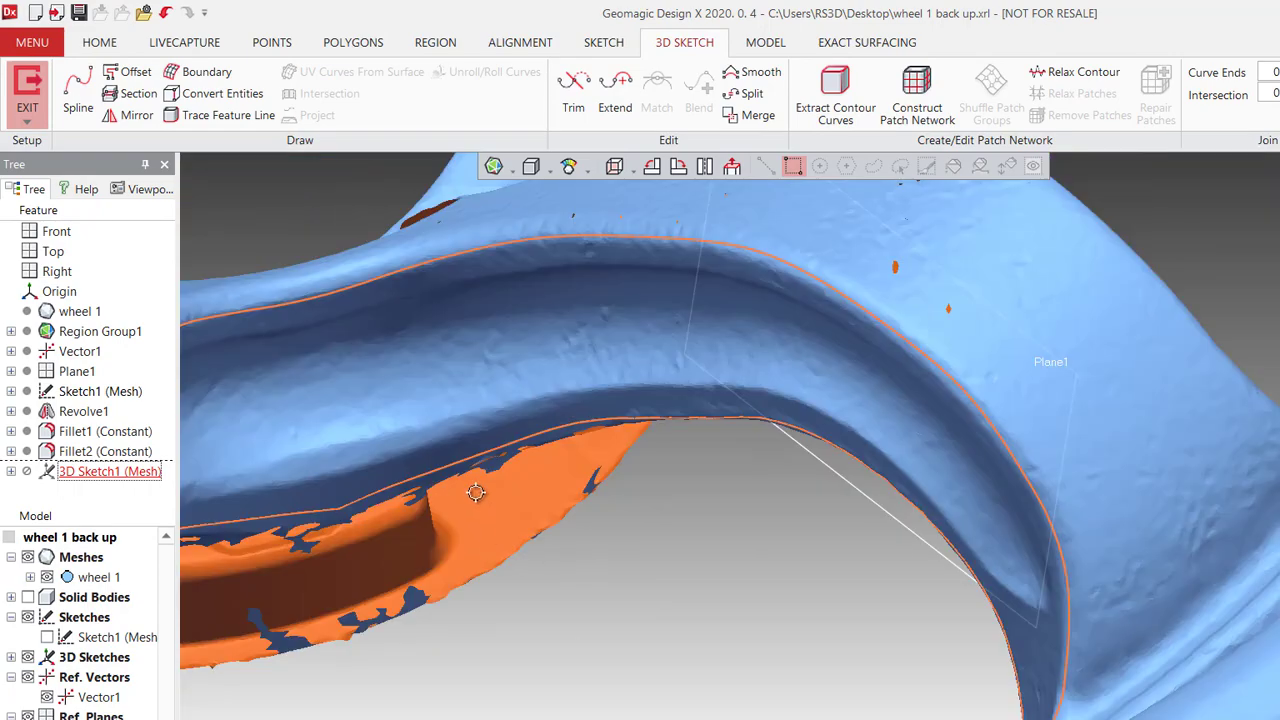
right_click_drag(476, 492, 554, 505)
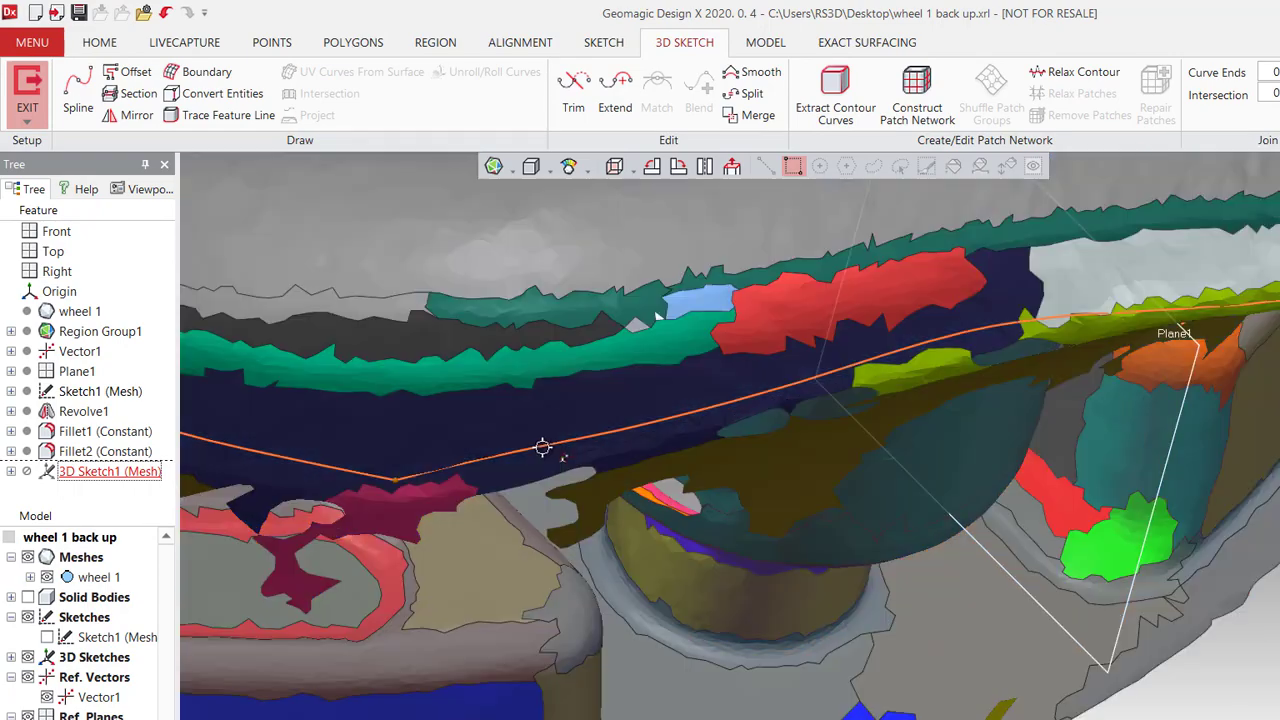
Pull the second spline down to the opening's lower edge on both sides of its closing point and inspect its fit.
left_click(542, 447)
left_click_drag(521, 447, 523, 457)
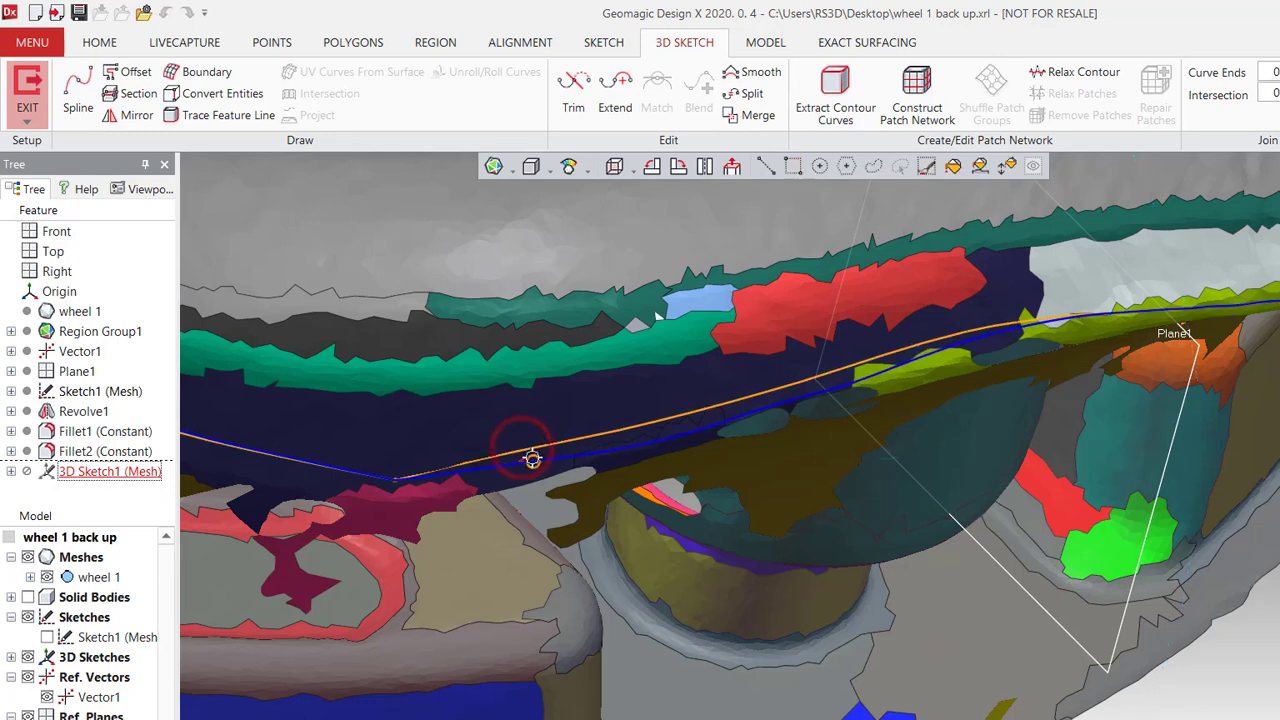
left_click(343, 467)
left_click_drag(372, 475, 317, 463)
key("ctrl+2")
scroll(508, 500, "down", 2)
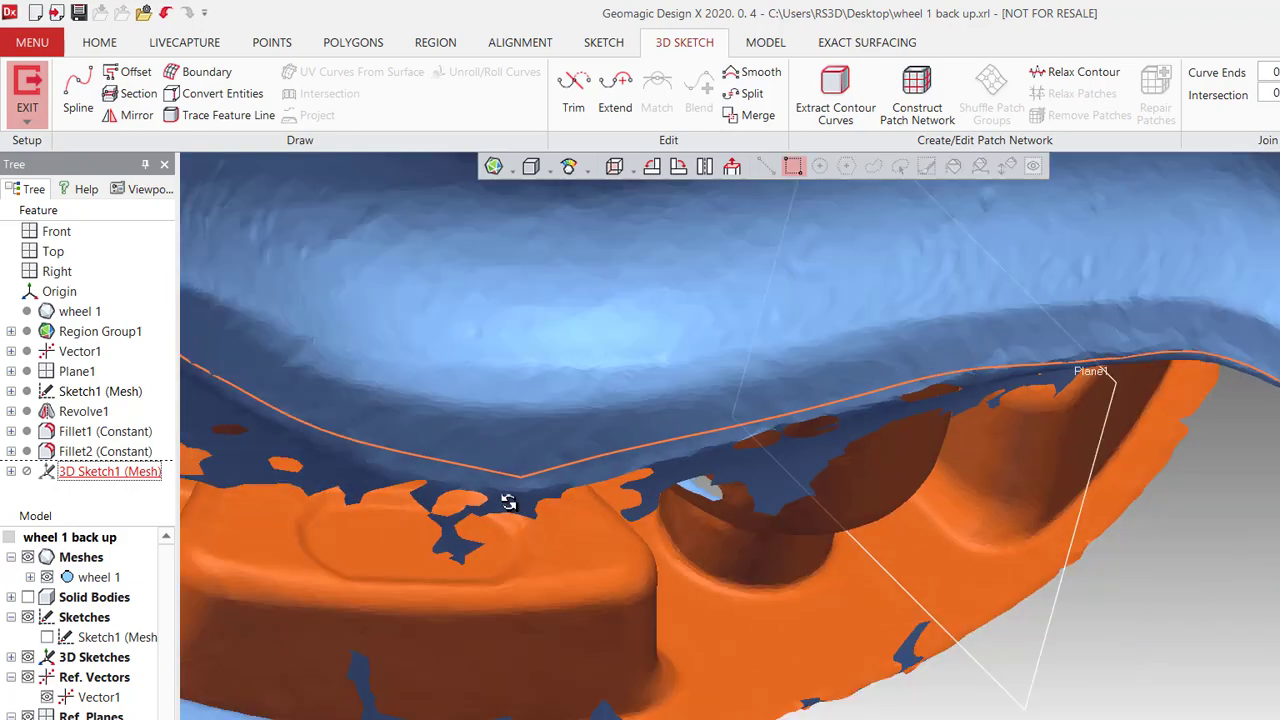
scroll(663, 510, "down", 2)
right_click_drag(595, 483, 562, 510)
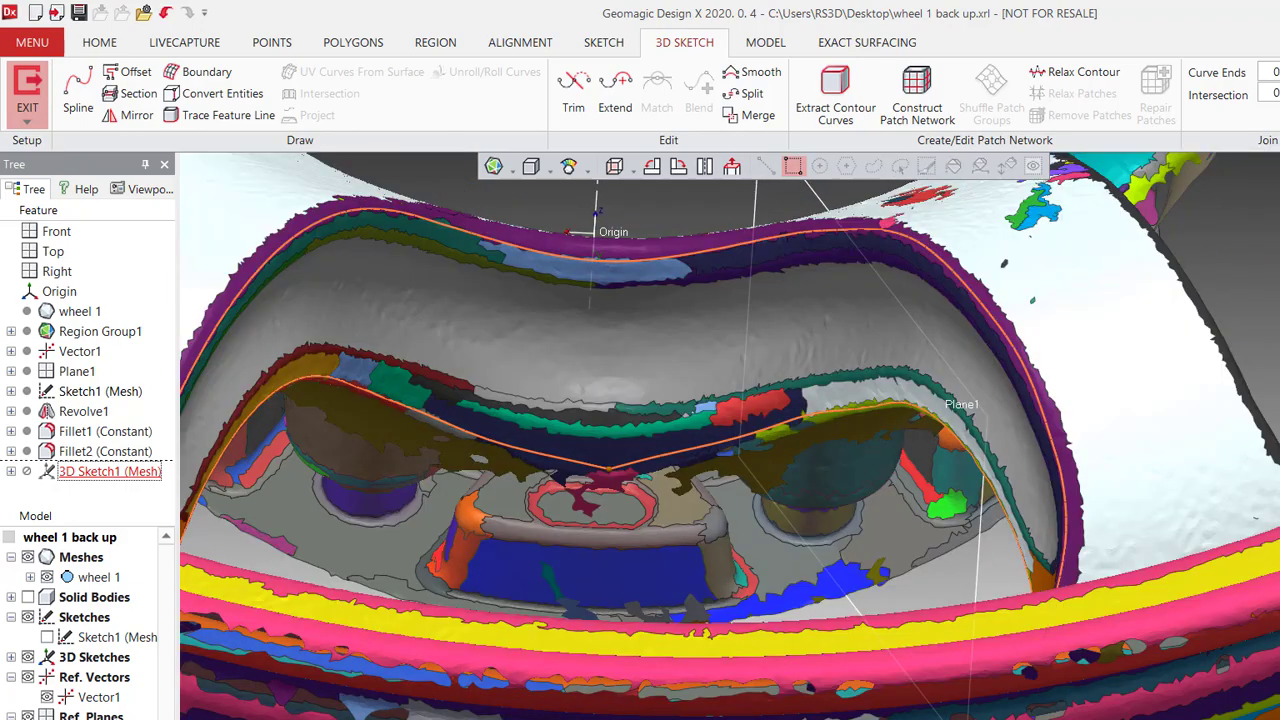
scroll(671, 363, "down", 3)
Lower the second spline's stretch beside its closing point once more, check both closed splines and exit the 3D mesh sketch.
mouse_move(456, 330)
left_mouse_down()
mouse_move(884, 540)
mouse_move(1033, 651)
left_mouse_up()
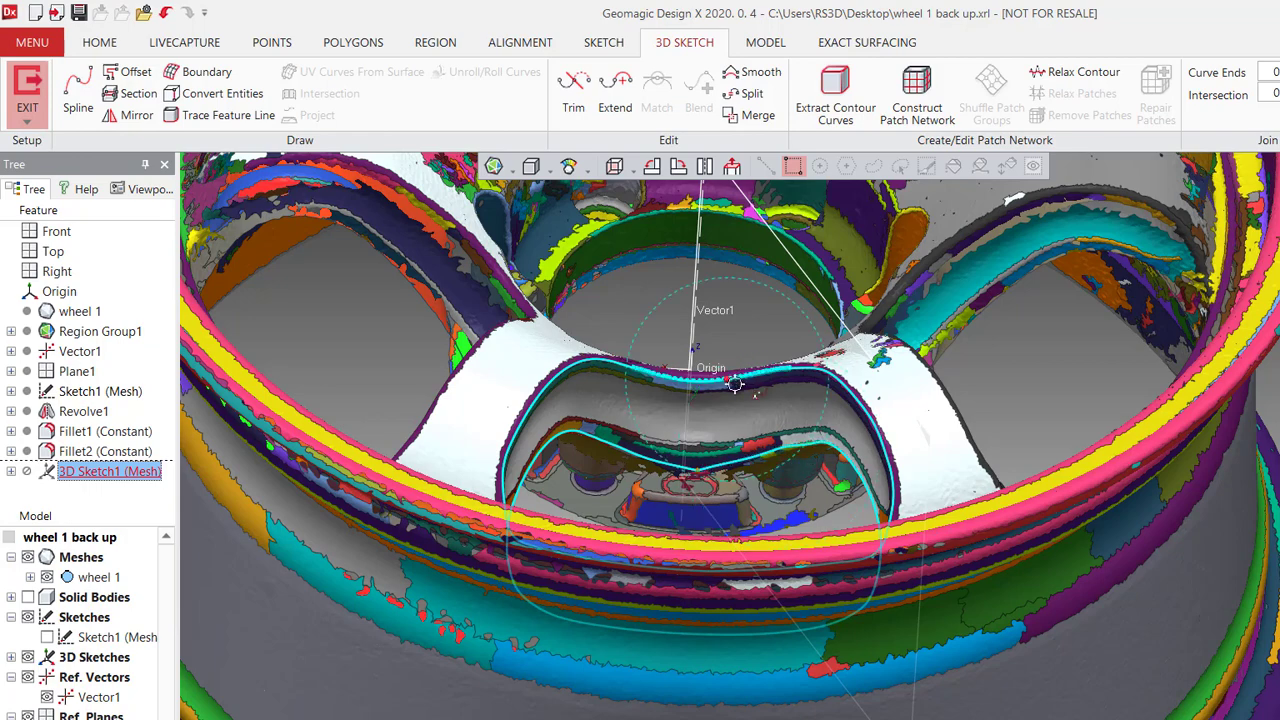
left_click(755, 428)
scroll(755, 428, "up", 5)
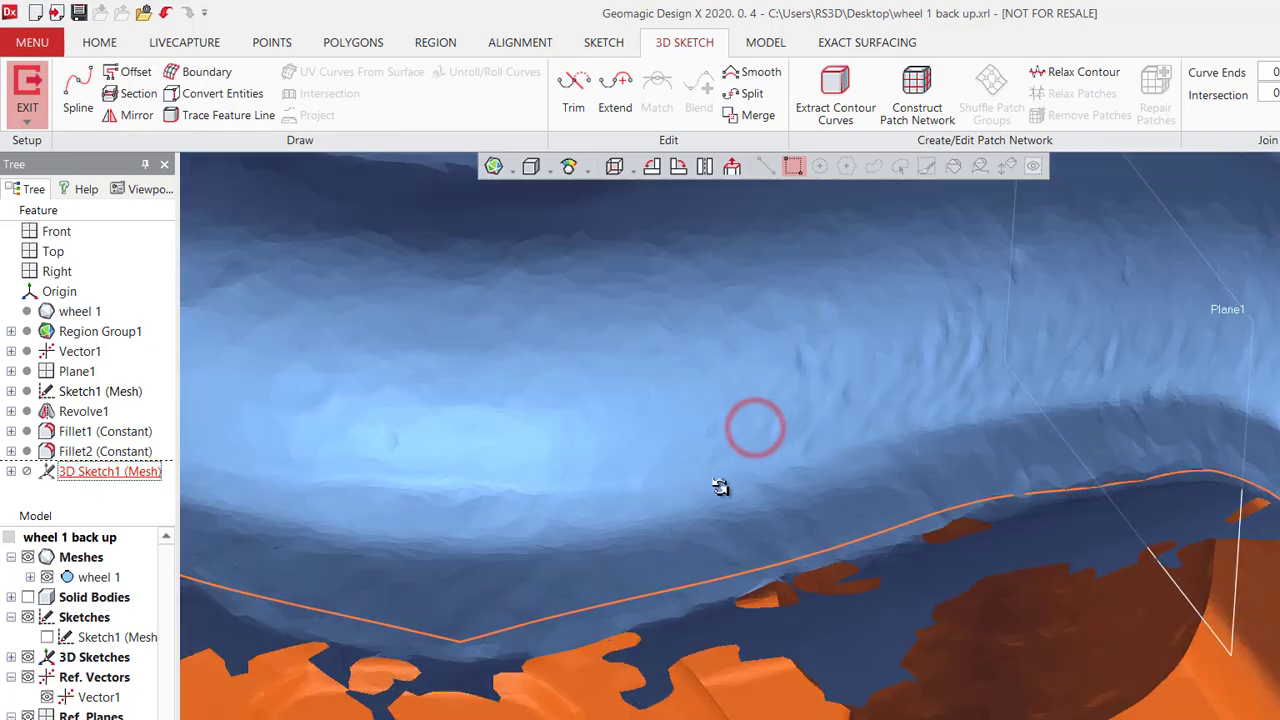
scroll(614, 600, "up", 2)
left_click(624, 600)
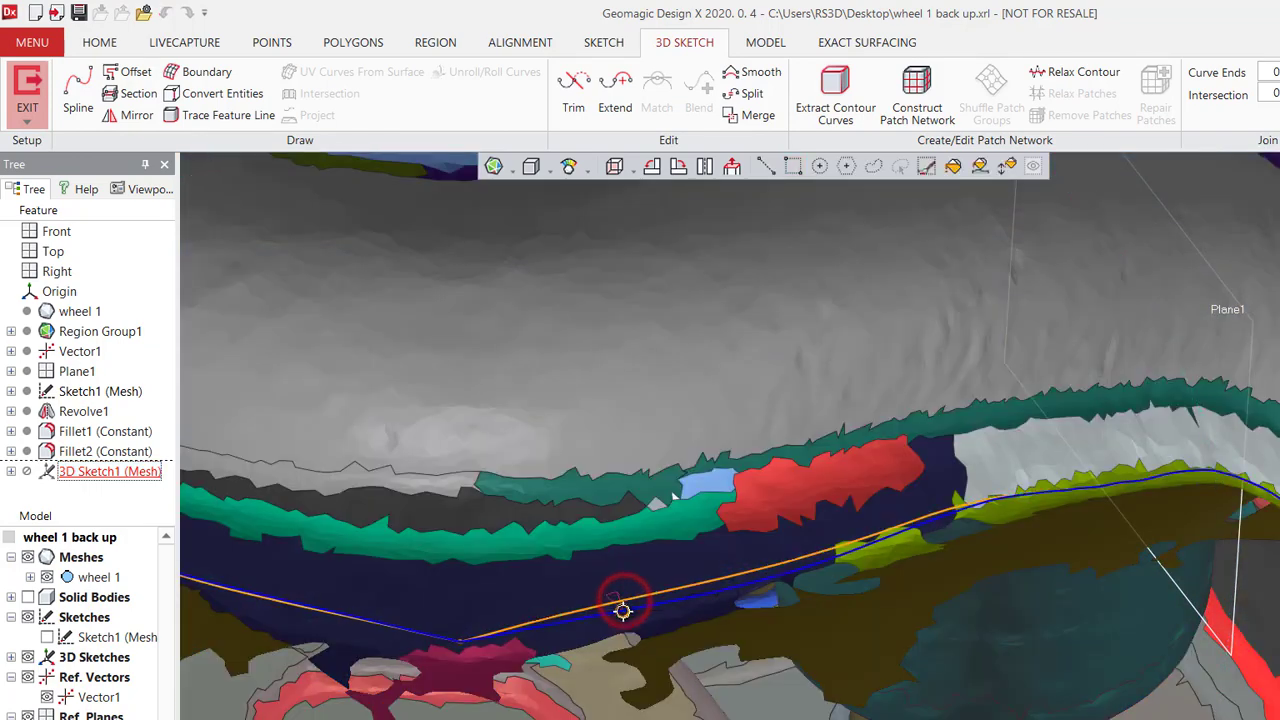
scroll(620, 607, "down", 6)
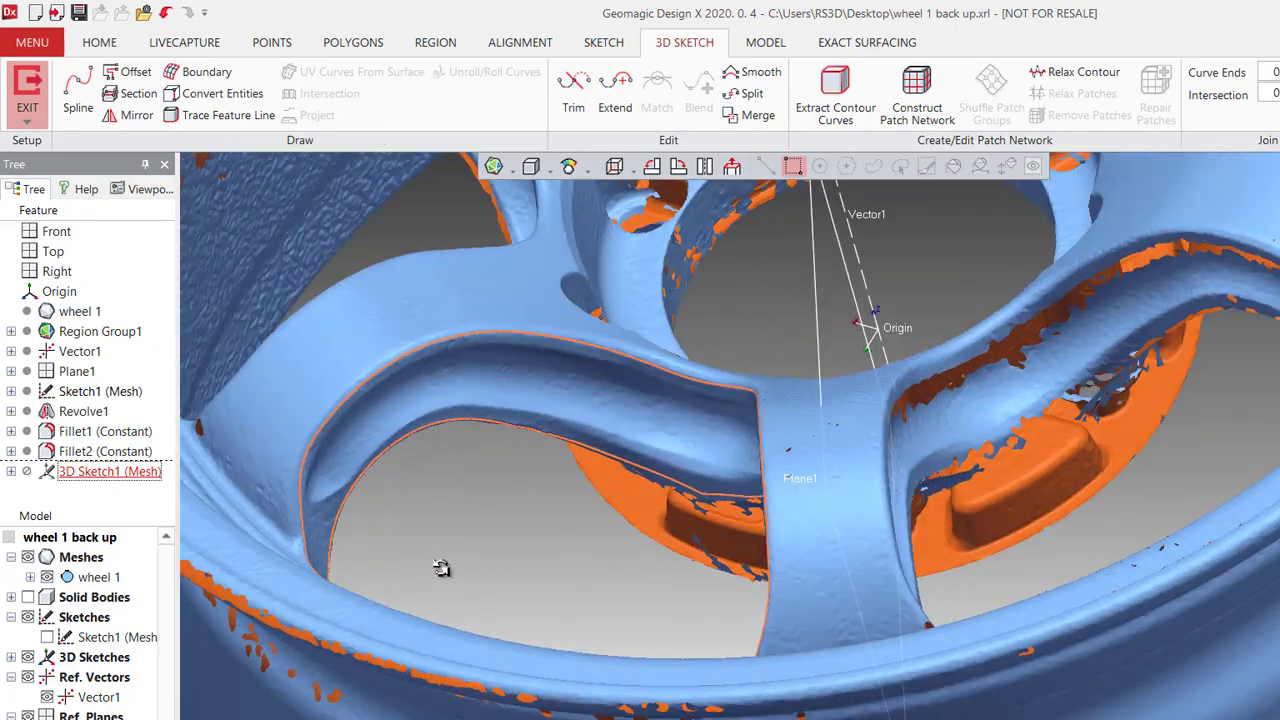
right_click_drag(441, 567, 607, 416)
left_click(40, 66)
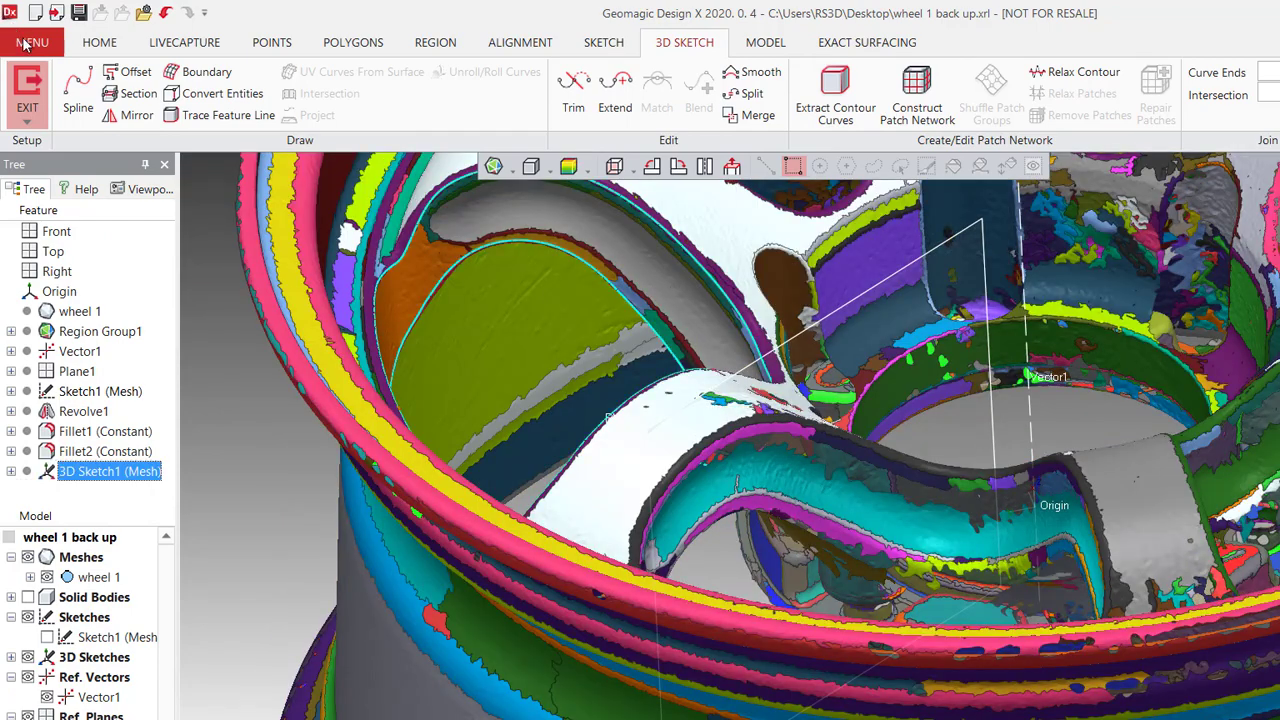
Set up a Legacy Boundary Fit between both closed loops of 3D Sketch1 (Mesh) and advance to its fitting stage.
left_click(32, 42)
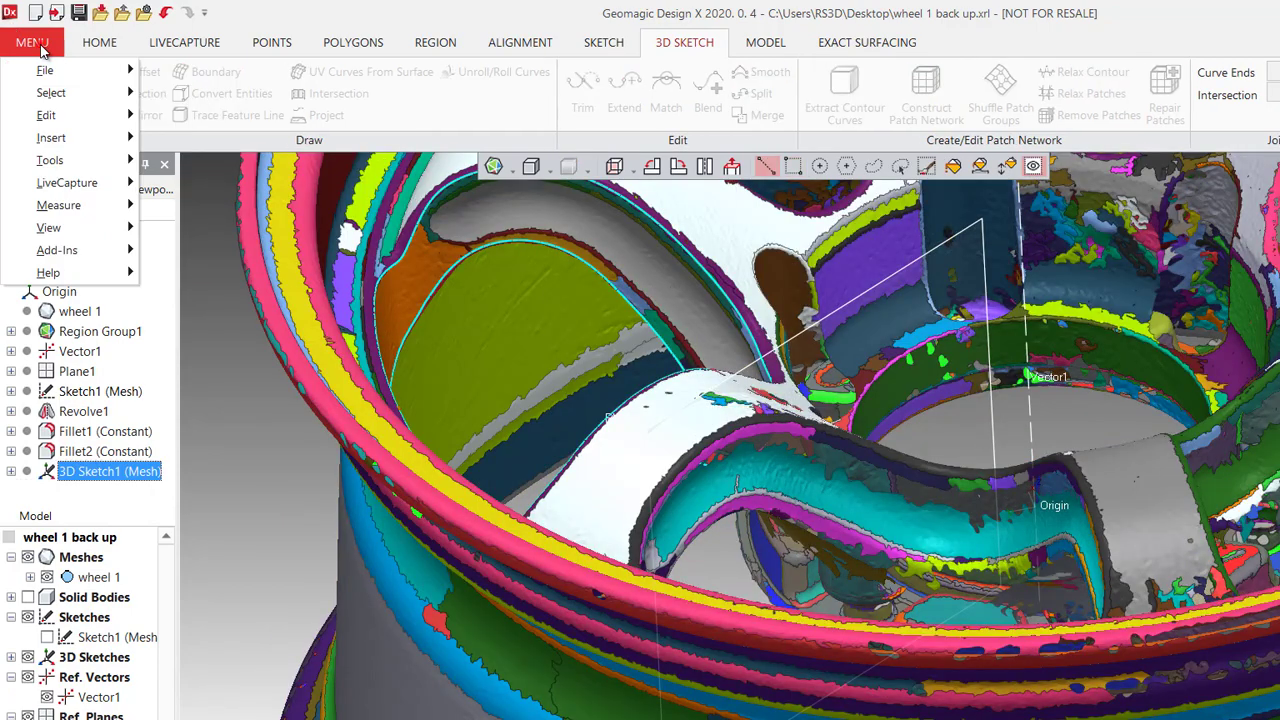
left_click(76, 249)
left_click(210, 376)
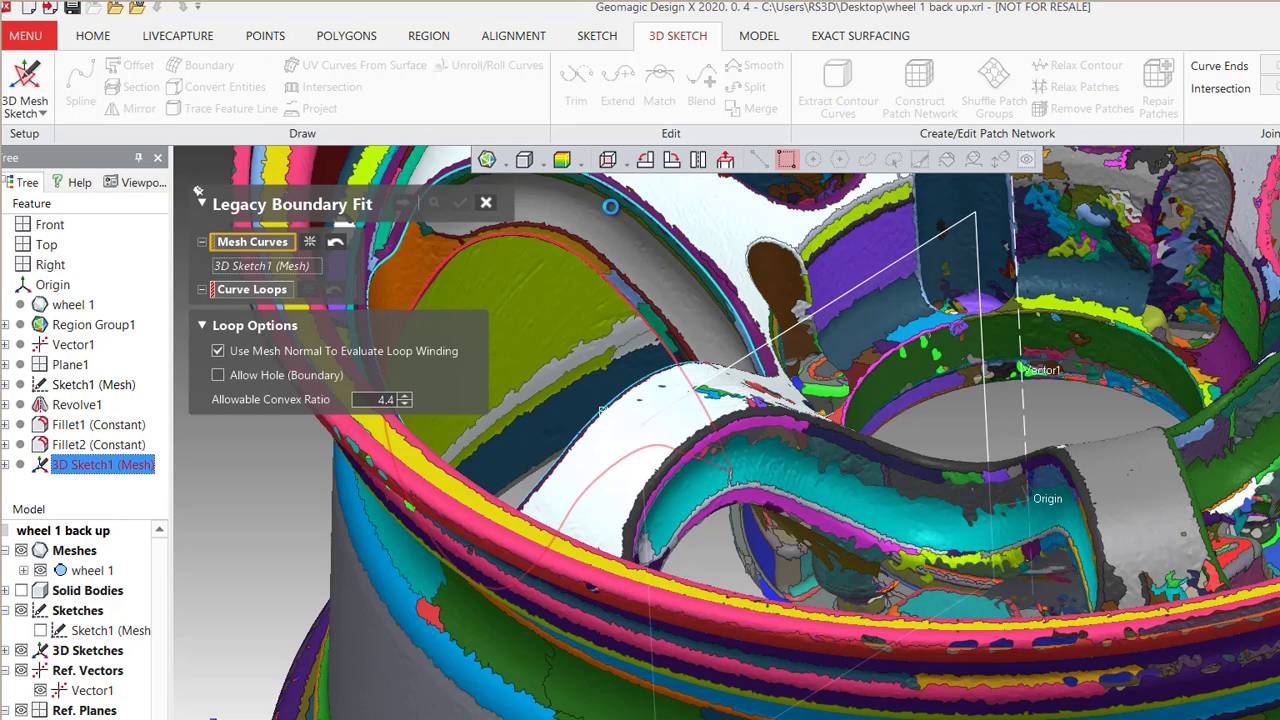
left_click(610, 207)
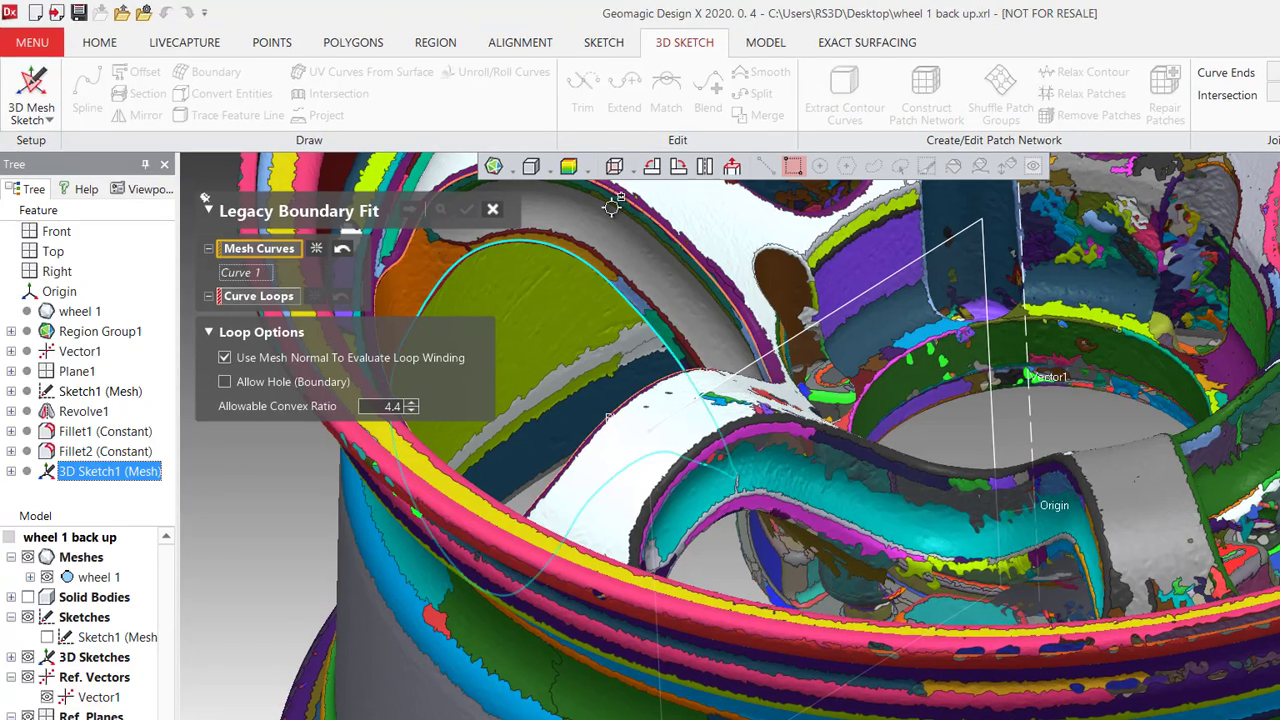
left_click(493, 212)
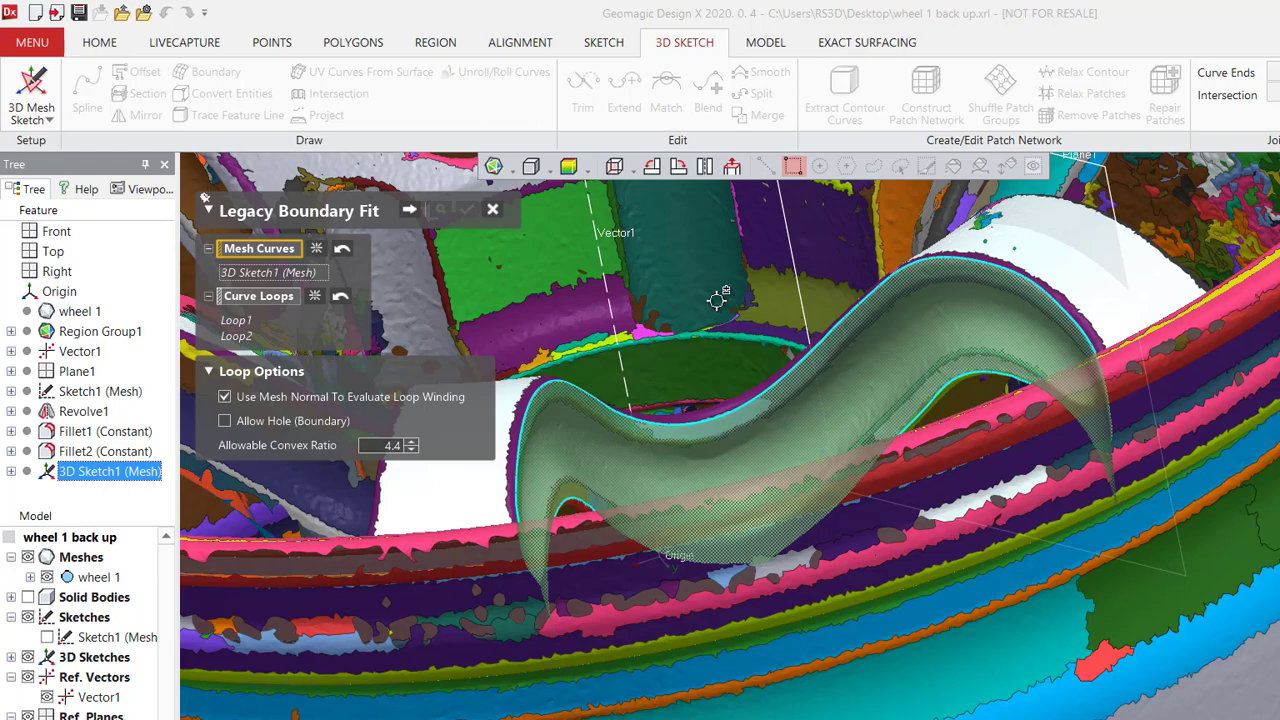
key("ctrl+2")
right_click_drag(717, 300, 812, 393)
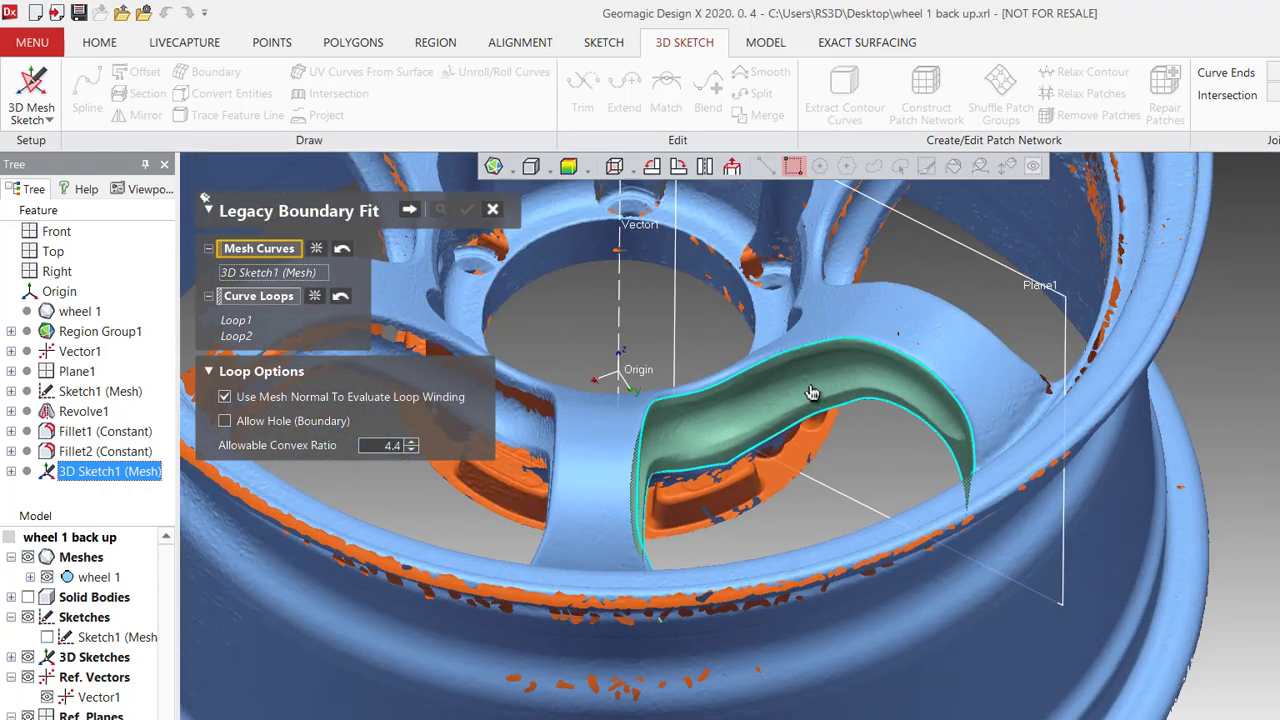
key("ctrl+2")
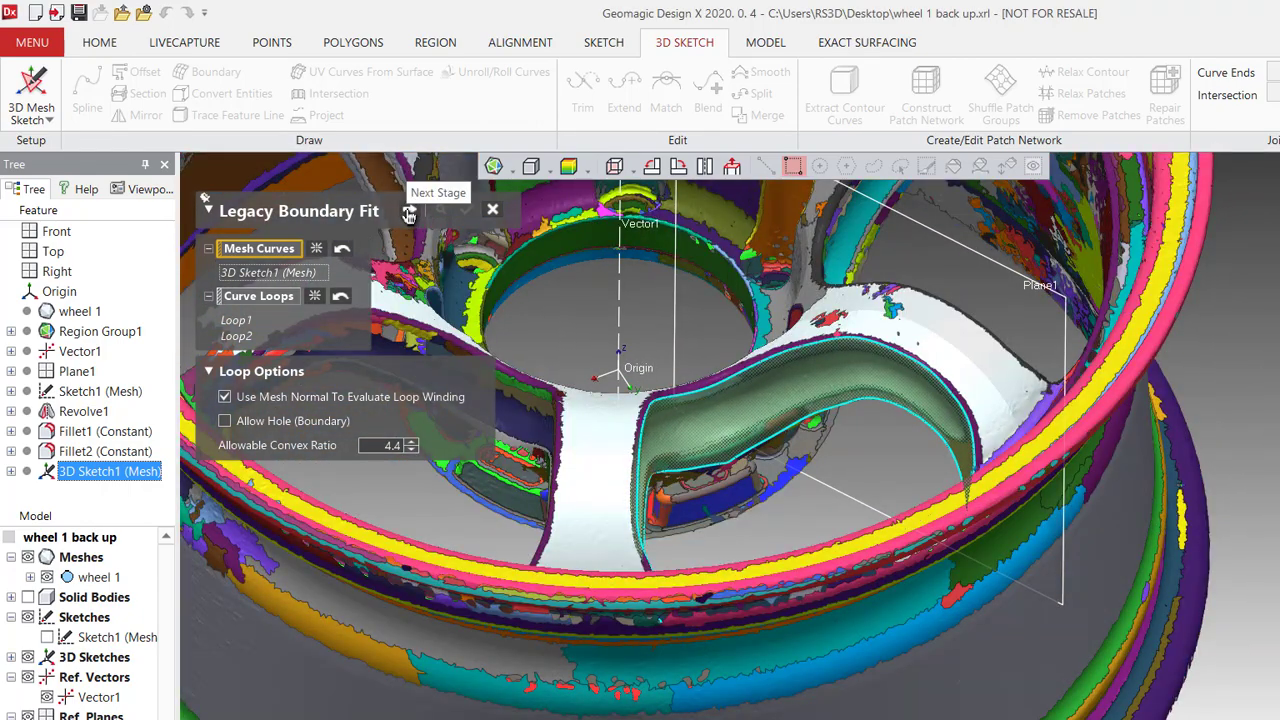
left_click(409, 215)
Preview and accept the boundary fit surface with 15 U and 15 V control points.
right_click_drag(889, 591, 272, 308)
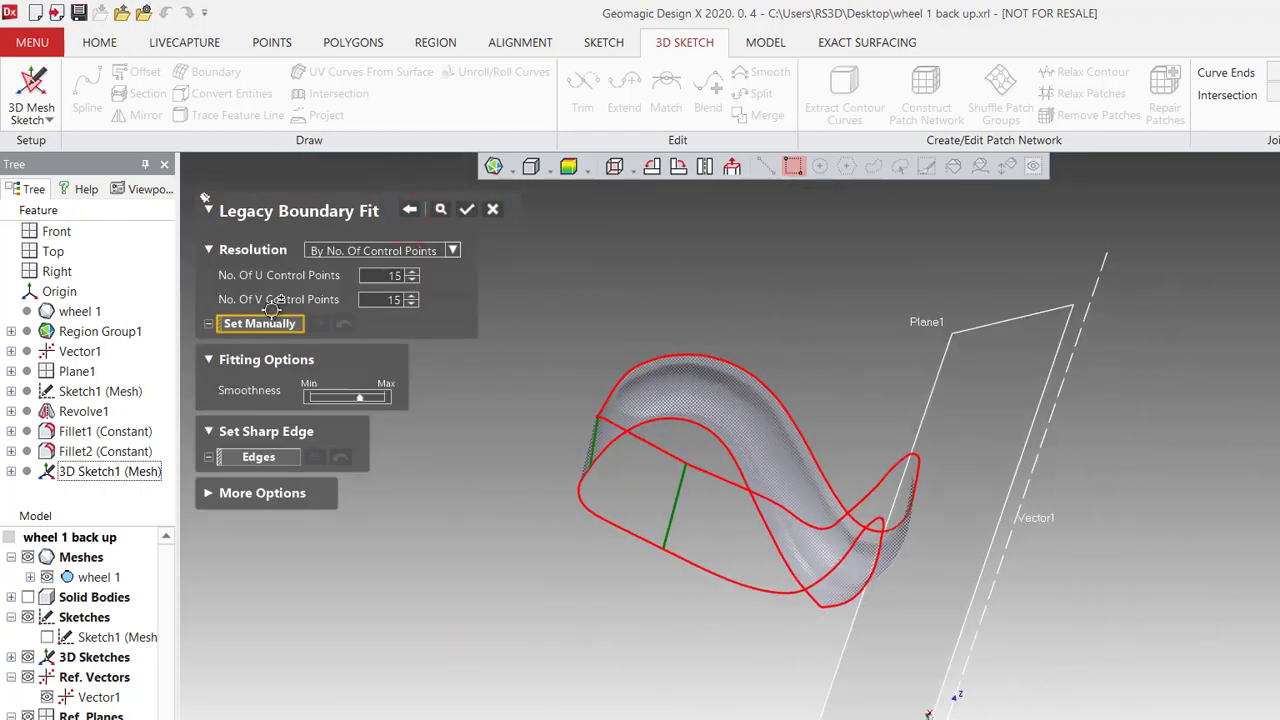
left_click(441, 211)
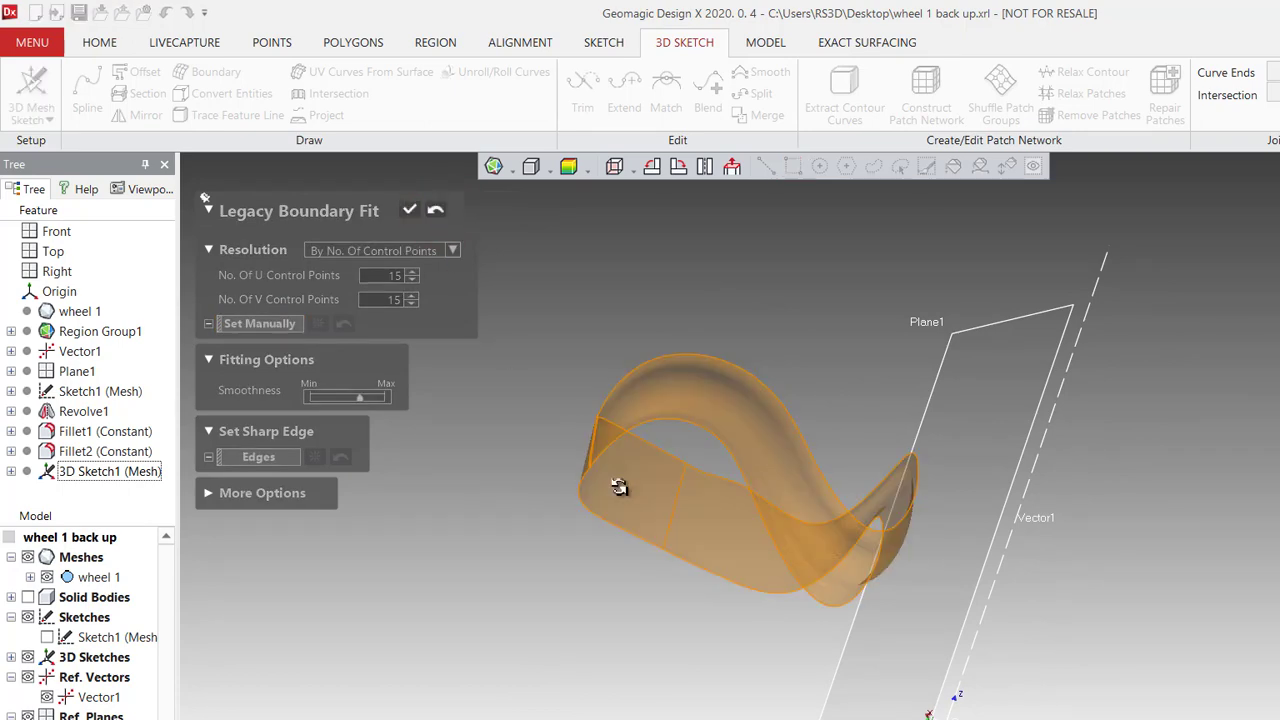
left_click(410, 211)
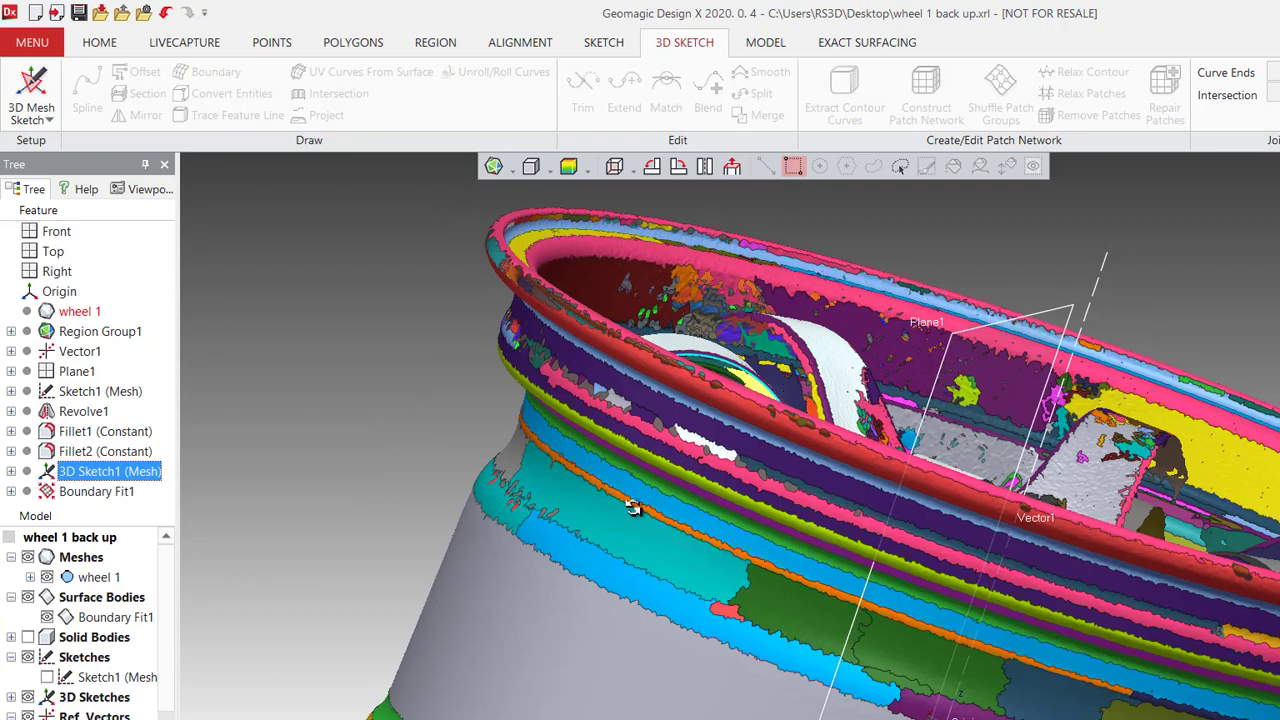
Compare the fitted surface with the scan, hide the mesh and examine the surface's deviation colour map.
right_click_drag(613, 527, 662, 347)
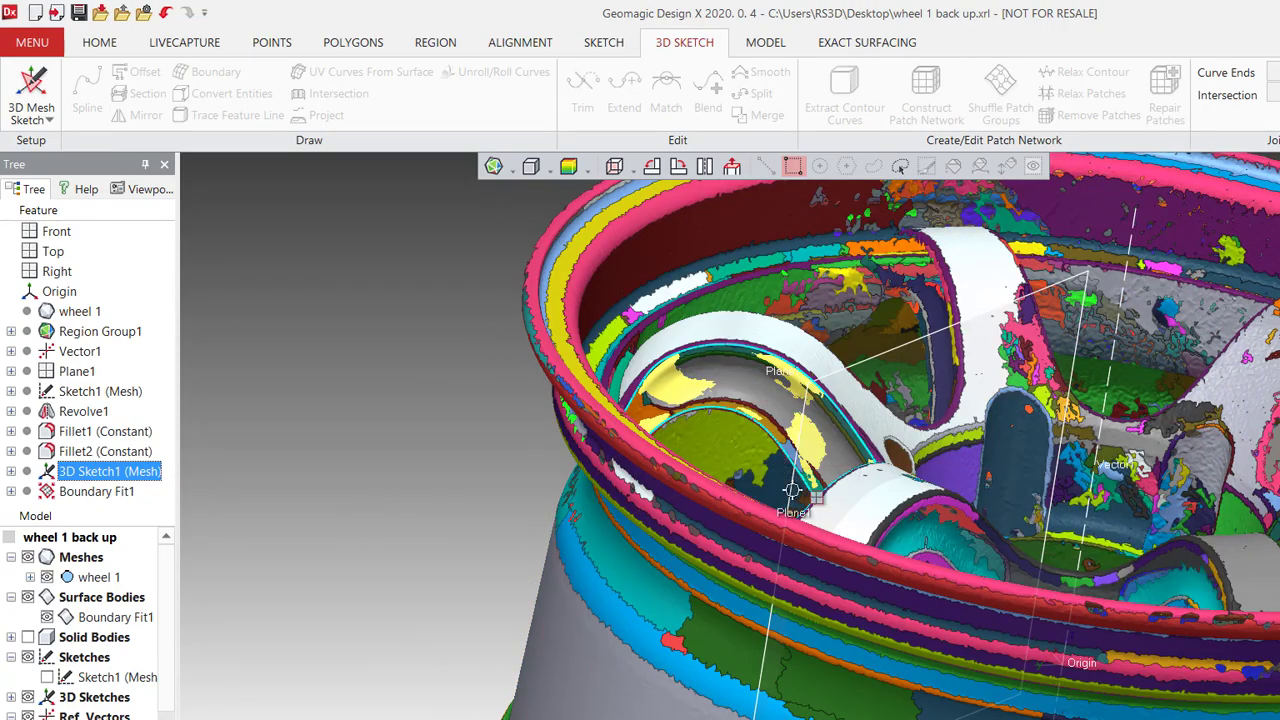
key("ctrl+2")
mouse_move(760, 443)
right_mouse_down()
mouse_move(814, 557)
mouse_move(714, 500)
mouse_move(726, 417)
mouse_move(889, 509)
mouse_move(780, 390)
right_mouse_up()
key("ctrl+1")
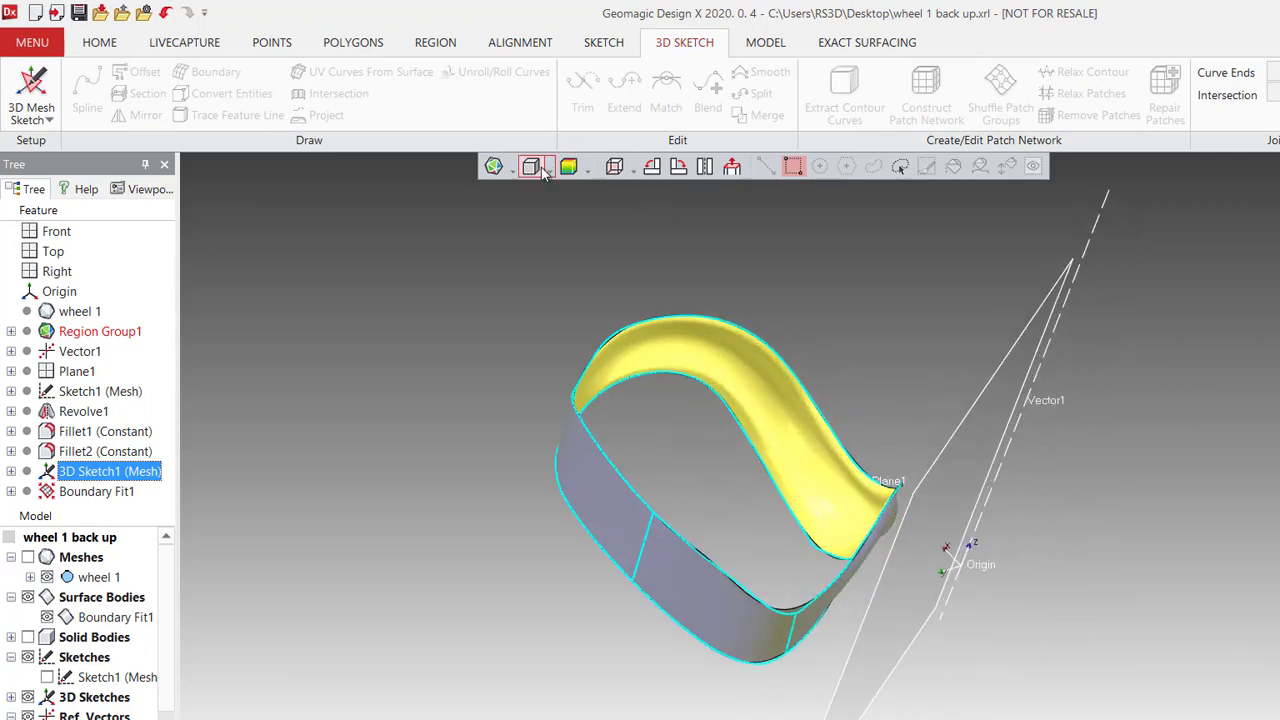
left_click(575, 166)
right_click_drag(811, 563, 1134, 623)
right_click_drag(1134, 623, 960, 543)
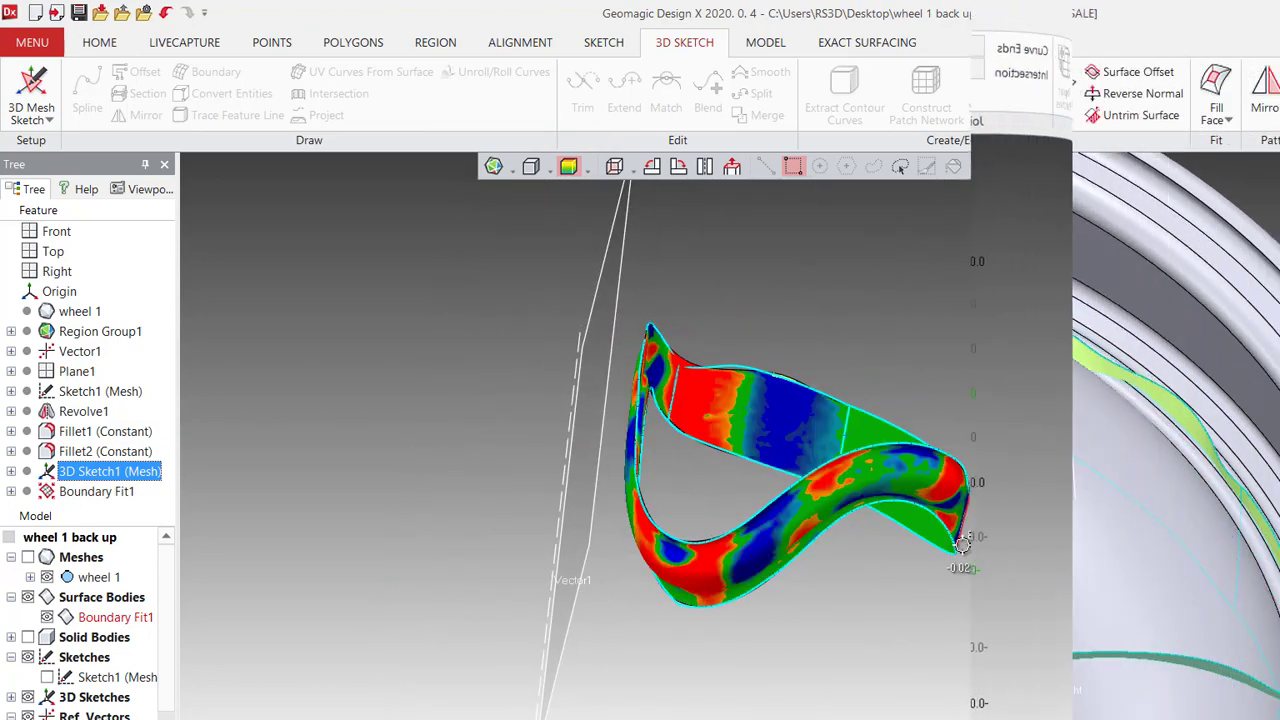
Cut the Fillet2 (Constant) wheel body with Loft1, keep the main wheel body and inspect the resulting spoke opening.
left_click(920, 380)
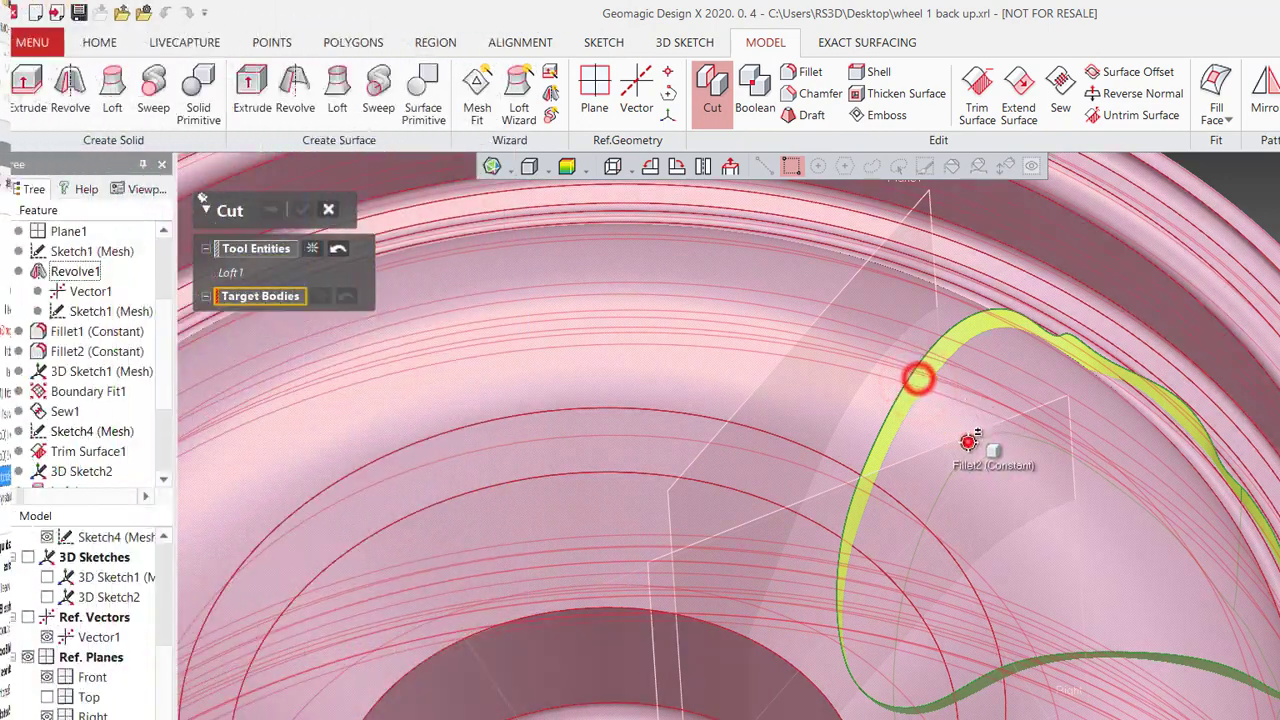
left_click(966, 440)
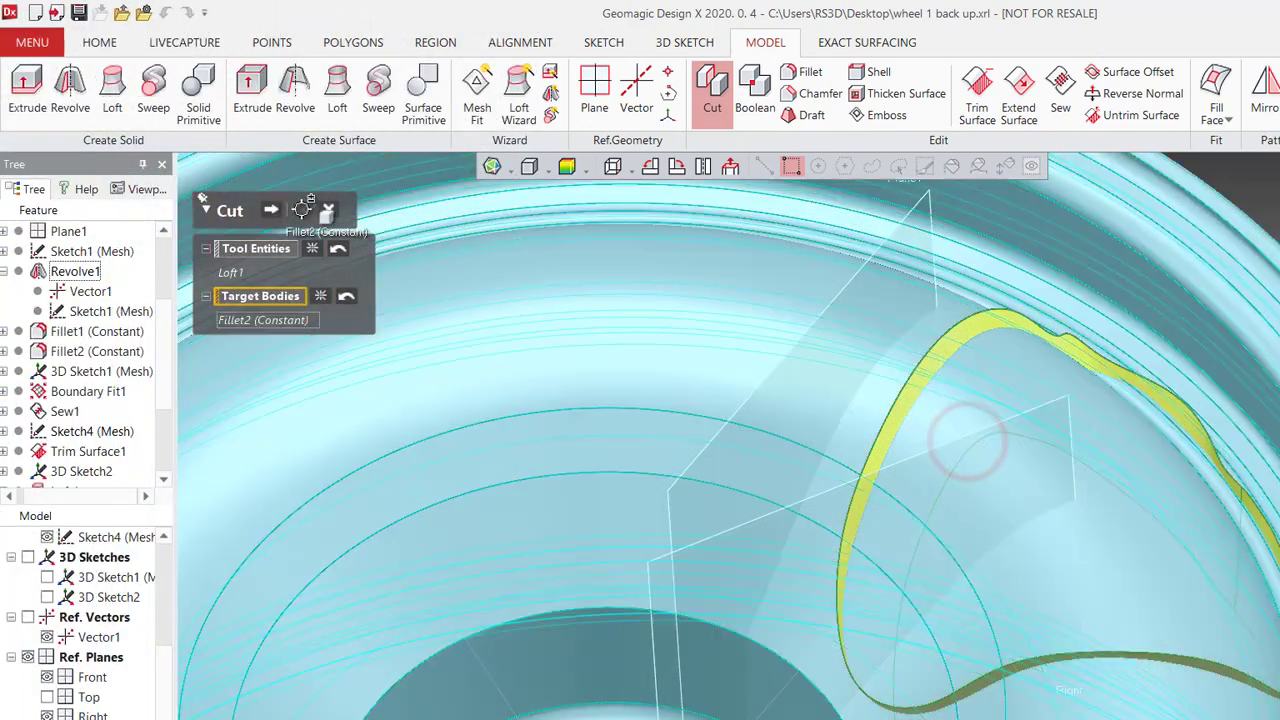
left_click(272, 210)
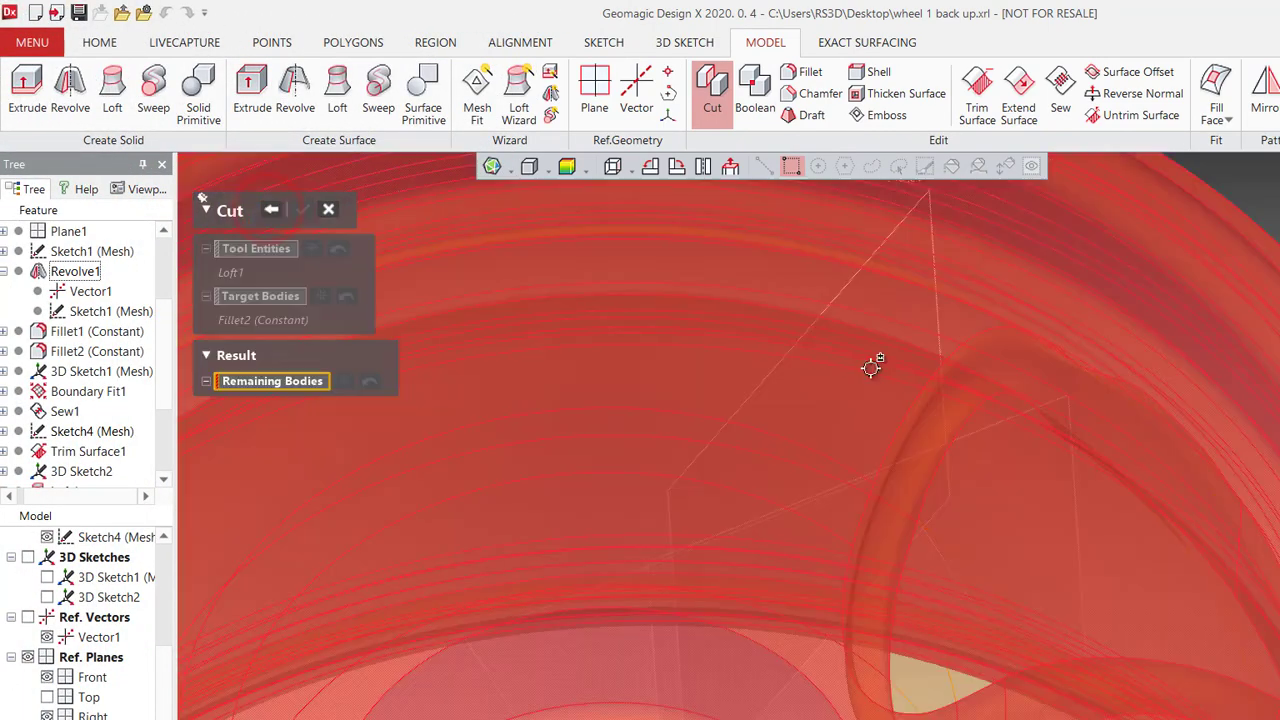
left_click(875, 372)
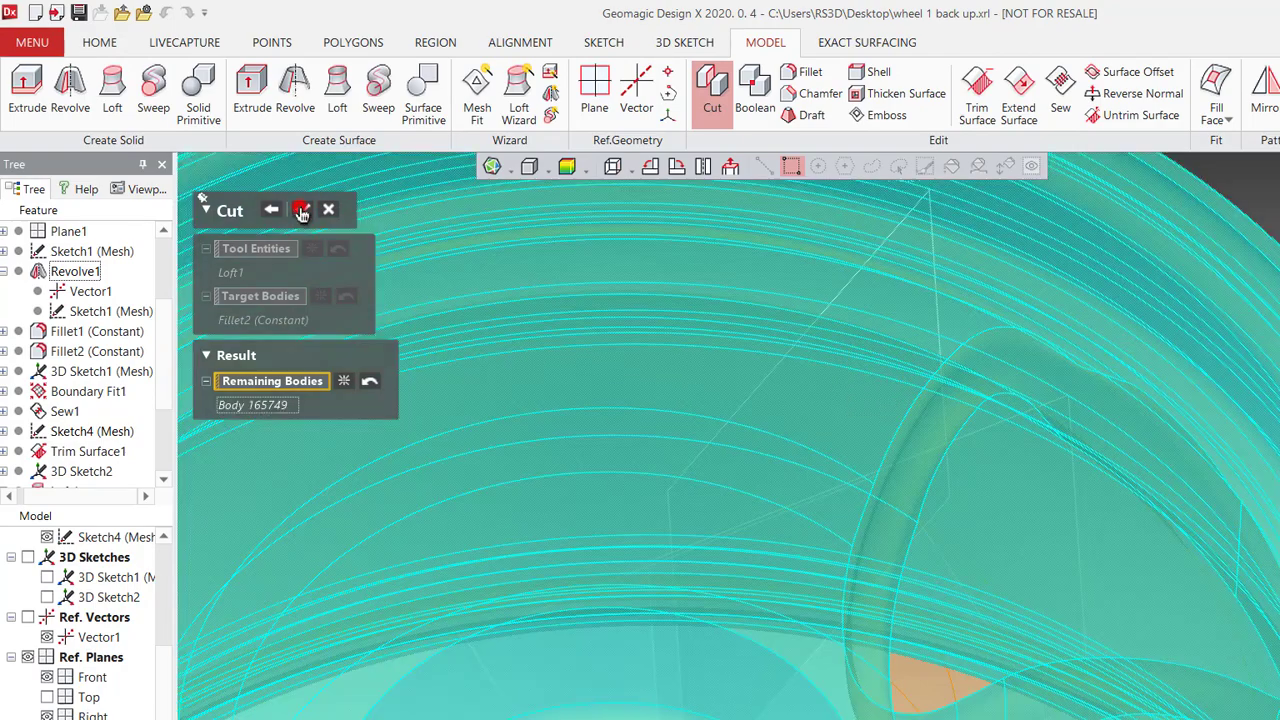
left_click(302, 212)
scroll(789, 466, "down", 3)
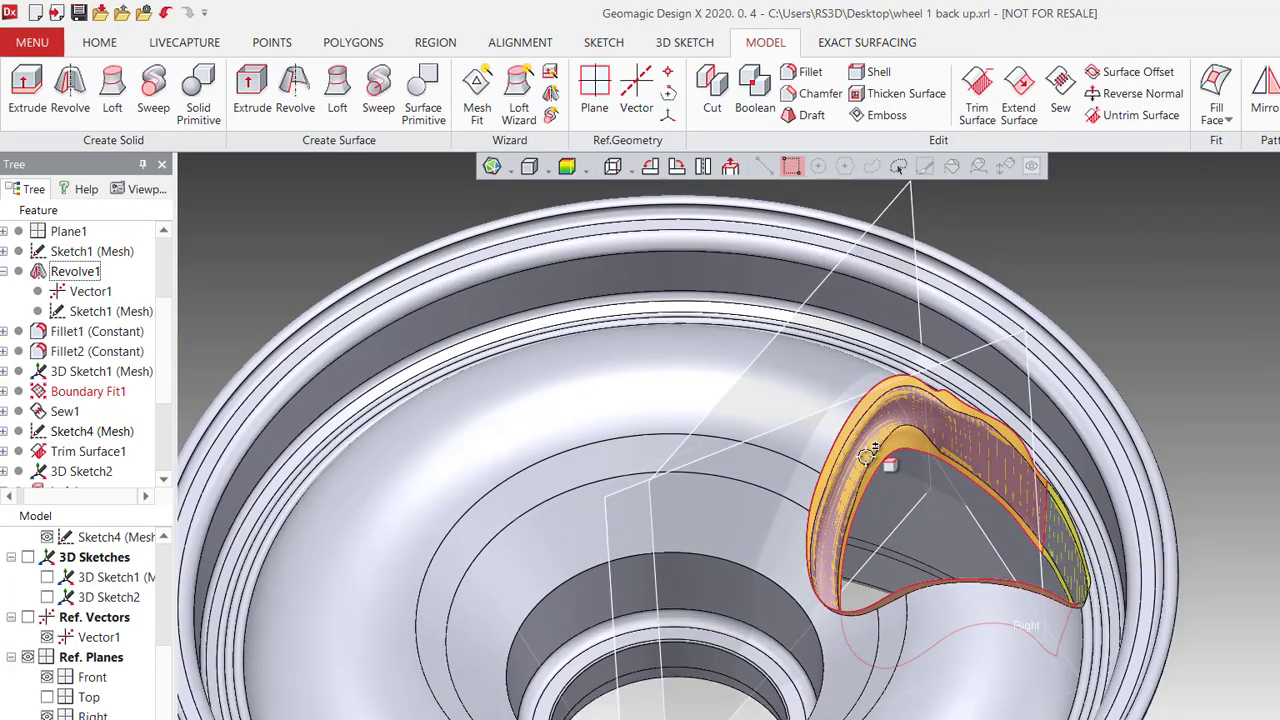
scroll(897, 466, "down", 4)
right_click_drag(880, 460, 937, 423)
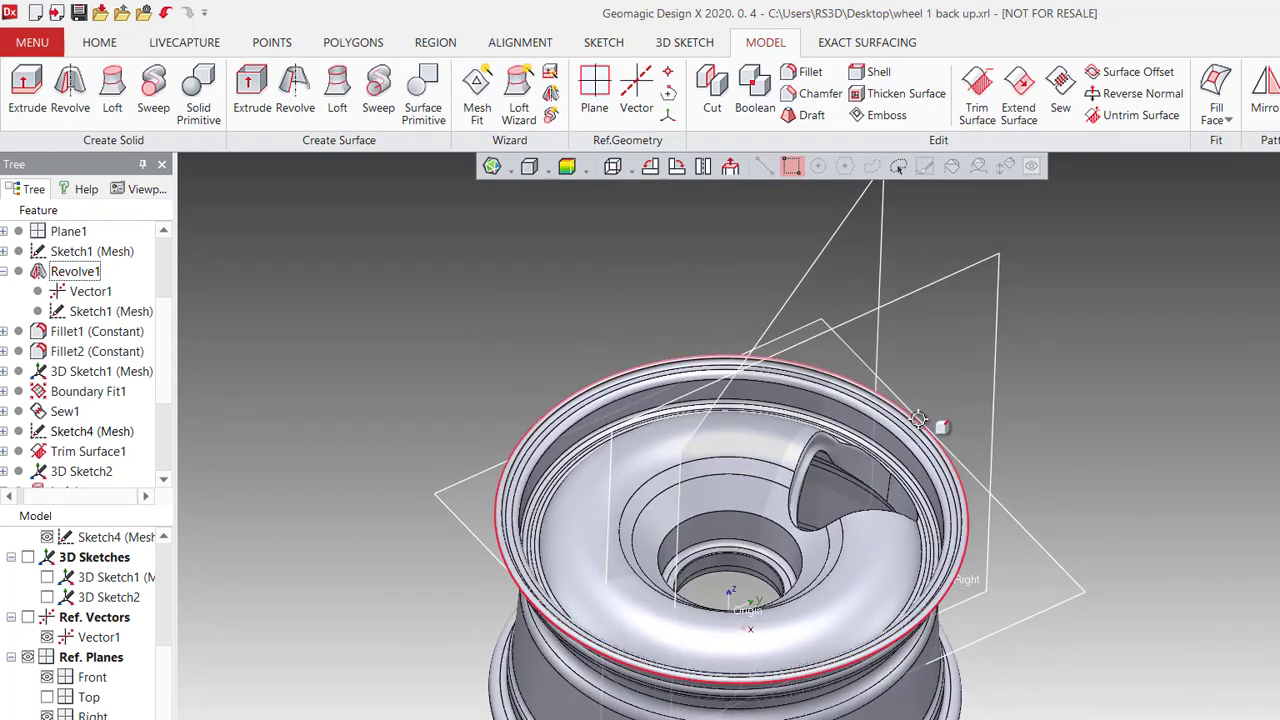
mouse_move(762, 548)
right_mouse_down()
mouse_move(871, 620)
mouse_move(871, 582)
right_mouse_up()
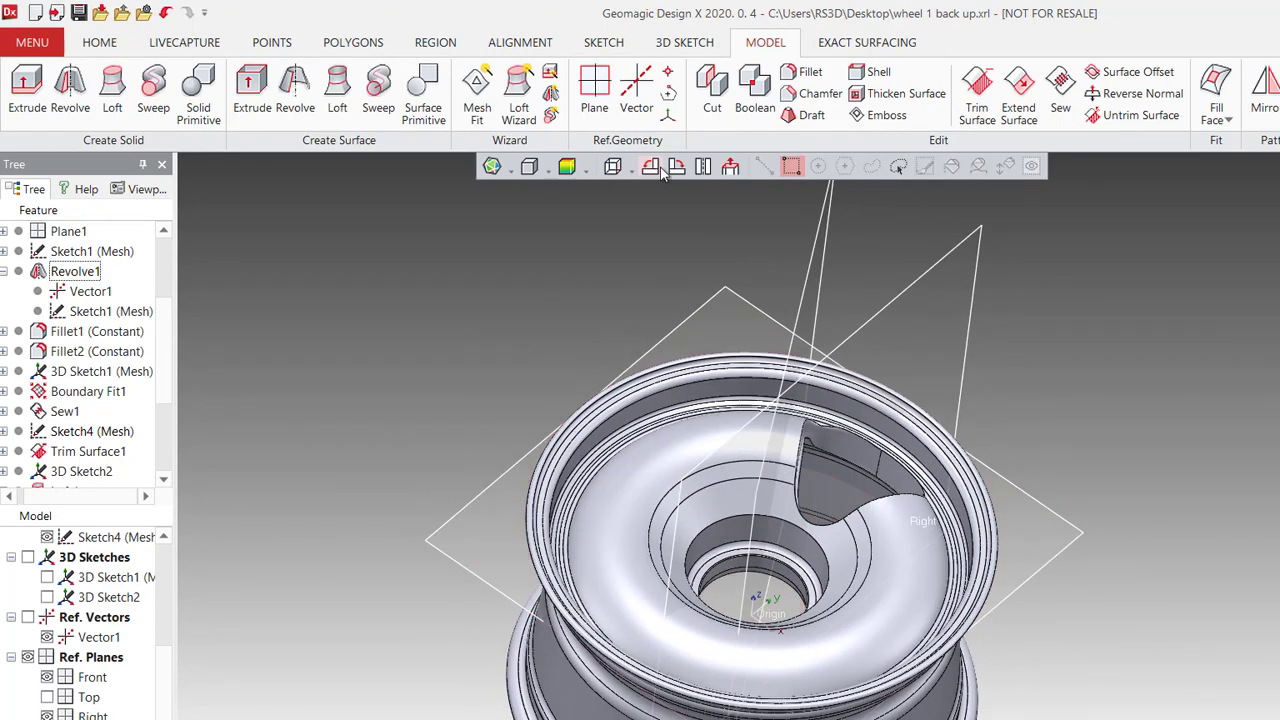
left_click(568, 168)
mouse_move(600, 520)
right_mouse_down()
mouse_move(563, 560)
mouse_move(832, 503)
mouse_move(729, 629)
mouse_move(723, 591)
mouse_move(800, 614)
mouse_move(770, 613)
mouse_move(1063, 349)
right_mouse_up()
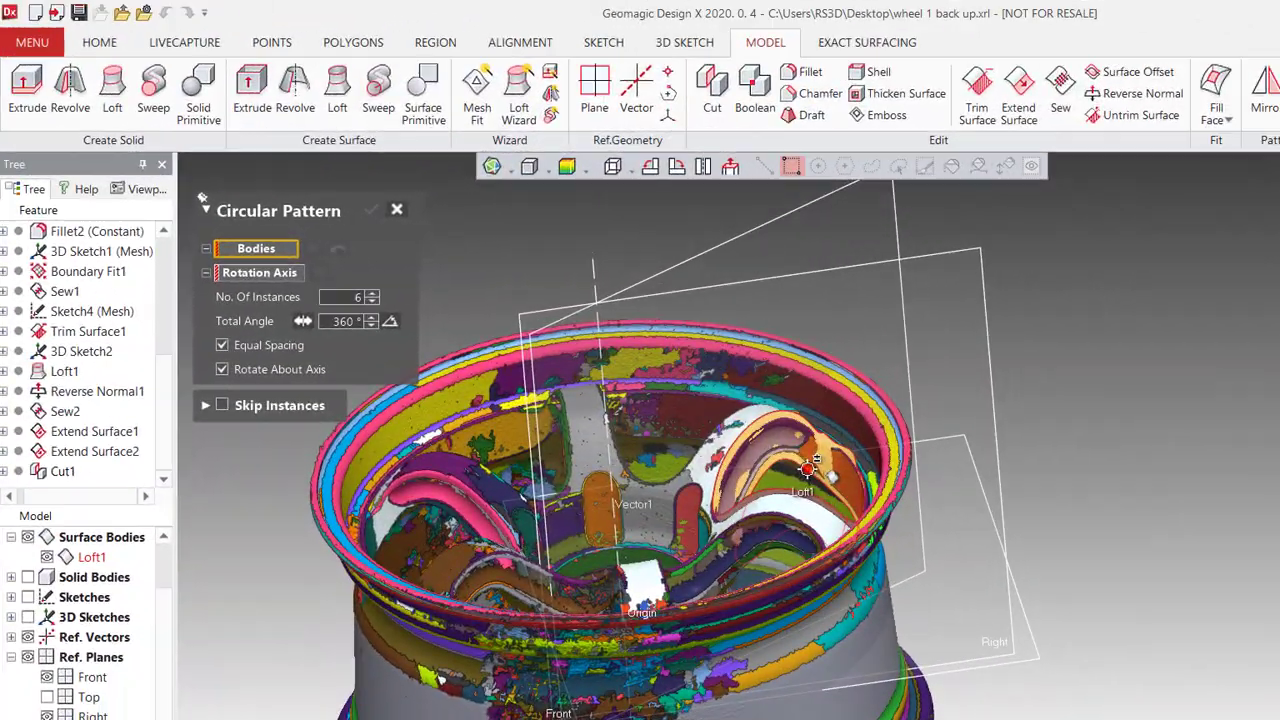
Create a circular pattern of Loft1 around Vector1 with 6 equally spaced instances over 360°, rotated about the axis.
left_click(808, 468)
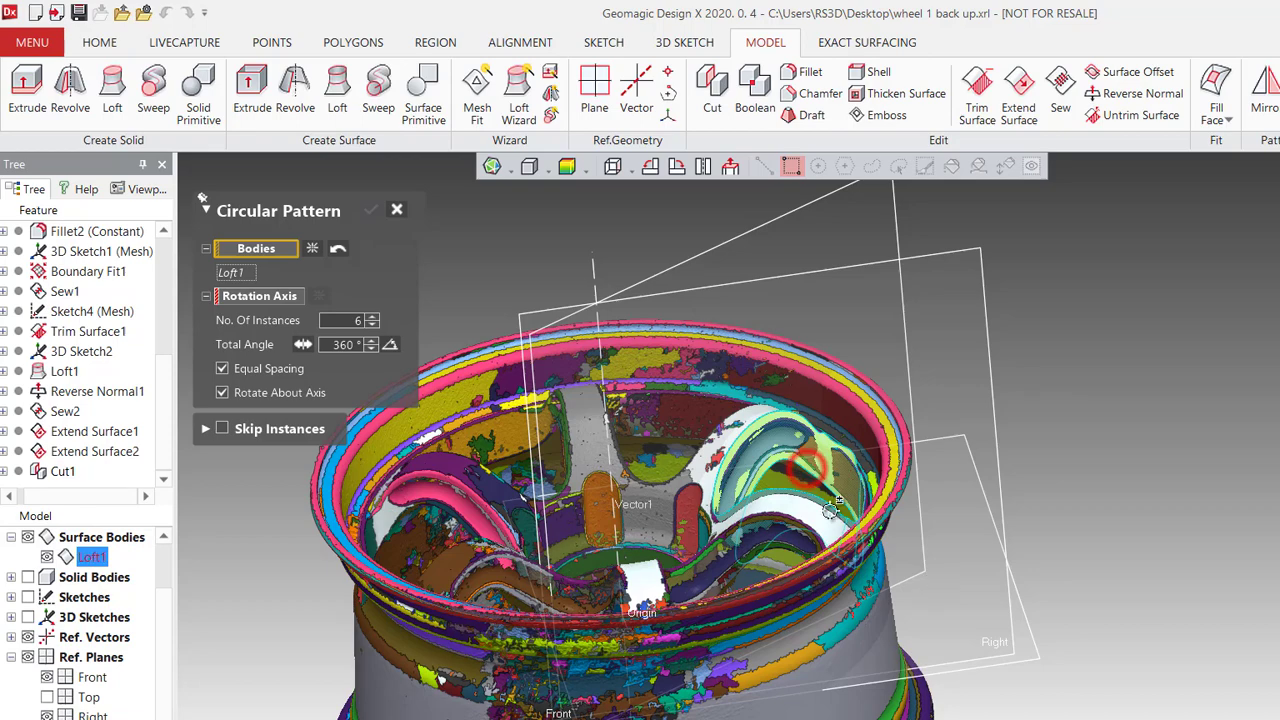
left_click(262, 296)
left_click(593, 268)
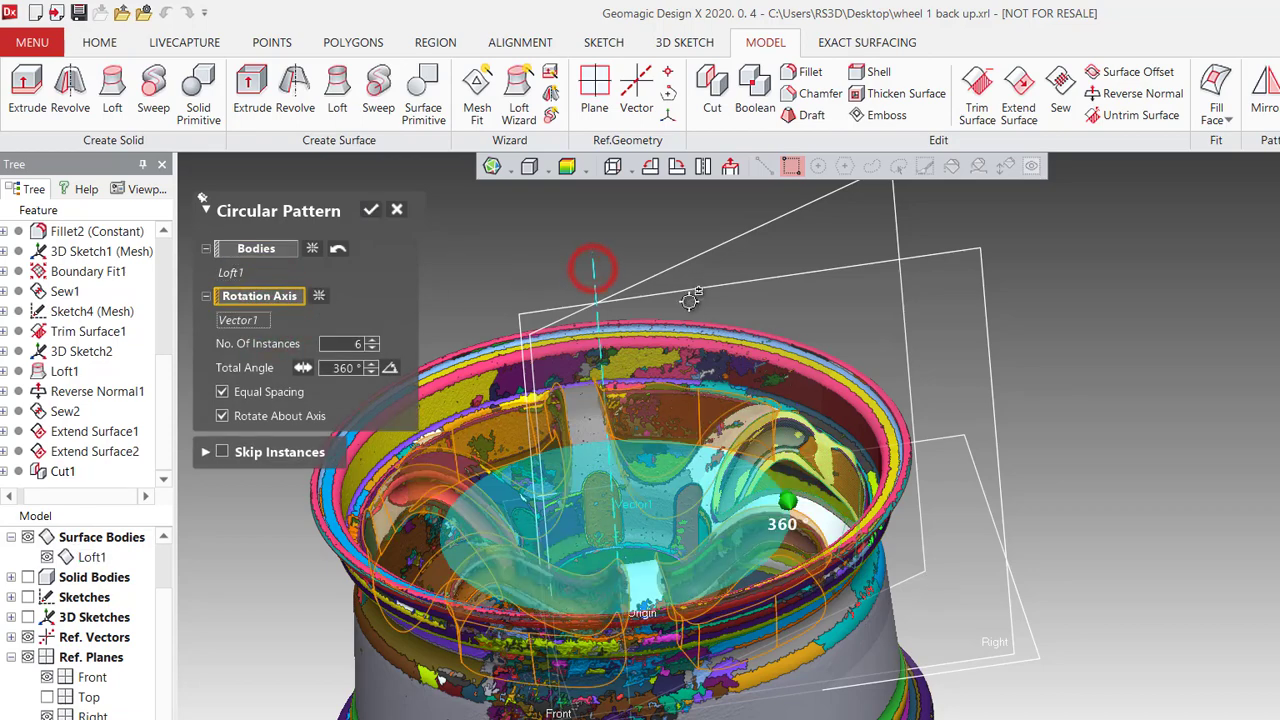
right_click_drag(593, 268, 634, 398)
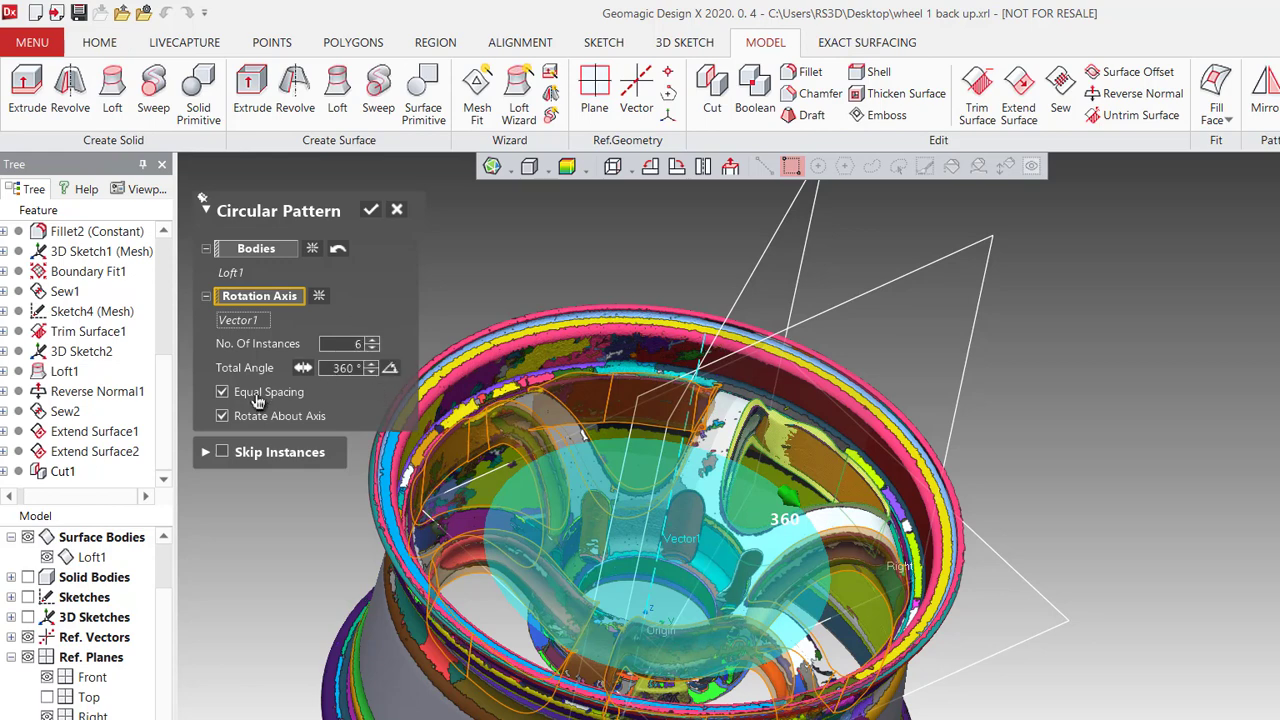
left_click(370, 212)
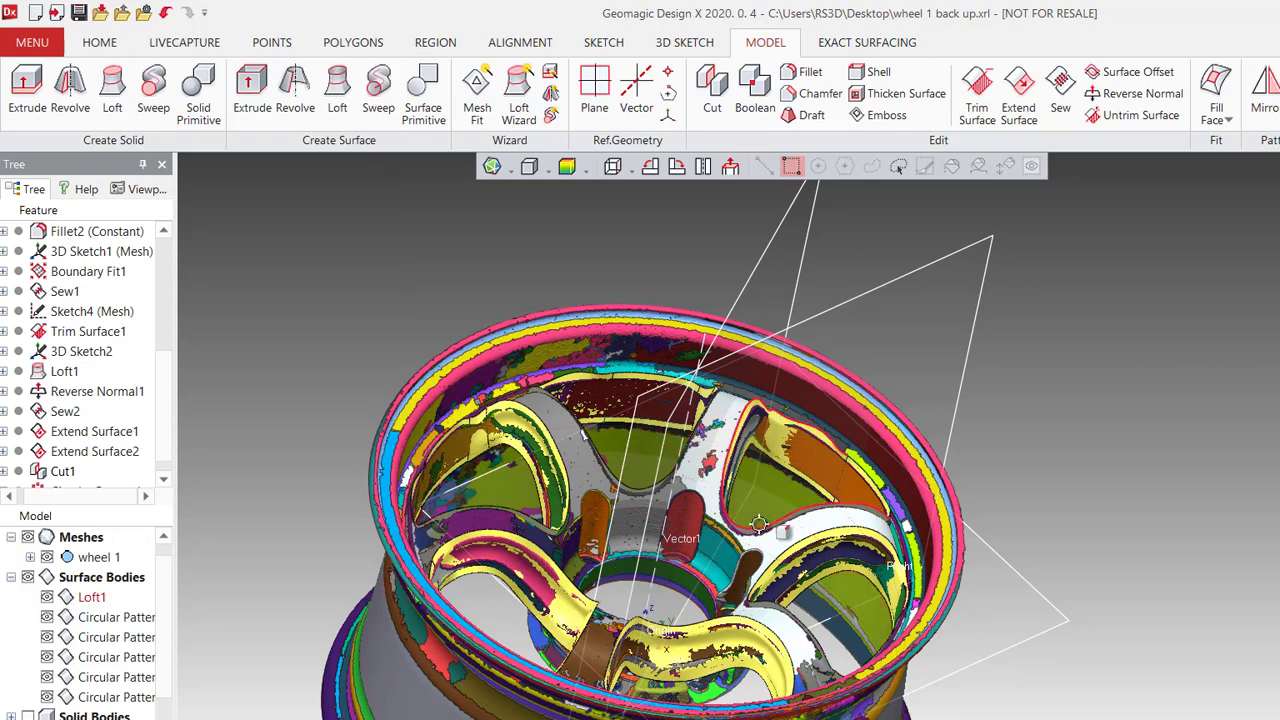
Begin a Cut with the mesh hidden, using the five patterned surfaces Circular Pattern1_1 to Circular Pattern1_5 as tool entities.
right_click_drag(714, 672, 708, 690)
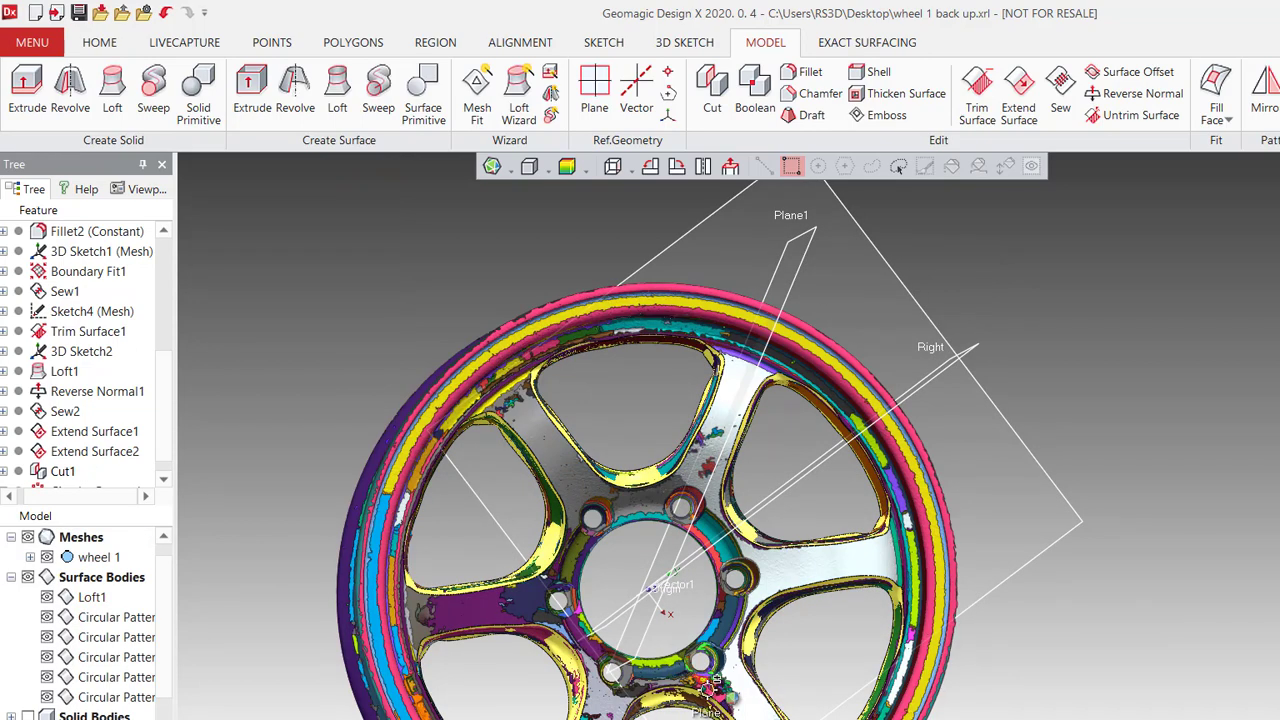
right_click_drag(729, 586, 678, 350)
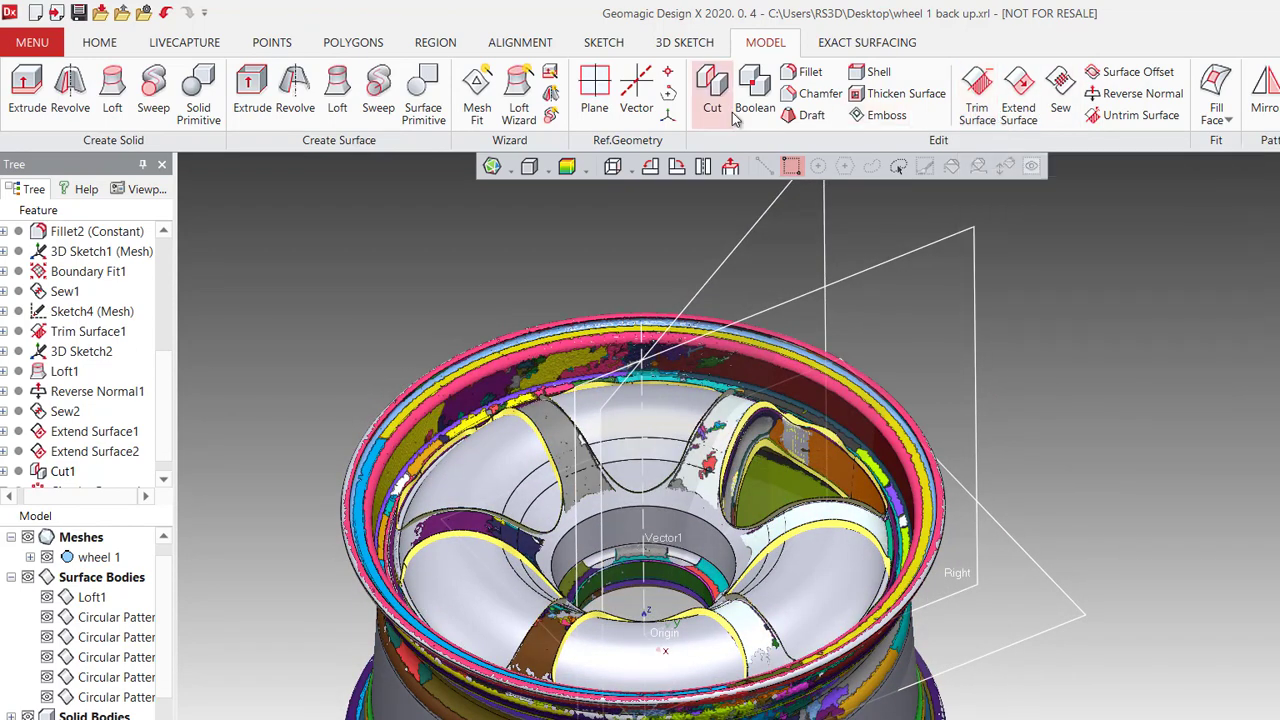
left_click(714, 98)
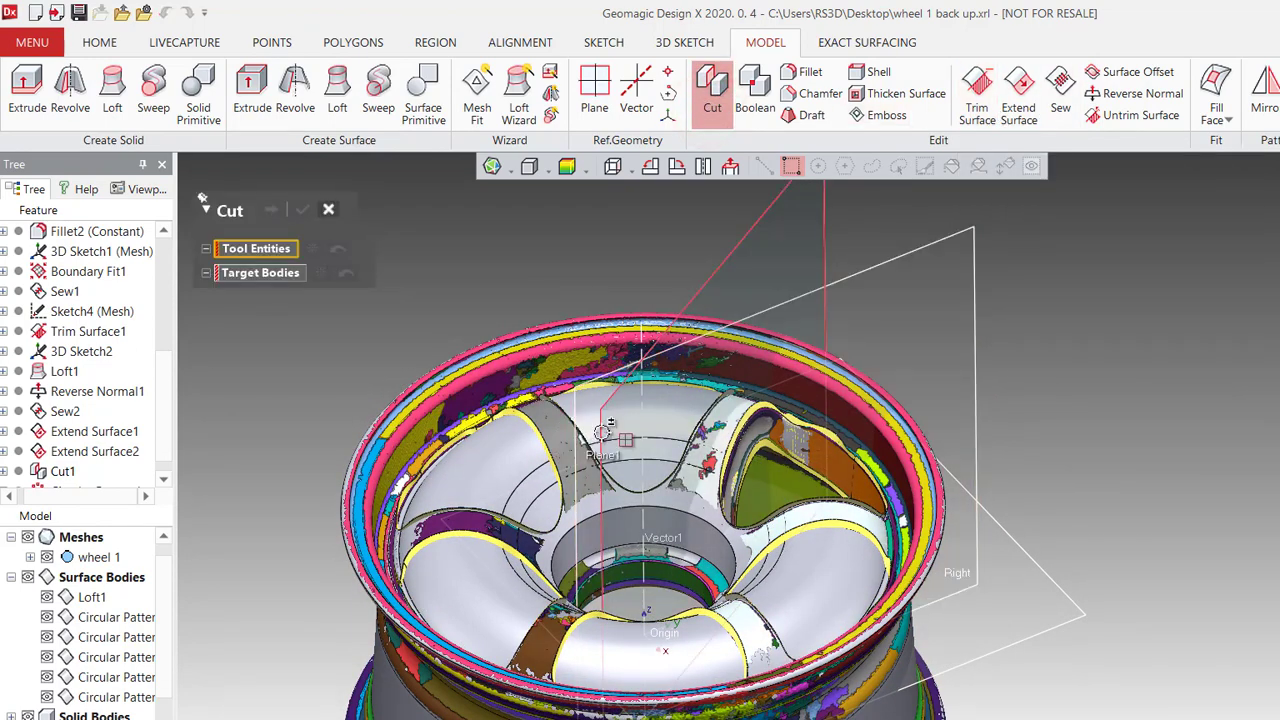
key("ctrl+5")
key("ctrl+1")
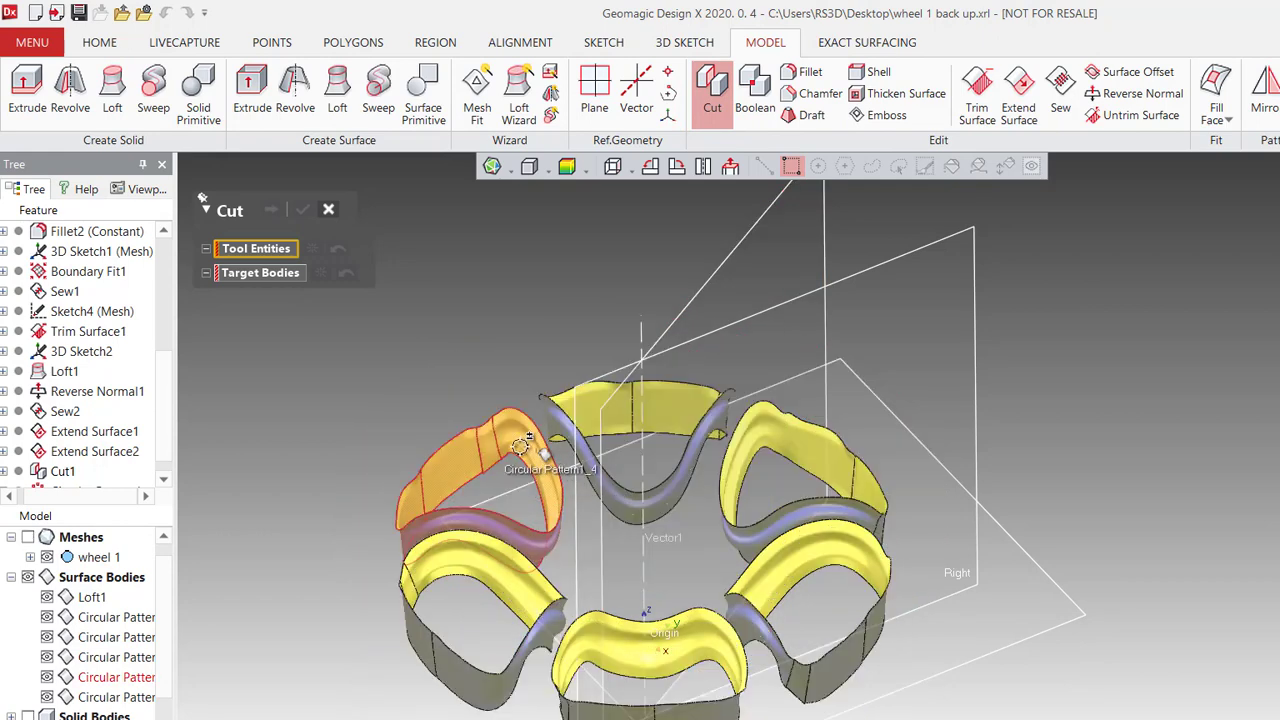
left_click(258, 252)
left_click(677, 398)
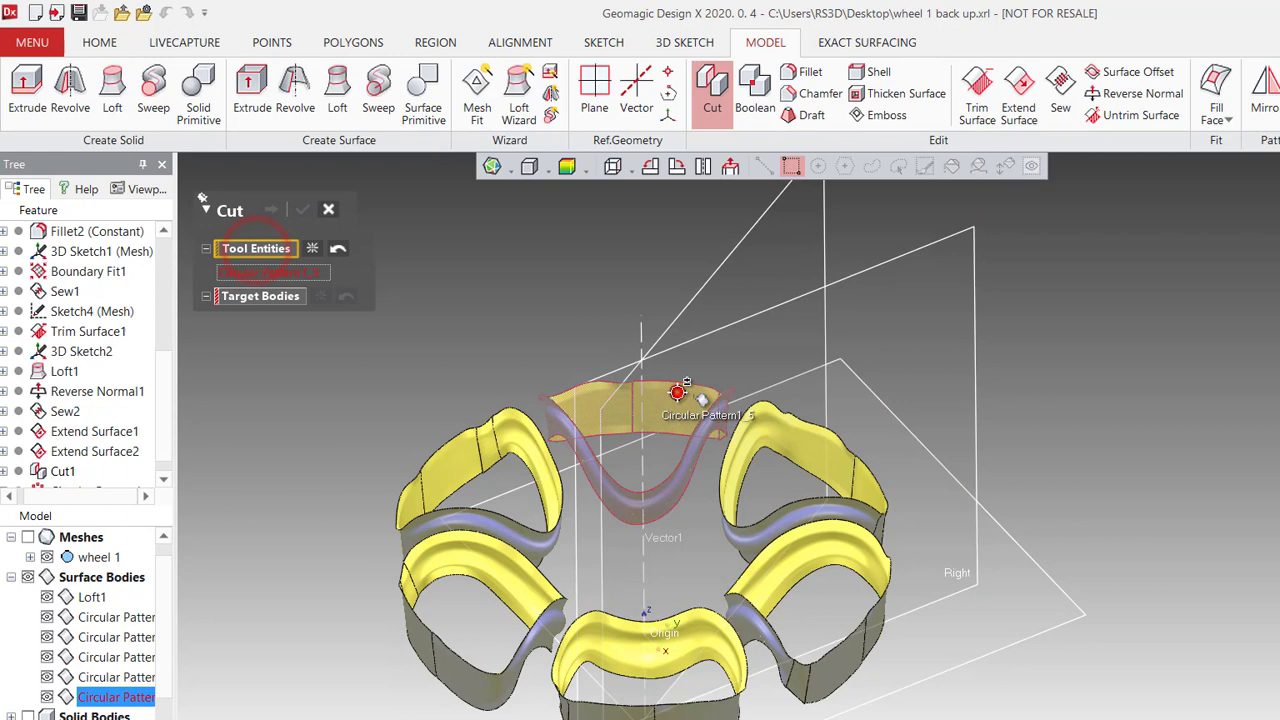
left_click(521, 432)
left_click(491, 580)
left_click(633, 626)
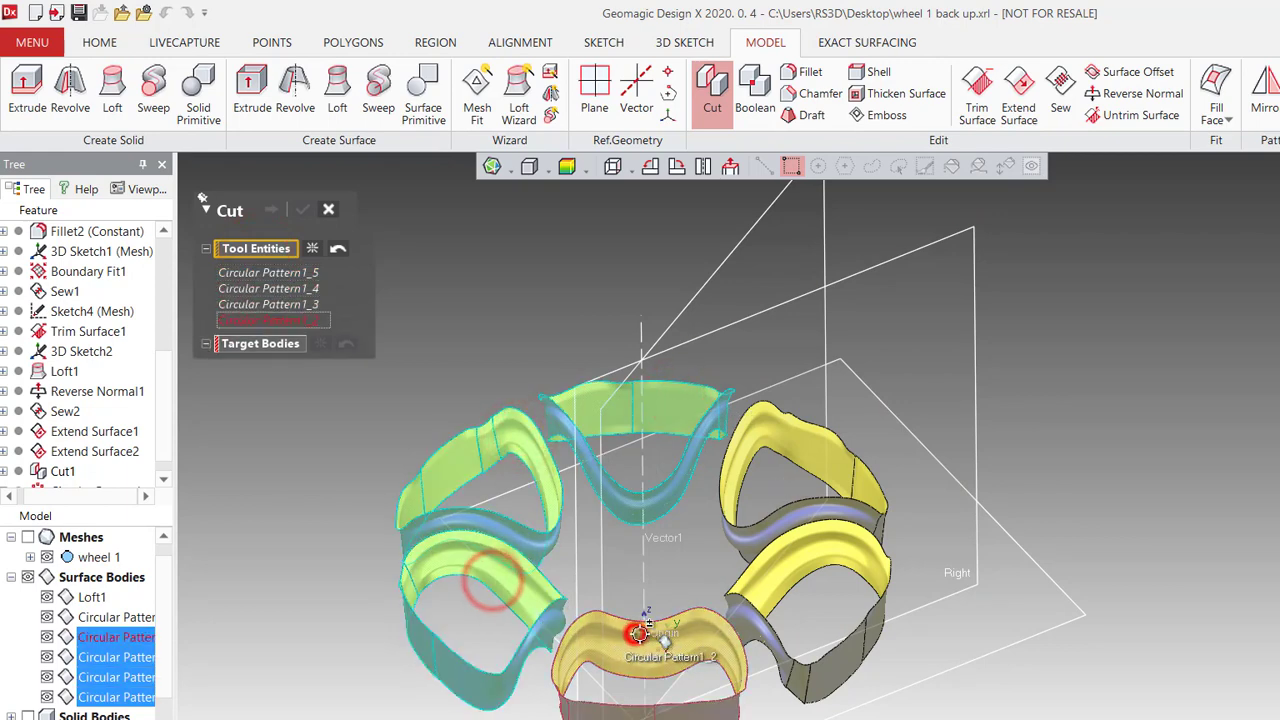
left_click(745, 578)
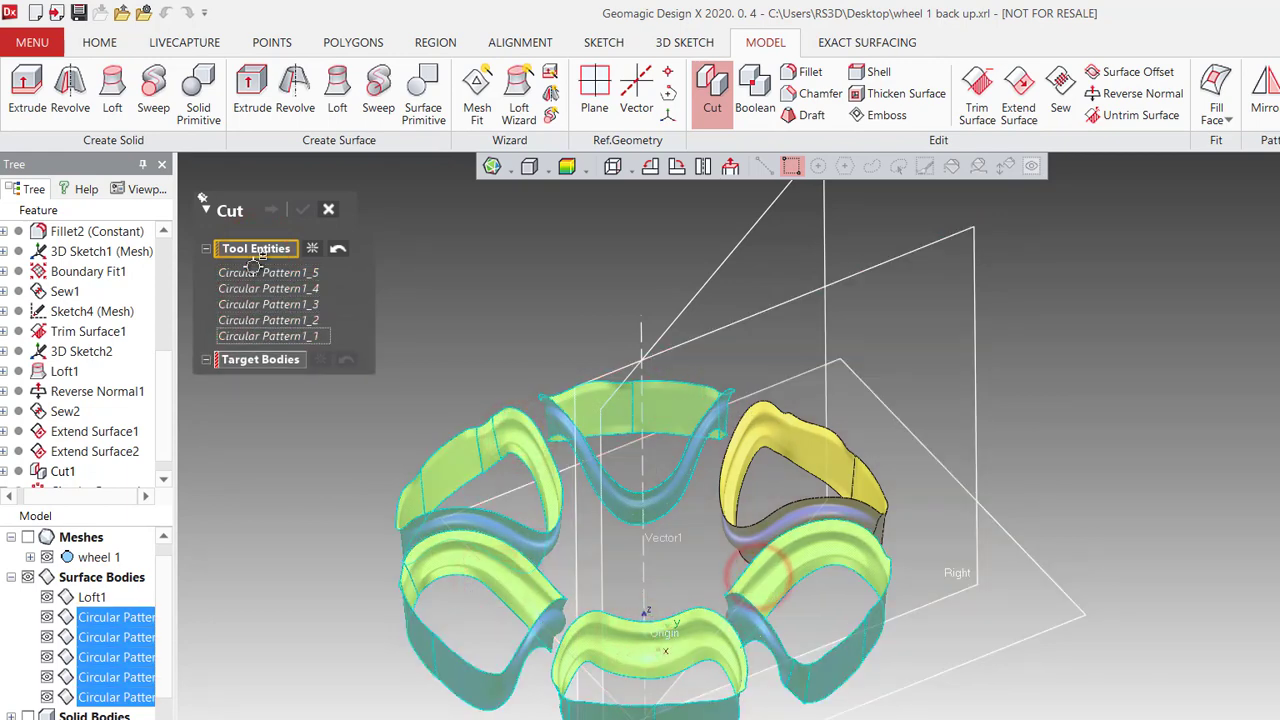
Set the Cut1 wheel body as the target, keep the main wheel body with the spokes and apply the cut.
left_click(281, 363)
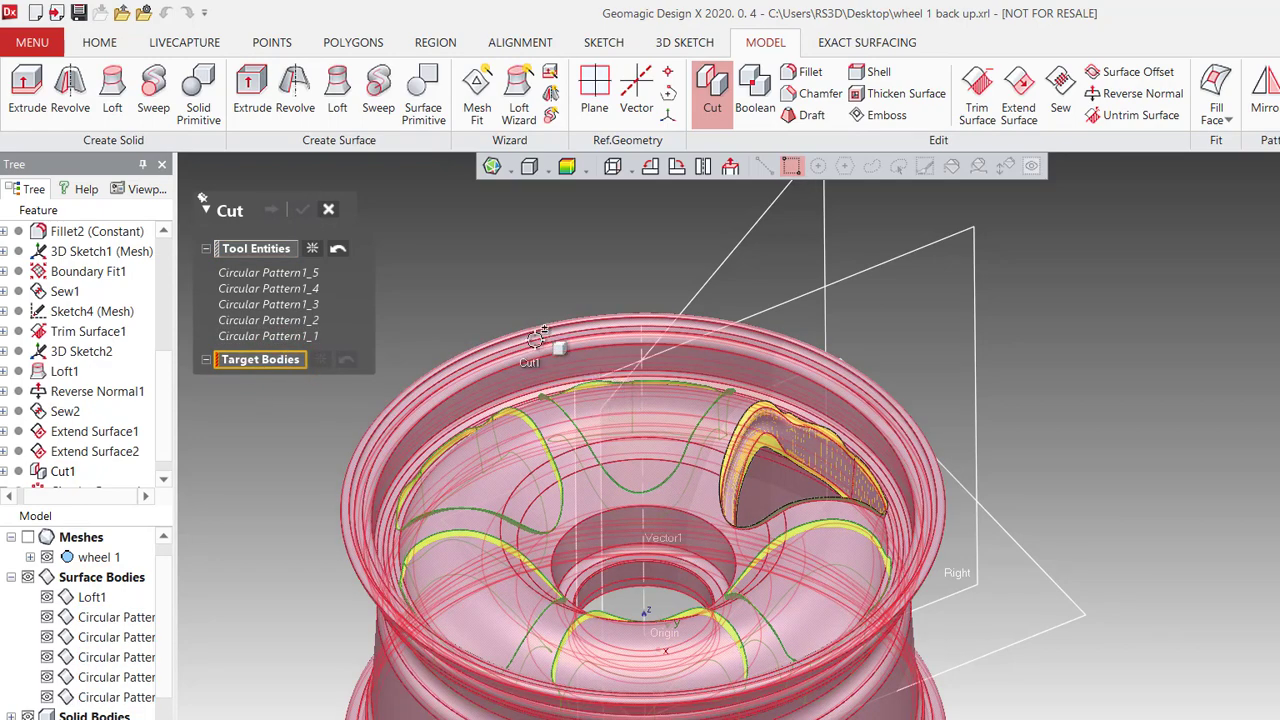
left_click(537, 338)
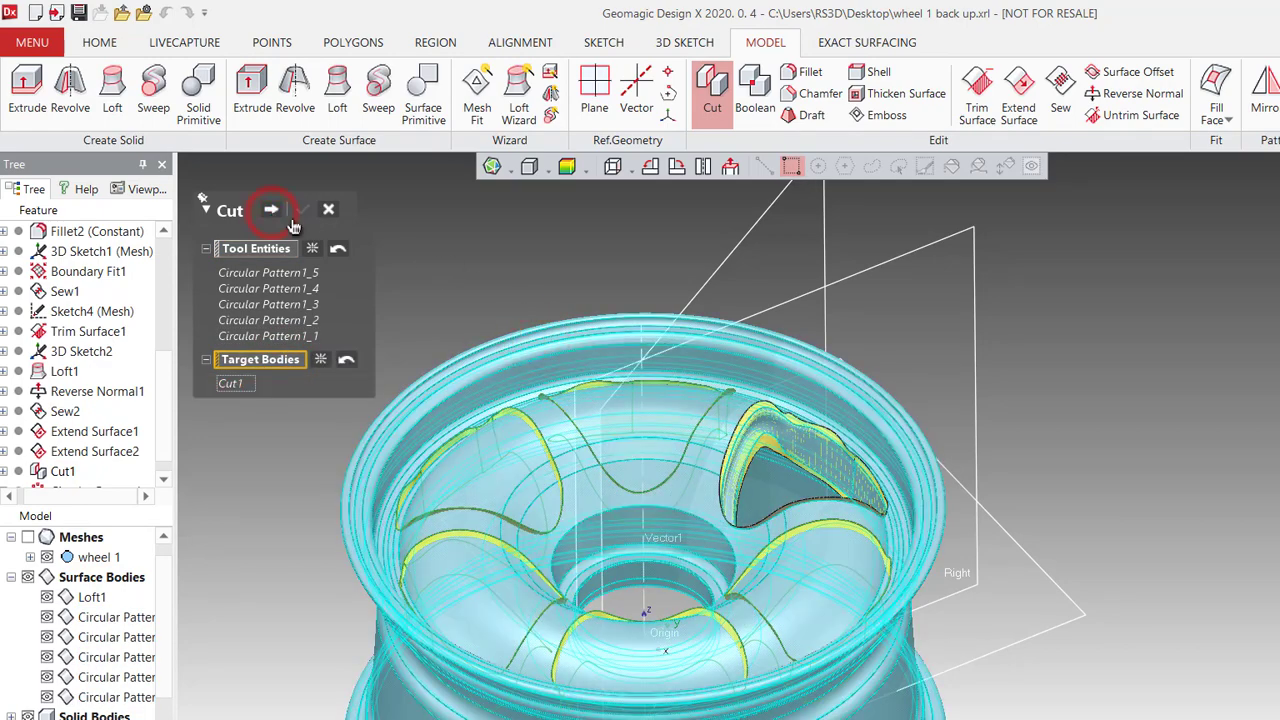
key("Return")
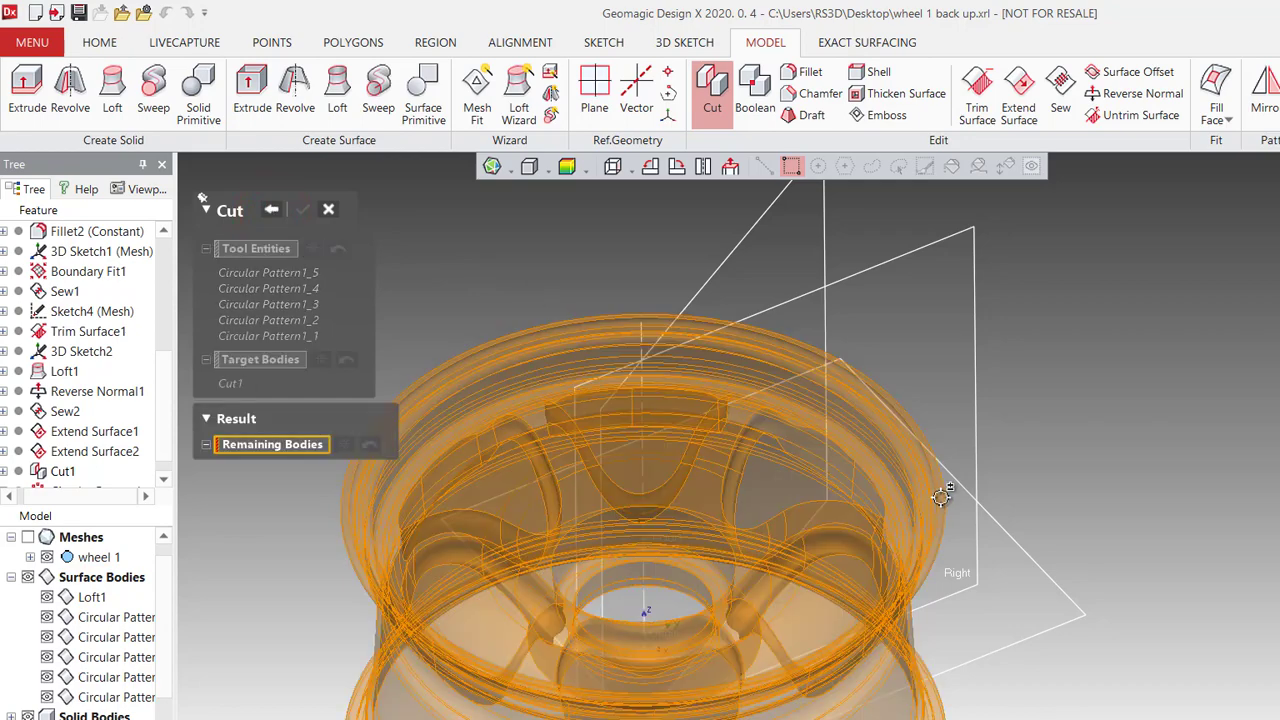
left_click(880, 695)
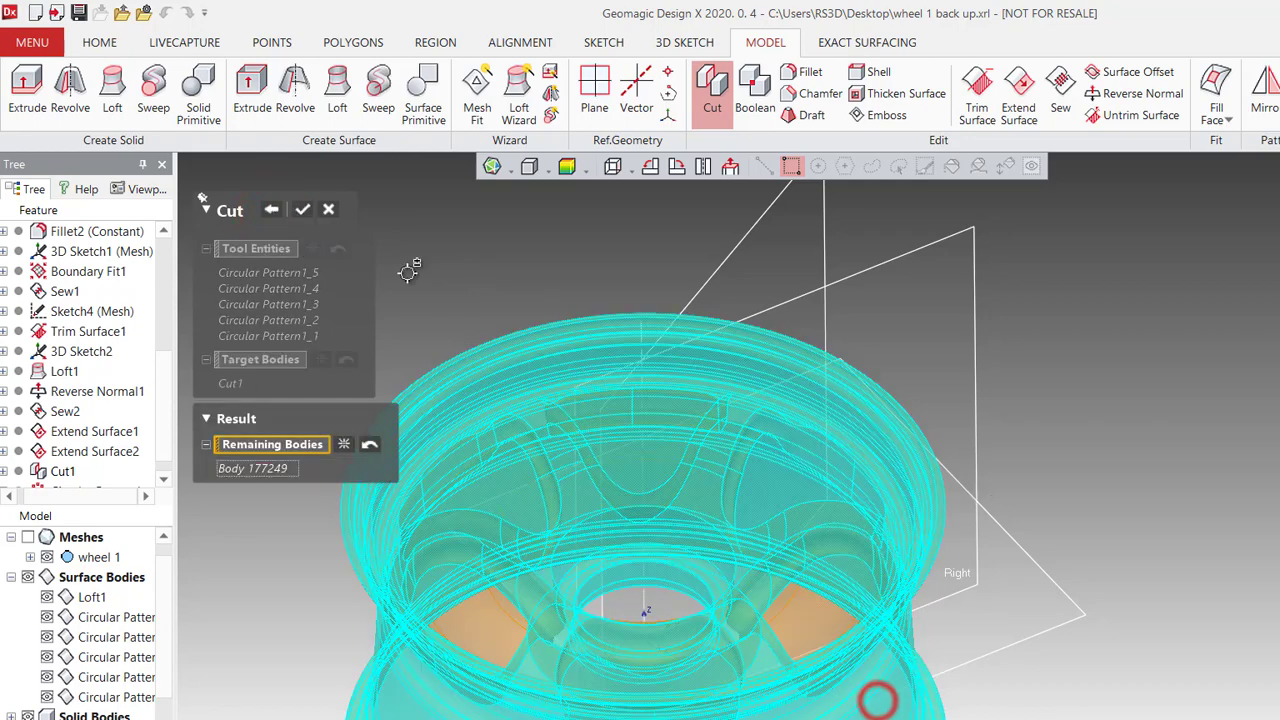
left_click(301, 211)
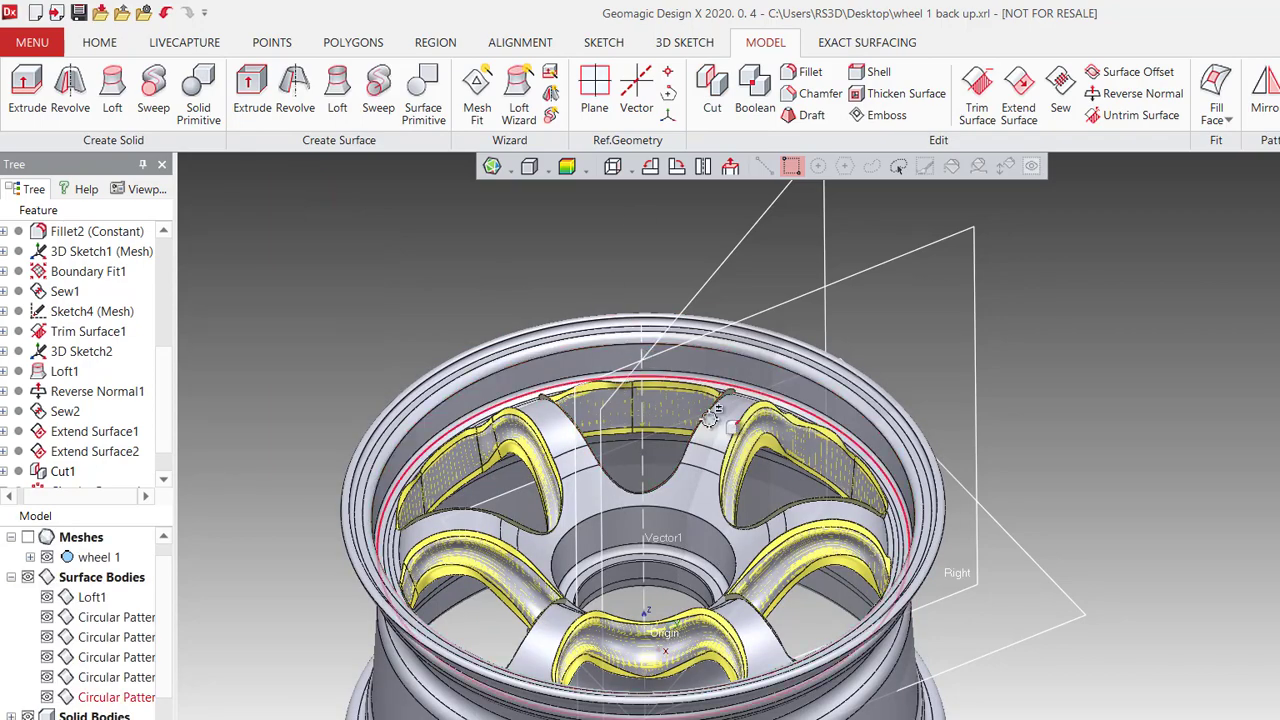
Examine the deviation colour map of the cut wheel around the spokes and hub.
left_click(511, 170)
left_click(566, 167)
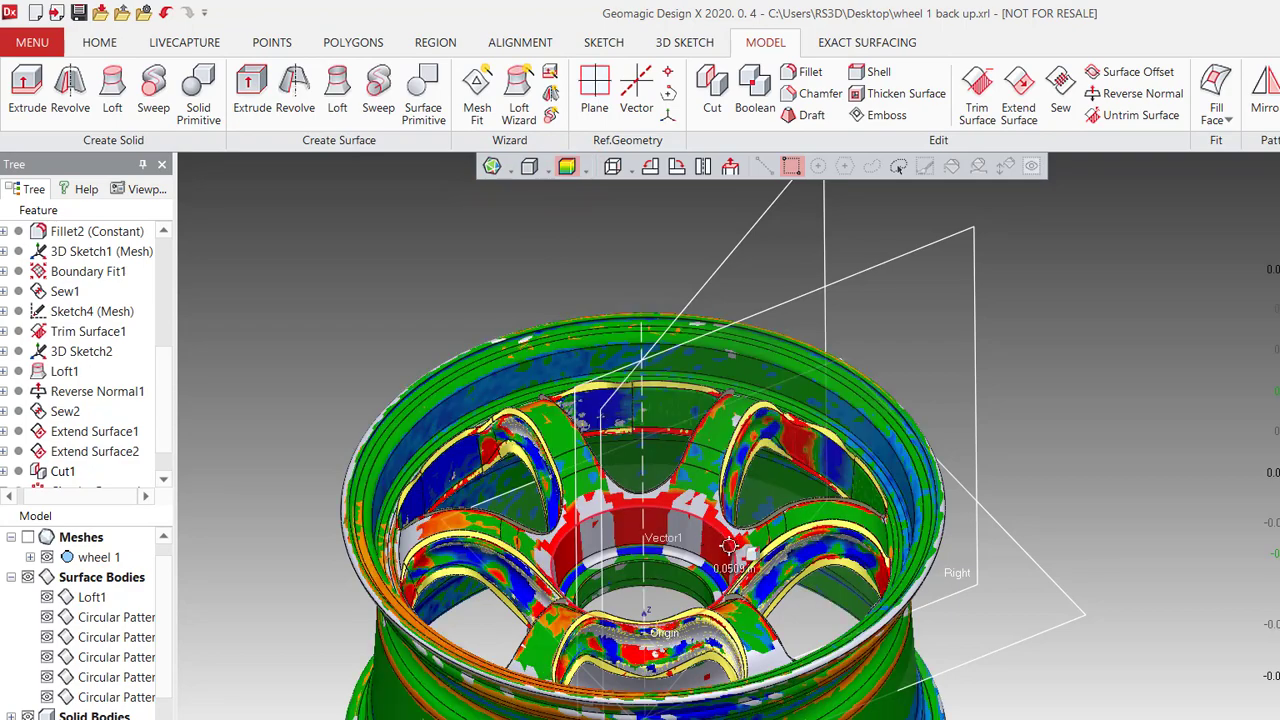
scroll(728, 545, "down", 3)
right_click_drag(812, 455, 780, 500)
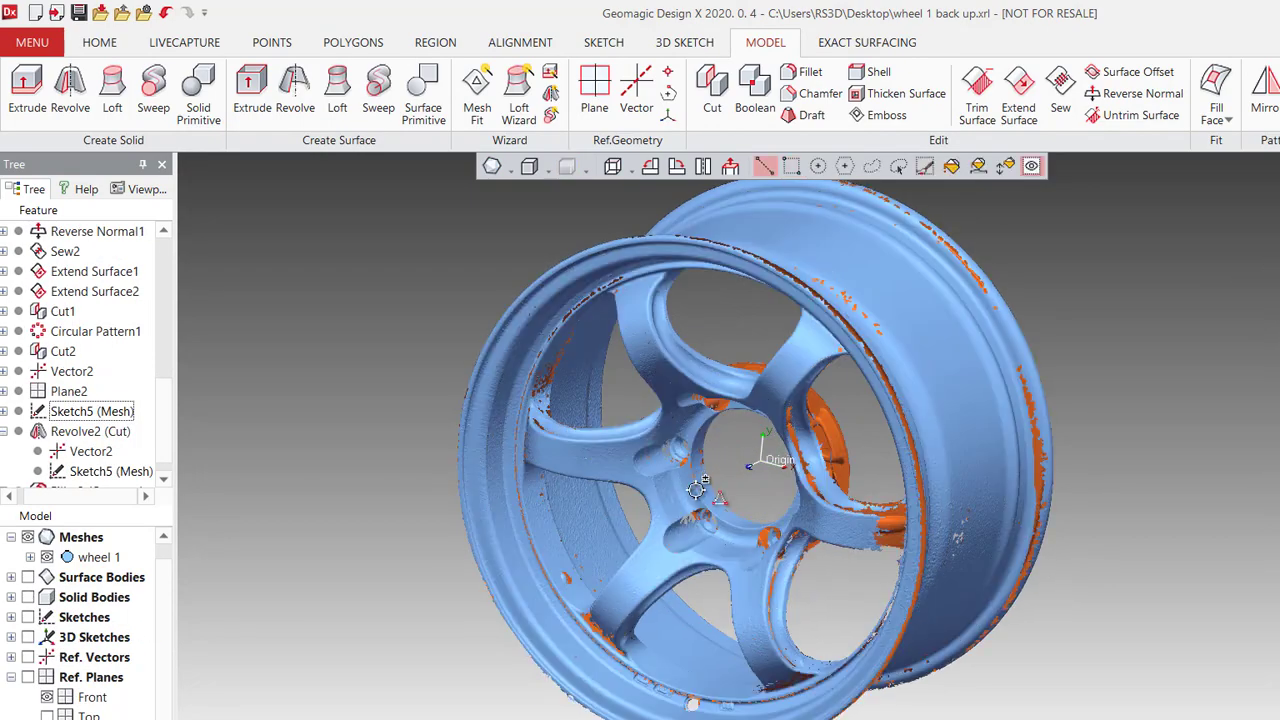
Select the mesh regions of one lug hole and generate a full revolved solid from them with the Revolution Wizard.
scroll(622, 477, "up", 3)
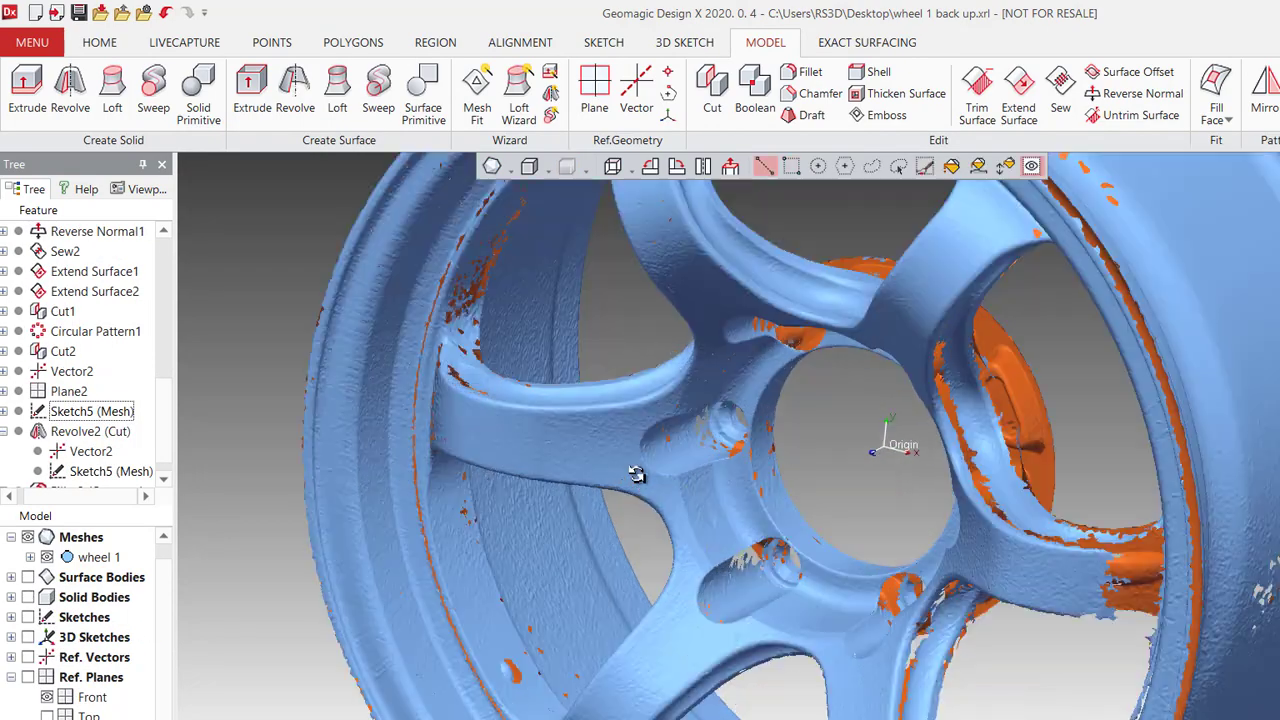
right_click_drag(612, 339, 909, 314)
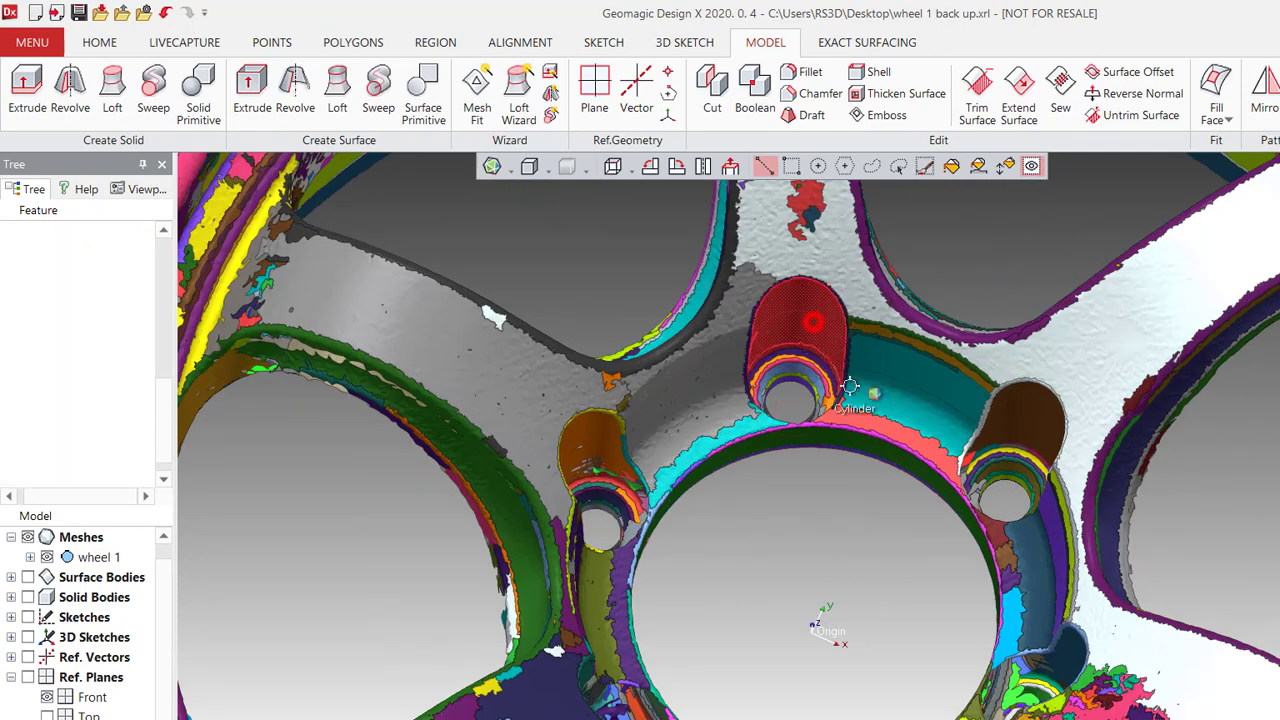
scroll(841, 386, "up", 3)
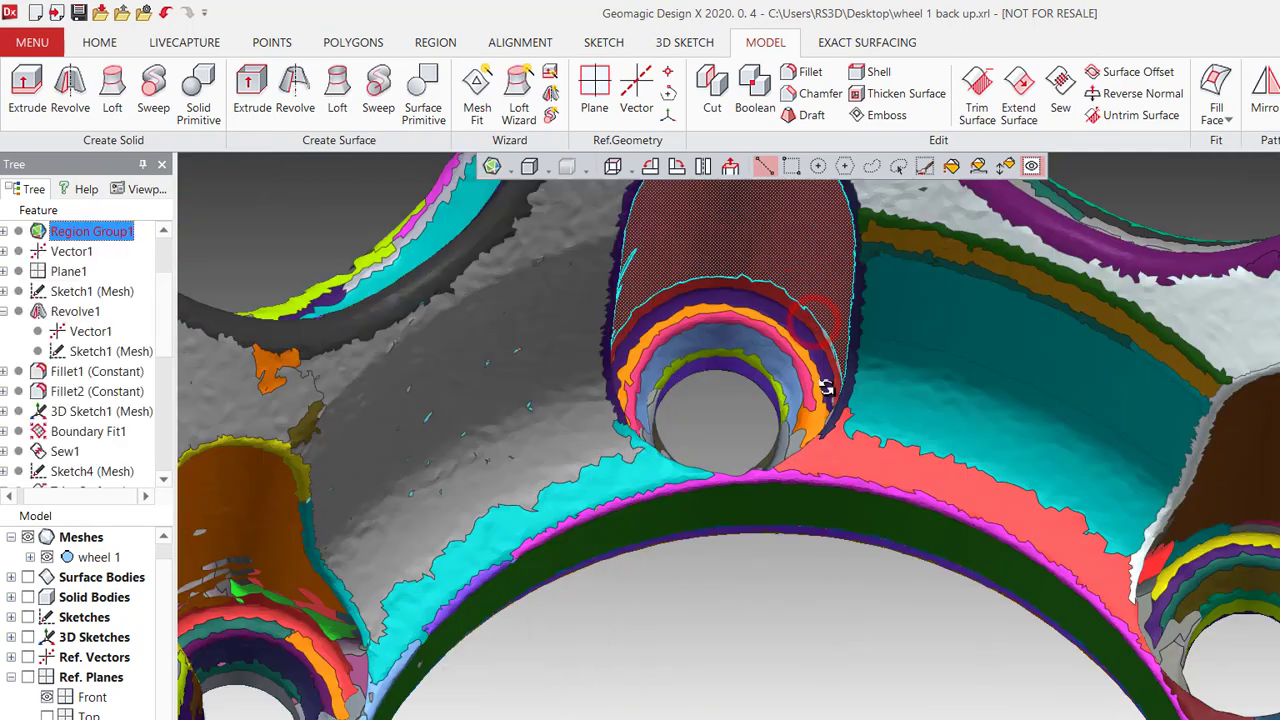
left_click(748, 312)
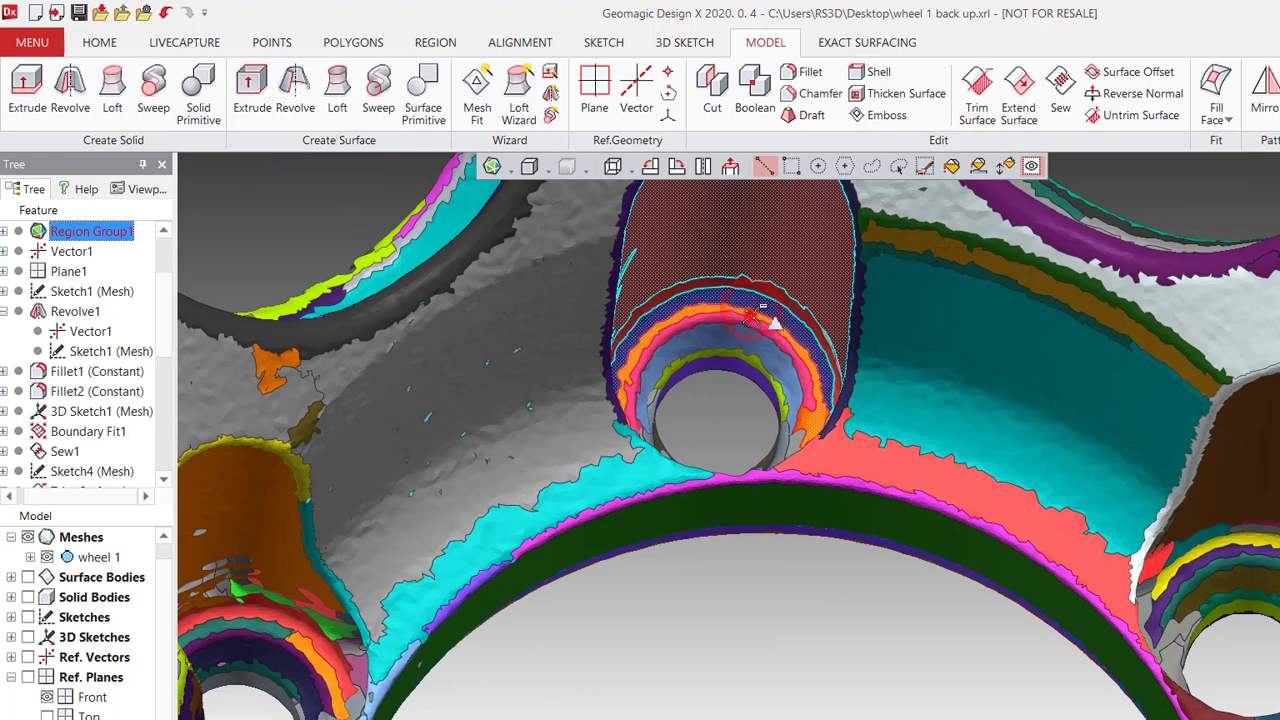
left_click(748, 372)
left_click(600, 243)
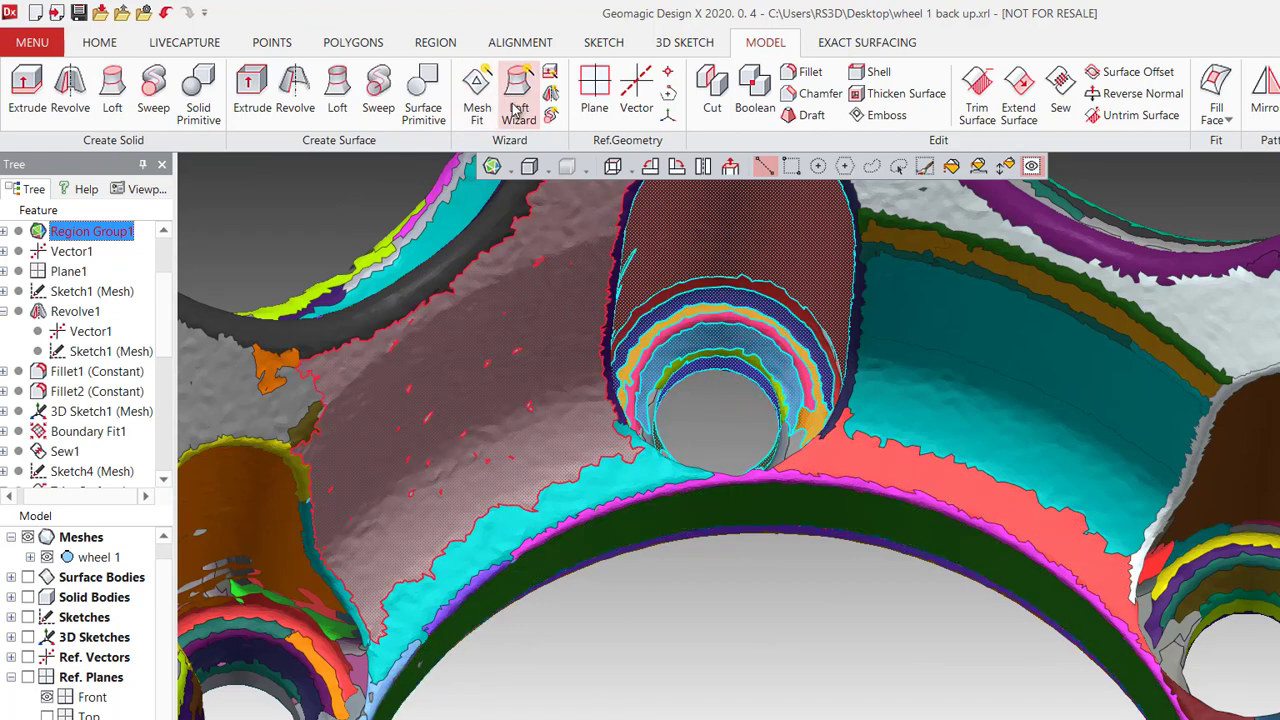
left_click(550, 92)
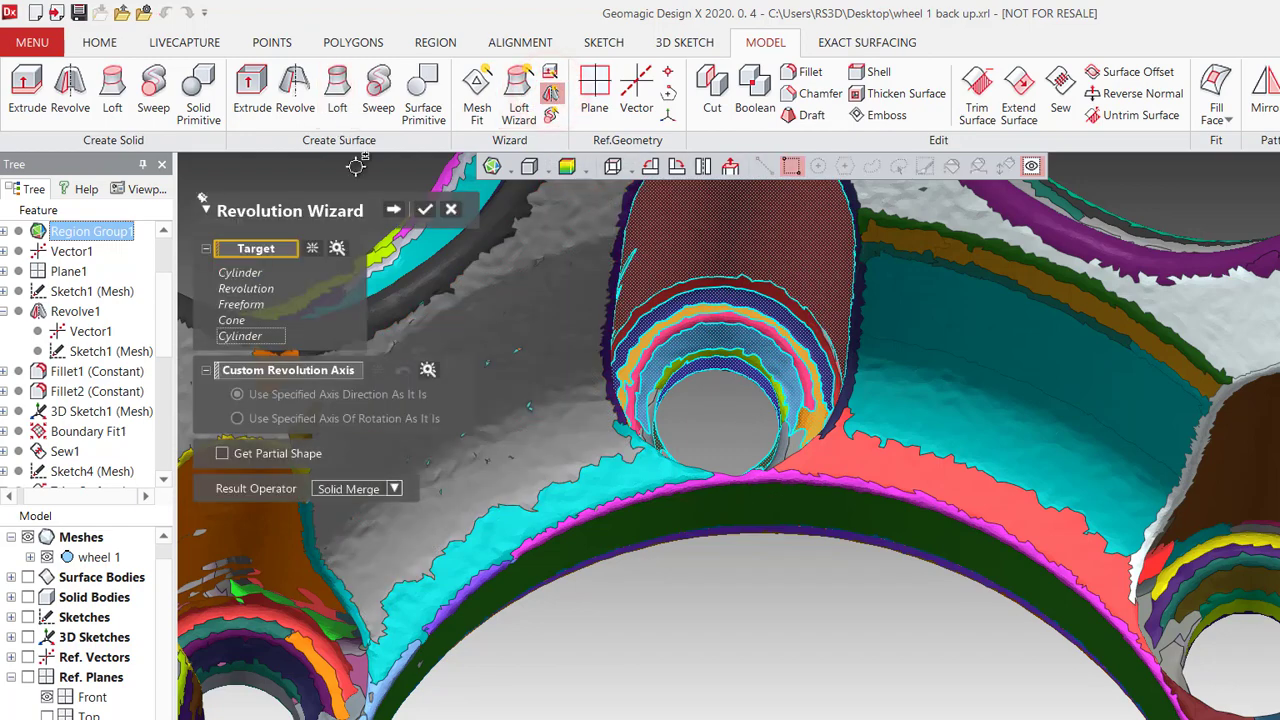
left_click(394, 211)
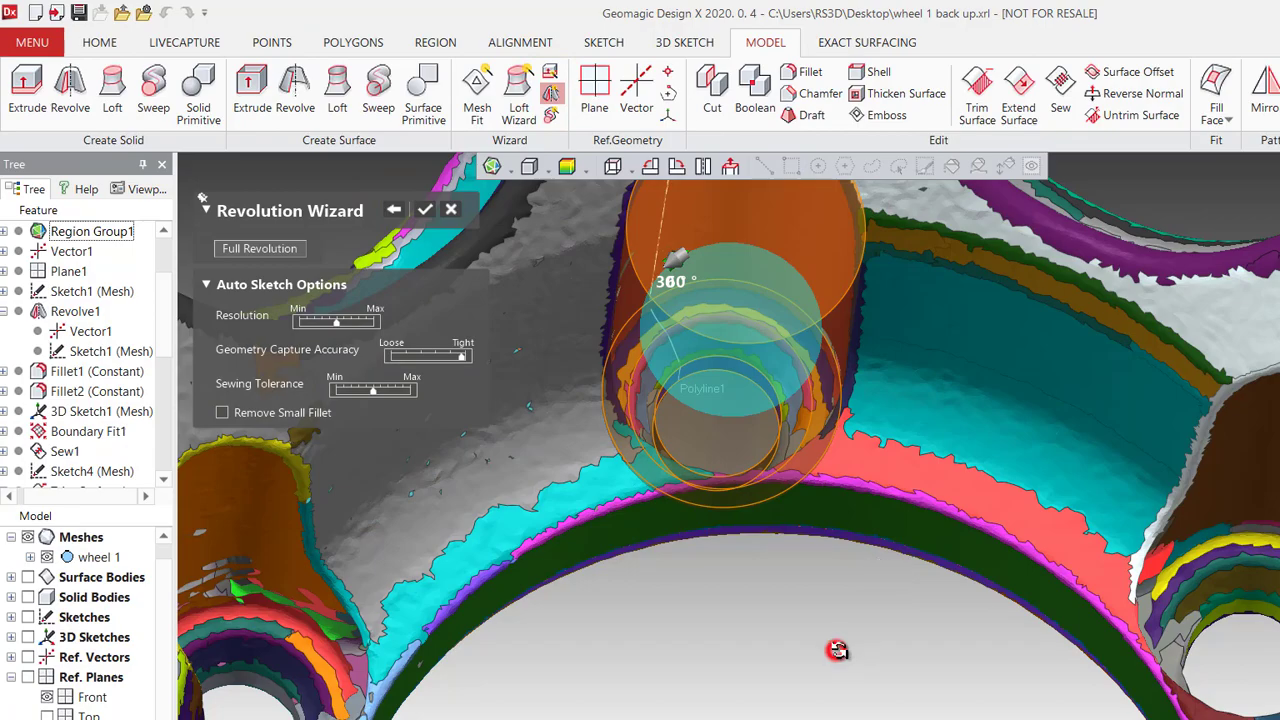
right_click_drag(837, 651, 829, 451)
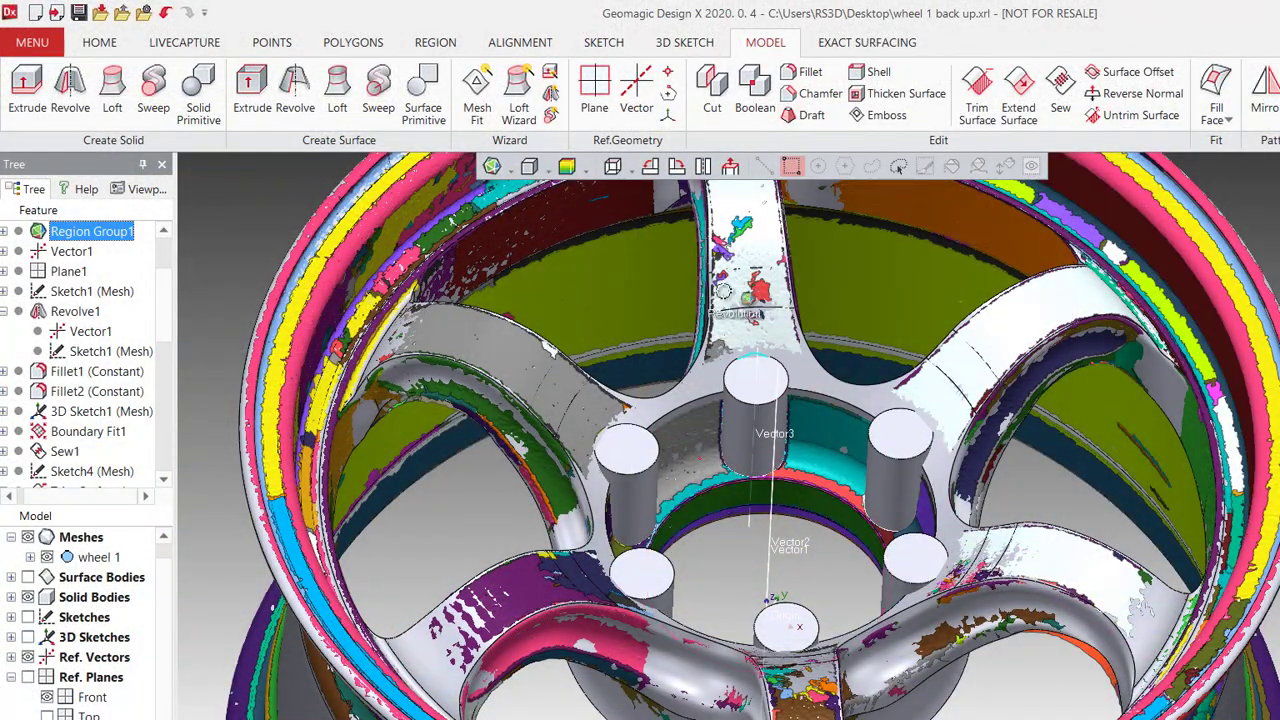
Inspect the patterned lug-hole cylinders against the wheel solid with the mesh hidden, and undo their circular pattern.
right_click_drag(623, 449, 605, 428)
scroll(628, 450, "up", 5)
key("ctrl+2")
key("ctrl+1")
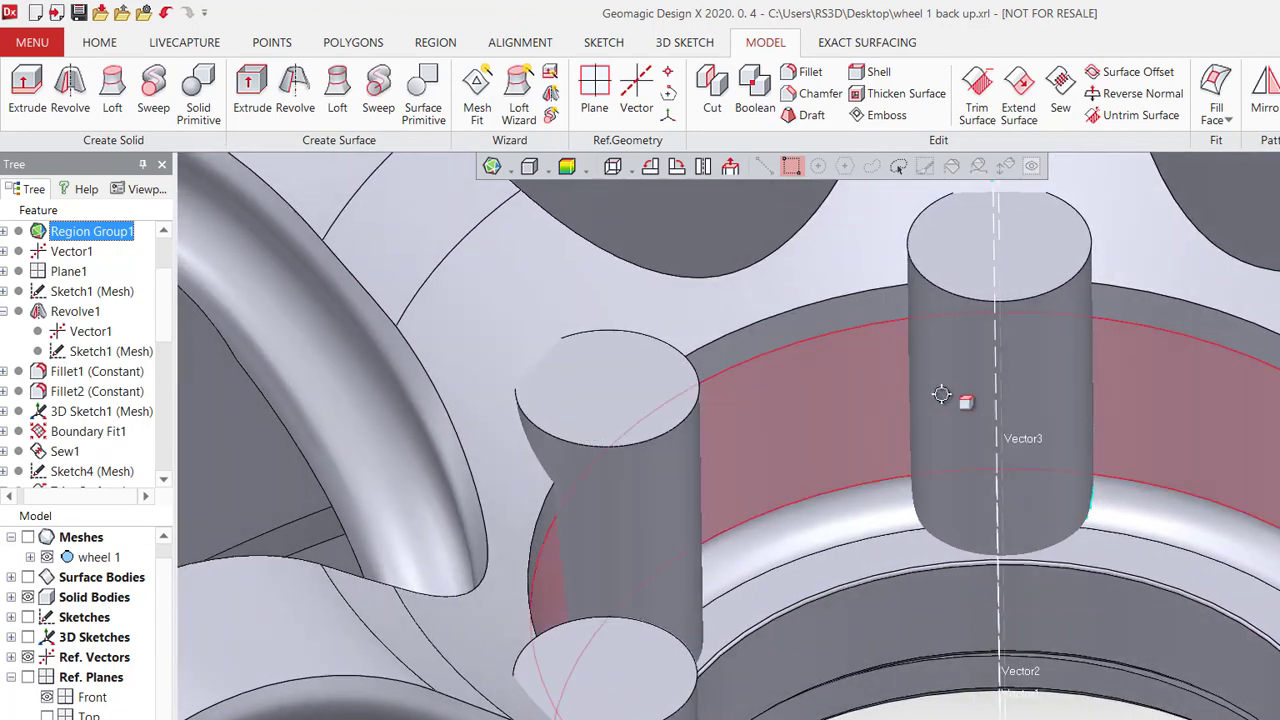
left_click(163, 13)
Edit Sketch6 (Mesh) of the Revolve3 lug-hole cylinder and delete the line closing the upper end of its profile.
left_click(971, 323)
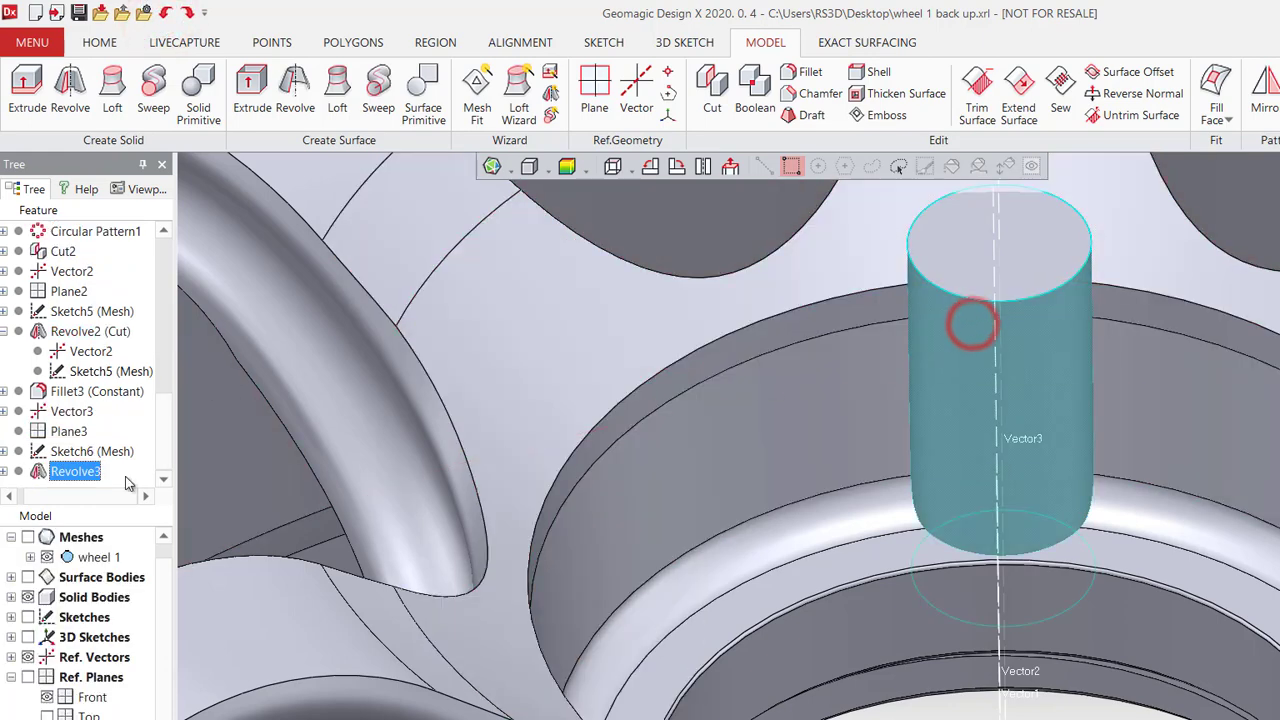
left_click(5, 471)
left_click(96, 478)
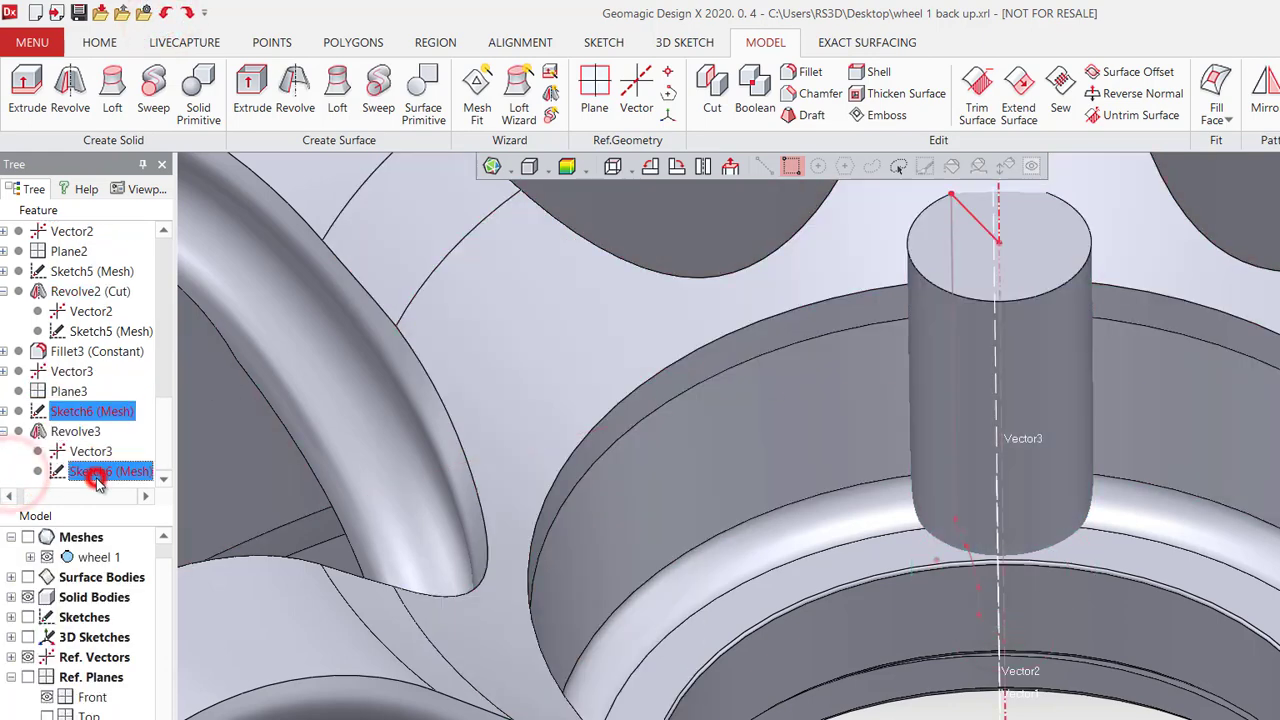
right_click(96, 478)
left_click(150, 484)
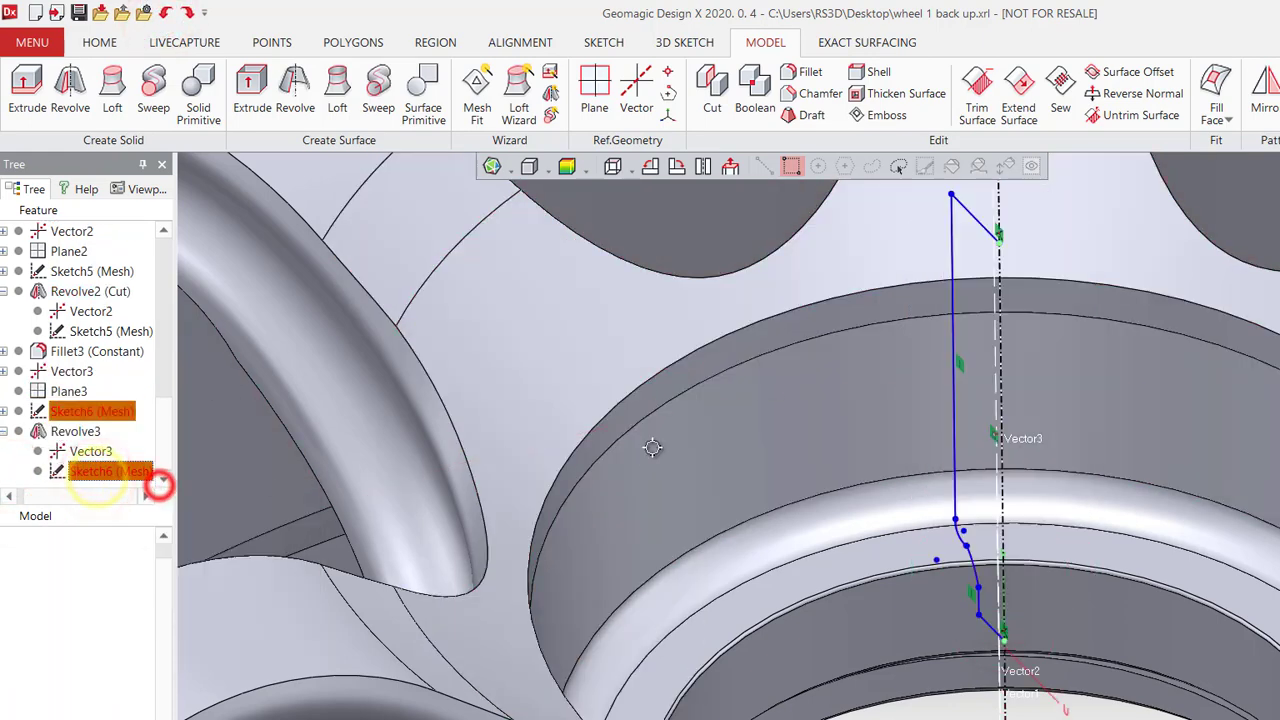
left_click(974, 214)
key("Delete")
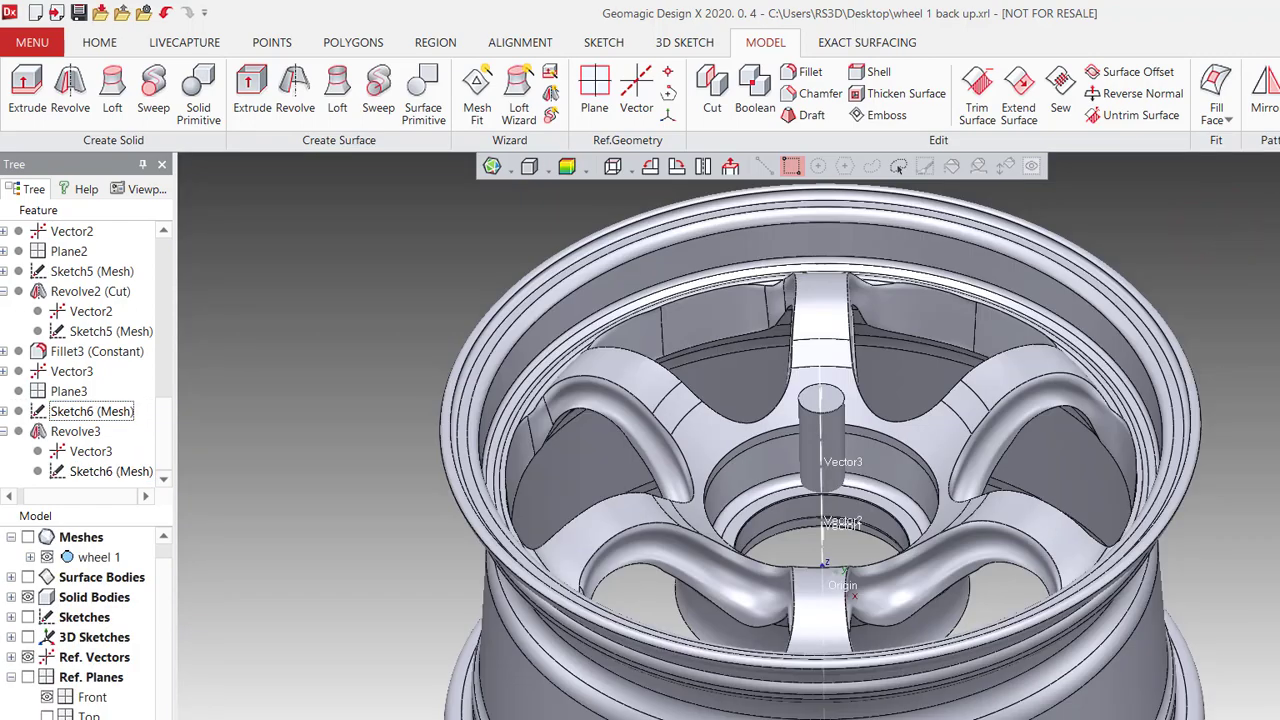
Circular-pattern Revolve3 into 6 instances over 360° around the wheel's centre axis and Boolean-cut all cylinders from the Fillet3 (Constant) body.
left_click(822, 442)
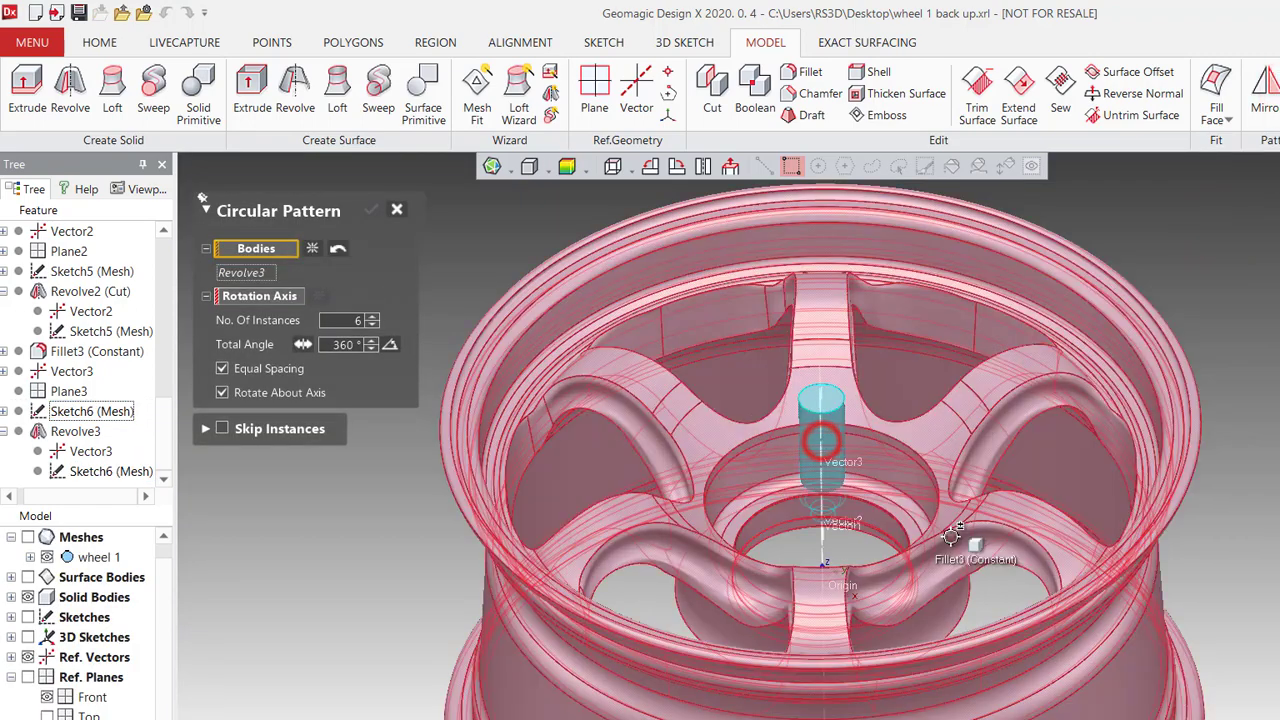
left_click(244, 299)
left_click(822, 522)
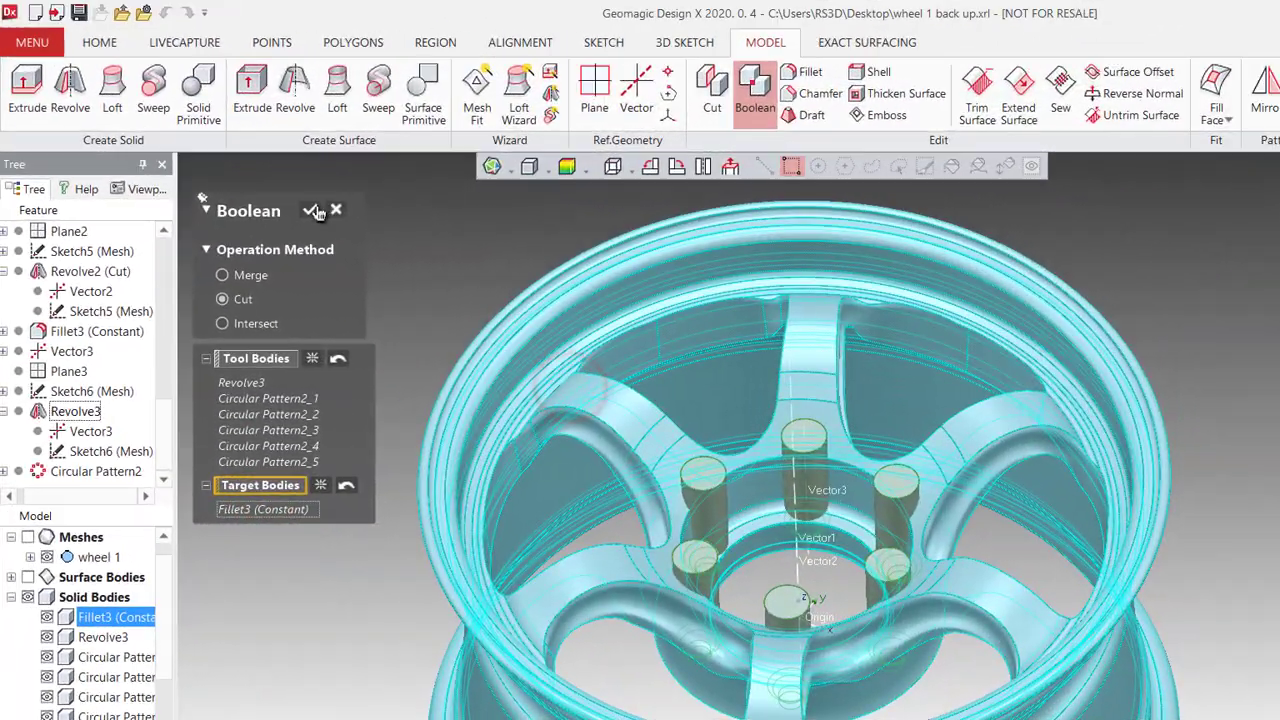
left_click(313, 205)
right_click_drag(714, 395, 625, 636)
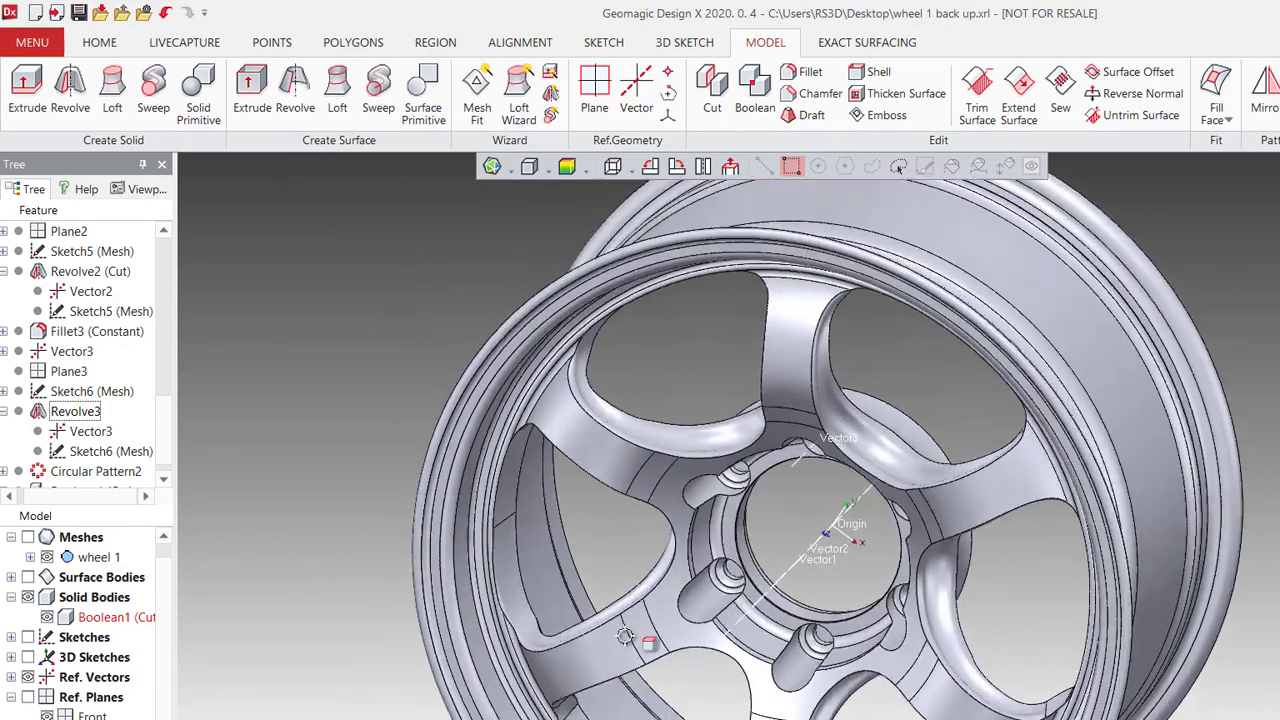
Examine the deviation colour map of the wheel with its lug holes from several sides.
left_click(576, 170)
mouse_move(769, 543)
right_mouse_down()
mouse_move(783, 389)
mouse_move(839, 340)
right_mouse_up()
mouse_move(741, 505)
right_mouse_down()
mouse_move(829, 437)
mouse_move(1001, 471)
mouse_move(600, 640)
right_mouse_up()
scroll(931, 471, "down", 3)
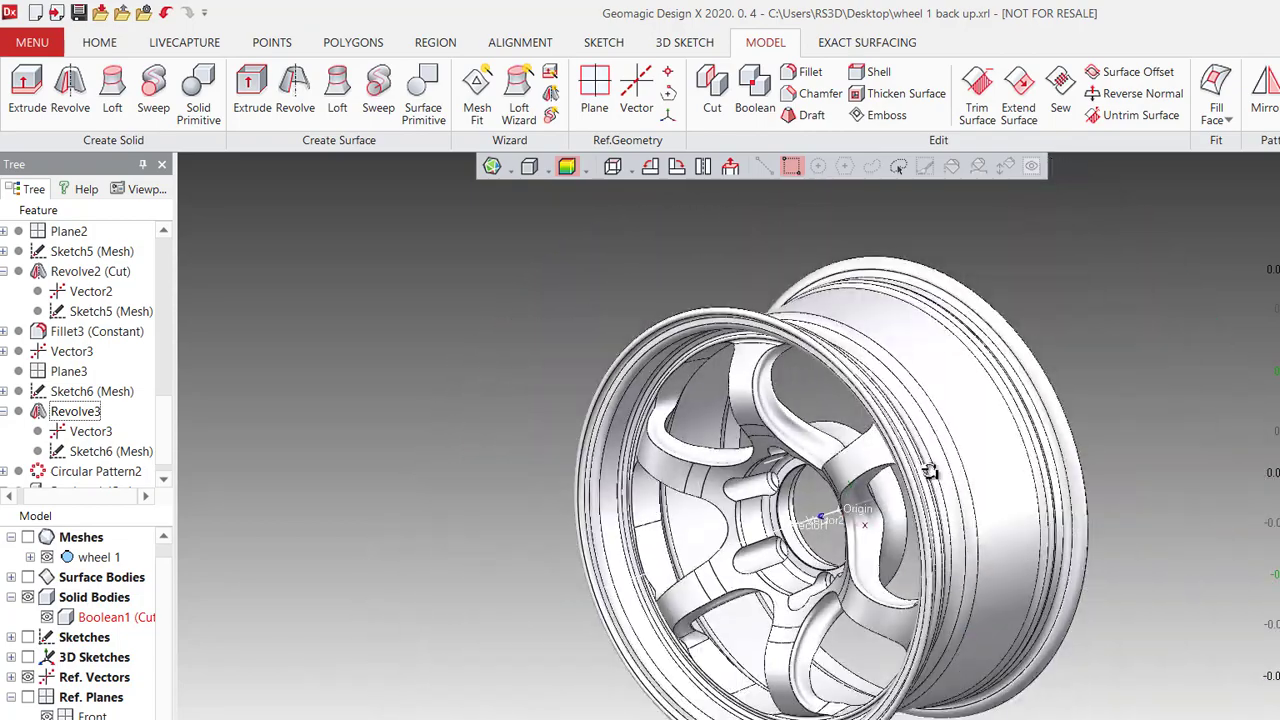
right_click_drag(931, 471, 558, 474)
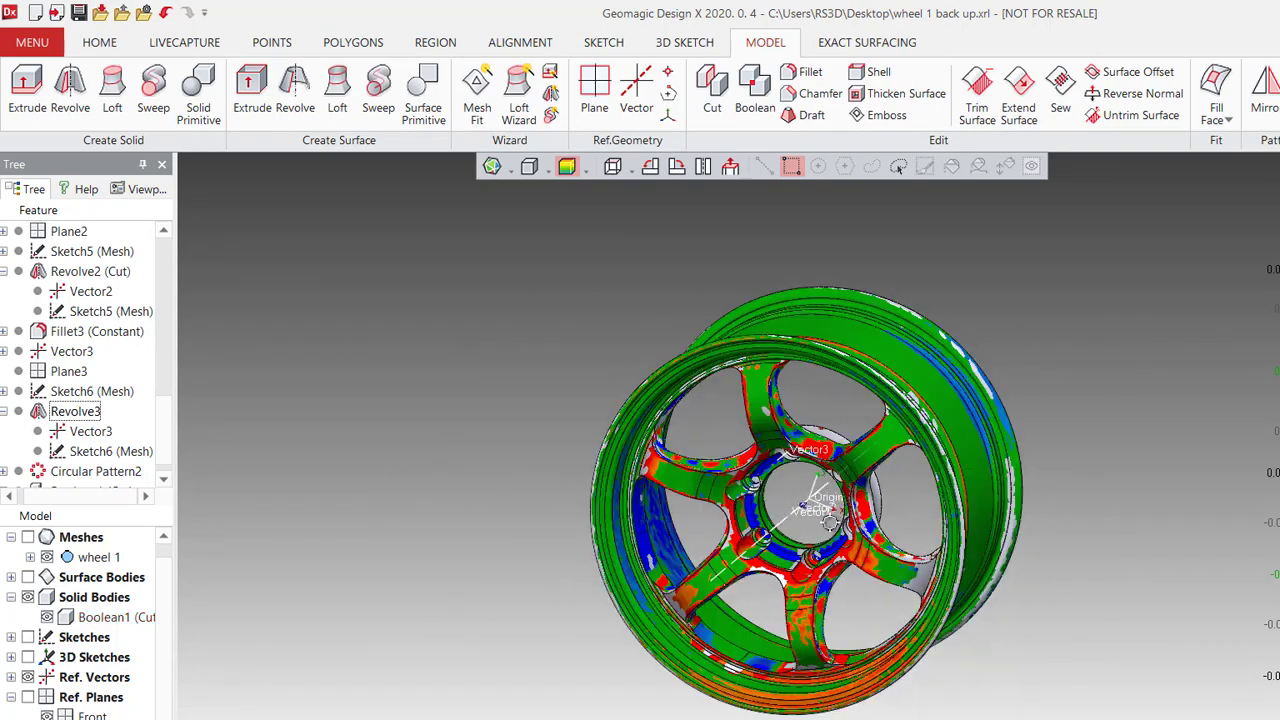
scroll(798, 518, "up", 2)
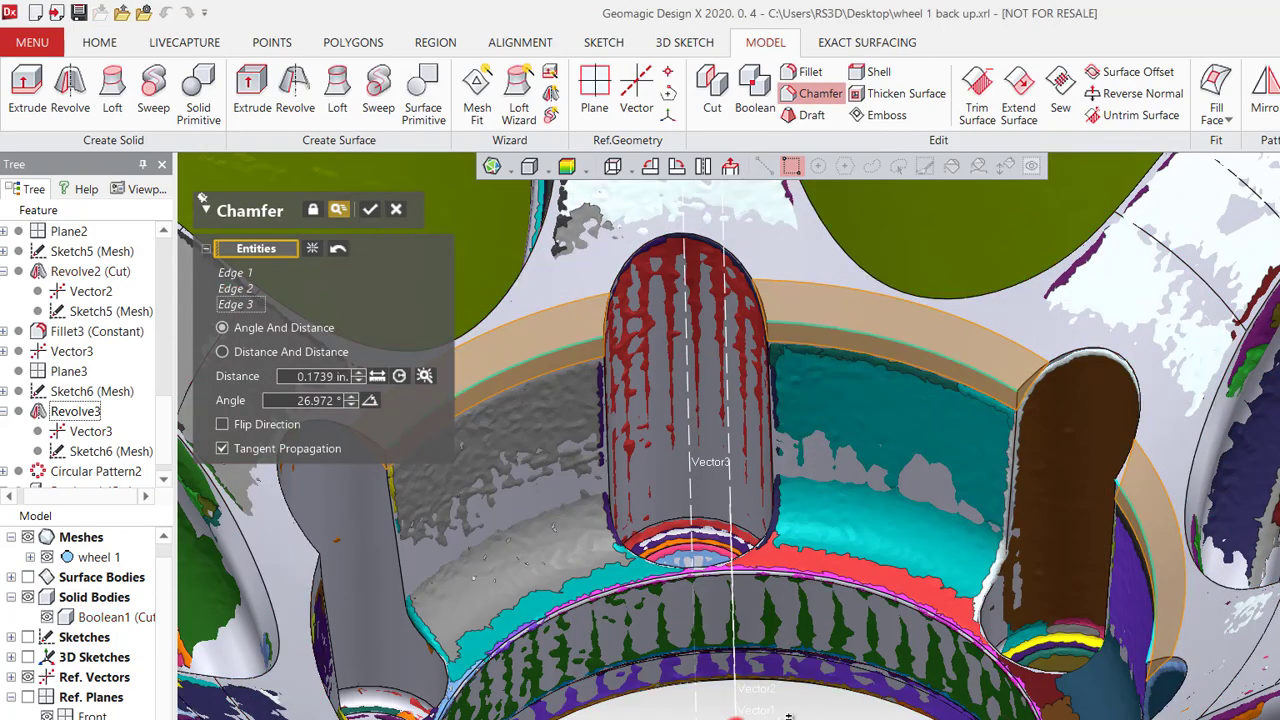
Chamfer the six hub-recess rim edges between the lug-hole pockets with a 0.2045 in distance and a 17.114° angle.
scroll(732, 714, "down", 4)
right_click_drag(1223, 651, 900, 440)
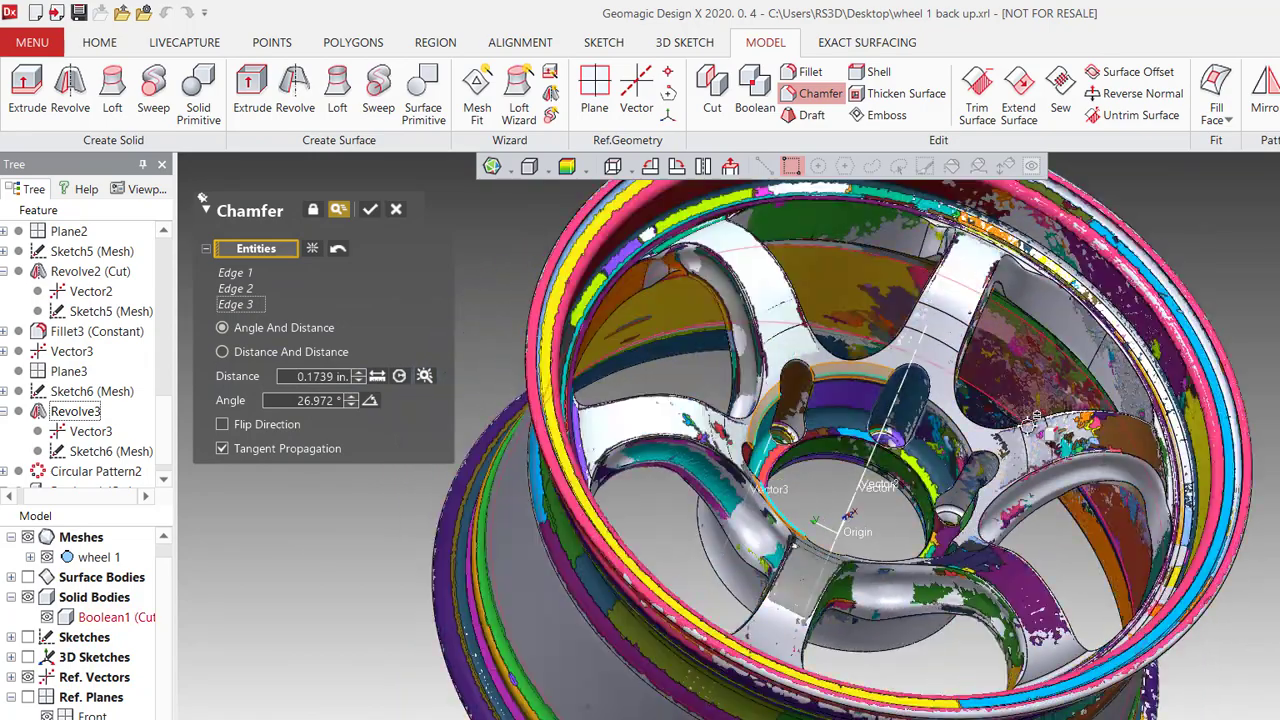
scroll(898, 437, "up", 4)
left_click(881, 411)
right_click_drag(950, 680, 1217, 631)
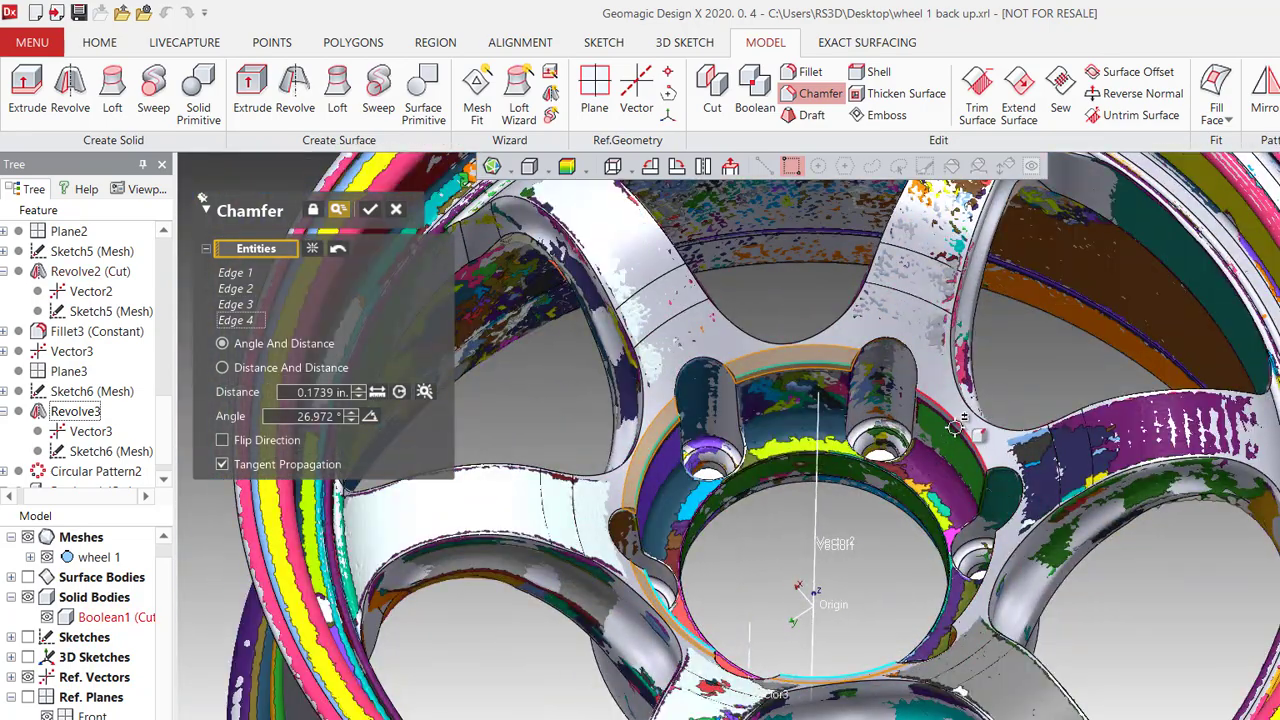
left_click(955, 427)
scroll(955, 423, "down", 2)
right_click_drag(954, 420, 641, 352)
left_click(944, 388)
scroll(944, 388, "down", 3)
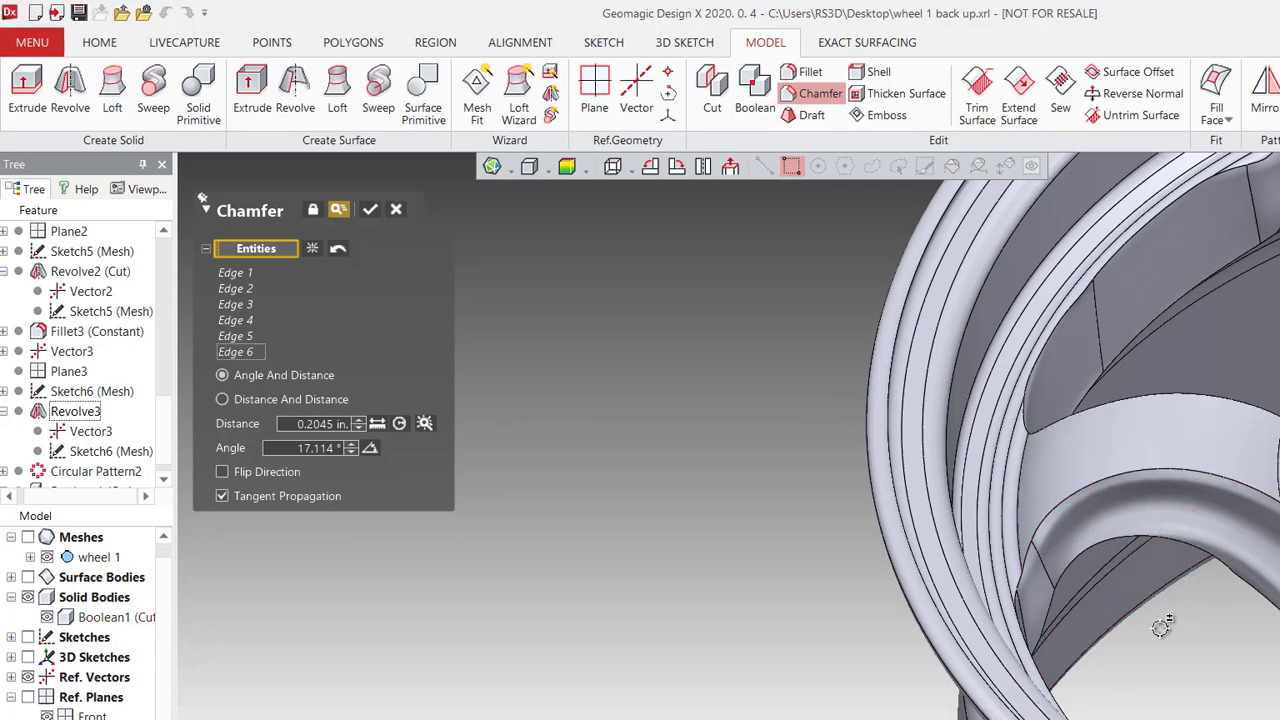
scroll(1157, 629, "down", 5)
scroll(1193, 443, "up", 5)
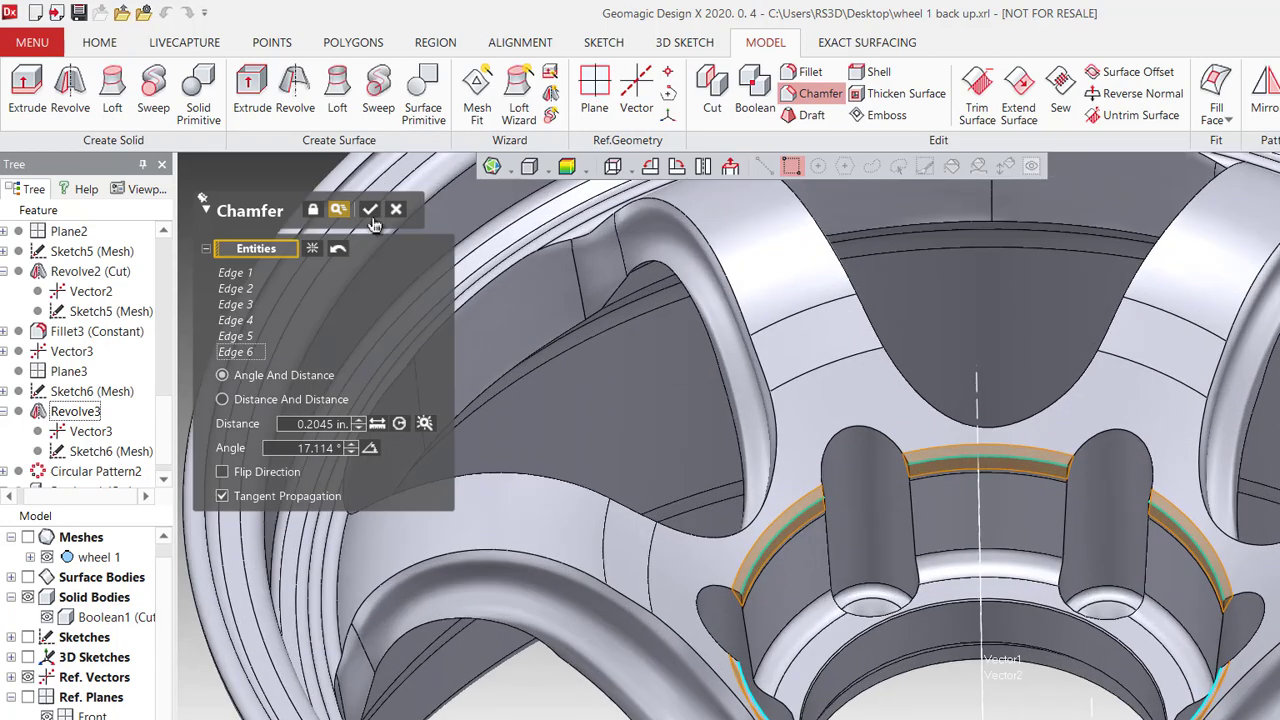
left_click(372, 211)
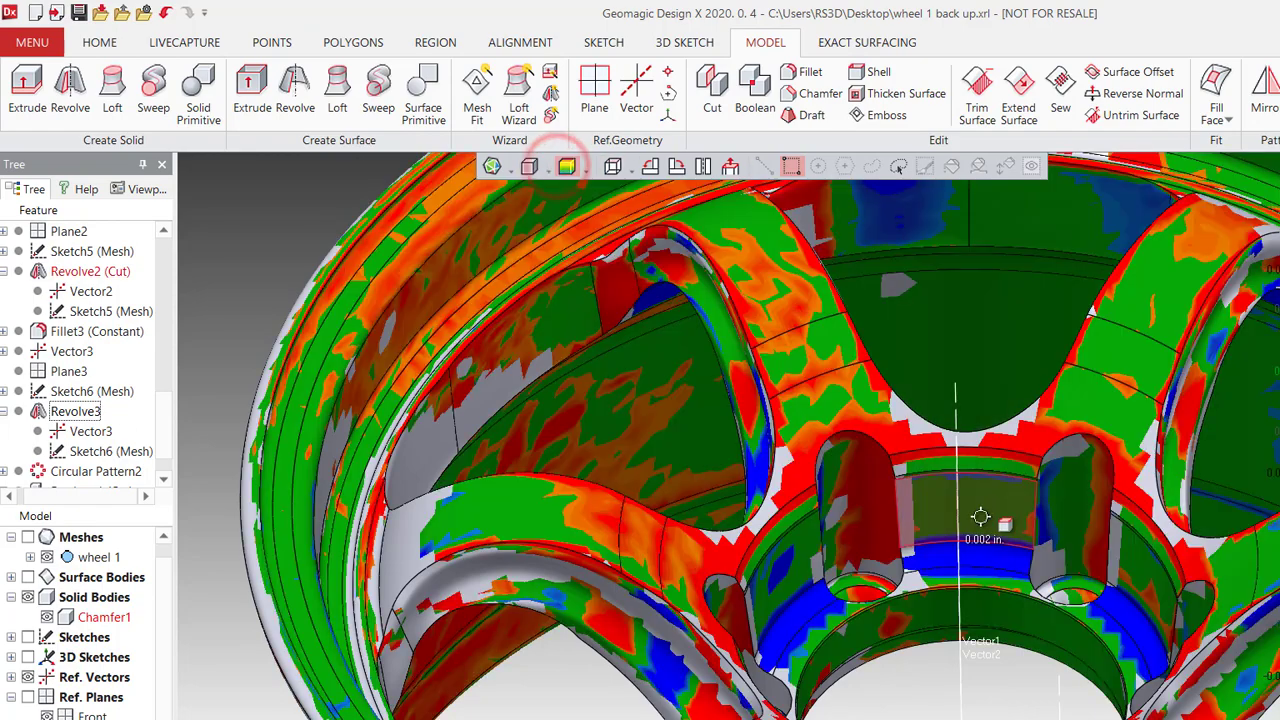
Live-transfer the wheel model to SOLIDWORKS starting from the first feature.
right_click_drag(943, 473, 1030, 516)
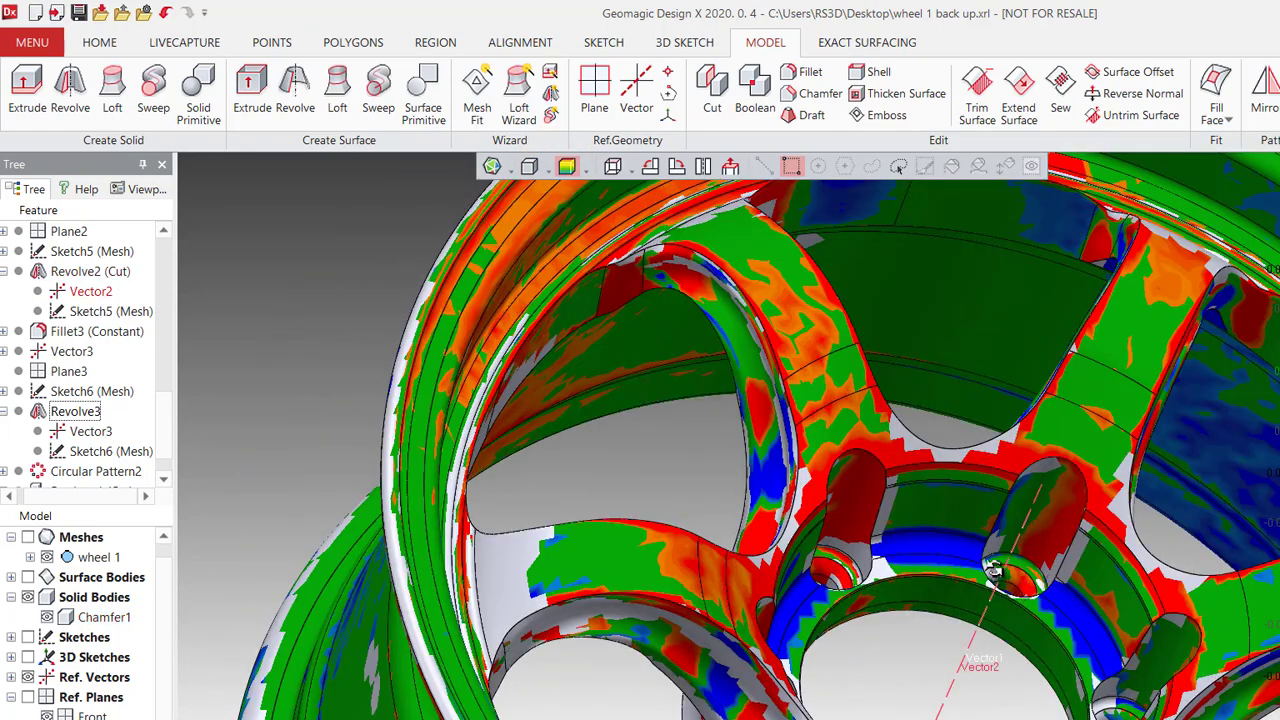
scroll(993, 568, "down", 6)
right_click_drag(843, 586, 548, 670)
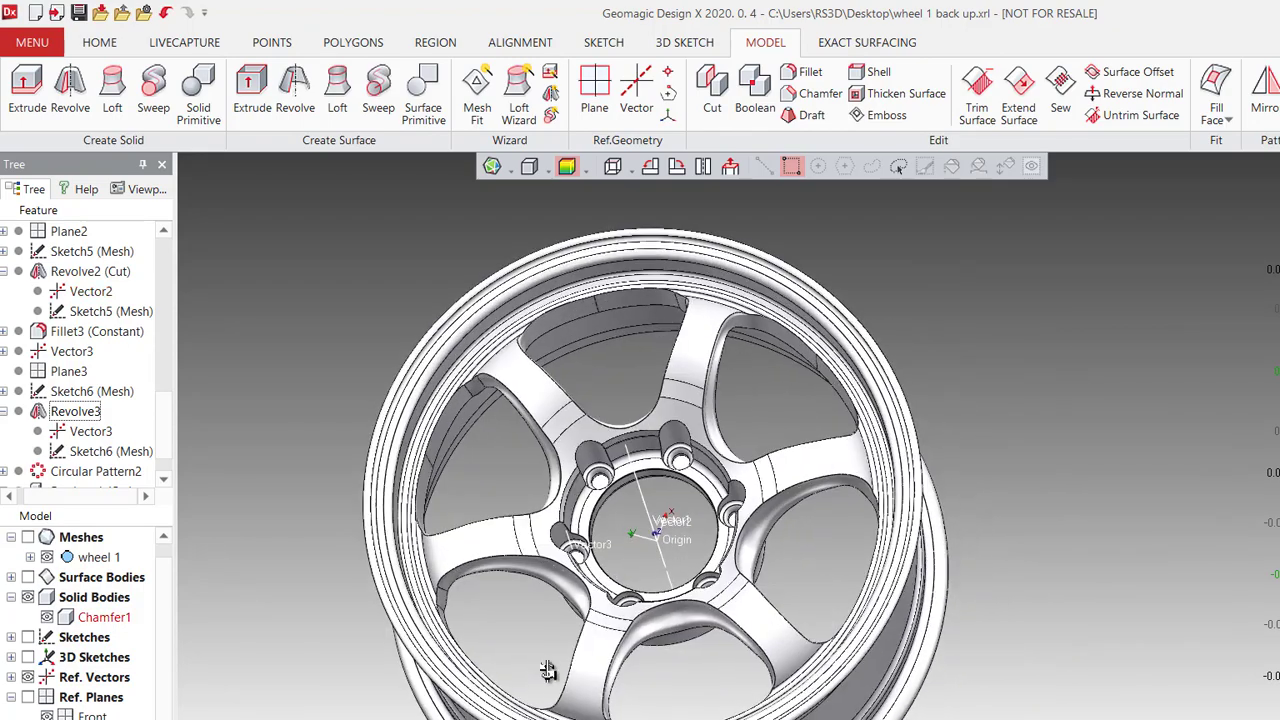
right_click_drag(677, 537, 525, 660)
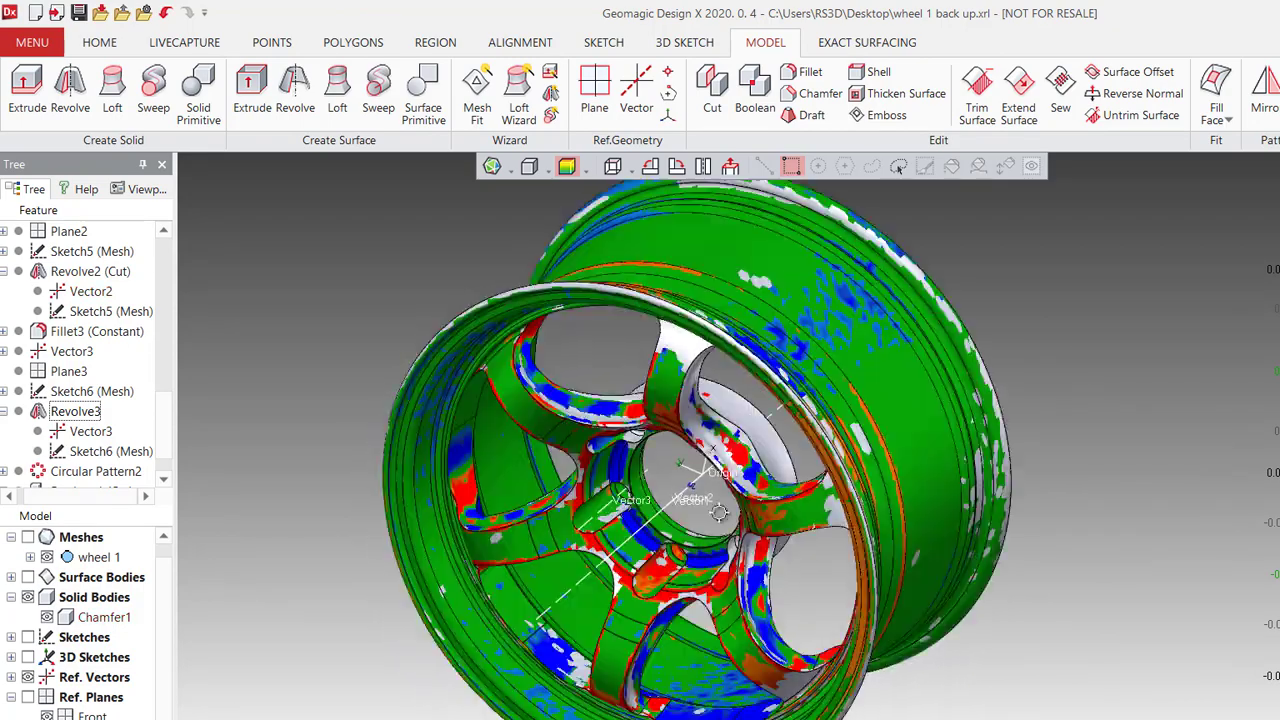
left_click(99, 42)
left_click(1130, 110)
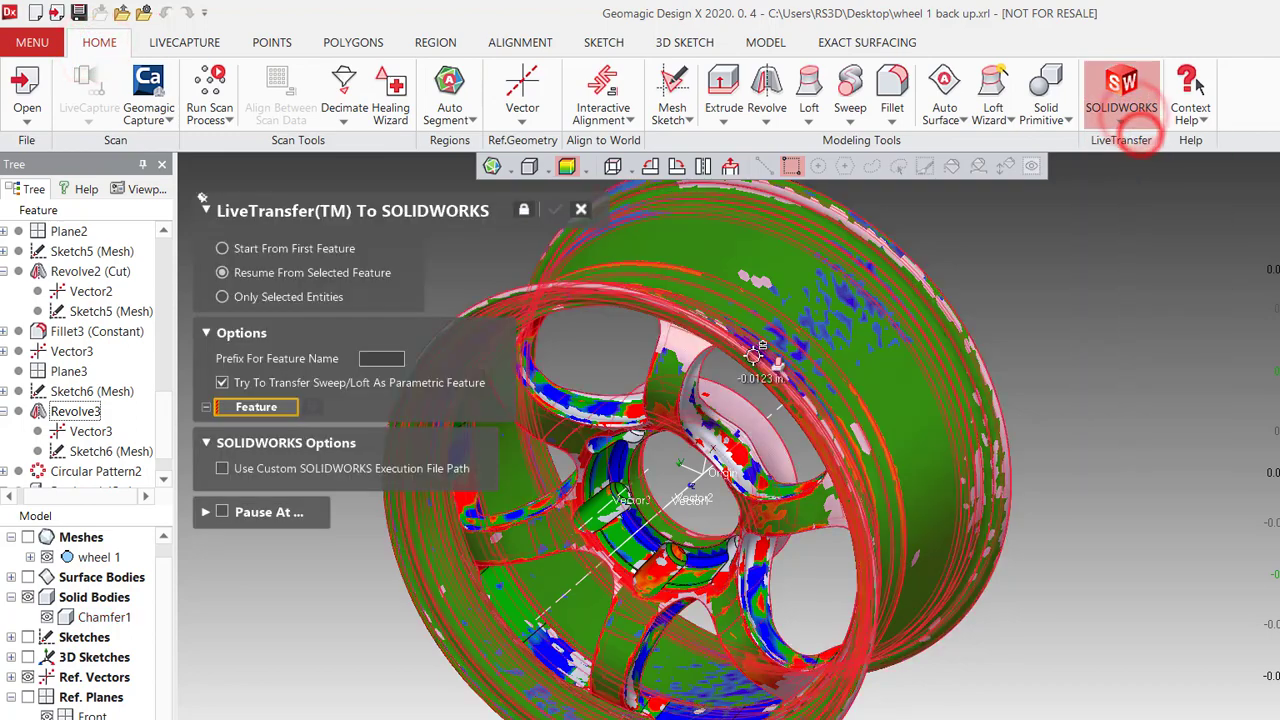
left_click(222, 249)
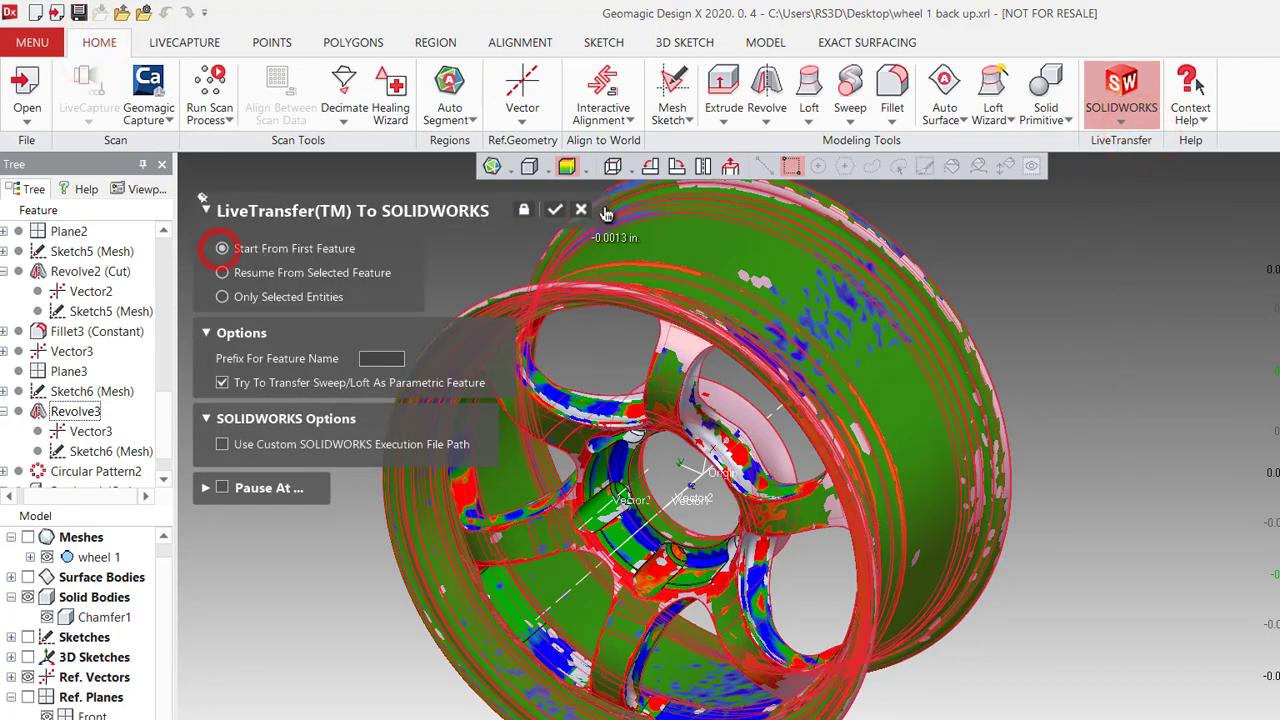
left_click(555, 209)
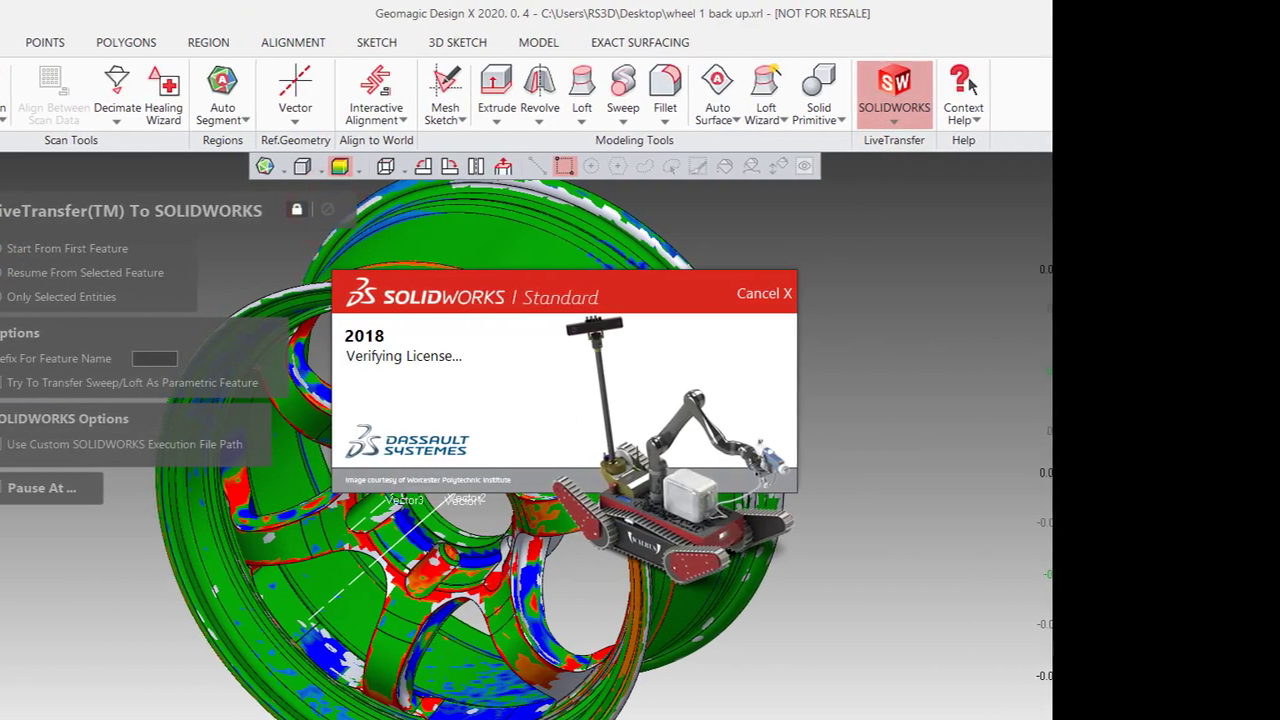
In SOLIDWORKS, fillet the six selected lug-hole pocket faces with a radius of 0.2 in.
double_click(163, 674)
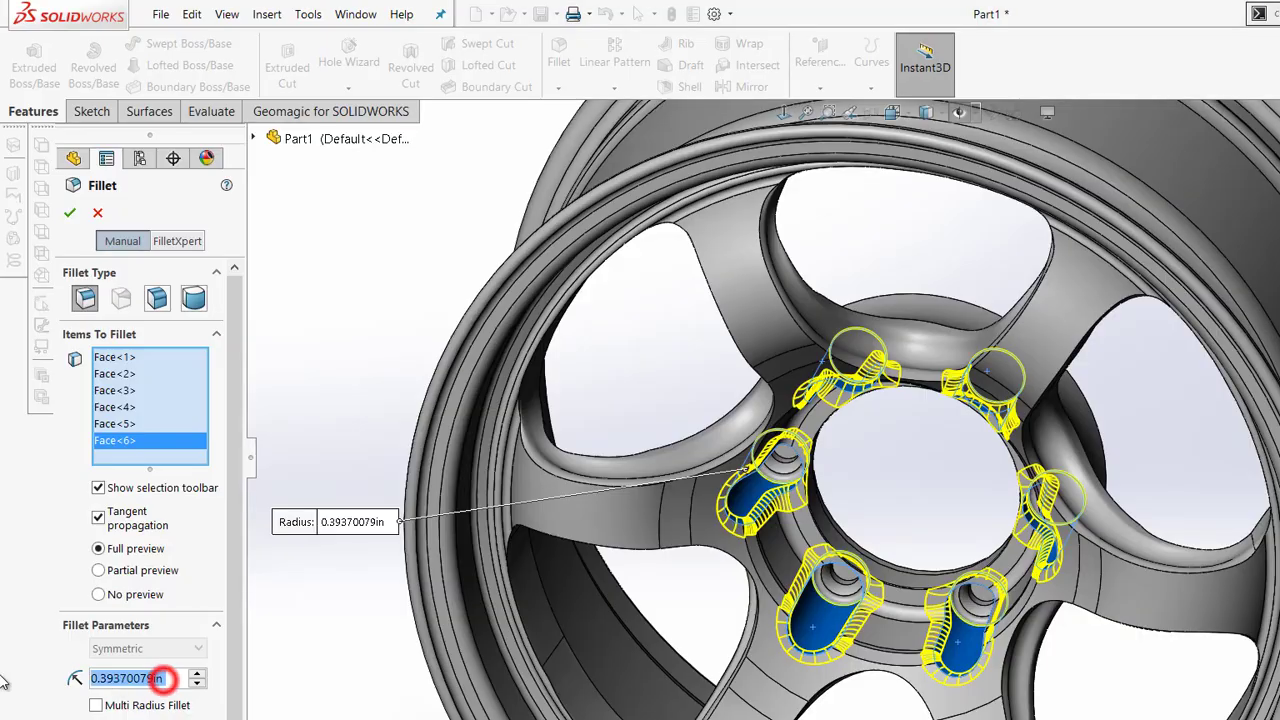
type(".2")
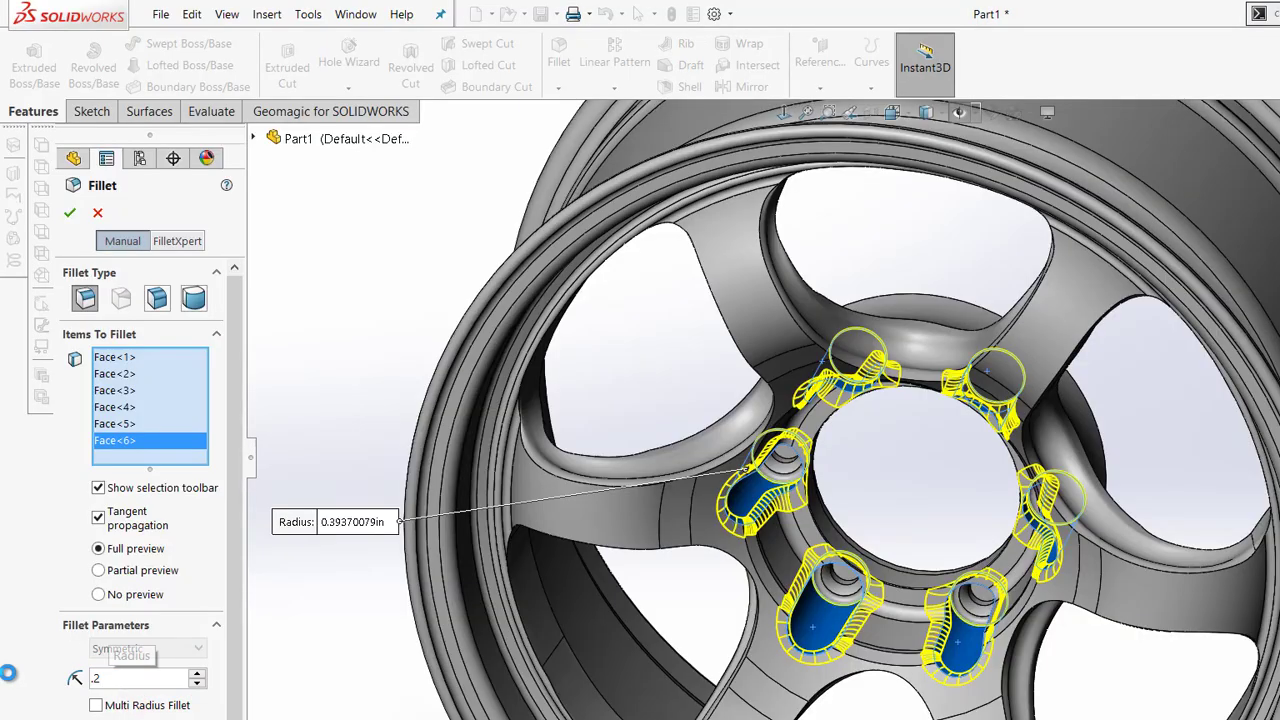
key("Return")
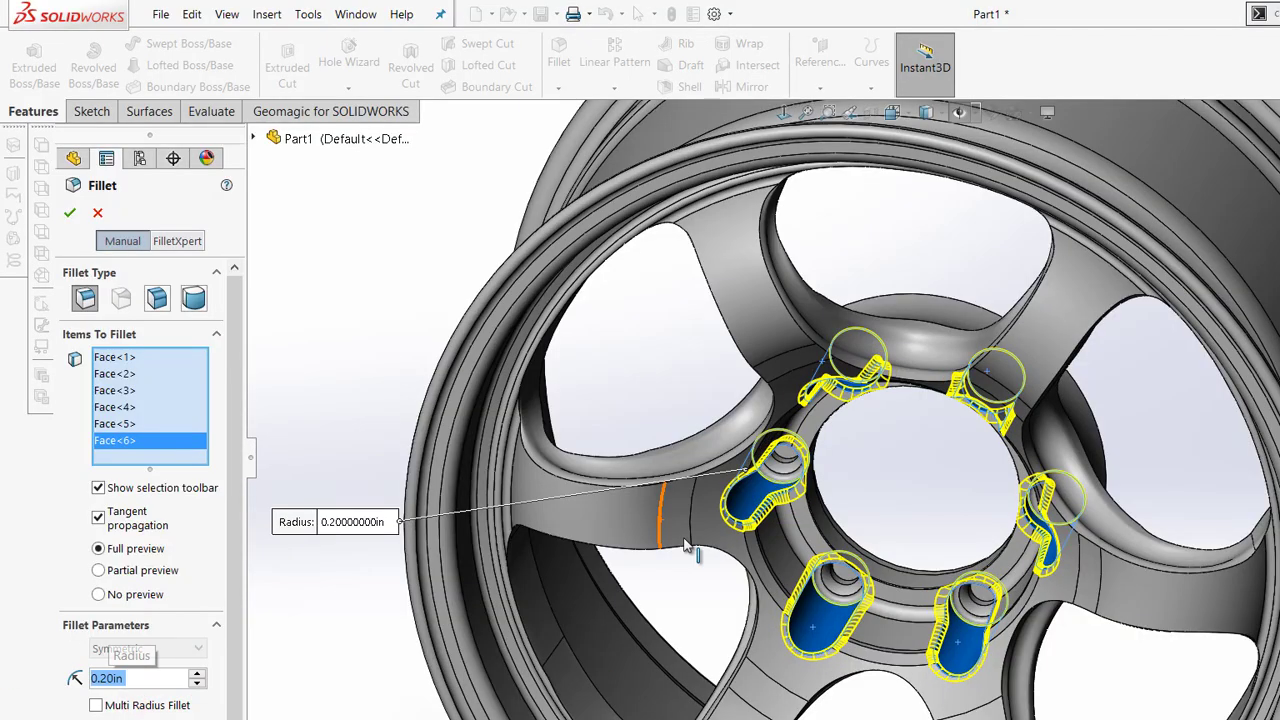
mouse_move(857, 564)
middle_mouse_down()
mouse_move(873, 523)
mouse_move(866, 397)
mouse_move(937, 426)
mouse_move(834, 558)
middle_mouse_up()
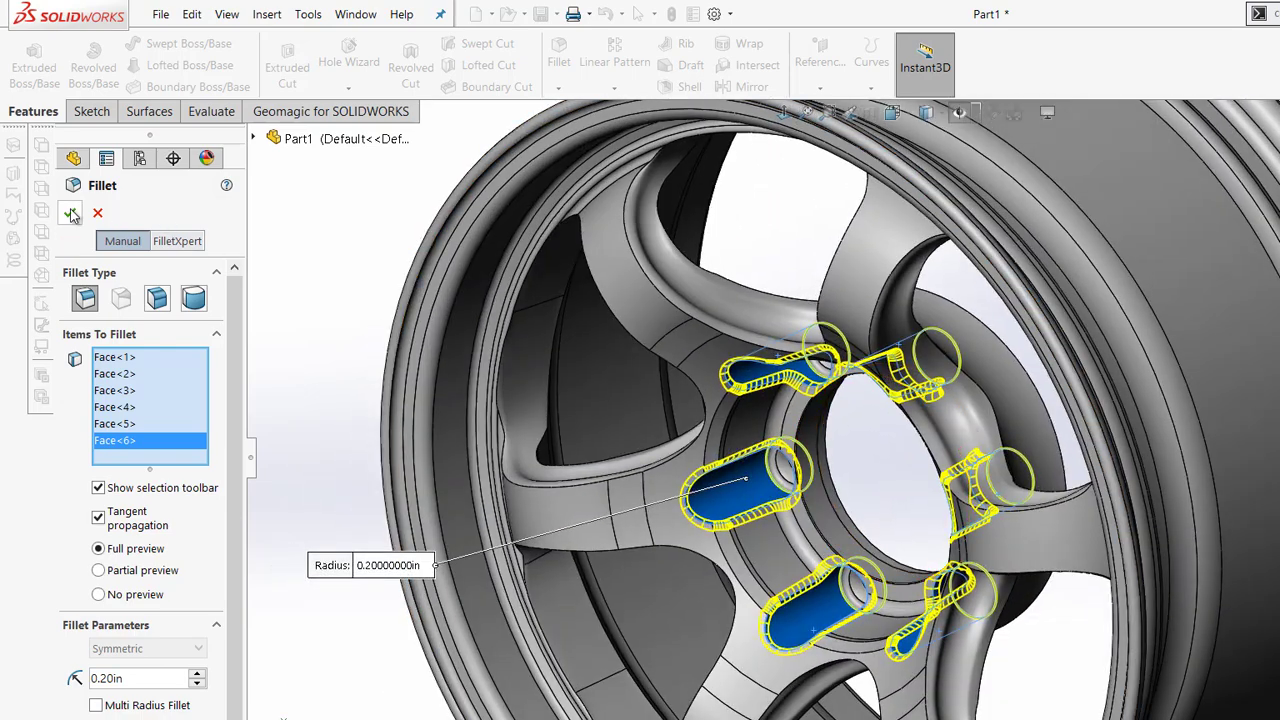
Set the wheel model's display style to shaded without edges.
scroll(694, 457, "up", 4)
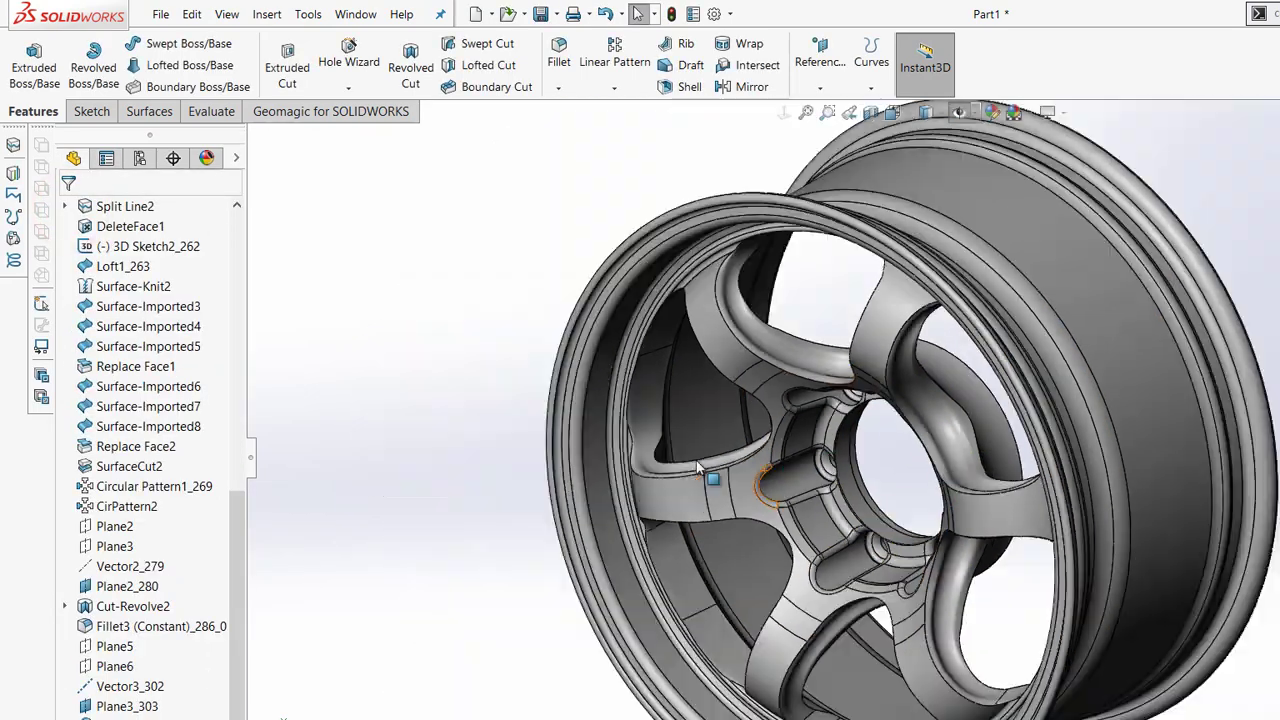
middle_click_drag(722, 480, 720, 448)
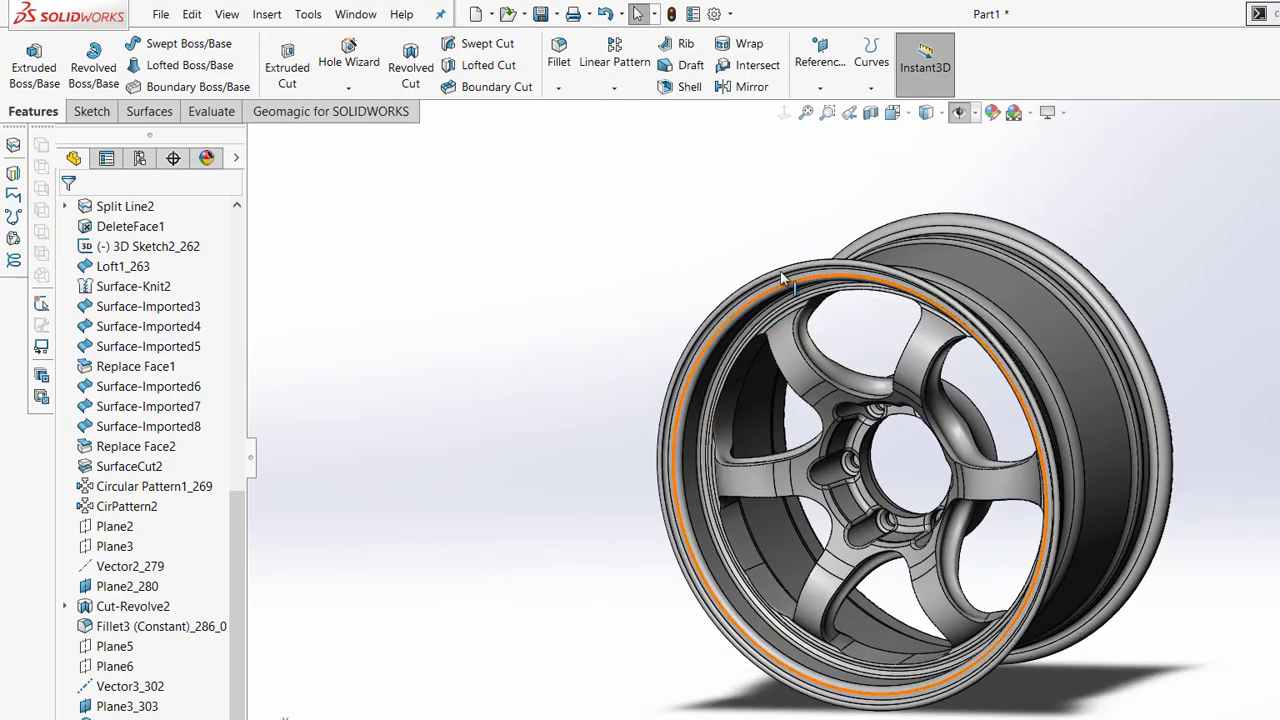
left_click(937, 112)
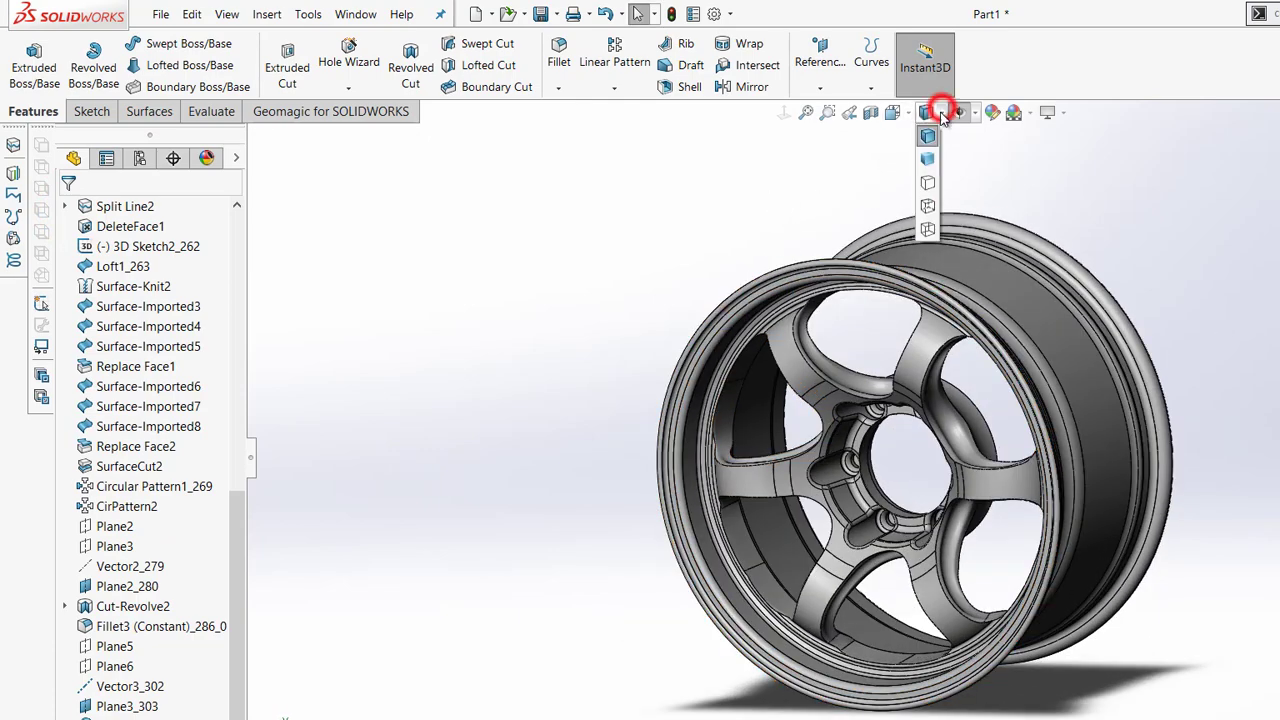
left_click(926, 157)
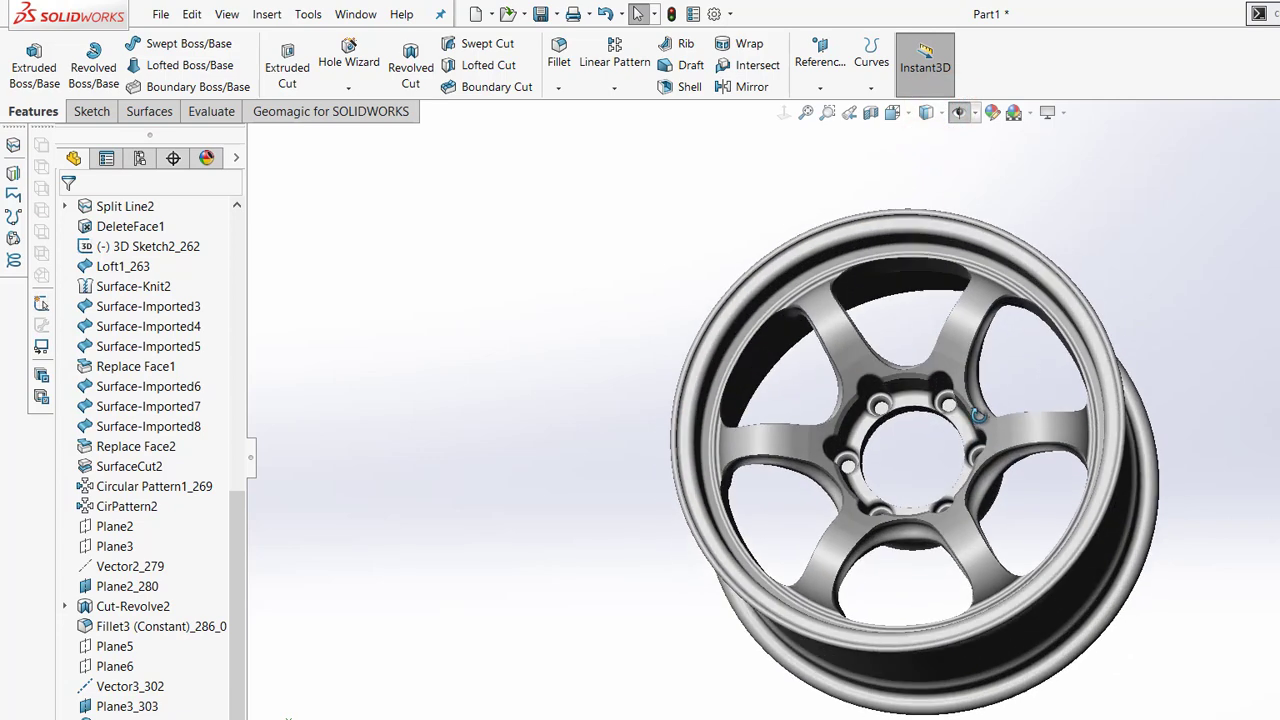